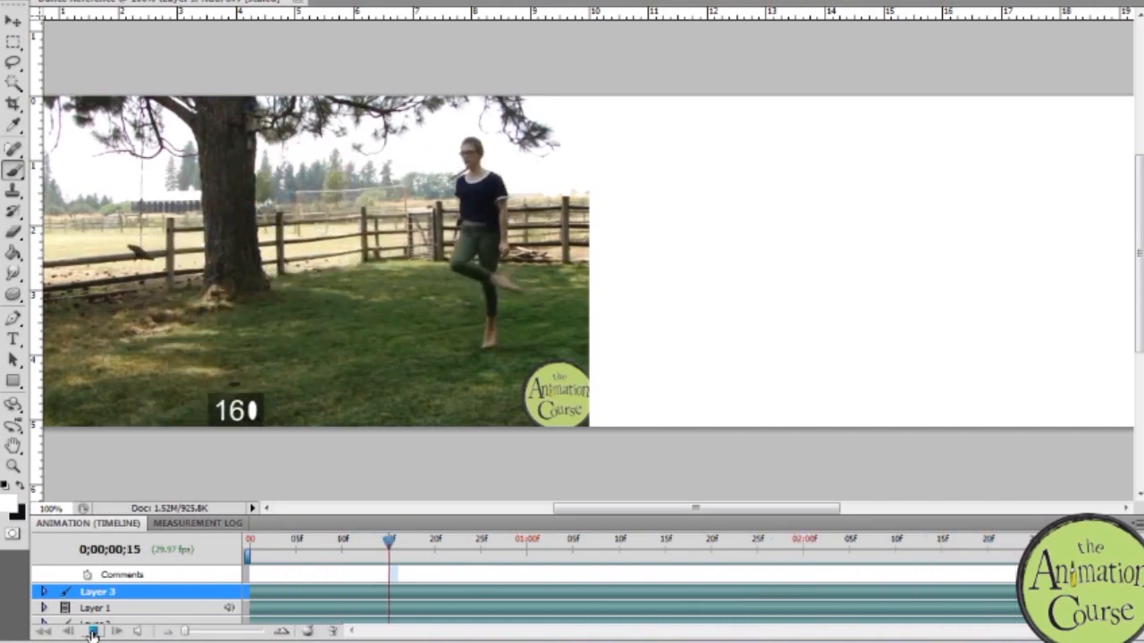
Using black, draw labelled head circles beside the dance video for frame 1 and, slightly lower, for frame 6
drag(298, 547, 249, 543)
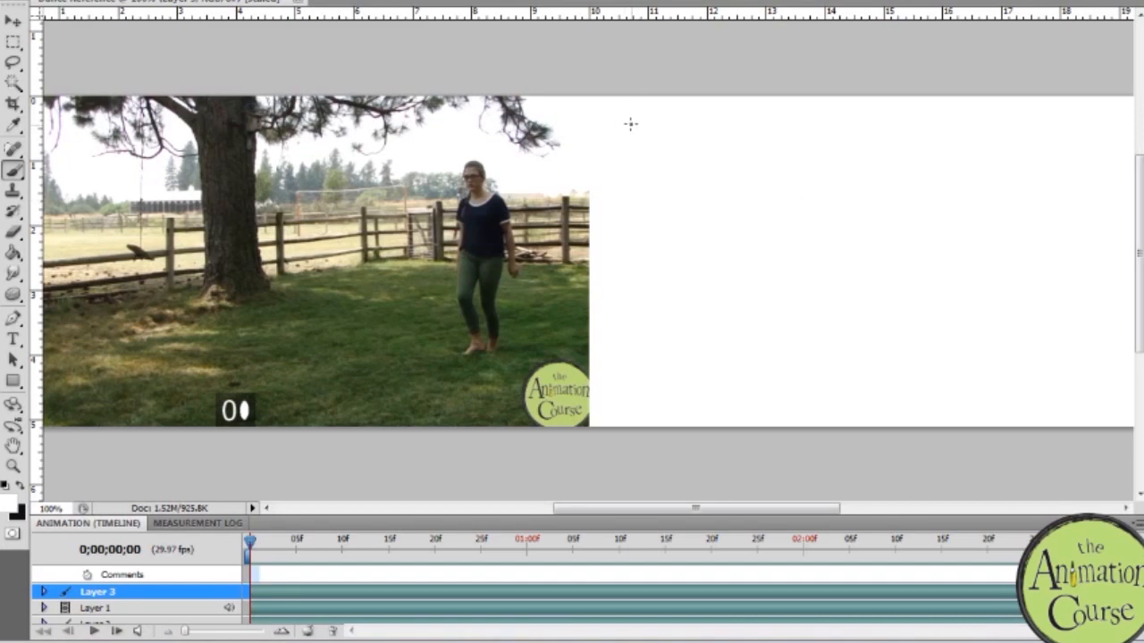
key(x)
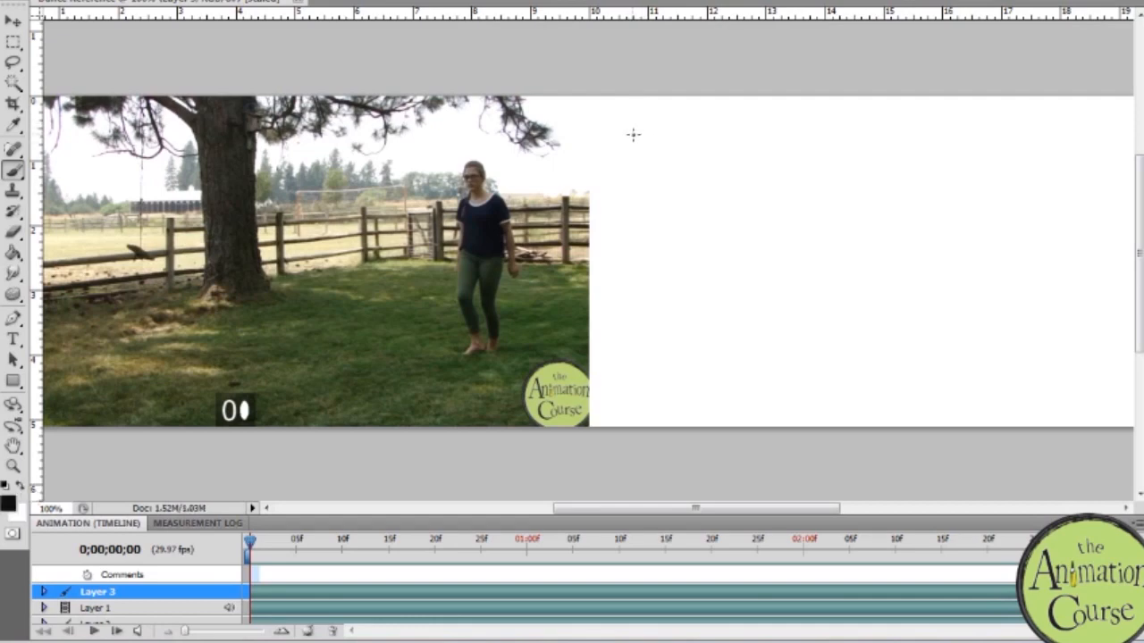
drag(629, 134, 634, 130)
drag(252, 542, 307, 540)
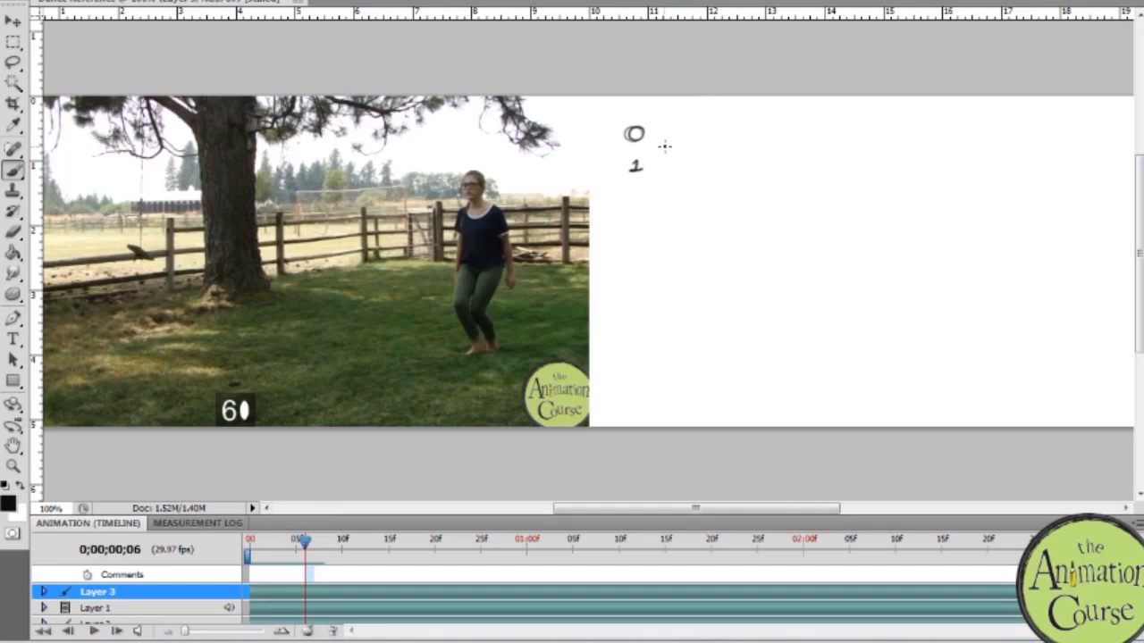
drag(667, 137, 666, 139)
drag(669, 164, 666, 171)
Draw a high head circle labelled 15 and a low one labelled 24, matching the dancer's height at those video frames
drag(305, 541, 389, 521)
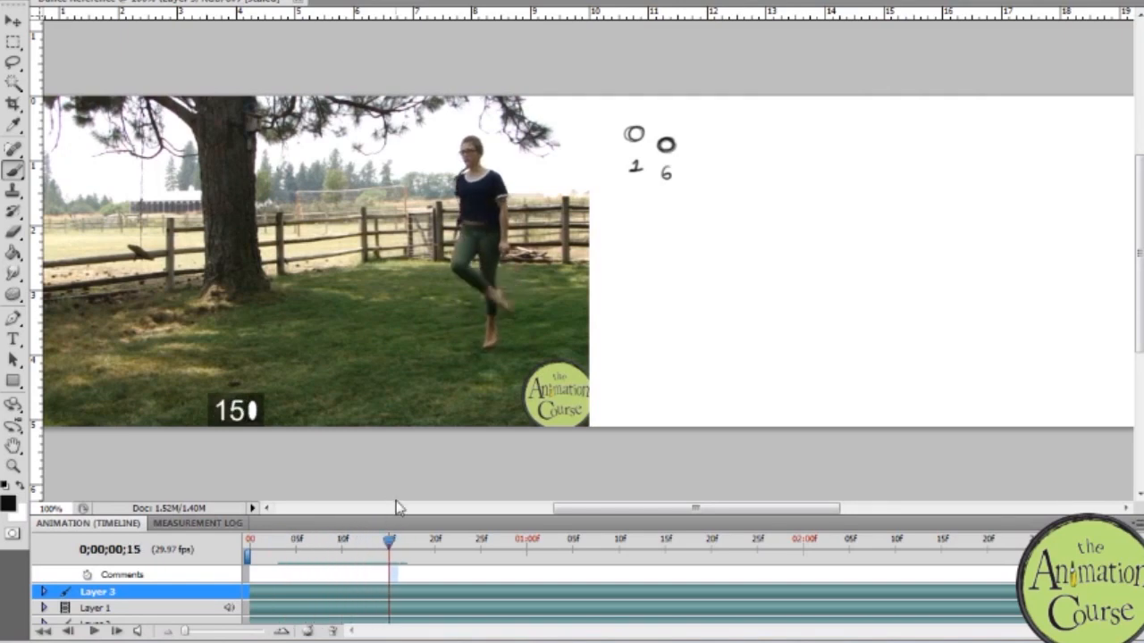
mouse_move(703, 110)
mouse_down()
mouse_move(694, 120)
mouse_move(706, 108)
mouse_up()
drag(695, 166, 703, 180)
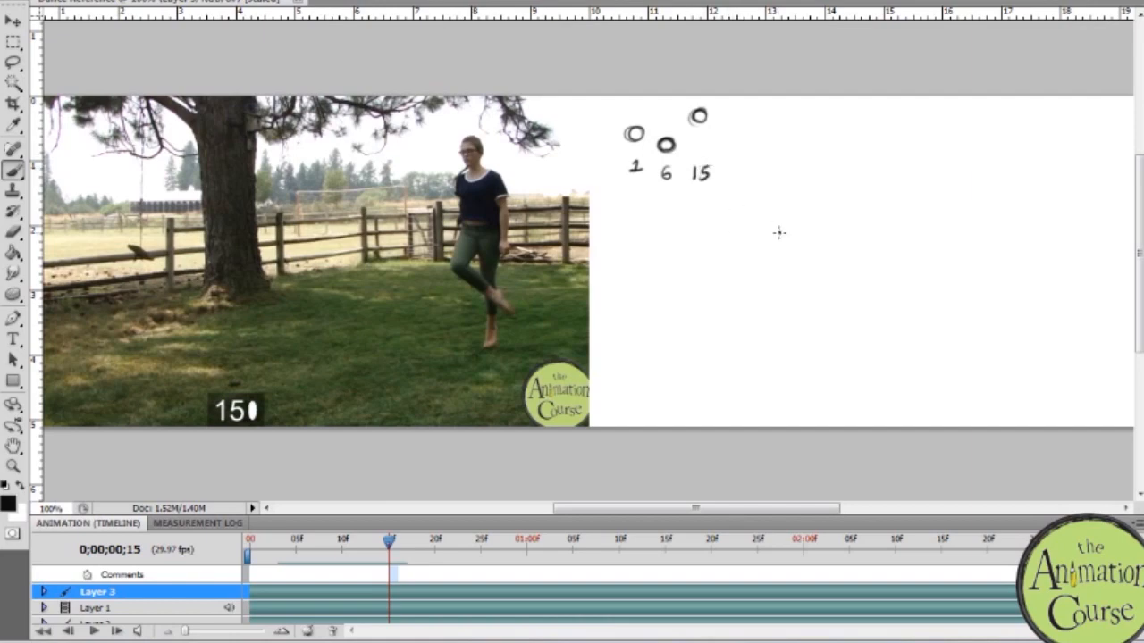
mouse_move(391, 541)
mouse_down()
mouse_move(272, 556)
mouse_move(250, 547)
mouse_move(408, 528)
mouse_up()
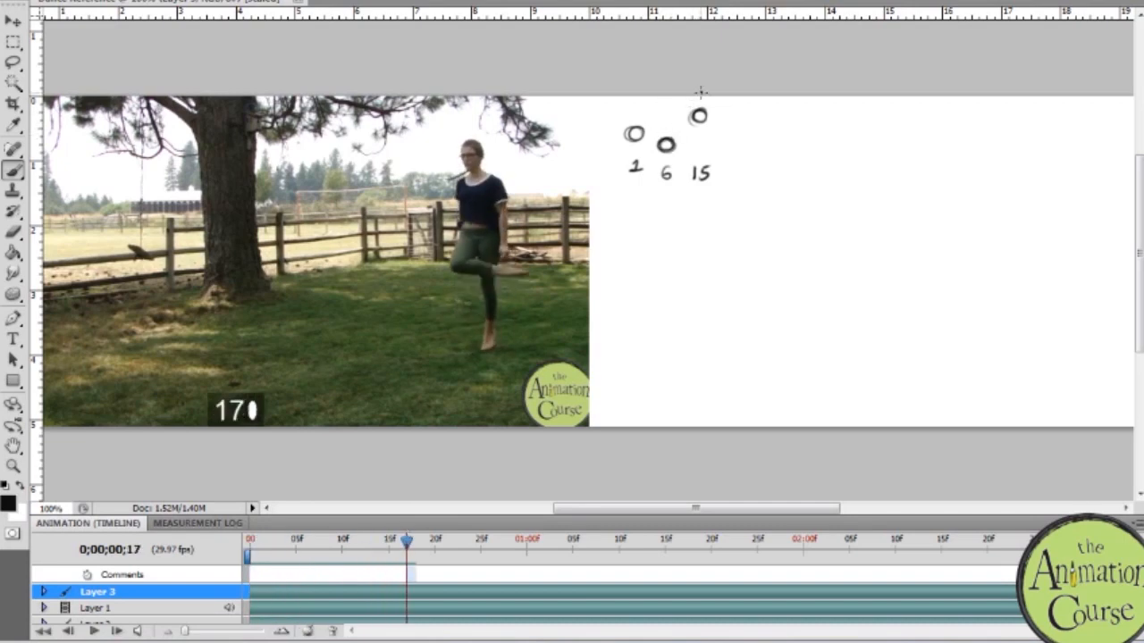
drag(407, 541, 474, 542)
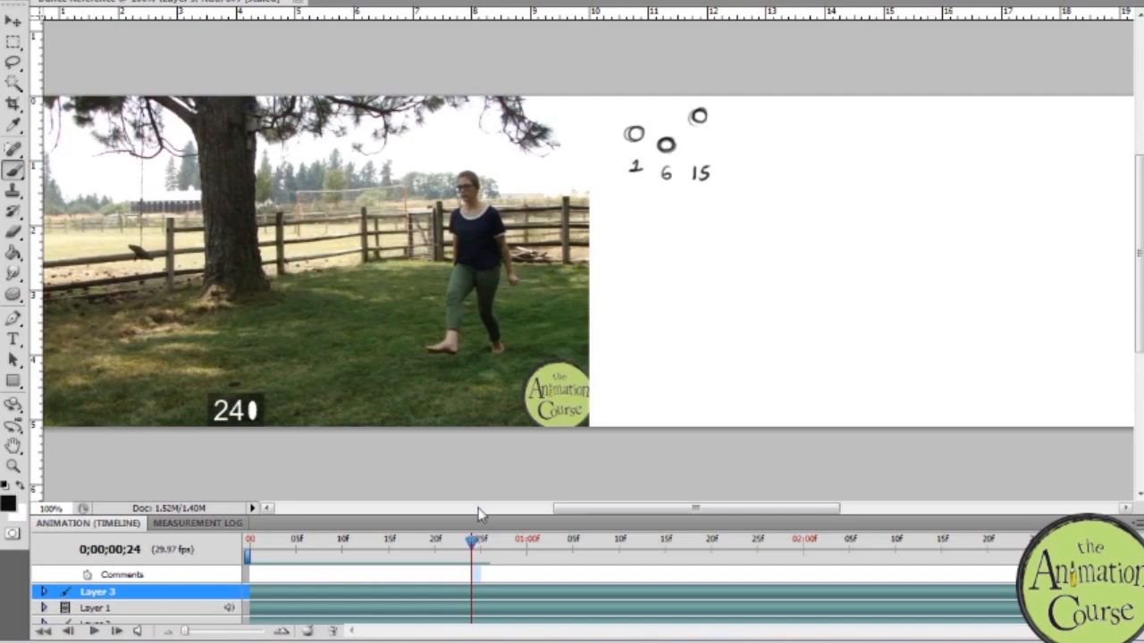
drag(732, 140, 740, 173)
Chart the head at frames 31 and 29 with labelled circles, placing 29 higher and joining it to its neighbours
drag(473, 541, 531, 508)
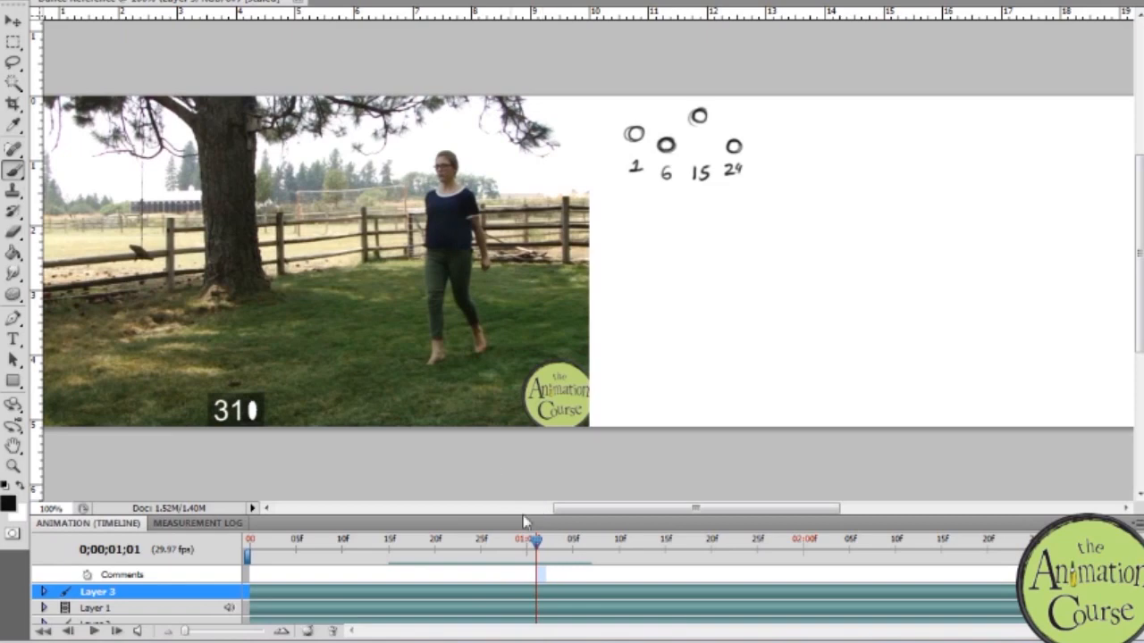
mouse_move(538, 543)
mouse_down()
mouse_move(489, 544)
mouse_move(546, 540)
mouse_move(537, 542)
mouse_up()
mouse_move(791, 131)
mouse_down()
mouse_move(786, 172)
mouse_move(798, 172)
mouse_up()
mouse_move(536, 542)
mouse_down()
mouse_move(481, 545)
mouse_move(519, 545)
mouse_up()
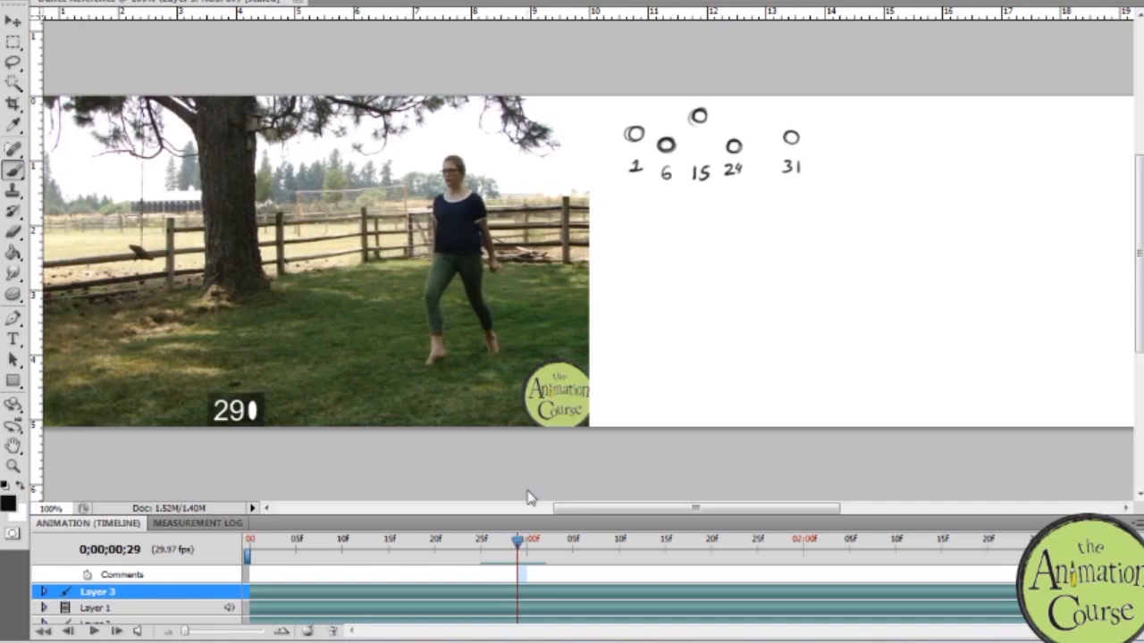
mouse_move(761, 120)
mouse_down()
mouse_move(762, 172)
mouse_move(762, 130)
mouse_up()
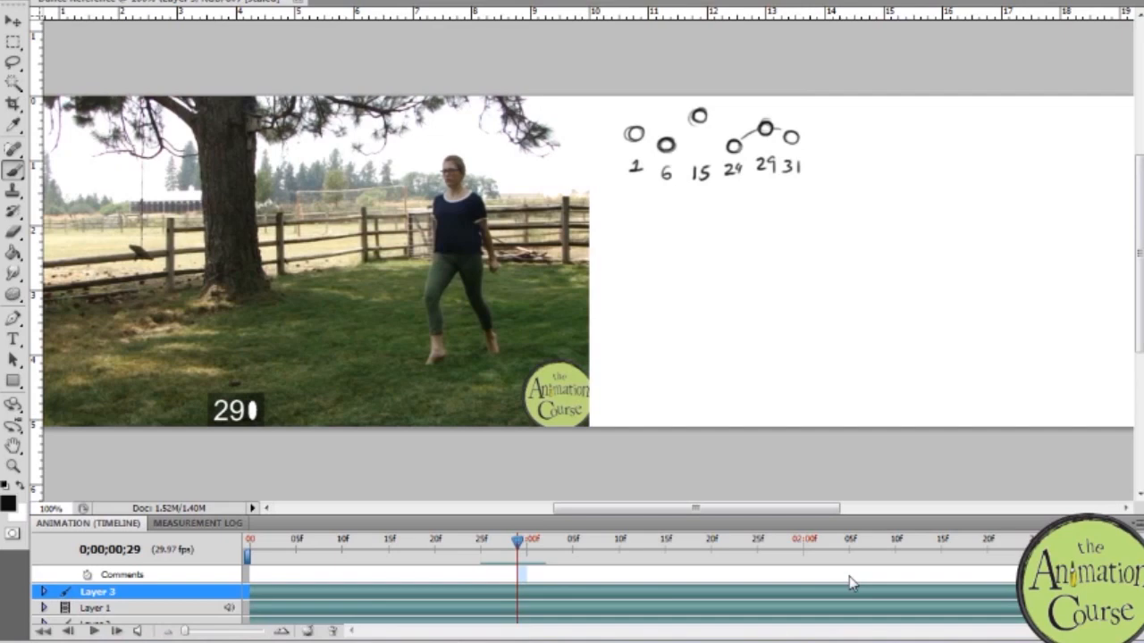
Add a raised head circle labelled 35 and a lower one labelled 39, with short connecting strokes between the circles
drag(520, 542, 575, 527)
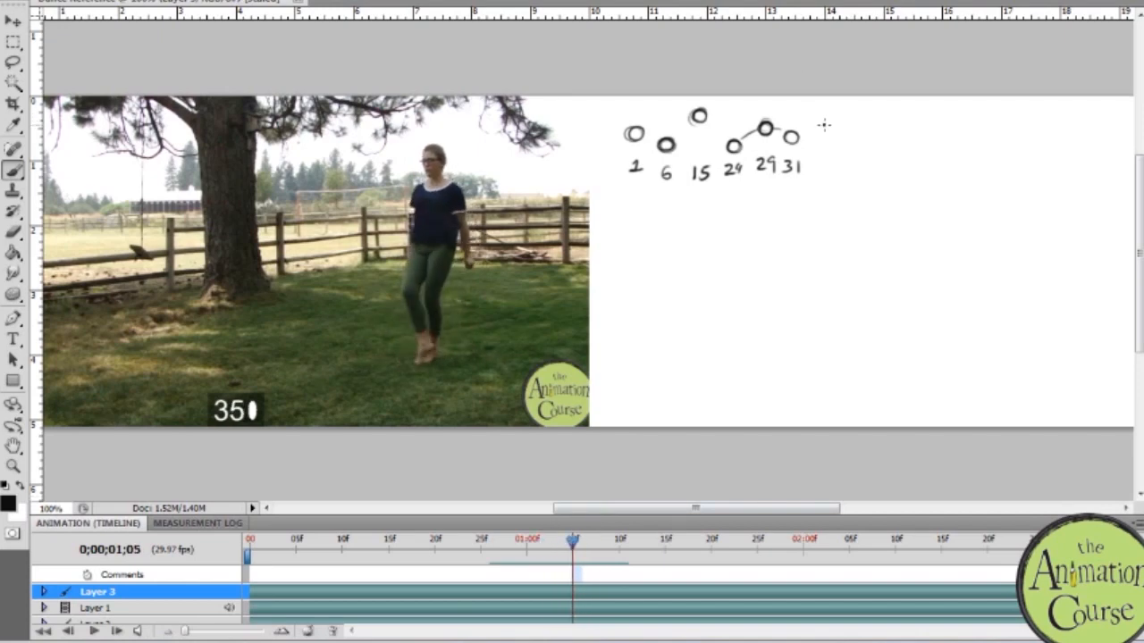
mouse_move(826, 114)
mouse_down()
mouse_move(817, 124)
mouse_move(829, 113)
mouse_move(832, 127)
mouse_move(815, 130)
mouse_move(822, 171)
mouse_move(835, 170)
mouse_up()
drag(773, 129, 787, 134)
drag(573, 542, 615, 548)
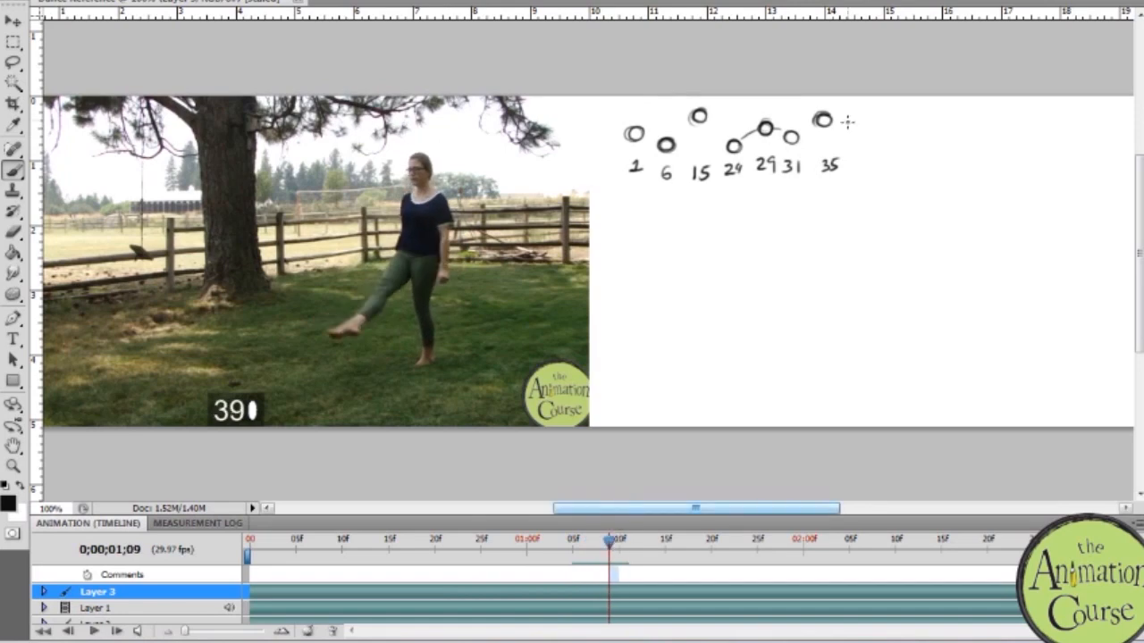
mouse_move(868, 133)
mouse_down()
mouse_move(863, 169)
mouse_move(878, 172)
mouse_up()
drag(872, 165, 875, 174)
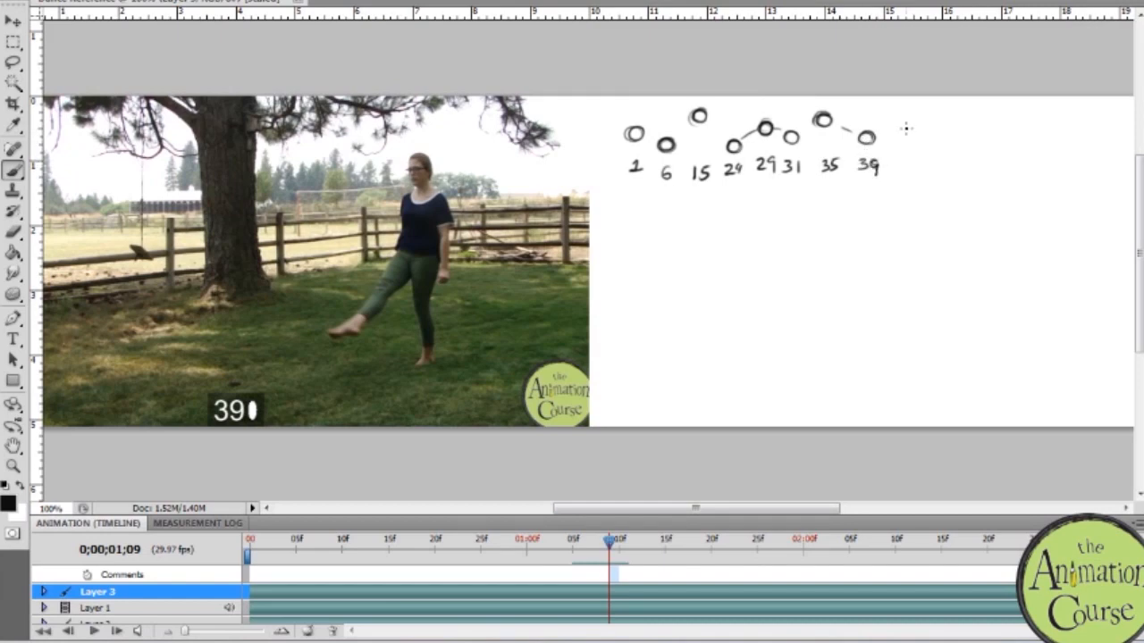
Draw a head circle for video frame 45, redrawing it higher than the frame 35 circle
drag(610, 540, 666, 537)
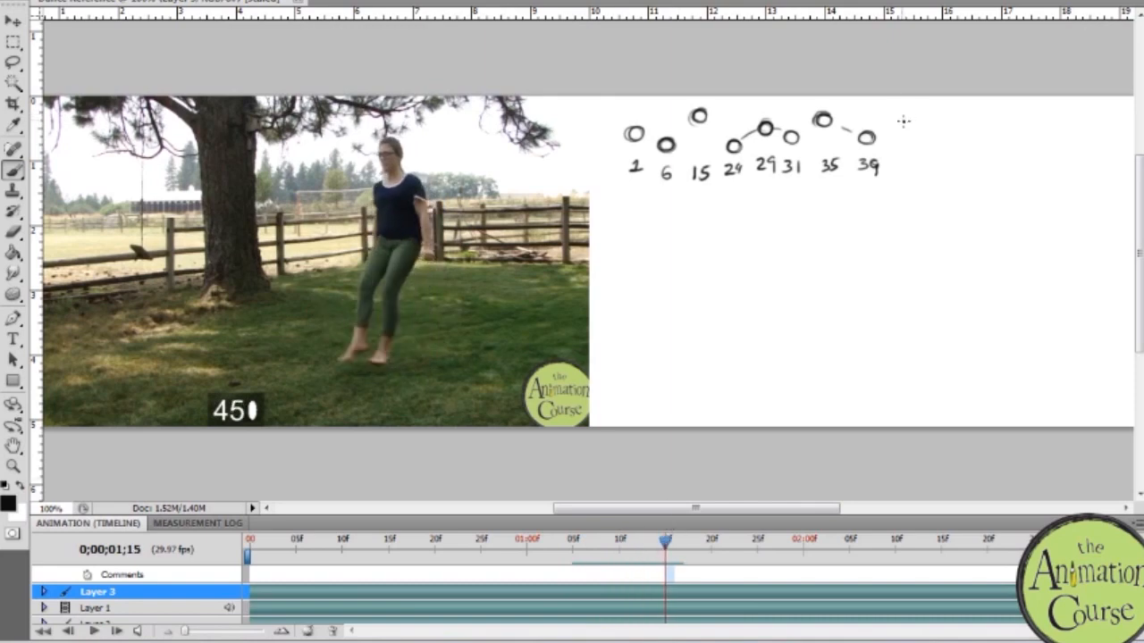
mouse_move(903, 114)
mouse_down()
mouse_move(913, 120)
mouse_move(904, 114)
mouse_up()
mouse_move(661, 545)
mouse_down()
mouse_move(545, 541)
mouse_move(675, 532)
mouse_move(595, 512)
mouse_move(252, 514)
mouse_move(471, 536)
mouse_move(766, 541)
mouse_move(664, 527)
mouse_up()
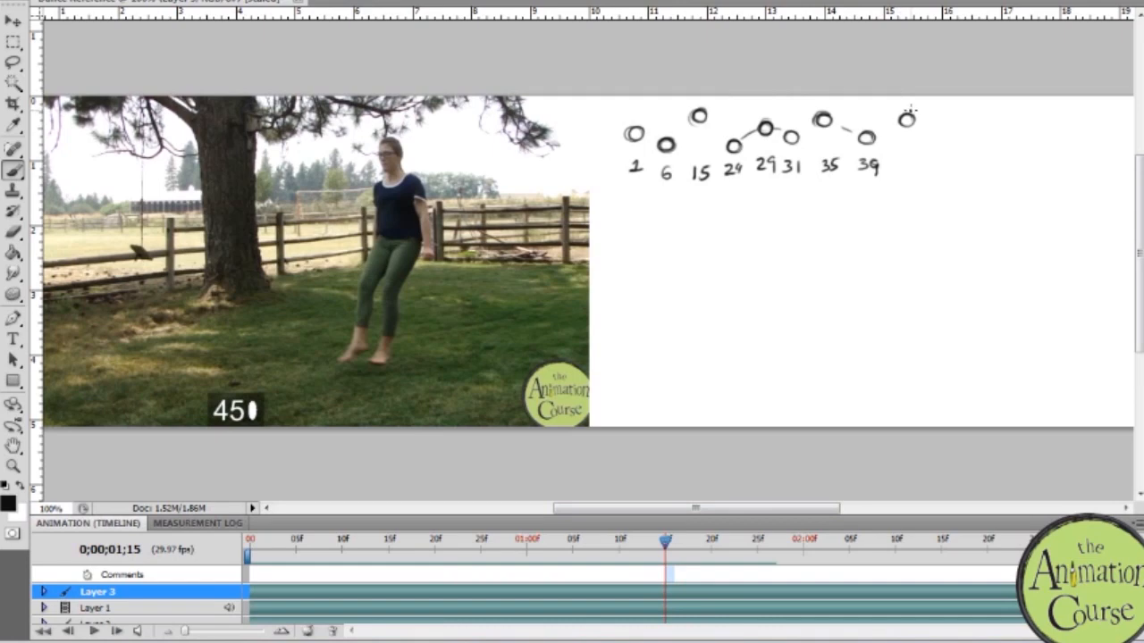
drag(903, 131, 909, 118)
drag(906, 107, 906, 104)
Redraw the frame 39 circle slightly lower and connect the head circles with lines up to the frame 45 circle
mouse_move(872, 137)
mouse_down()
mouse_move(904, 109)
mouse_move(872, 134)
mouse_up()
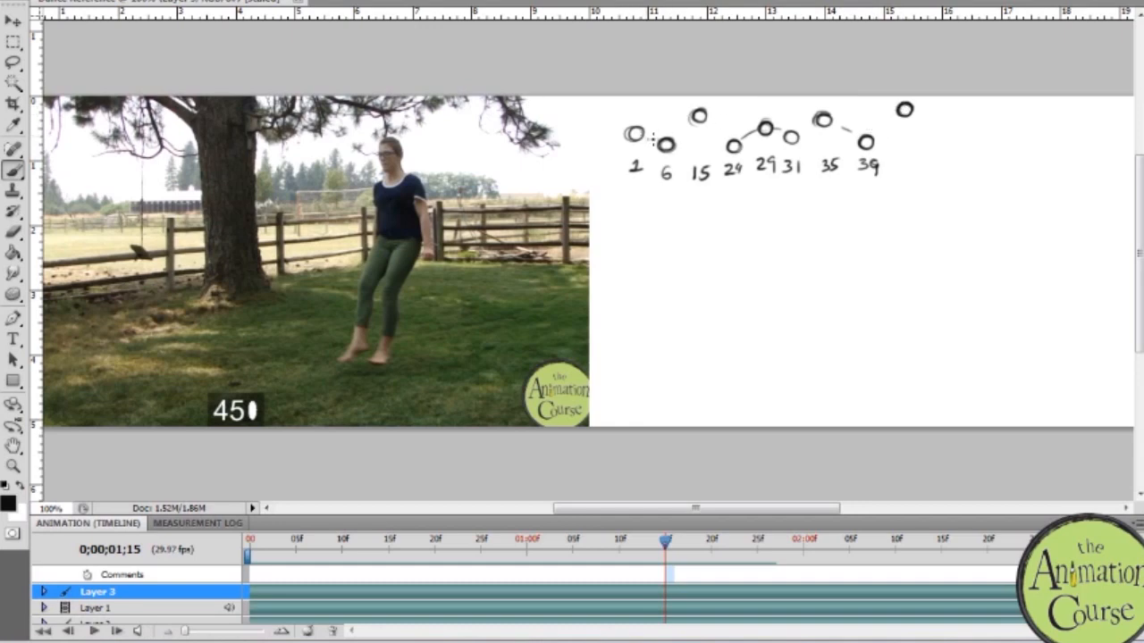
drag(706, 123, 726, 141)
mouse_move(798, 133)
mouse_down()
mouse_move(839, 106)
mouse_move(906, 97)
mouse_move(898, 114)
mouse_up()
Draw low head circles with number labels for video frames 49 and 59, redrawing the frame 59 circle slightly lower
drag(666, 542, 706, 541)
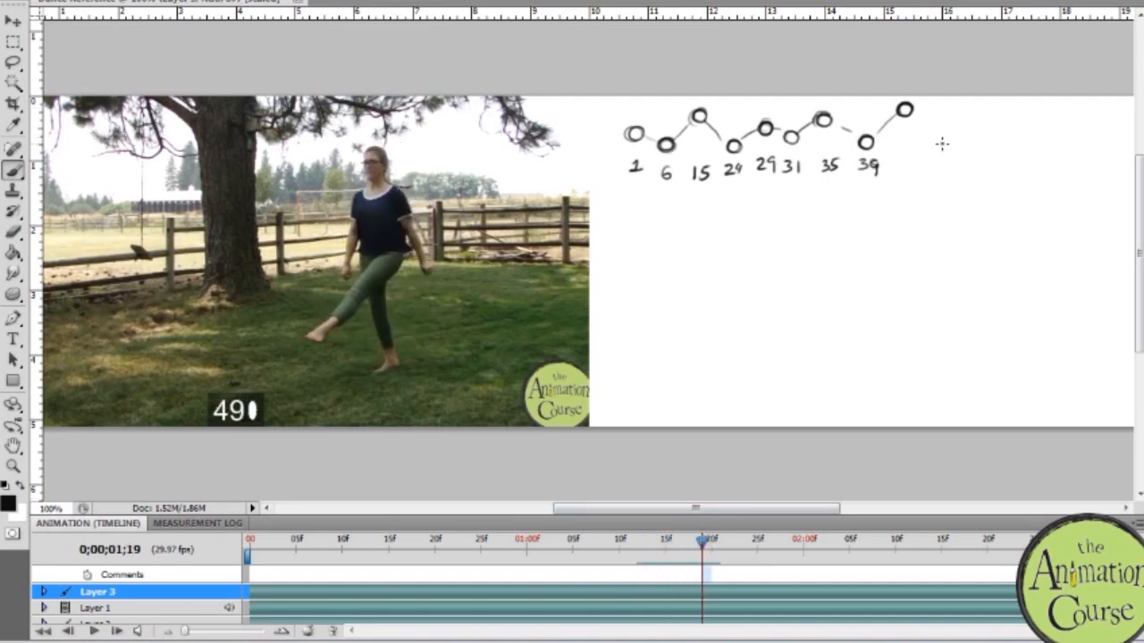
mouse_move(942, 143)
mouse_down()
mouse_move(949, 136)
mouse_move(948, 176)
mouse_up()
drag(706, 542, 795, 542)
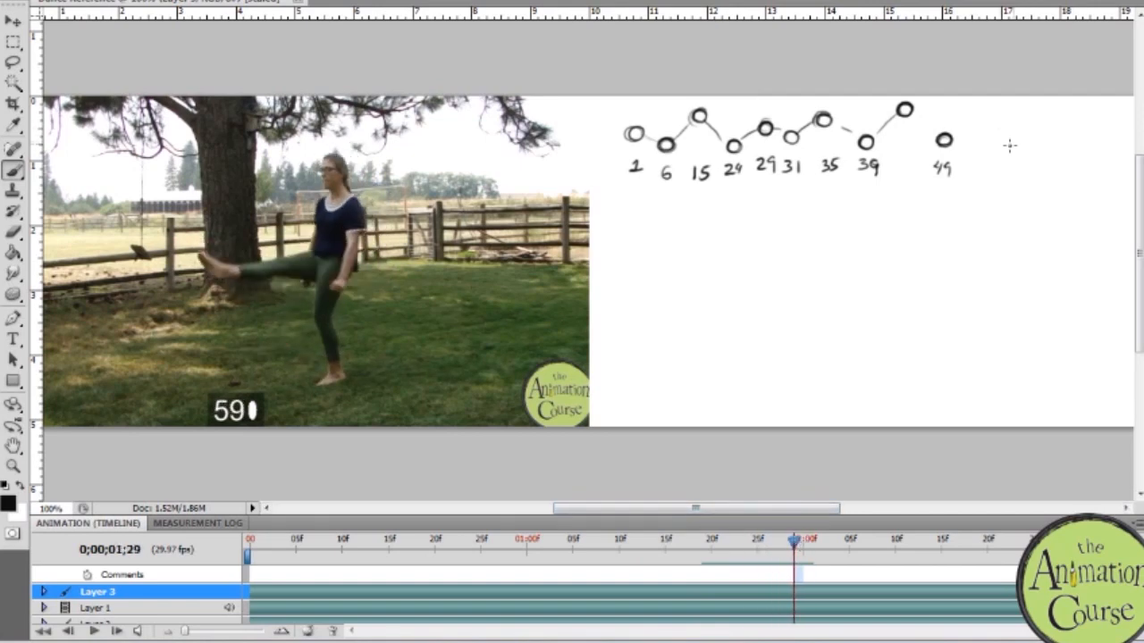
mouse_move(1019, 162)
mouse_down()
mouse_move(1015, 173)
mouse_move(1035, 172)
mouse_up()
mouse_move(795, 542)
mouse_down()
mouse_move(684, 542)
mouse_move(797, 542)
mouse_up()
drag(1021, 134, 1024, 139)
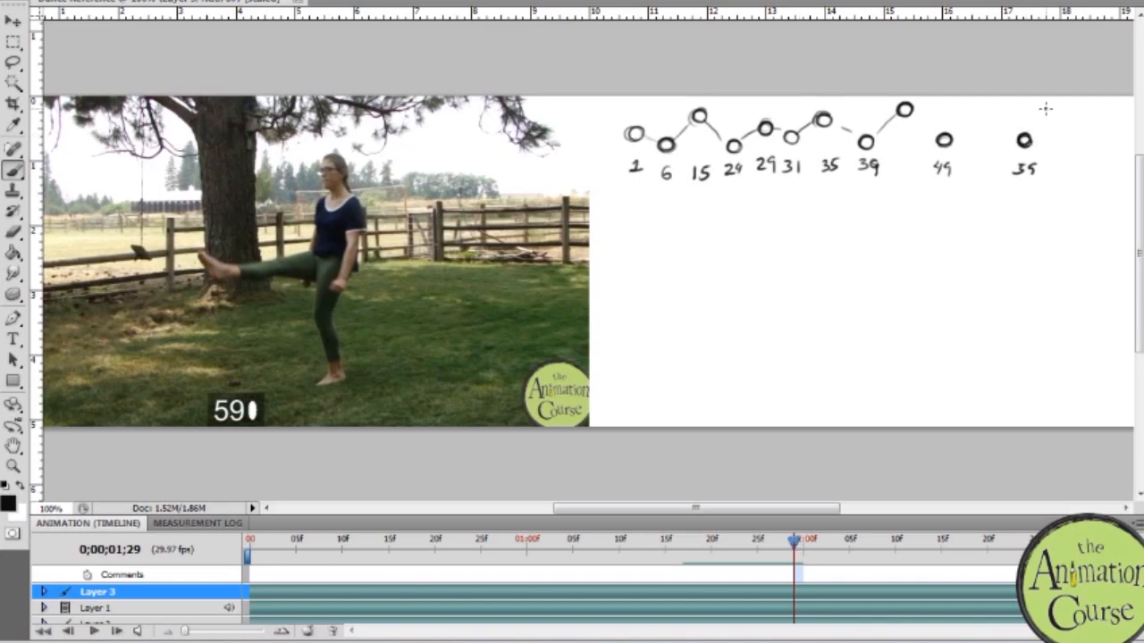
mouse_move(1005, 138)
mouse_down()
mouse_move(1062, 99)
mouse_move(1037, 139)
mouse_up()
Insert a high head circle labelled 54 between frames 49 and 59 and link the circles from frame 45 onward
drag(795, 545, 749, 547)
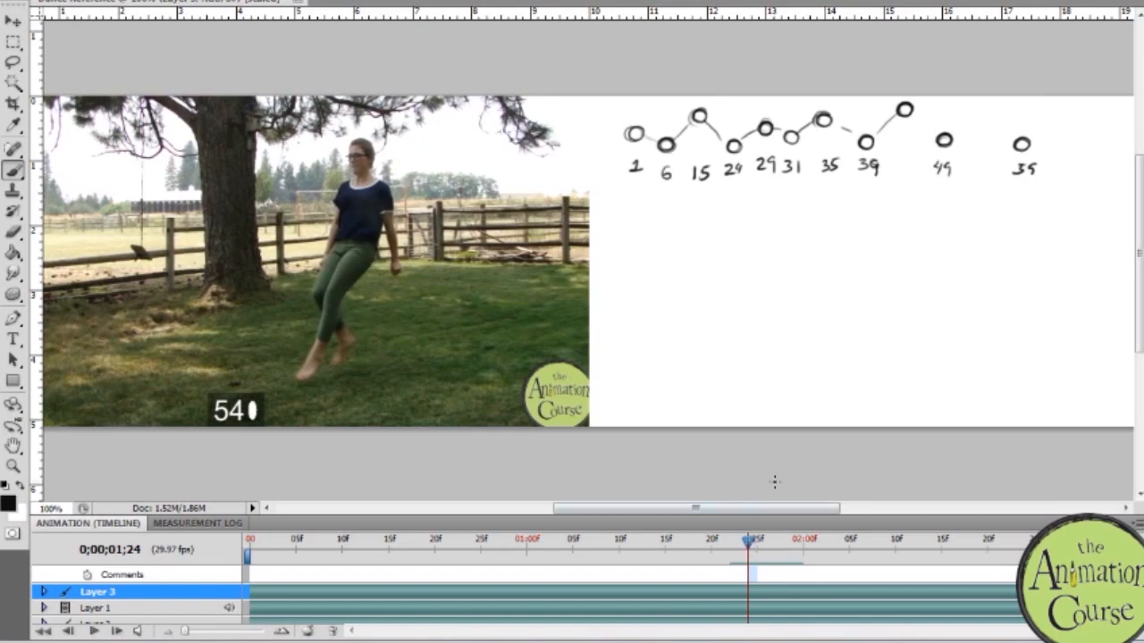
drag(983, 111, 984, 165)
mouse_move(919, 114)
mouse_down()
mouse_move(937, 134)
mouse_move(1014, 136)
mouse_up()
Shift the chart down, remove the rising stroke after frame 59, and draw the highest head circle, labelled 68
drag(747, 550, 877, 539)
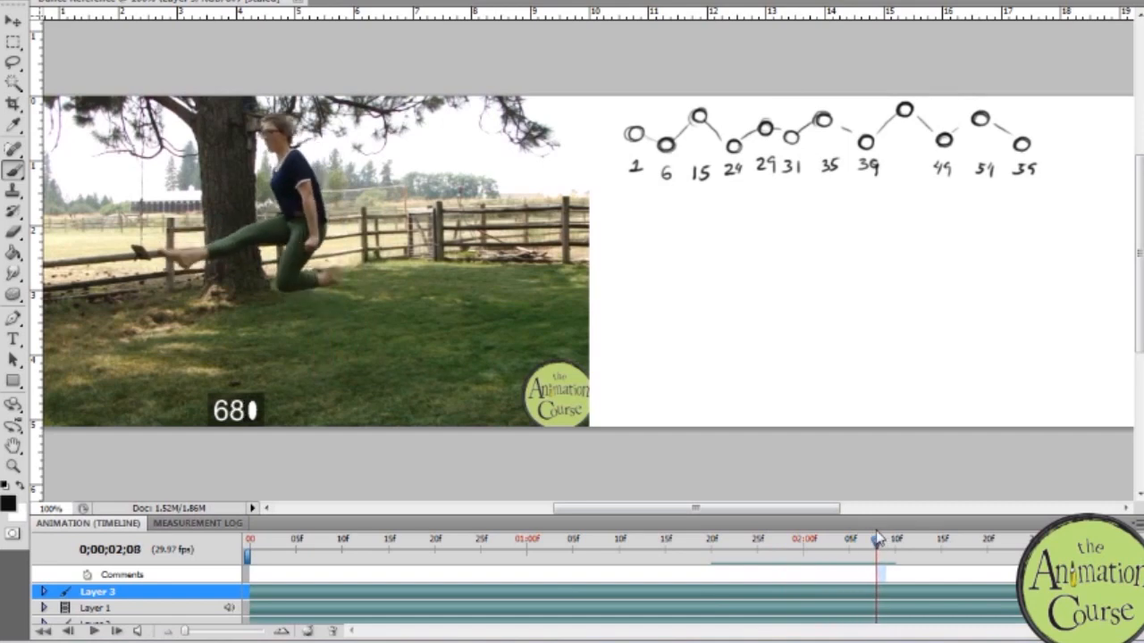
drag(1033, 126, 1064, 99)
drag(1021, 201, 1018, 219)
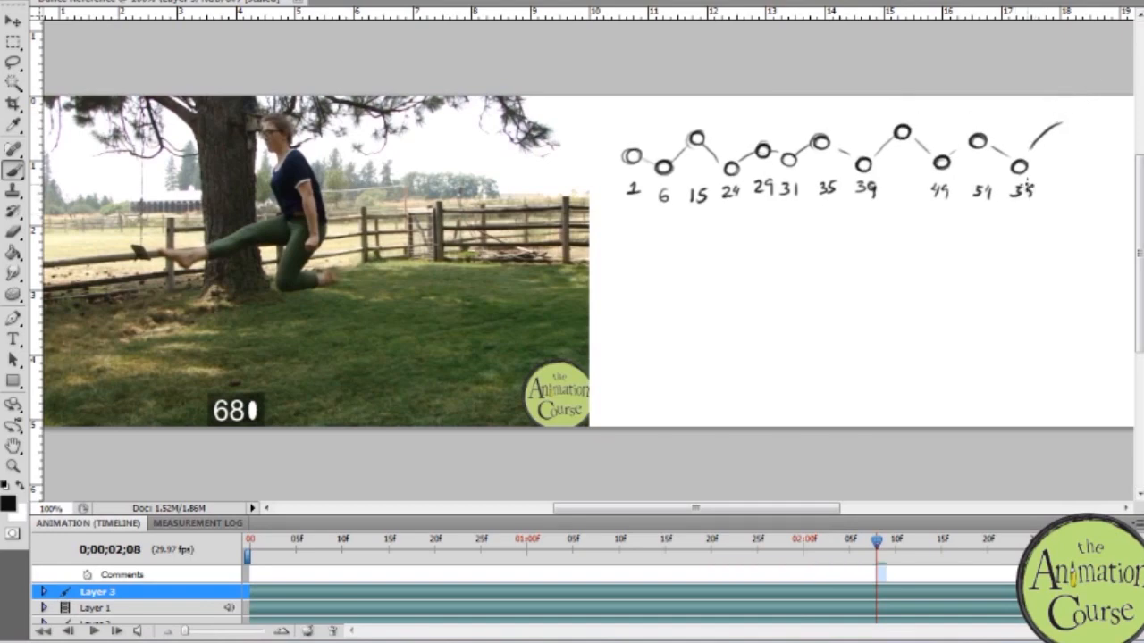
key(ctrl+z)
drag(1050, 109, 1063, 125)
mouse_move(1058, 183)
mouse_down()
mouse_move(1056, 196)
mouse_move(1075, 188)
mouse_up()
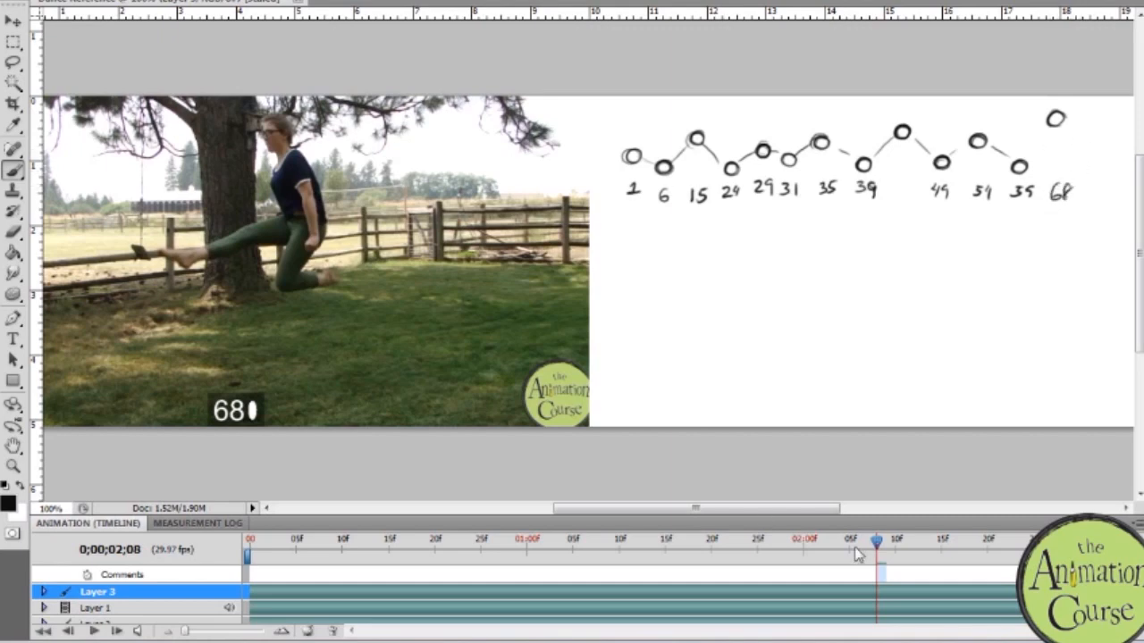
Draw a low head circle labelled 78 and arc the path from frame 59 over 68 down to 78
drag(876, 542, 972, 527)
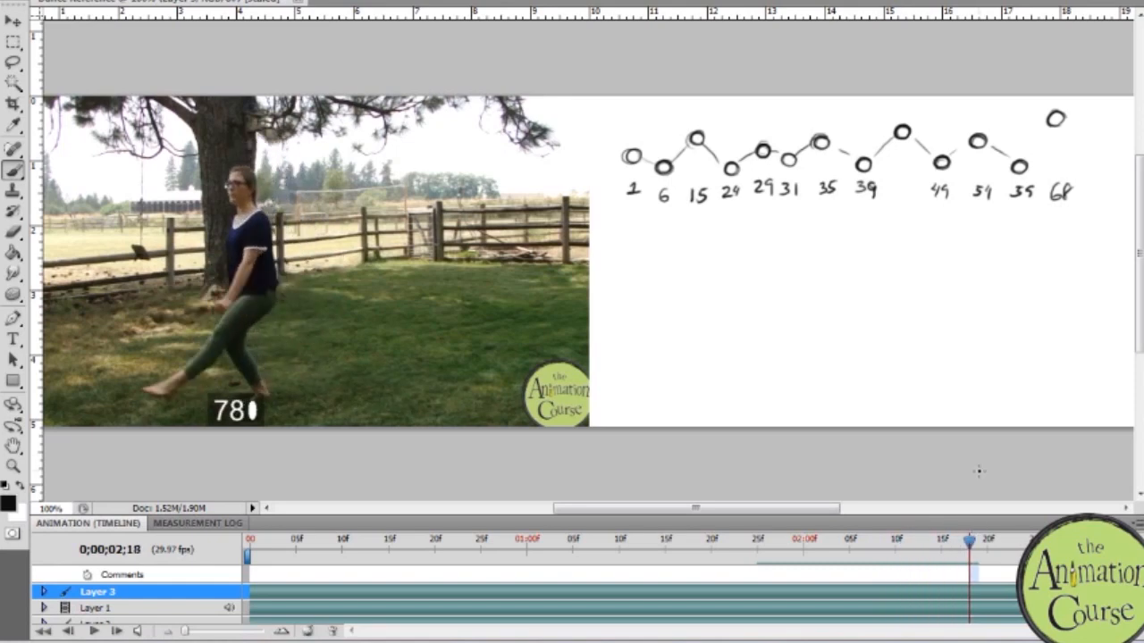
mouse_move(1094, 181)
mouse_down()
mouse_move(1099, 197)
mouse_move(1116, 183)
mouse_up()
drag(1102, 167, 1108, 166)
mouse_move(1024, 157)
mouse_down()
mouse_move(1088, 119)
mouse_move(1069, 120)
mouse_move(1106, 167)
mouse_up()
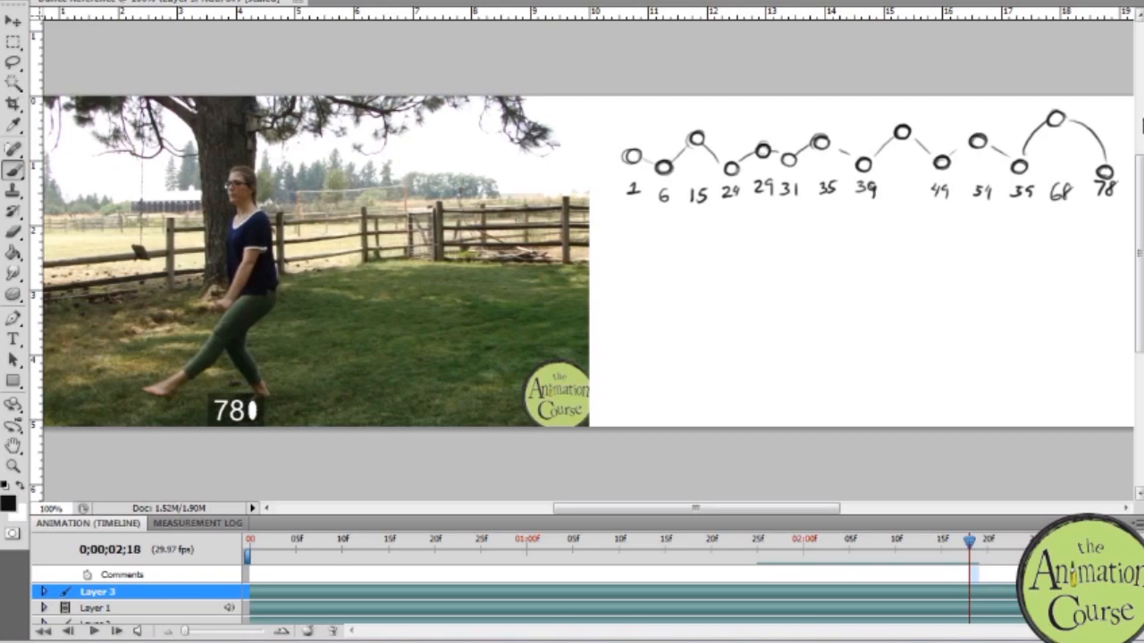
Add a rising line after frame 78 and a raised head circle for frame 87, with its label in the number row
drag(971, 539, 1054, 539)
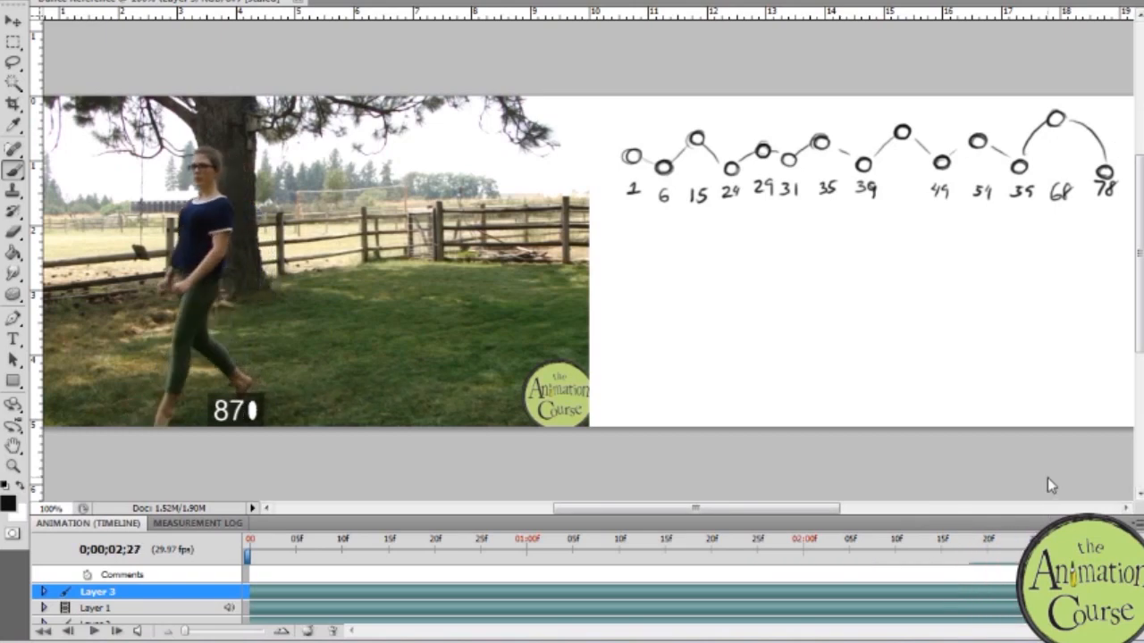
drag(832, 510, 844, 514)
mouse_move(1070, 162)
mouse_down()
mouse_move(1085, 138)
mouse_move(1106, 150)
mouse_up()
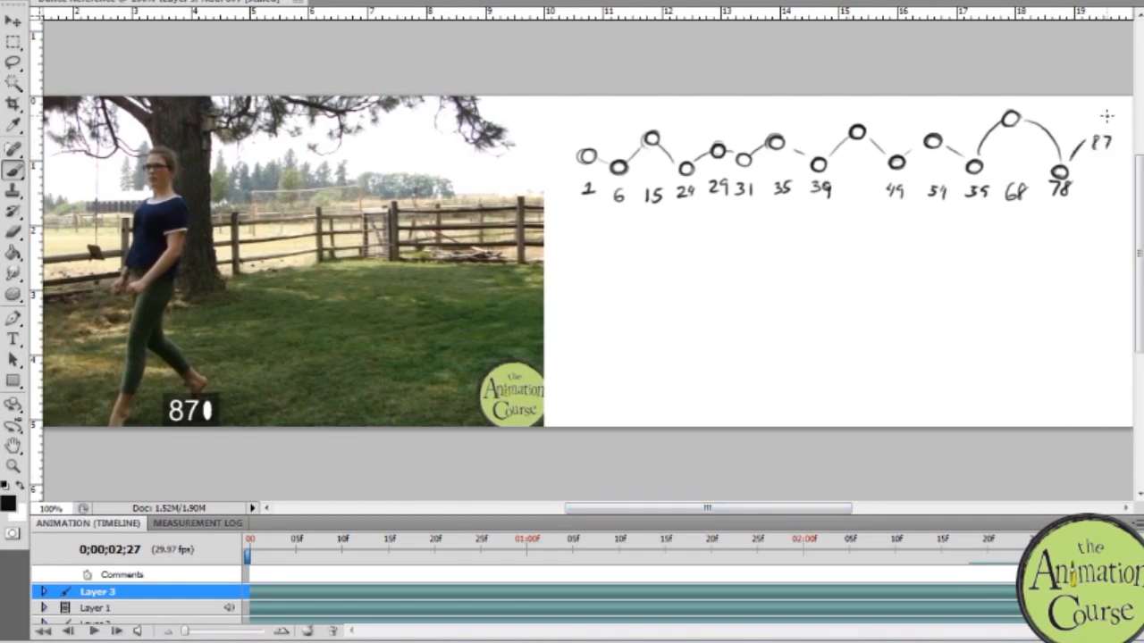
key(ctrl+alt+z)
key(ctrl+alt+z)
mouse_move(1106, 134)
mouse_down()
mouse_move(1092, 190)
mouse_move(1105, 195)
mouse_up()
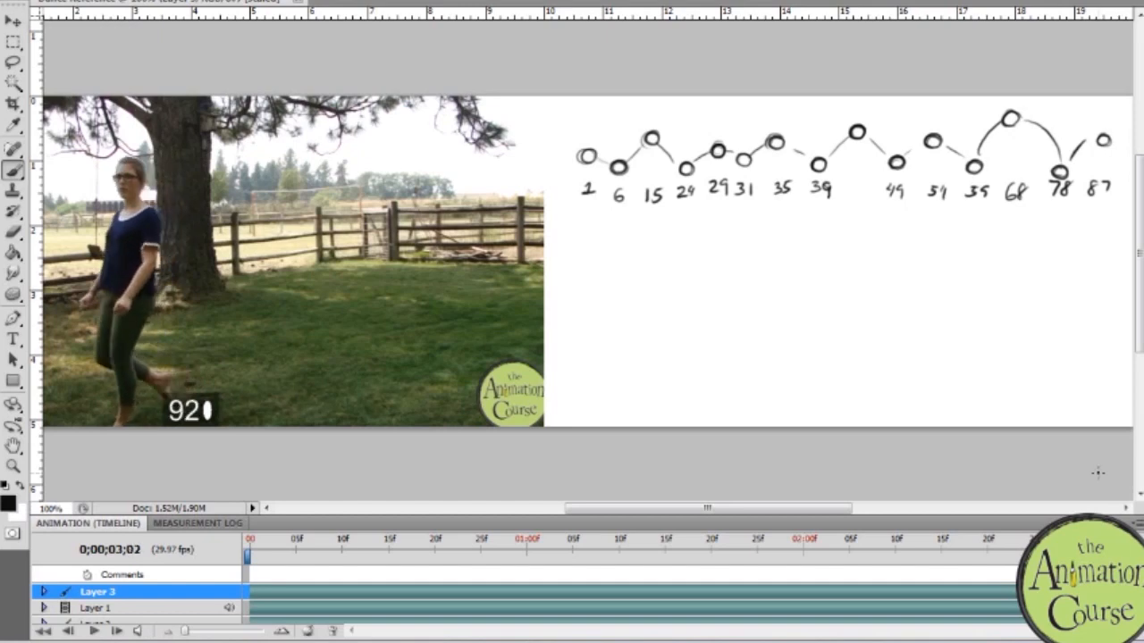
Chart the head at video frame 92 at the canvas edge with a lower mark and its frame number
drag(1117, 151, 1127, 173)
drag(824, 507, 846, 508)
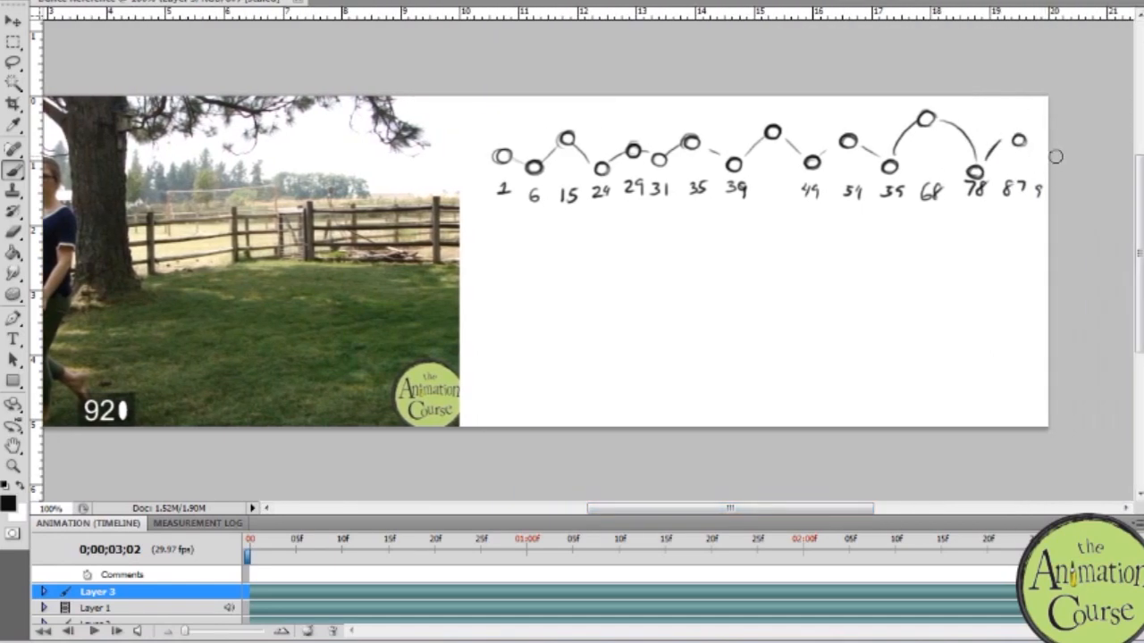
drag(1041, 153, 1017, 134)
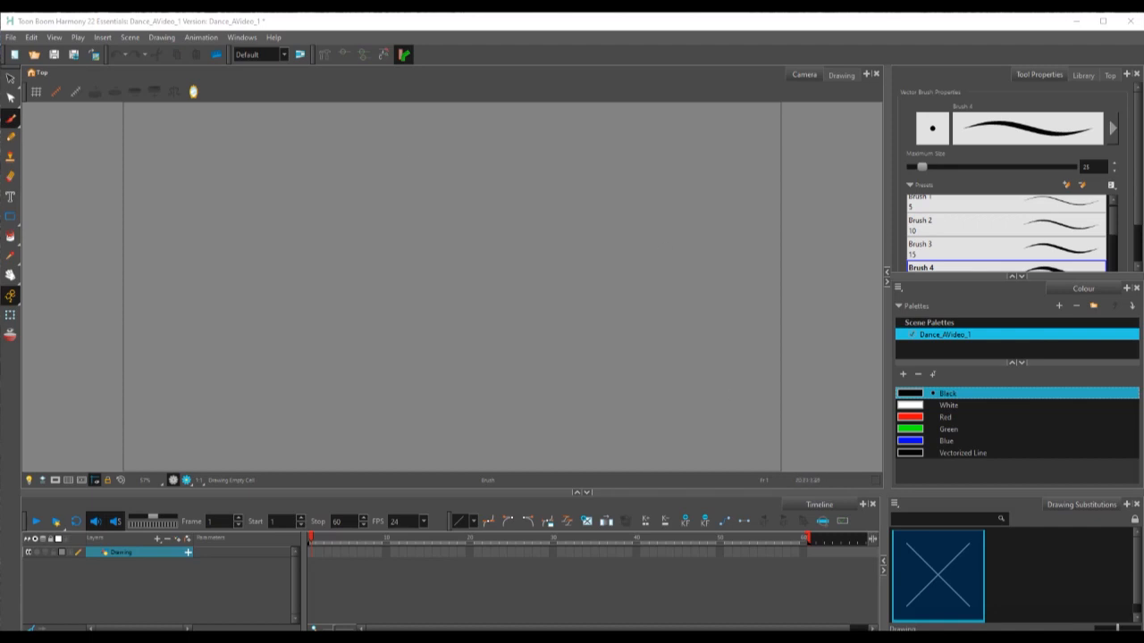
Position the Photoshop reference window over Toon Boom Harmony and set its dance video to the first frame
drag(1143, 148, 868, 111)
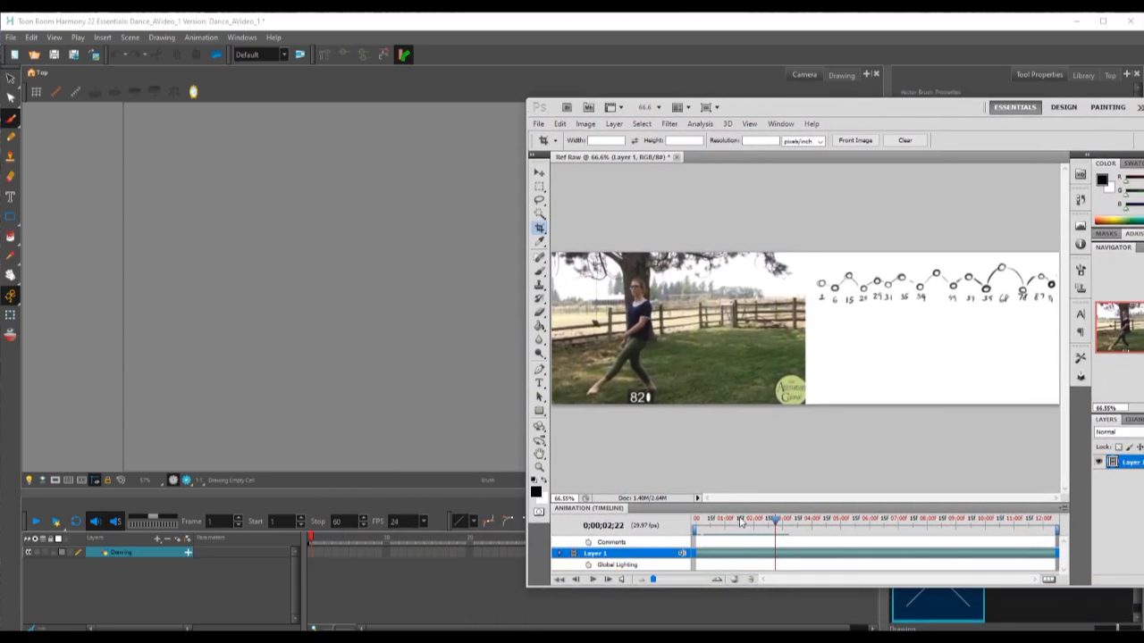
drag(726, 520, 689, 531)
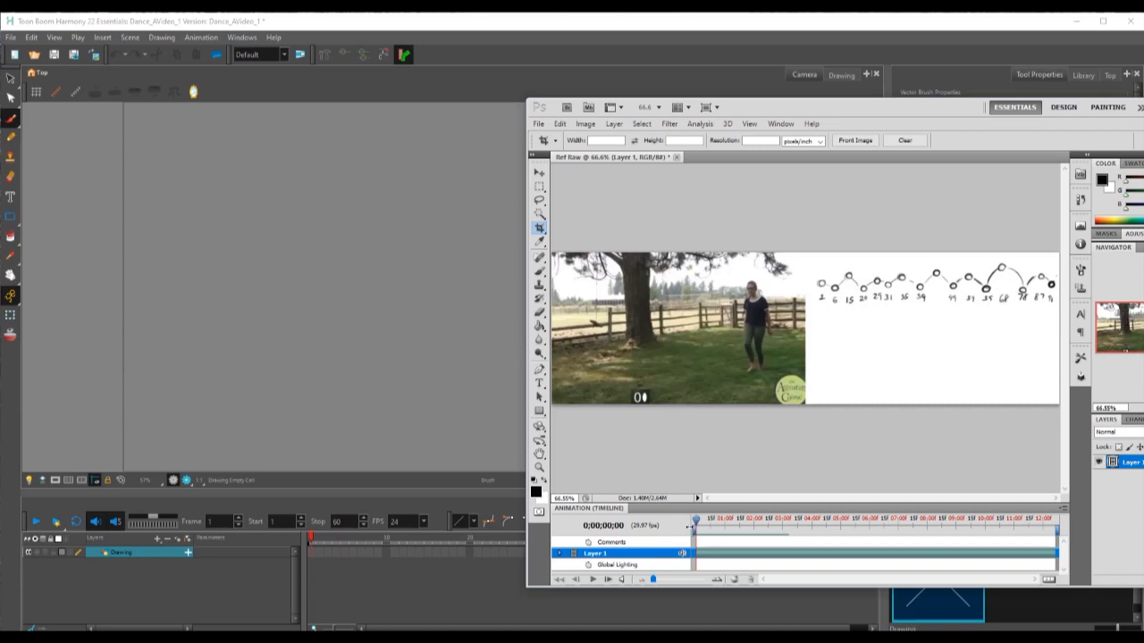
mouse_move(702, 526)
mouse_down()
mouse_move(715, 523)
mouse_move(702, 515)
mouse_up()
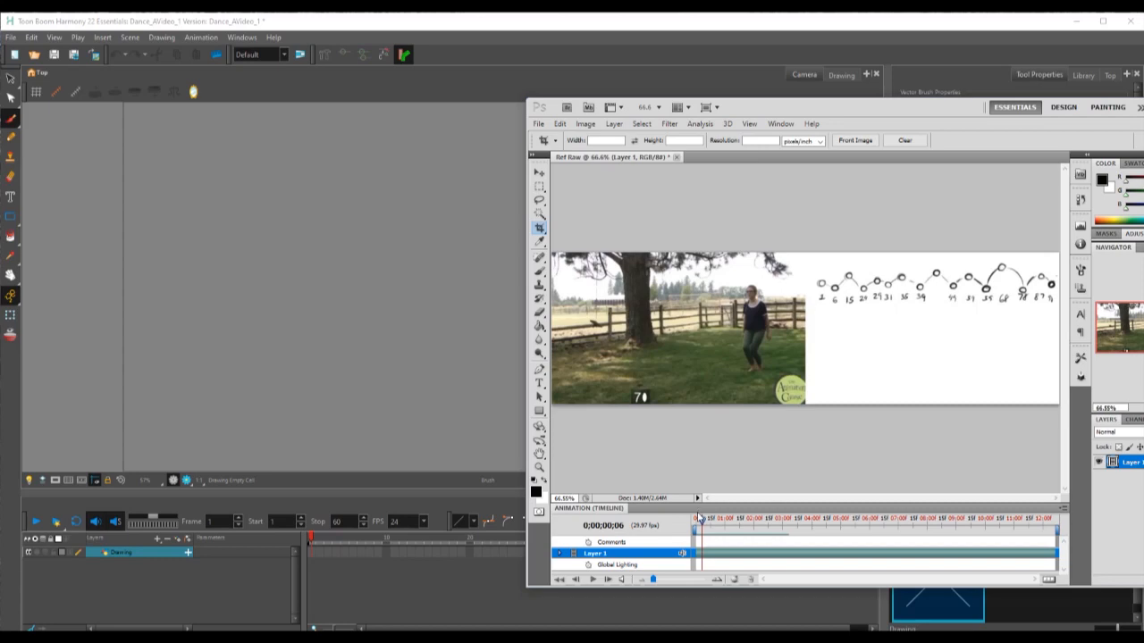
click(695, 526)
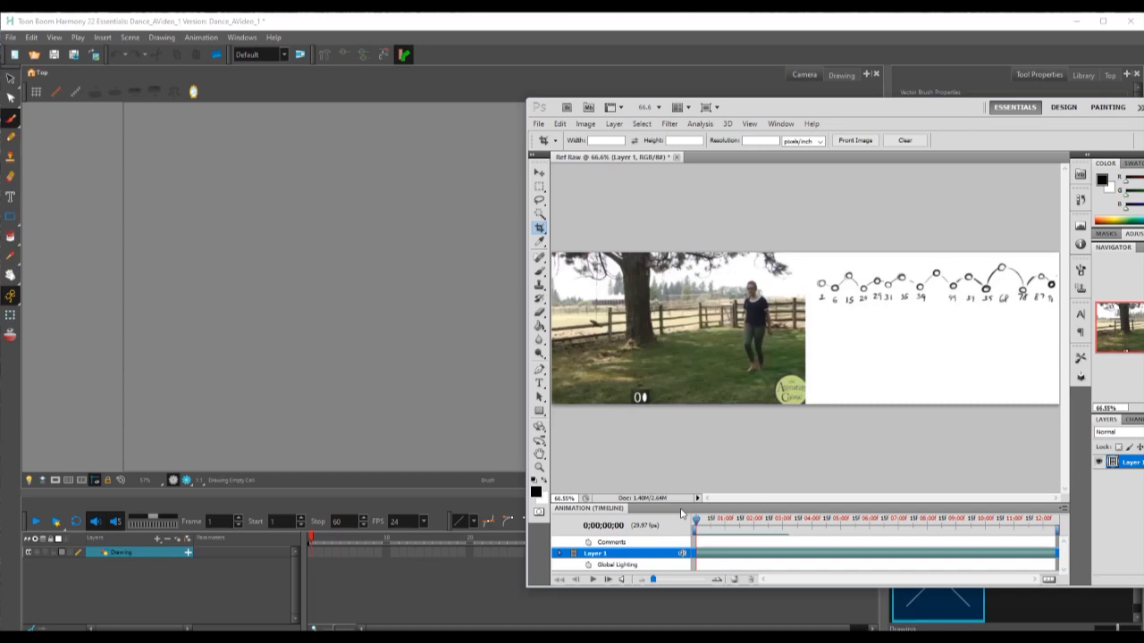
drag(860, 110, 868, 113)
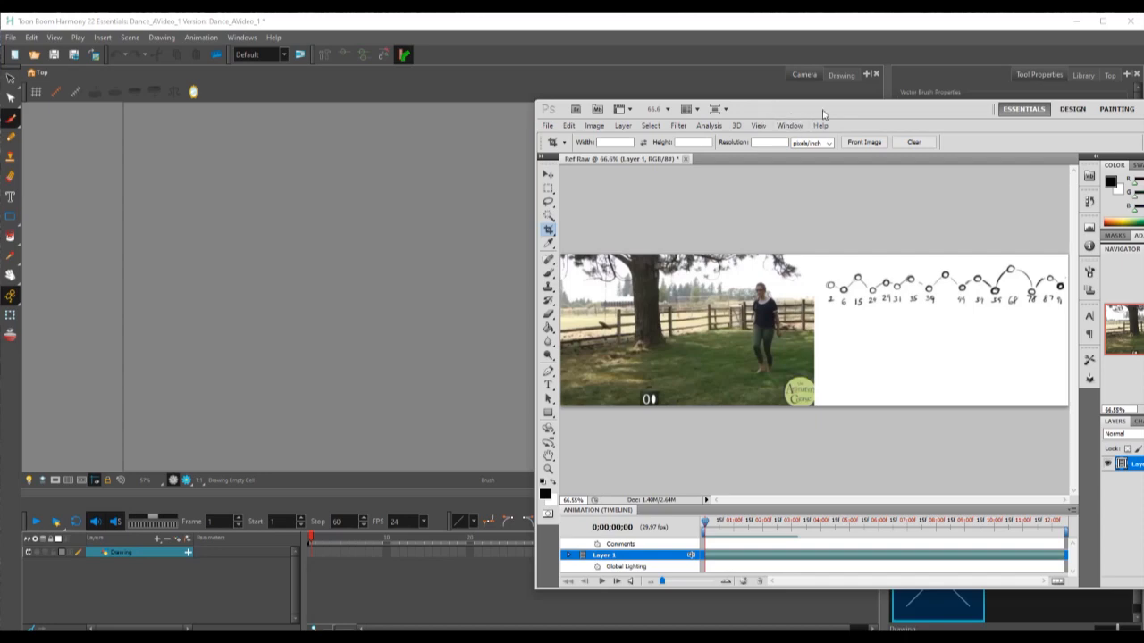
Shrink the Toon Boom Harmony window and arrange the Photoshop window beside it so the reference video and chart stay in view
drag(803, 113, 1106, 152)
click(779, 22)
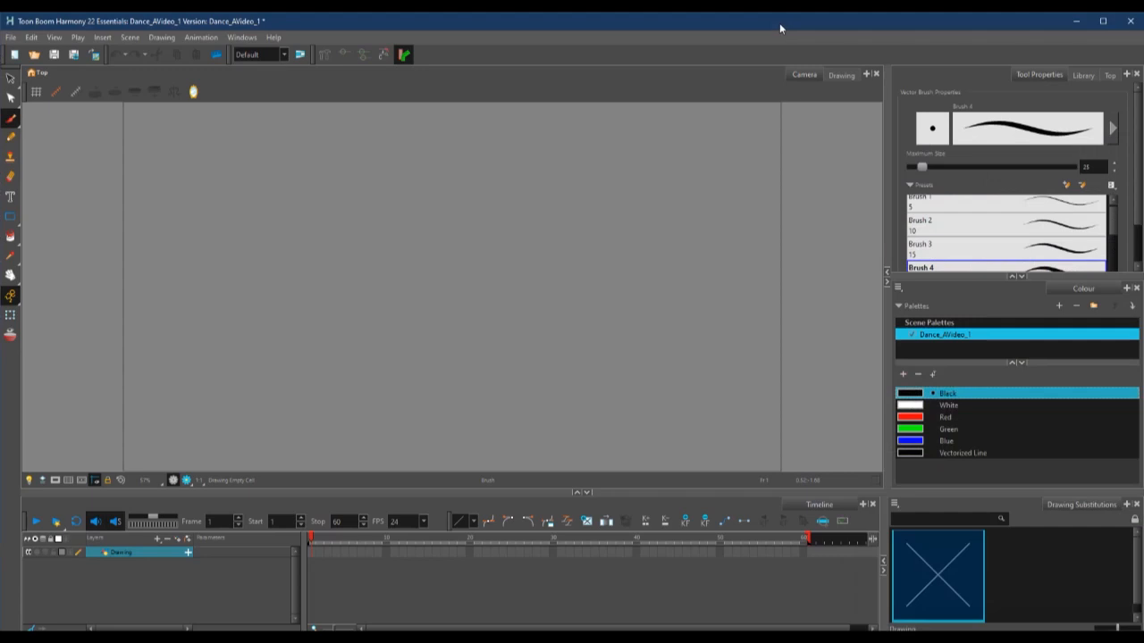
drag(771, 16, 696, 49)
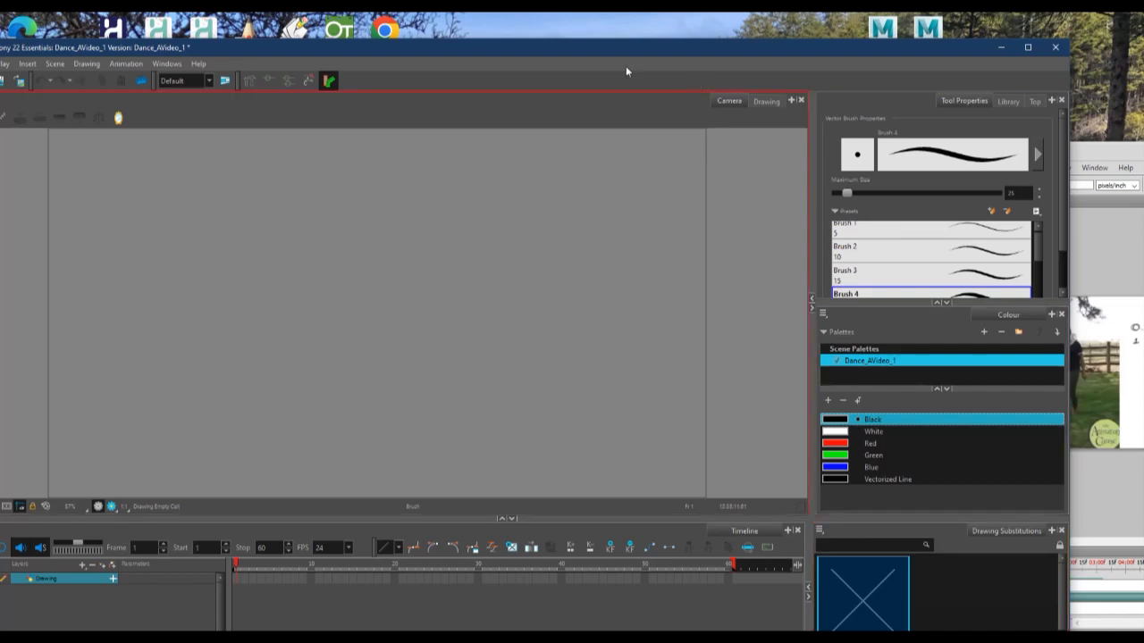
drag(247, 57, 365, 95)
drag(1122, 161, 965, 124)
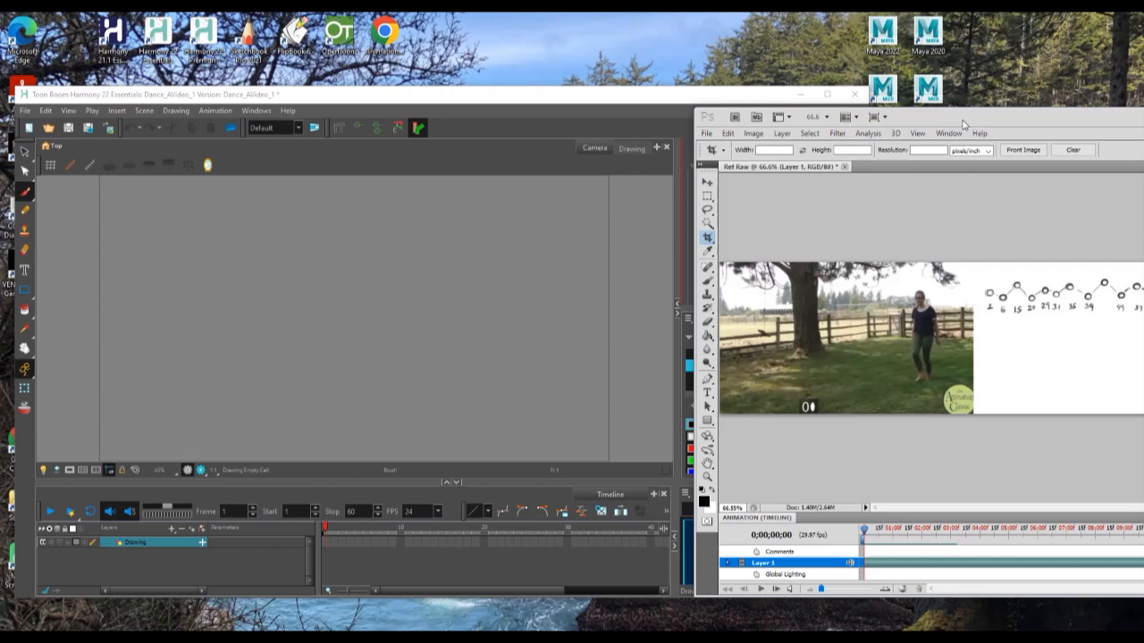
On frame 1, draw a horizon line across the middle of the canvas and six perspective lines fanning down from it
click(325, 540)
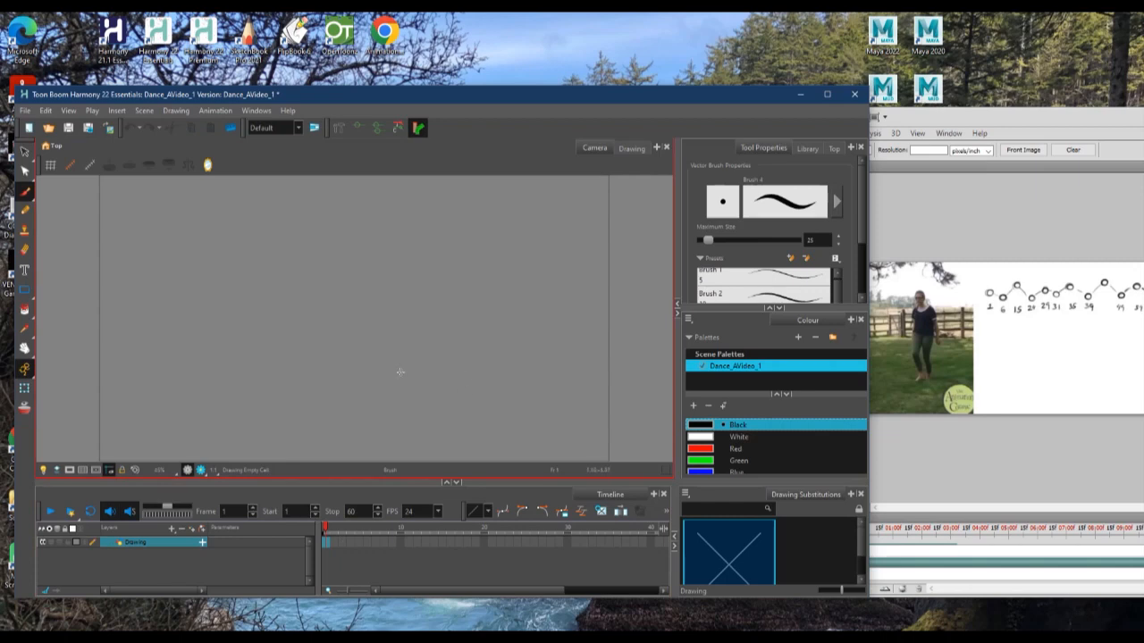
drag(52, 325, 643, 324)
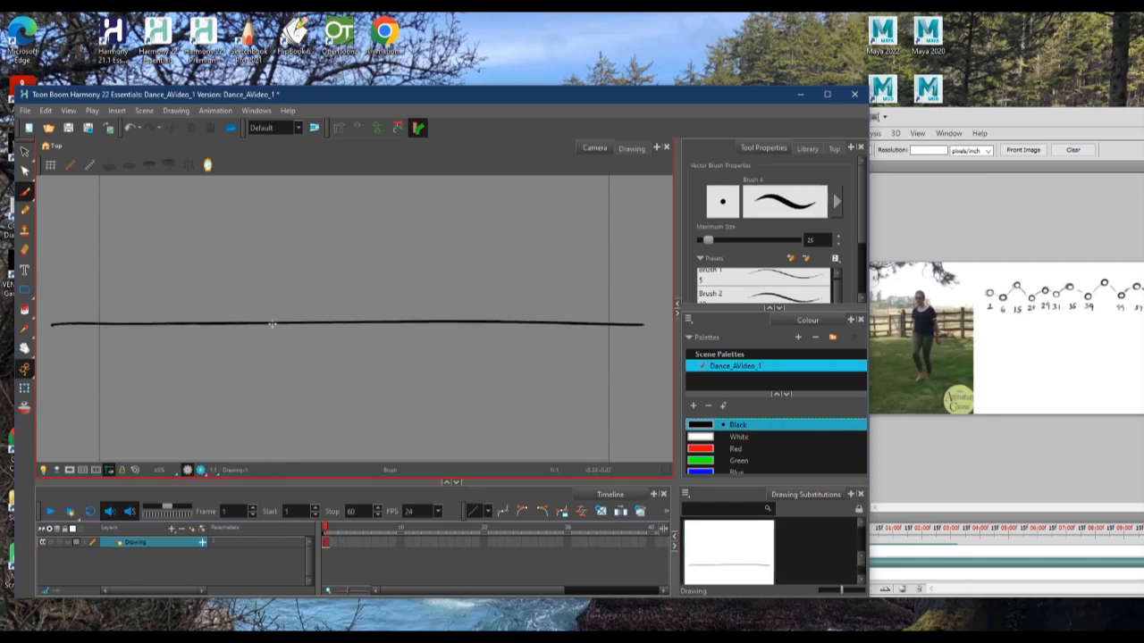
drag(241, 327, 64, 375)
drag(308, 328, 145, 440)
drag(359, 325, 297, 456)
drag(404, 325, 503, 426)
drag(472, 326, 672, 426)
drag(582, 327, 637, 343)
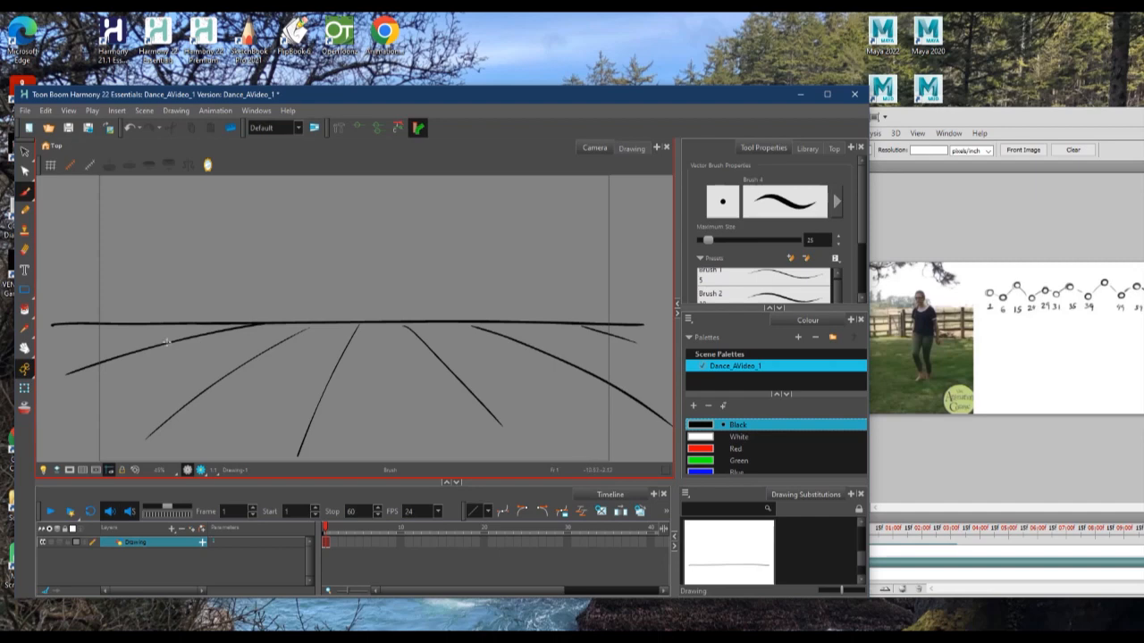
Draw three horizontal floor lines across the fanned lines to complete the perspective grid
drag(115, 338, 558, 351)
drag(77, 381, 597, 384)
drag(85, 436, 672, 433)
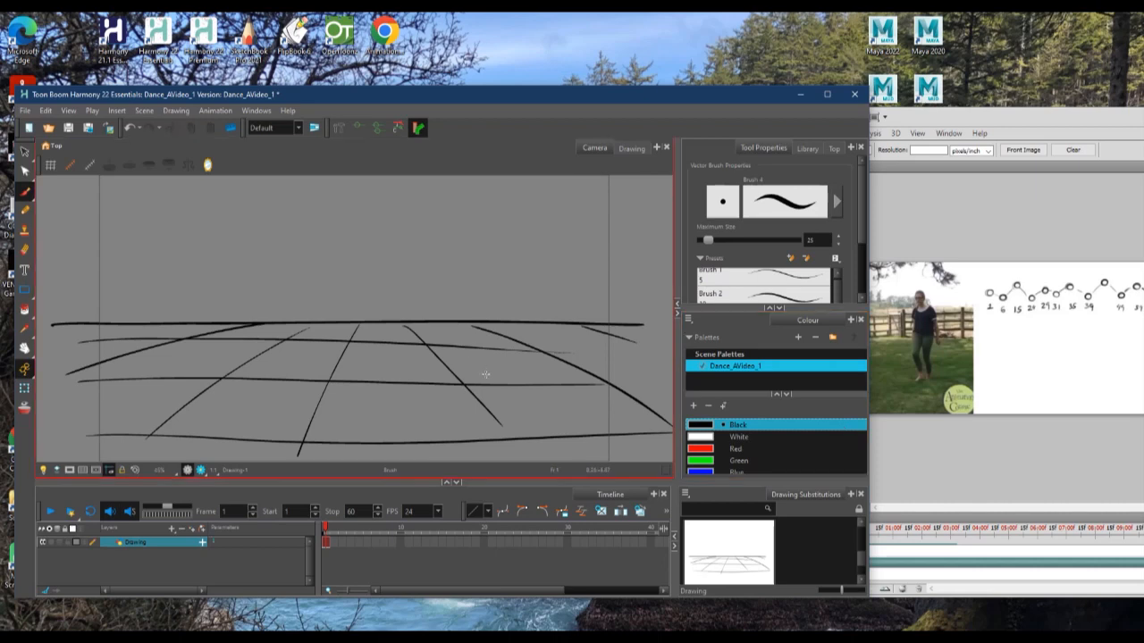
Rename the grid's layer bg and add a drawing layer named planning above it
double_click(139, 545)
text(bg)
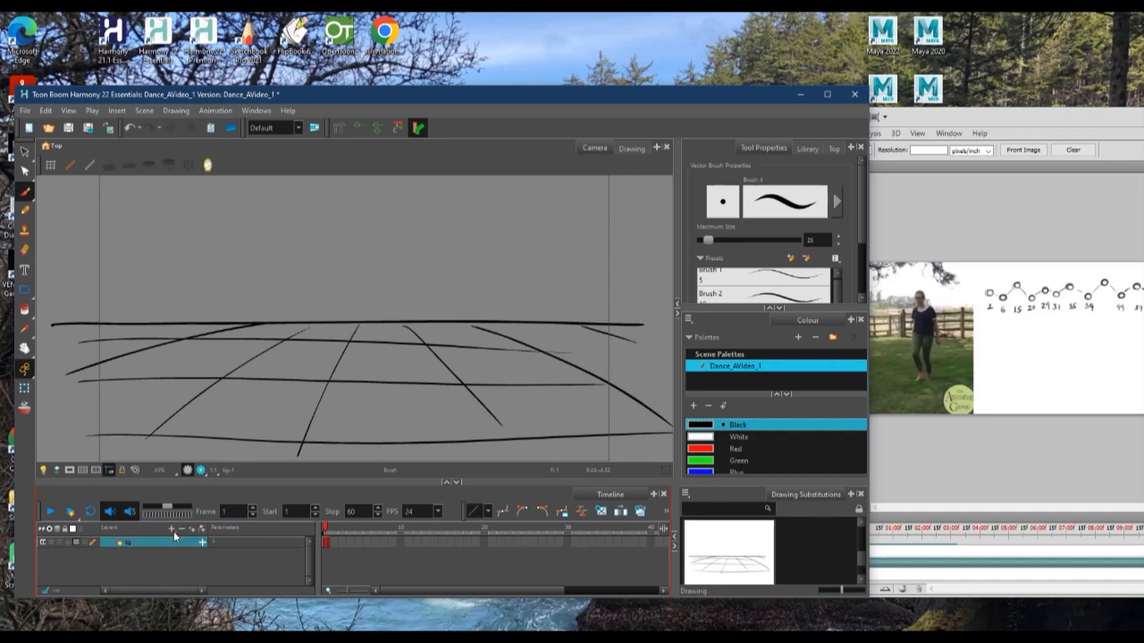
click(171, 529)
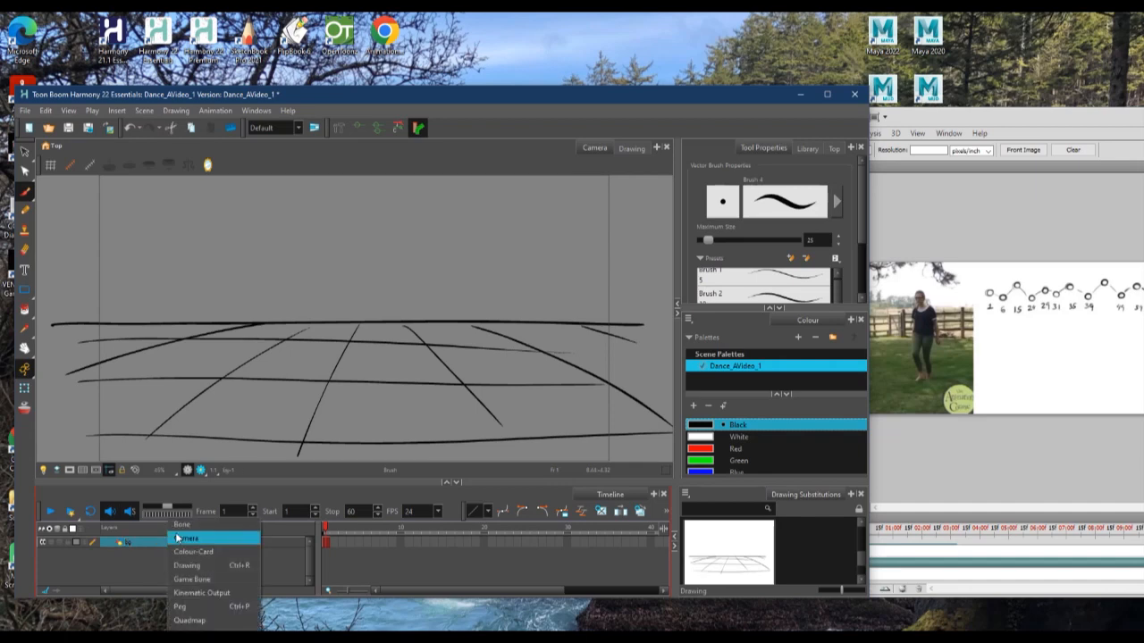
click(212, 565)
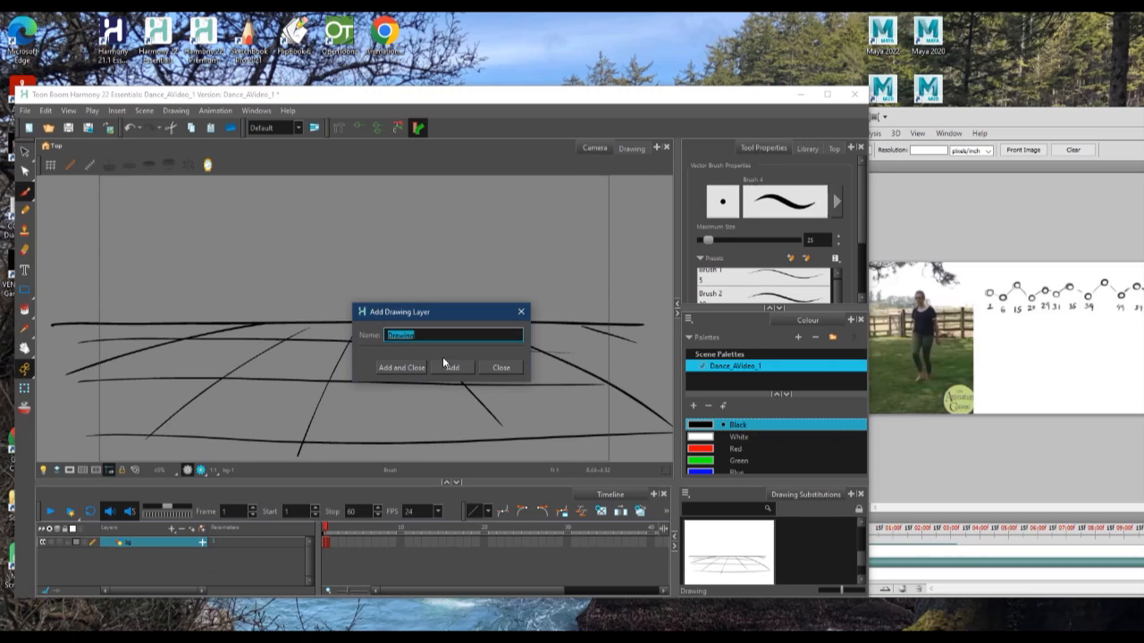
text(plann)
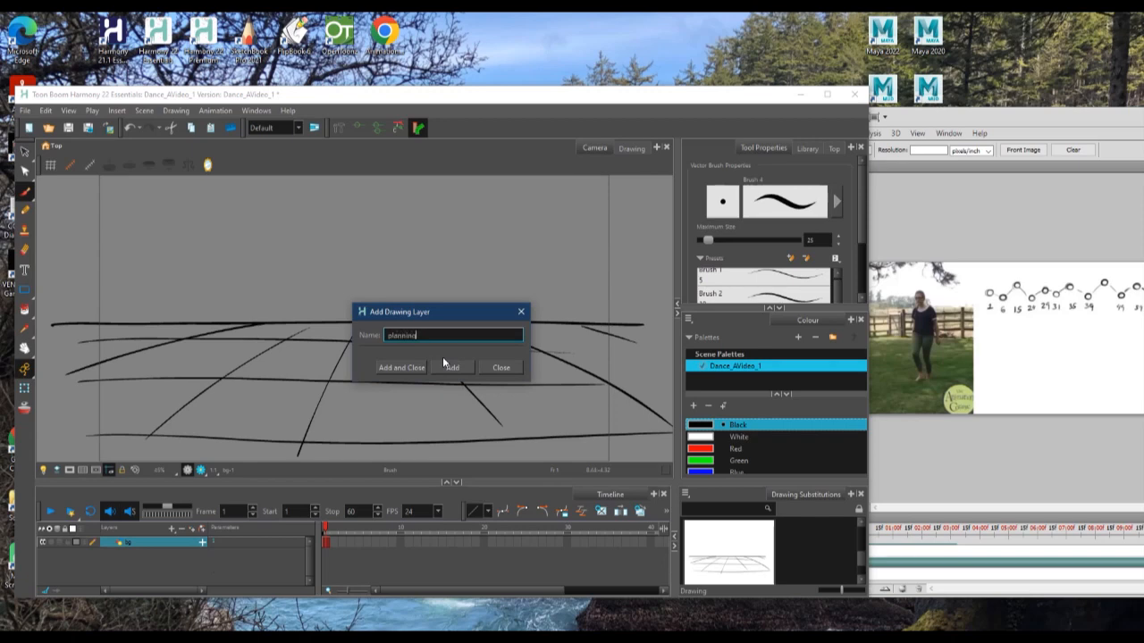
click(443, 362)
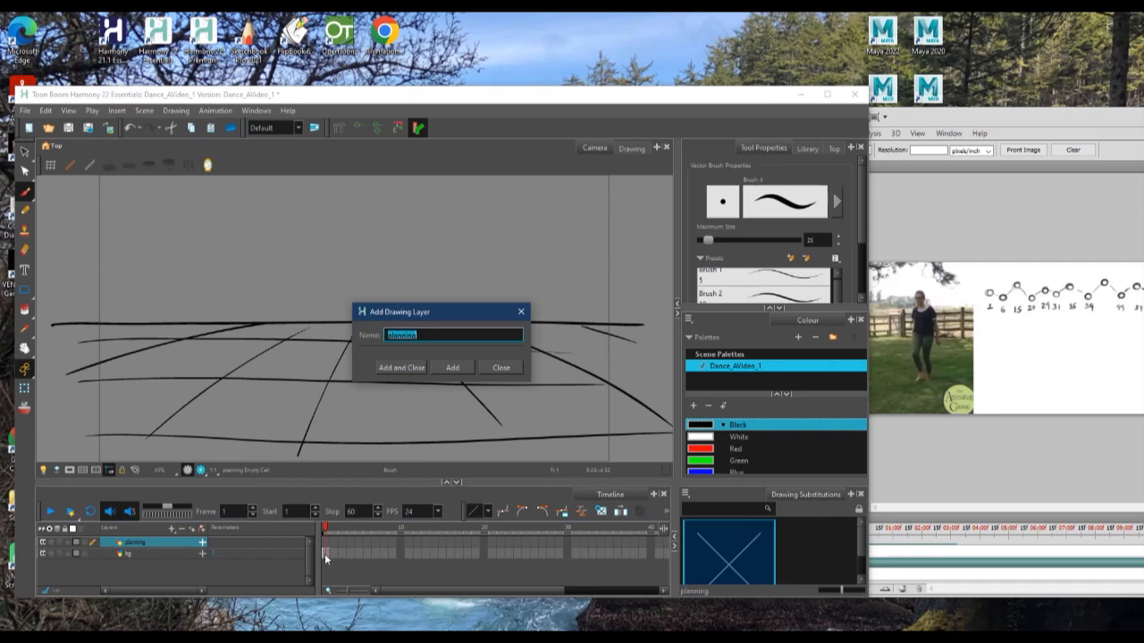
click(501, 367)
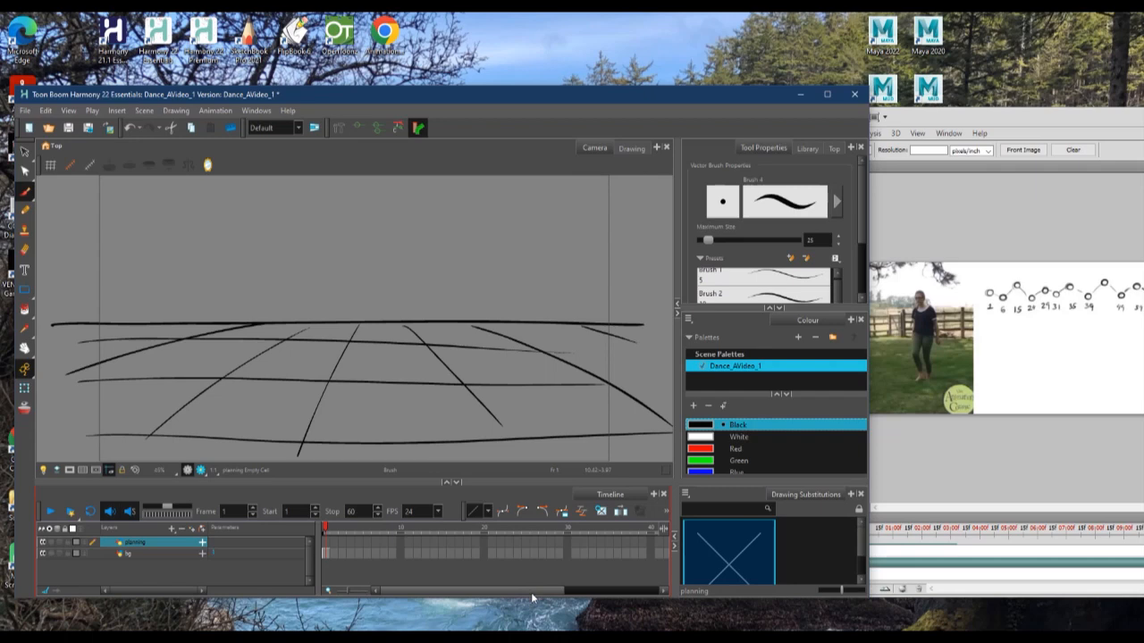
Extend the scene length to 92 frames and fit the whole range in the timeline
drag(529, 588, 653, 587)
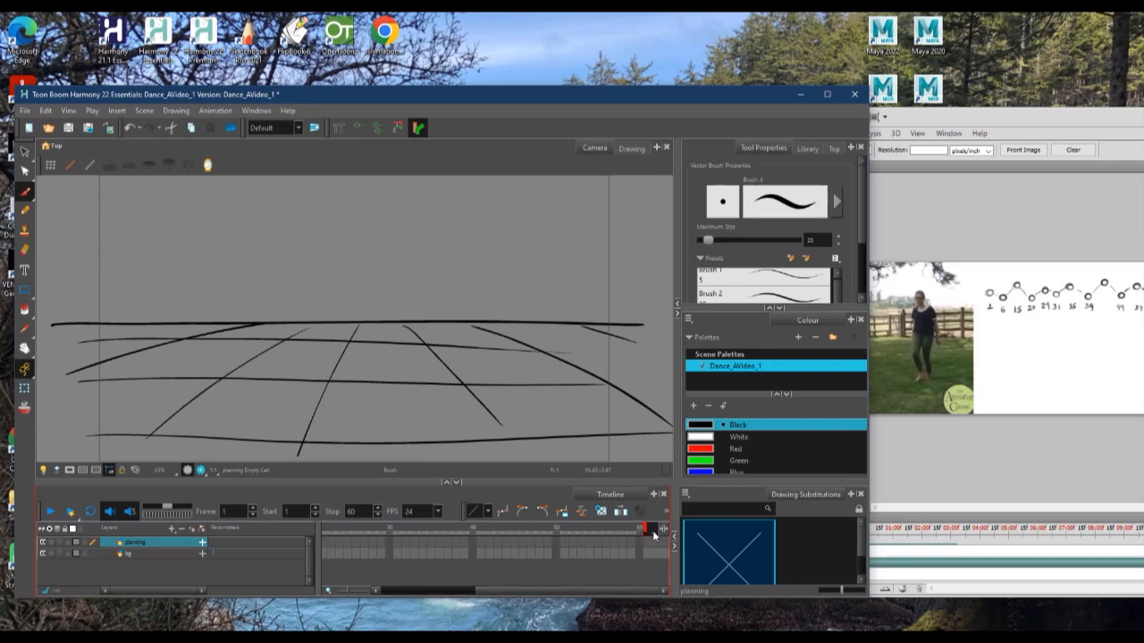
mouse_move(645, 535)
mouse_down()
mouse_move(666, 536)
mouse_move(602, 539)
mouse_move(645, 538)
mouse_up()
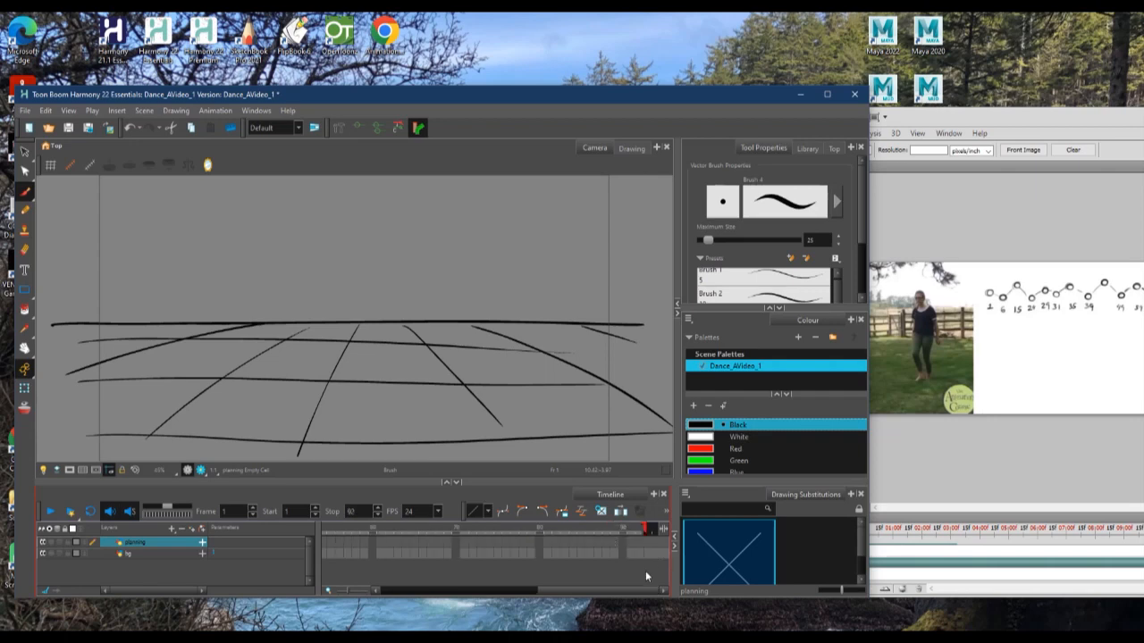
drag(622, 592, 456, 593)
drag(353, 591, 342, 591)
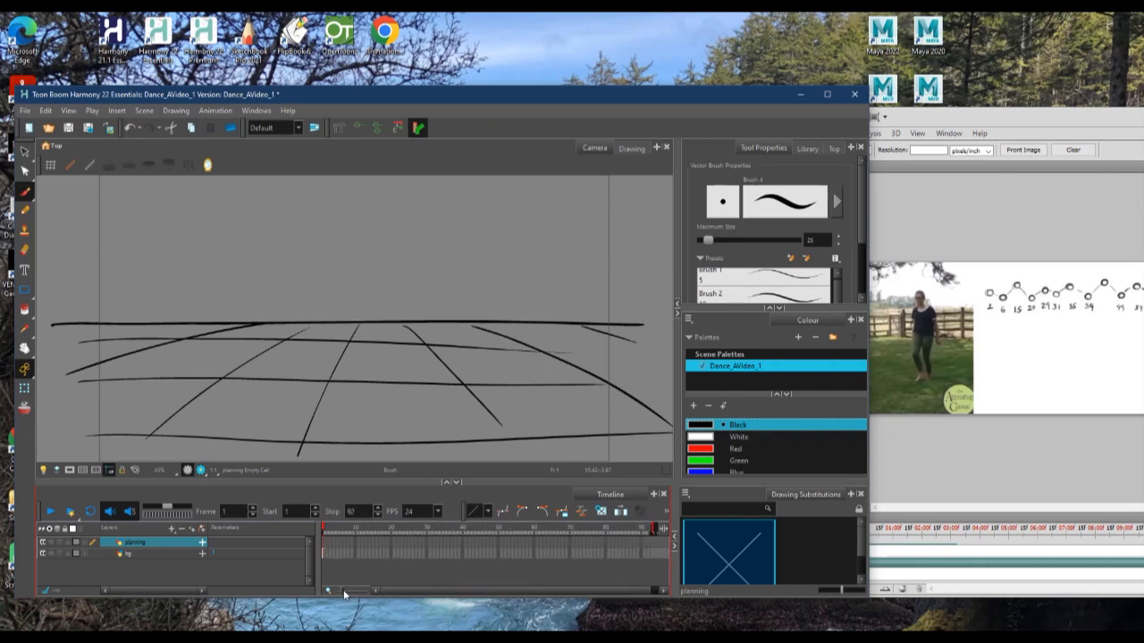
Extend the exposure of the bg grid drawing from frame 1 to frame 92
click(324, 555)
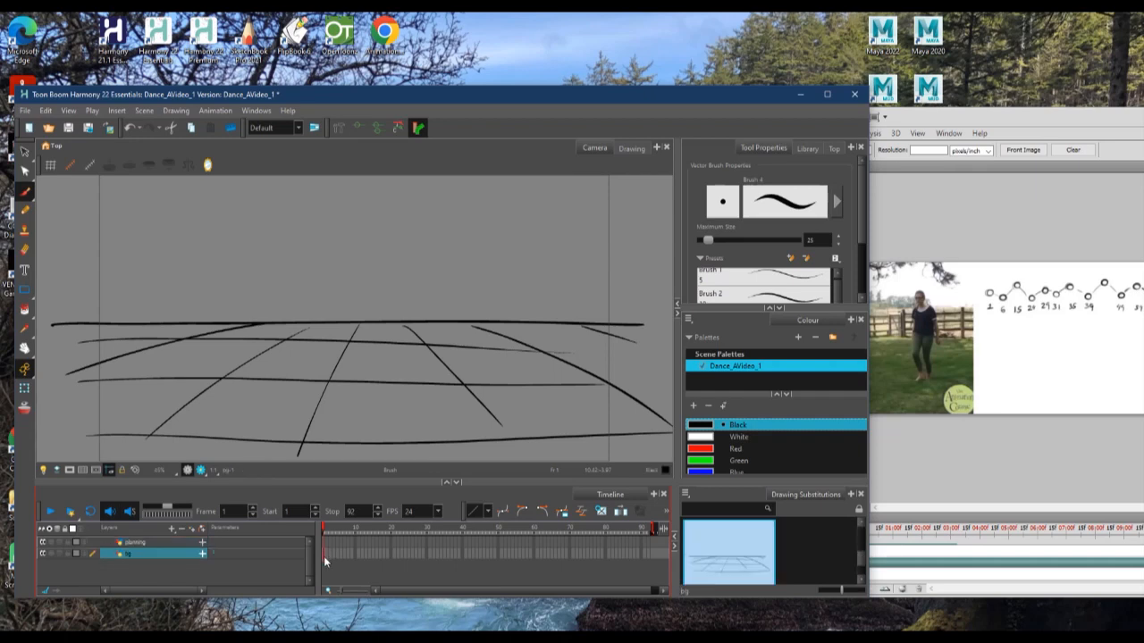
shift+click(648, 551)
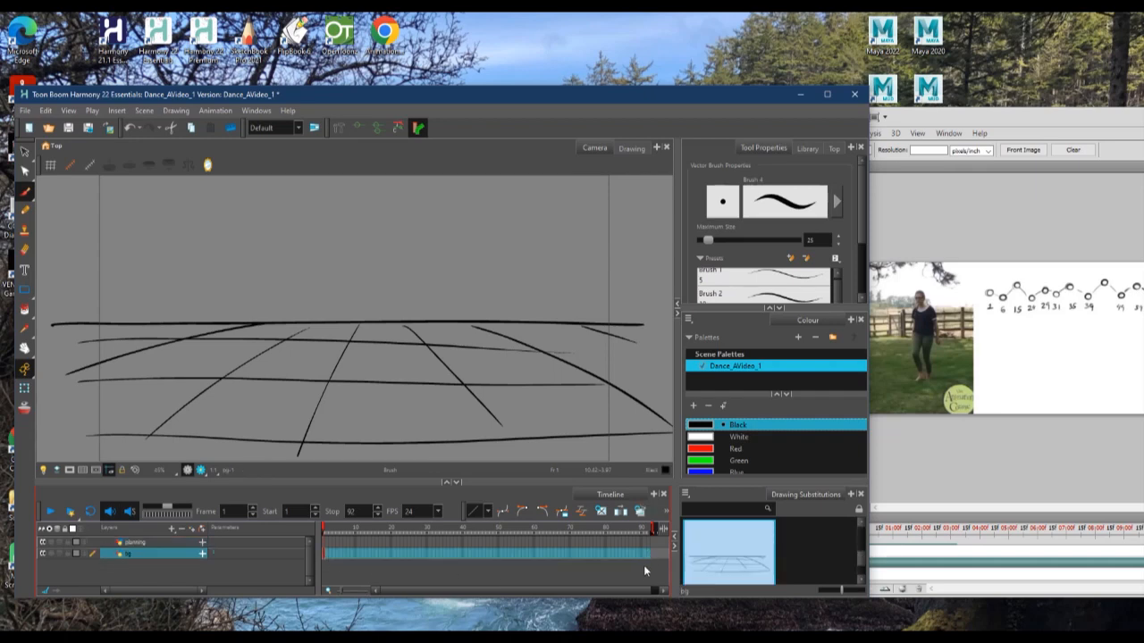
right_click(333, 559)
mouse_move(461, 401)
click(574, 464)
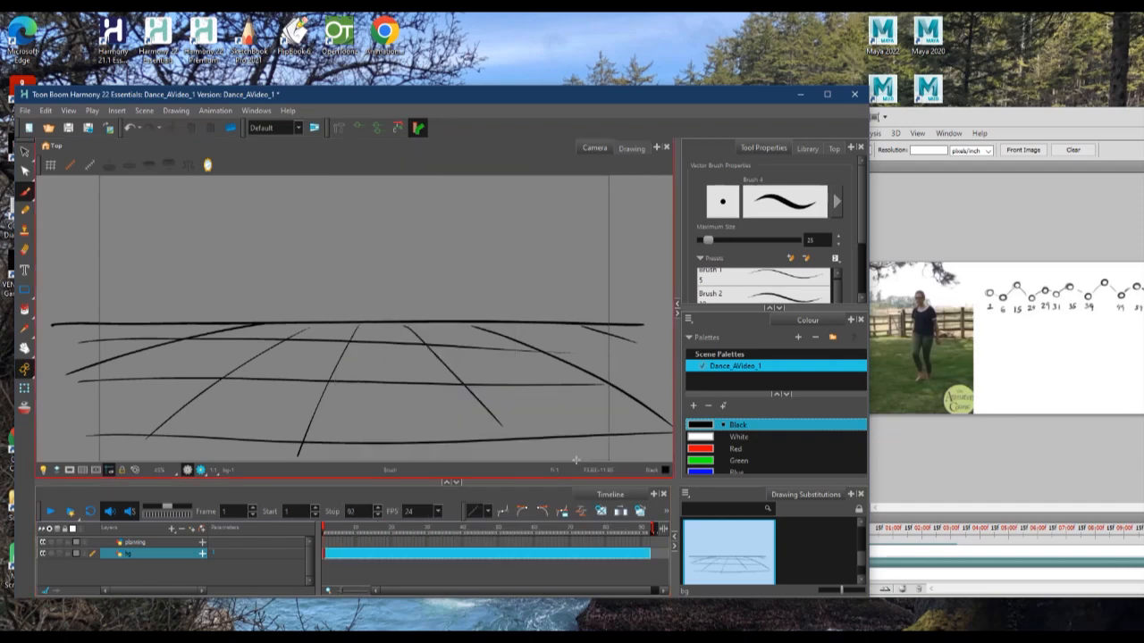
click(335, 534)
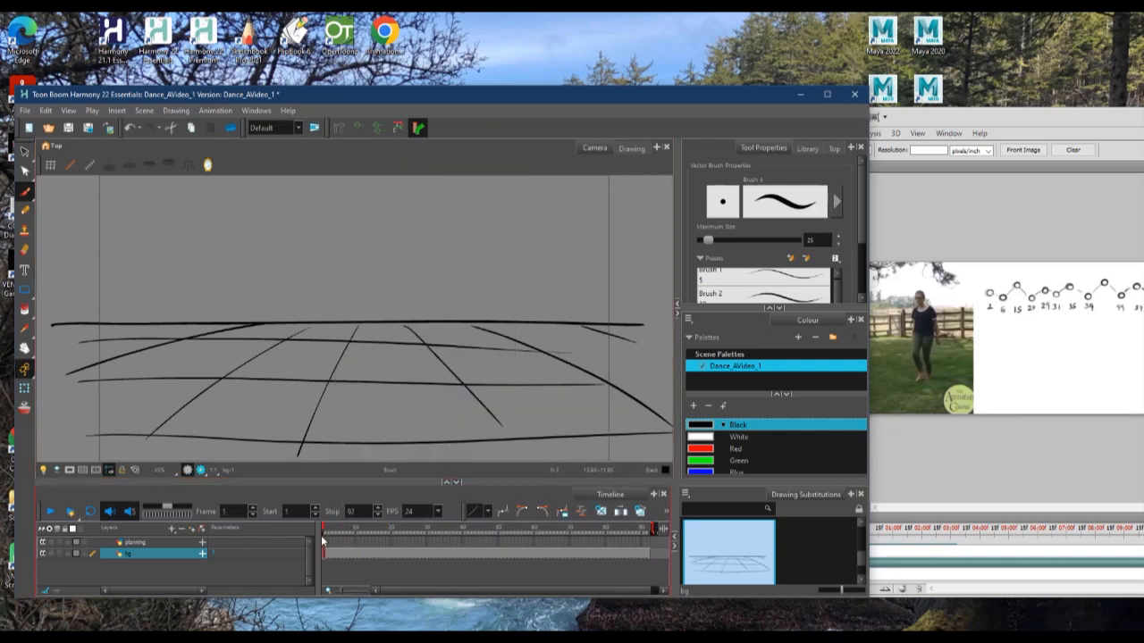
On the planning layer, draw the two starting footprints on the floor grid, matching the reference video at frame 1
click(156, 543)
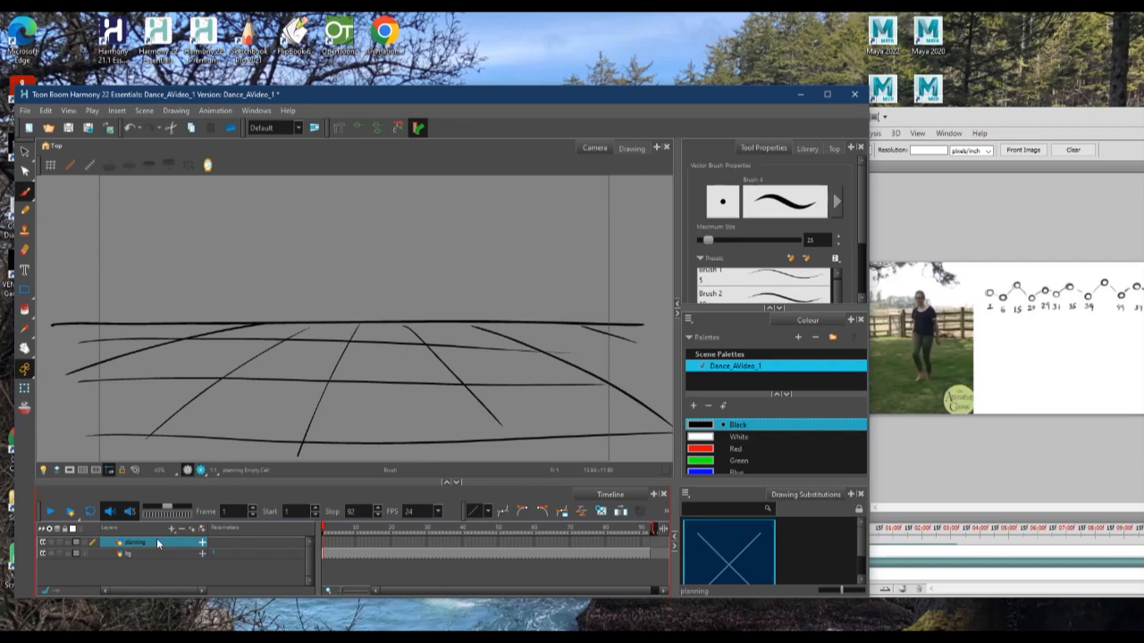
click(983, 119)
mouse_move(865, 532)
mouse_down()
mouse_move(943, 533)
mouse_move(867, 537)
mouse_up()
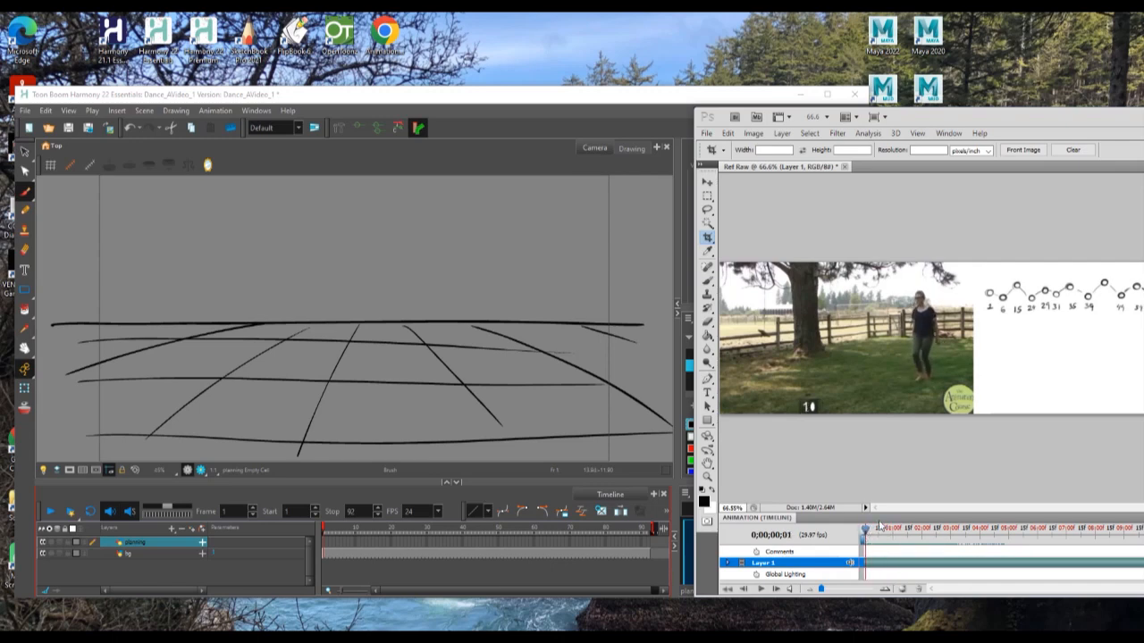
click(522, 382)
mouse_move(510, 381)
mouse_down()
mouse_move(527, 381)
mouse_move(480, 382)
mouse_up()
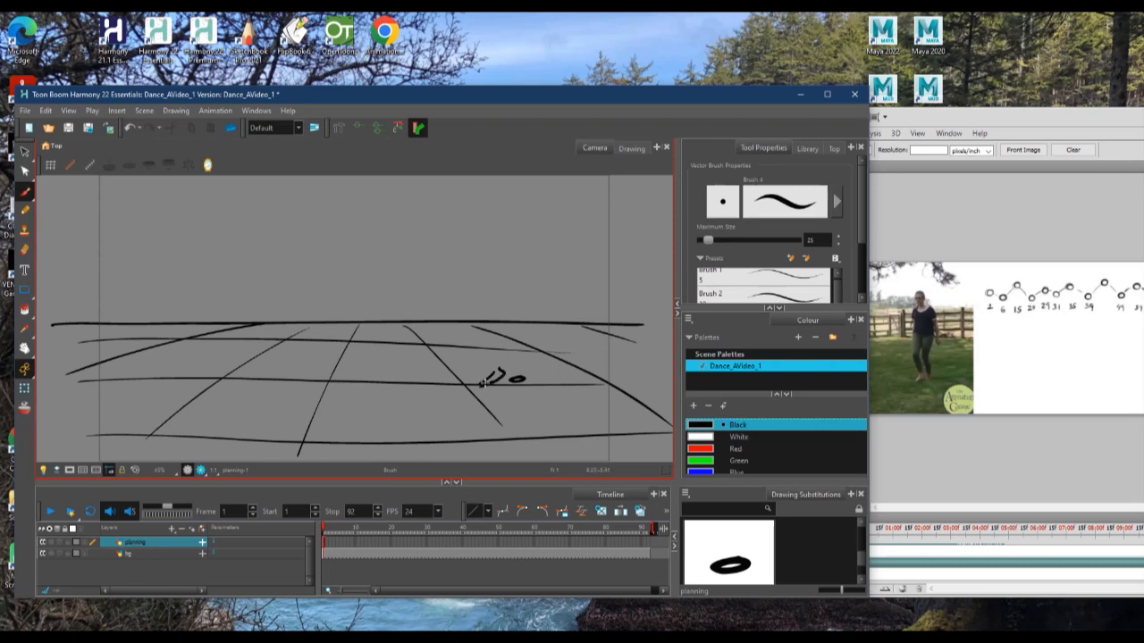
Advance the reference video to frame 22 and draw that step's oval footprint just below the starting oval
click(906, 533)
drag(869, 536, 886, 538)
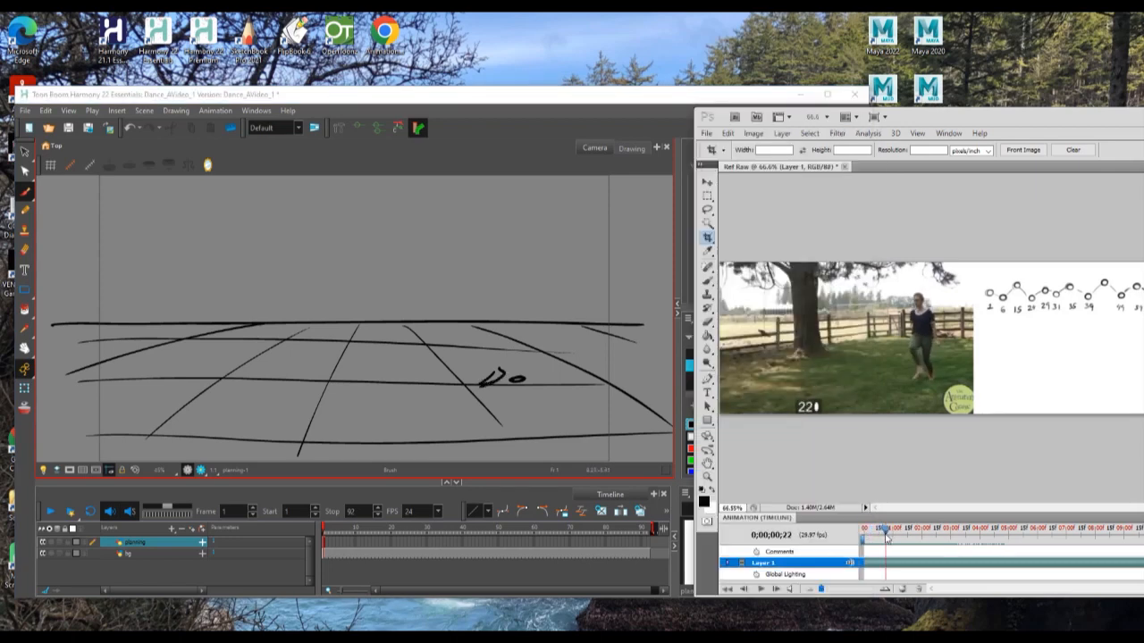
click(534, 381)
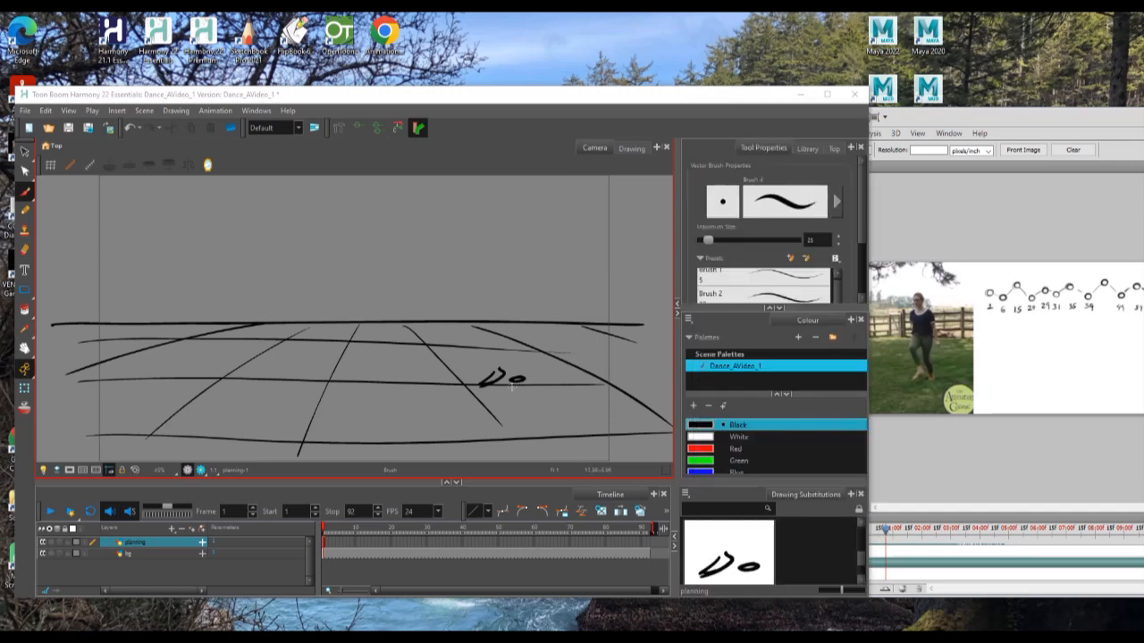
drag(511, 384, 500, 382)
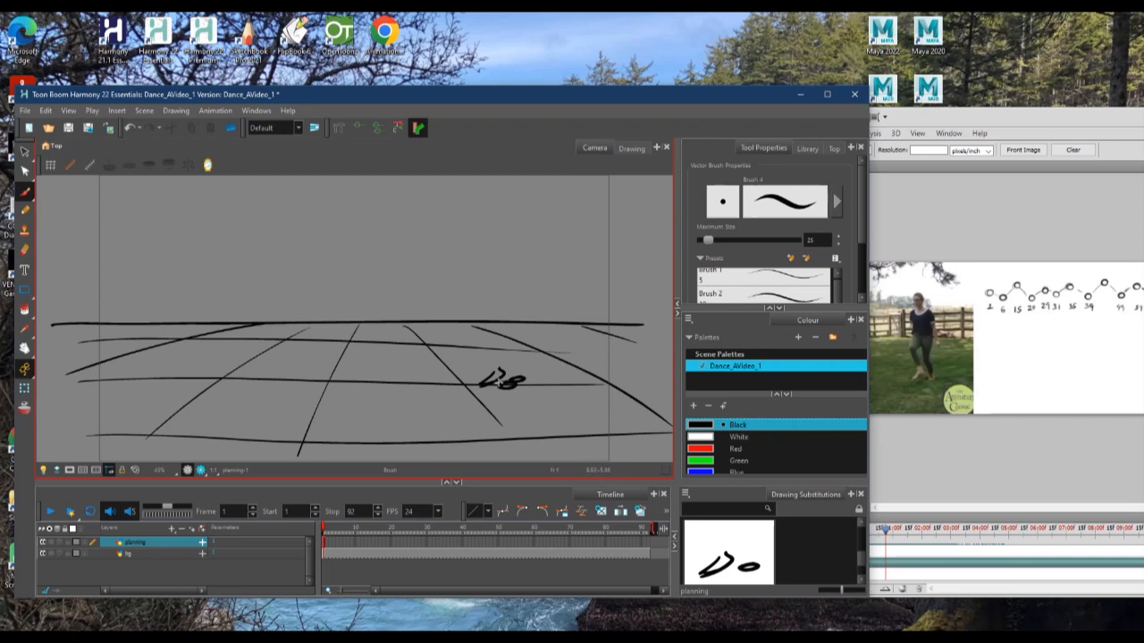
Advance the reference video to frame 31 and draw a black oval footprint for it farther left on the grid
click(890, 536)
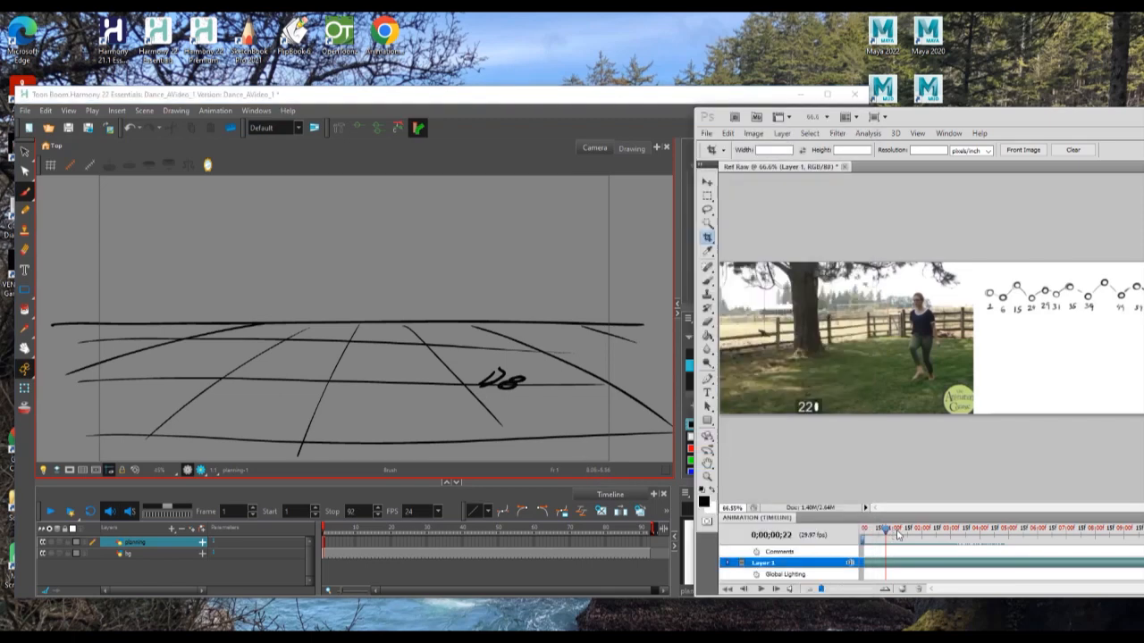
drag(890, 534, 894, 531)
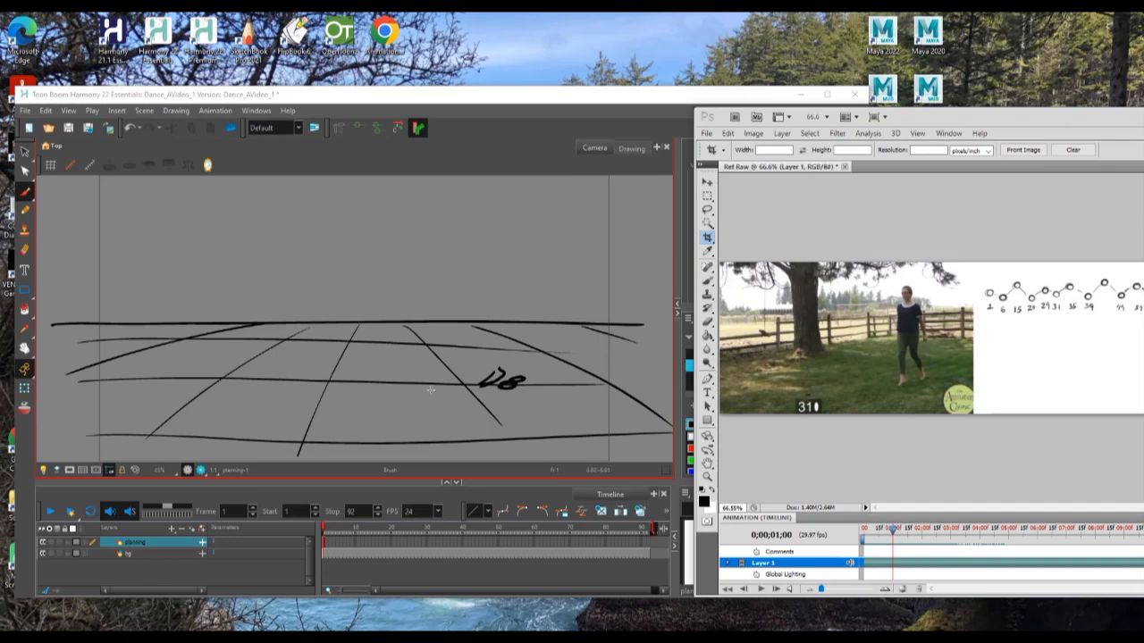
click(439, 391)
mouse_move(430, 388)
mouse_down()
mouse_move(418, 391)
mouse_move(441, 394)
mouse_up()
Draw a footprint for video frame 37 below the previous one, and trace it and the two oval footprints farther right in Red
click(893, 533)
mouse_move(895, 534)
mouse_down()
mouse_move(909, 533)
mouse_move(899, 534)
mouse_up()
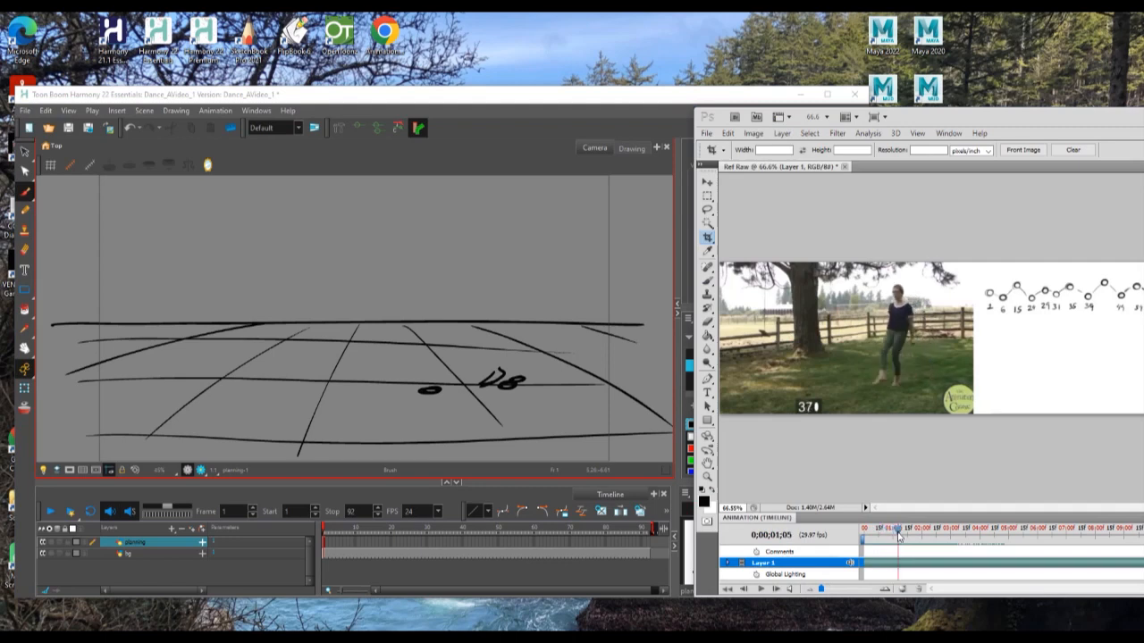
click(419, 402)
drag(411, 397, 404, 404)
click(735, 449)
mouse_move(517, 379)
mouse_down()
mouse_move(497, 384)
mouse_move(523, 380)
mouse_up()
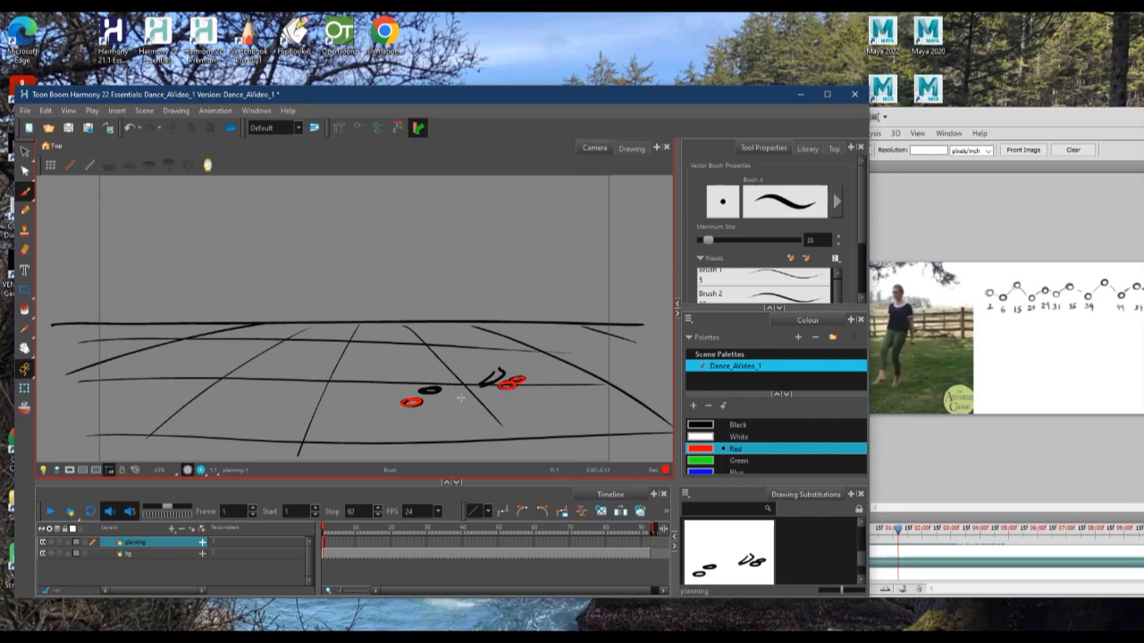
Recheck the reference video up to frame 37, move the leftmost red footprint directly under the black oval, and return to the Brush tool
click(899, 535)
drag(892, 532, 899, 529)
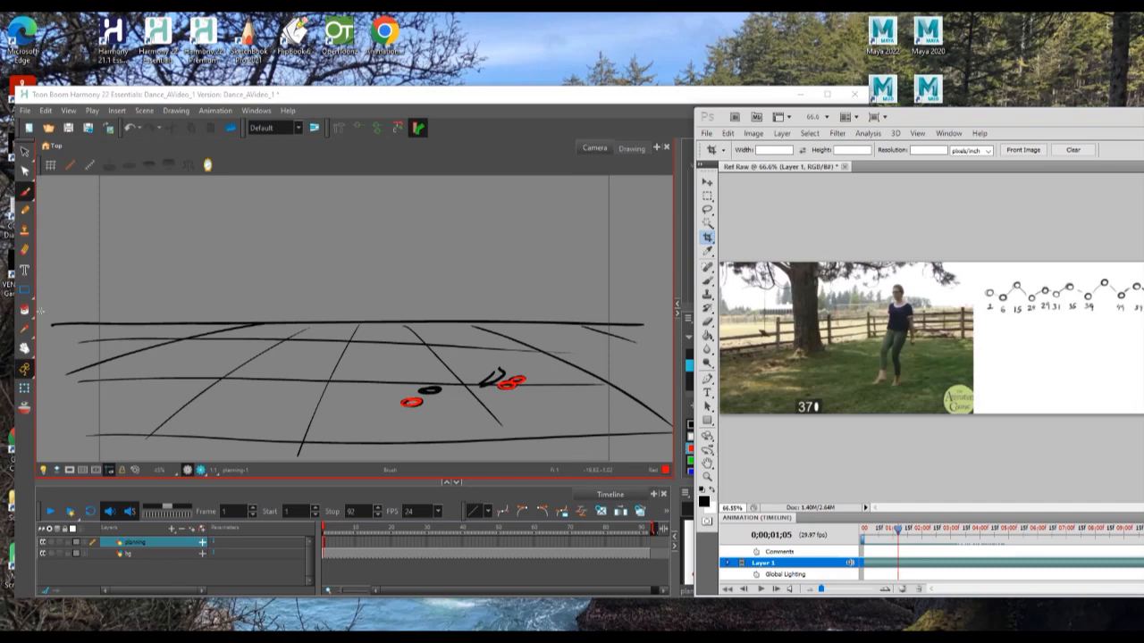
click(26, 153)
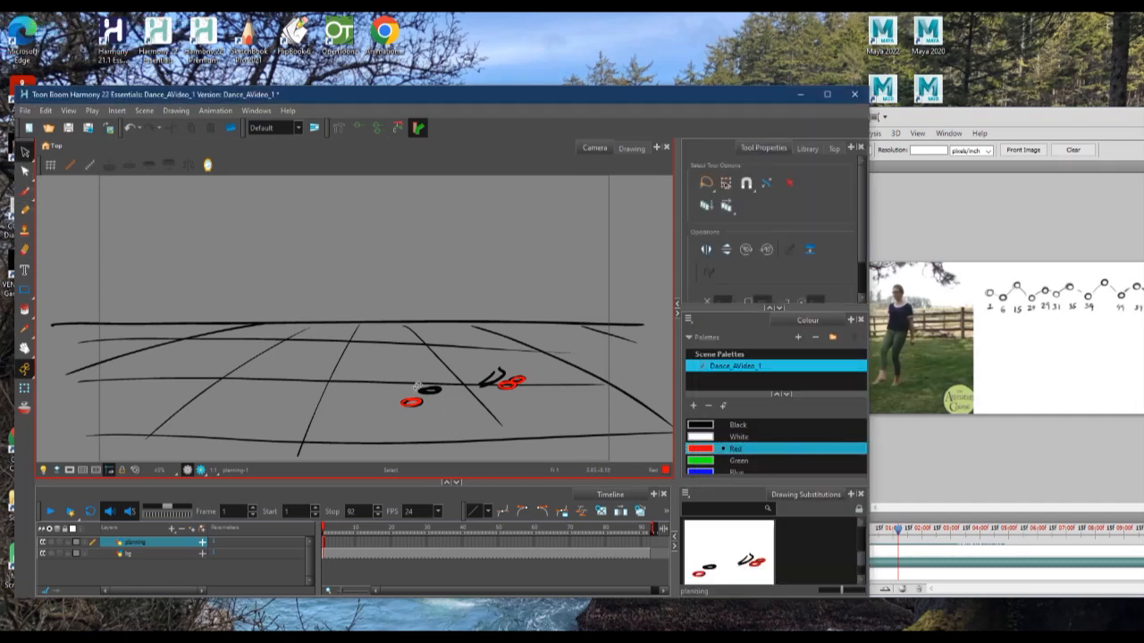
mouse_move(427, 400)
mouse_down()
mouse_move(391, 404)
mouse_move(422, 399)
mouse_up()
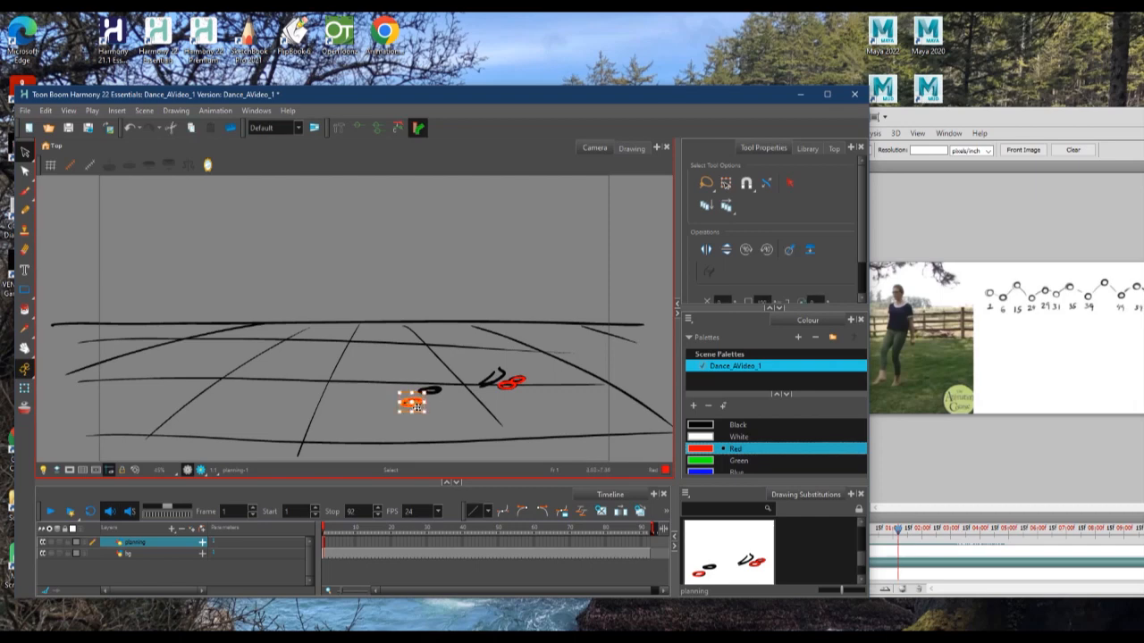
drag(413, 402, 429, 398)
click(467, 414)
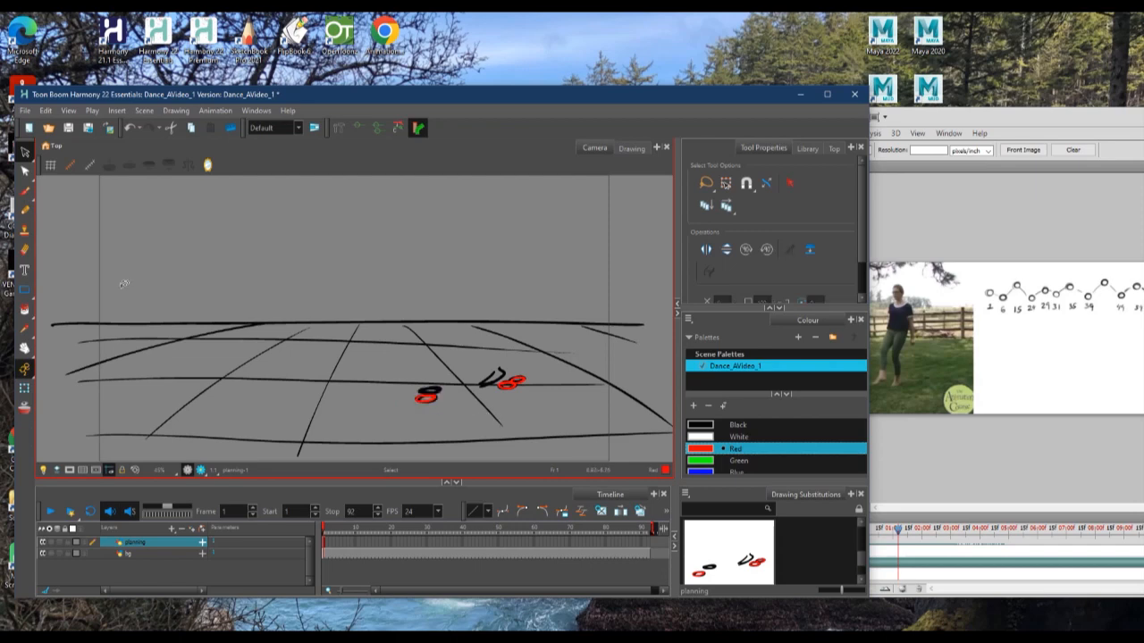
click(30, 193)
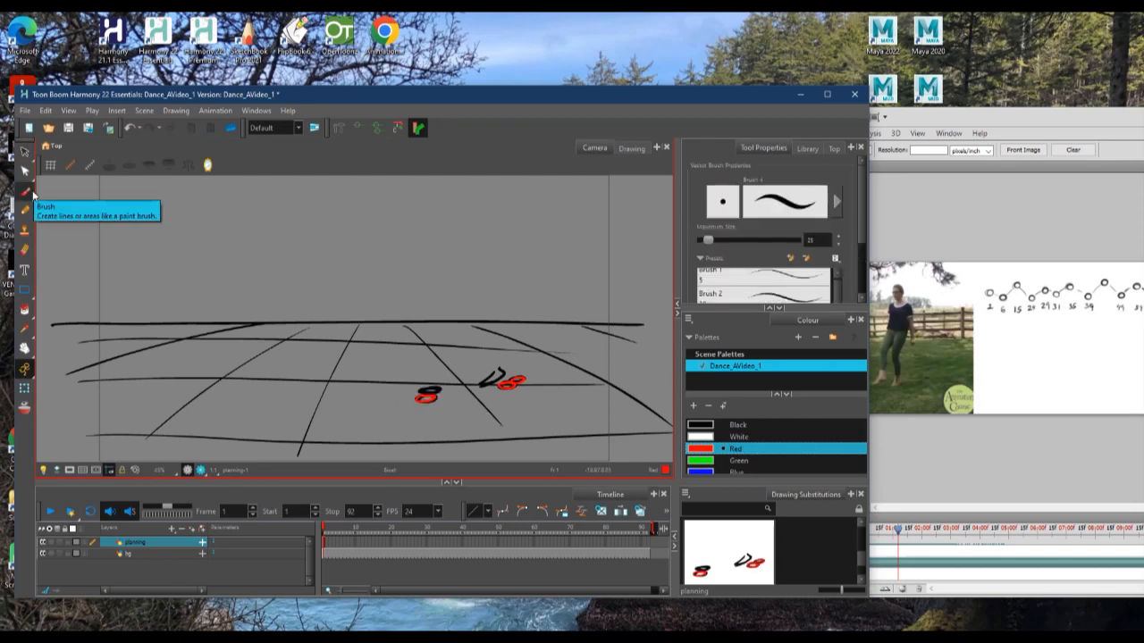
In Photoshop, add a new layer above the reference video and brush black marks under the planted foot at frames 41, 48 and 58
click(901, 531)
click(904, 535)
mouse_move(907, 533)
mouse_down()
mouse_move(891, 533)
mouse_move(902, 536)
mouse_up()
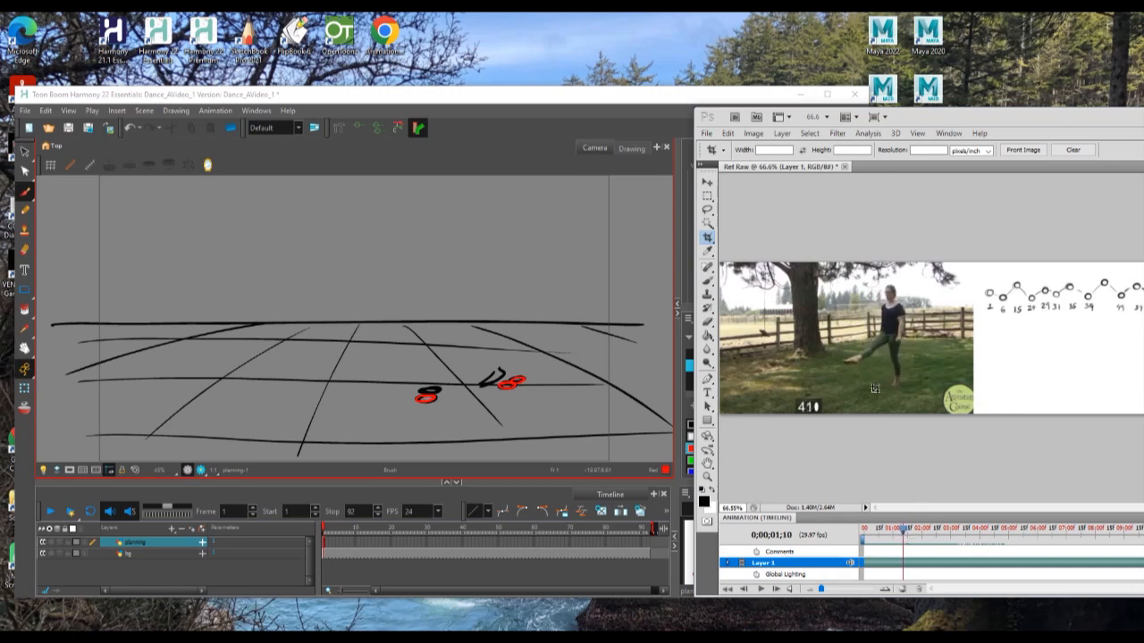
click(709, 281)
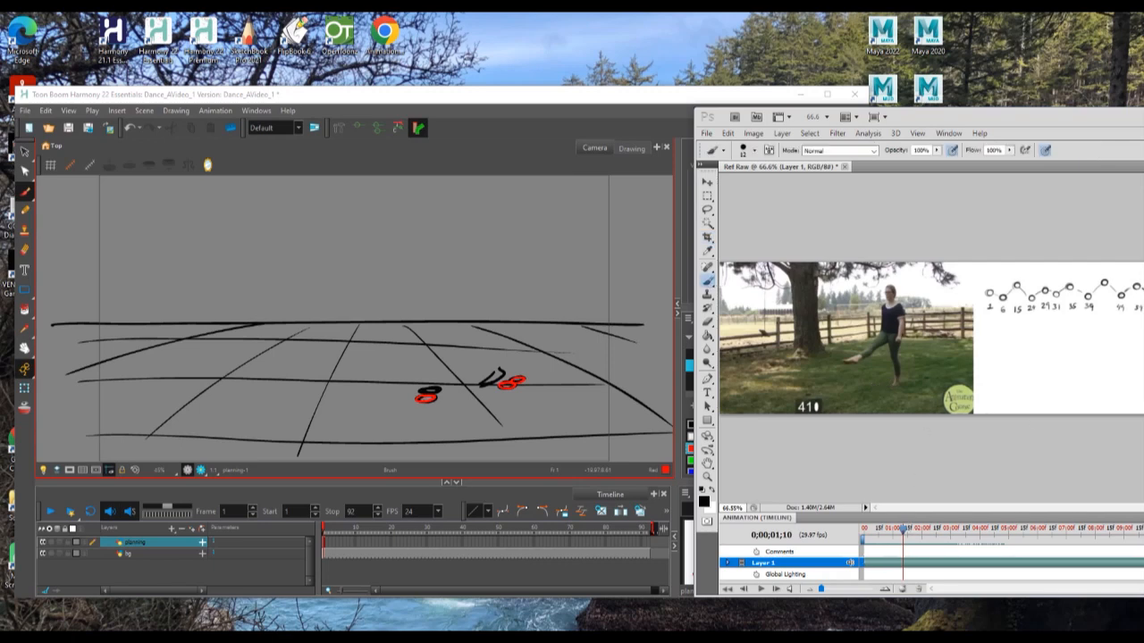
key(ctrl+shift+alt+n)
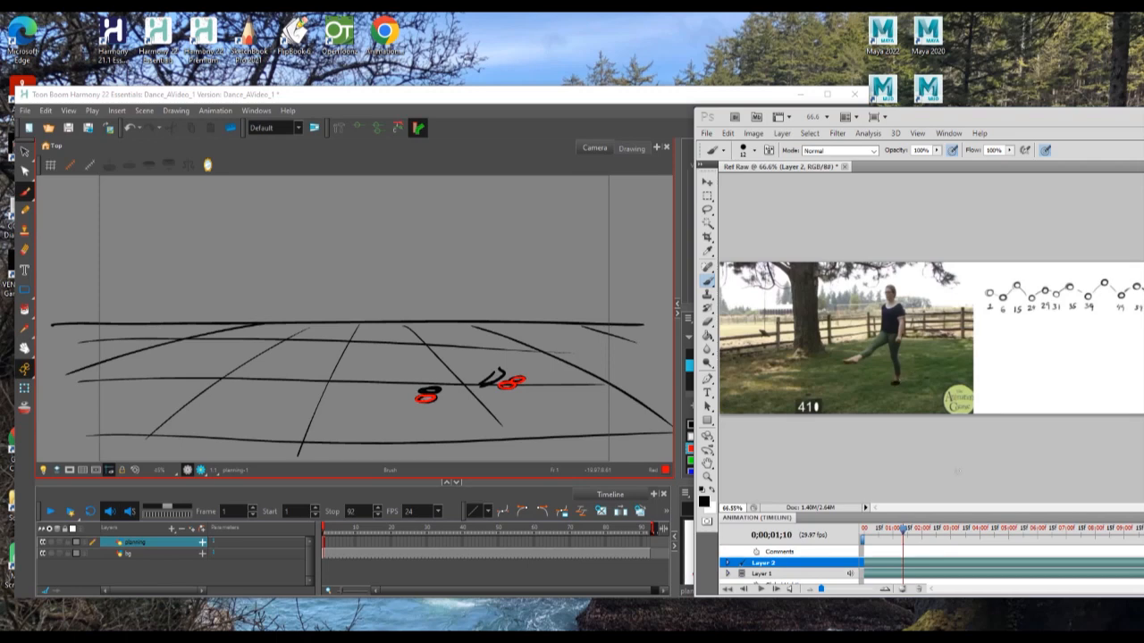
drag(904, 532, 910, 533)
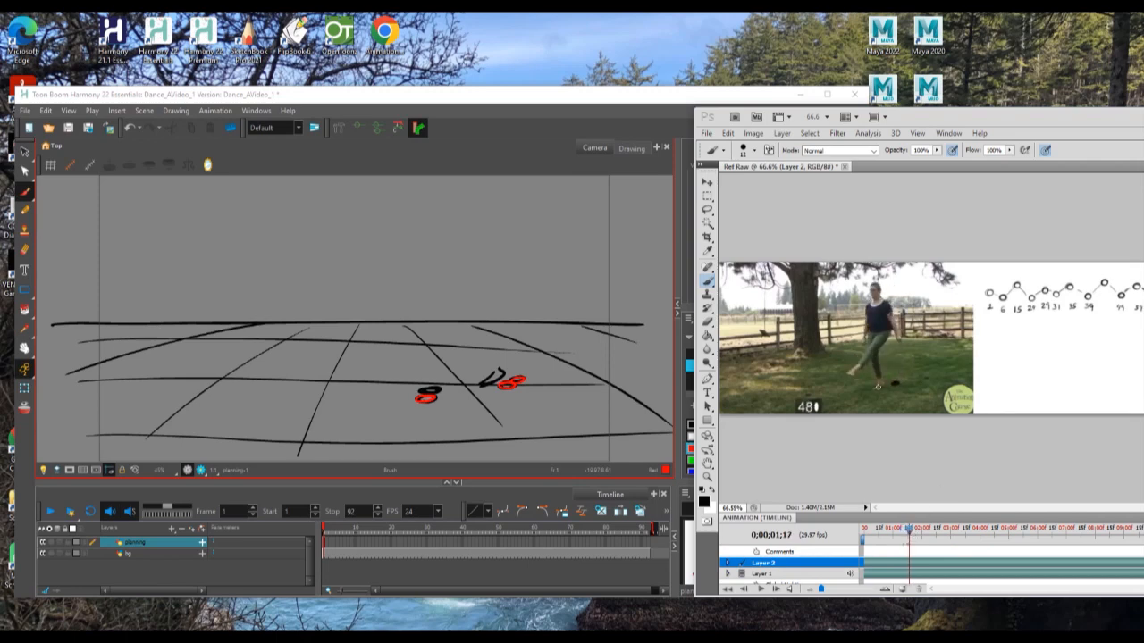
drag(909, 533, 920, 534)
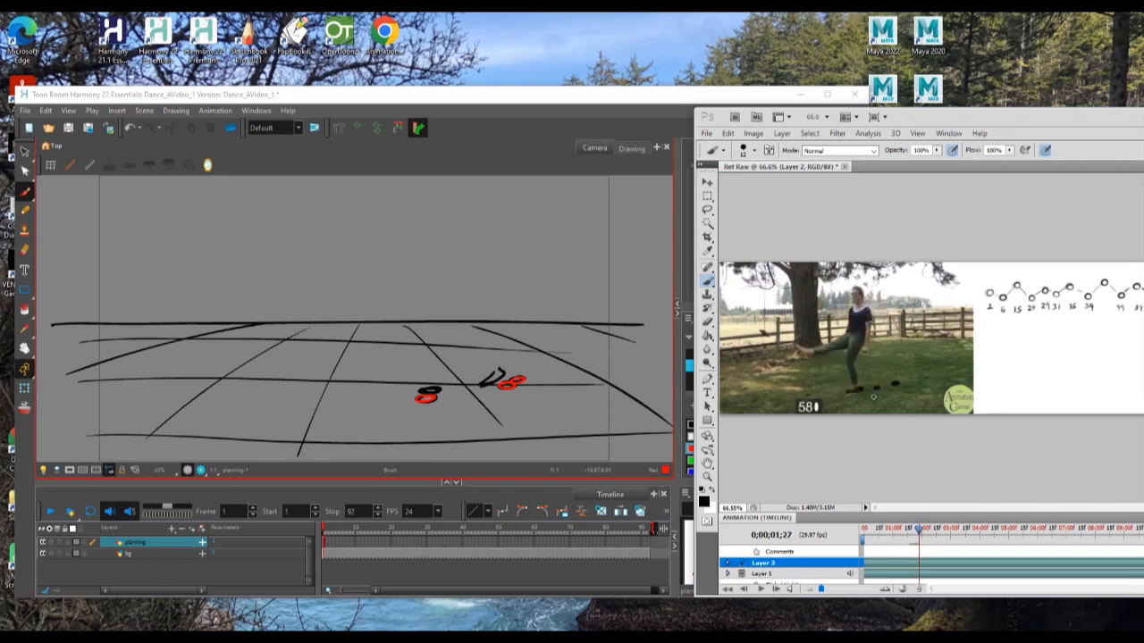
Return the reference to frame 48, draw its oval footprint in Harmony farther left on the grid, and retrace it in Black
mouse_move(921, 534)
mouse_down()
mouse_move(892, 534)
mouse_move(908, 534)
mouse_up()
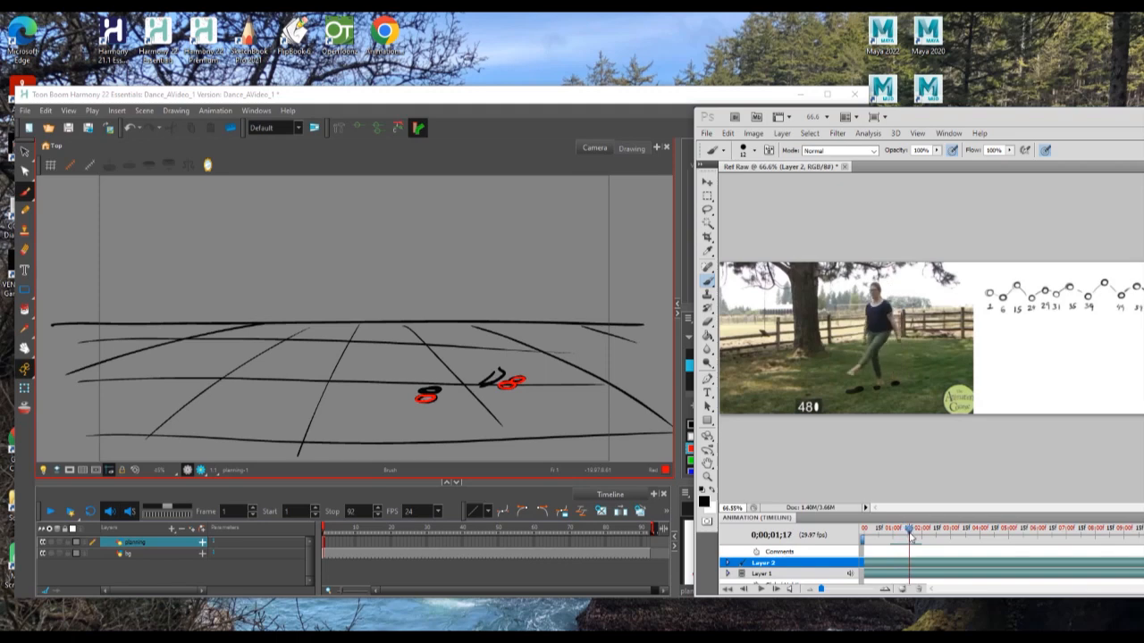
click(384, 405)
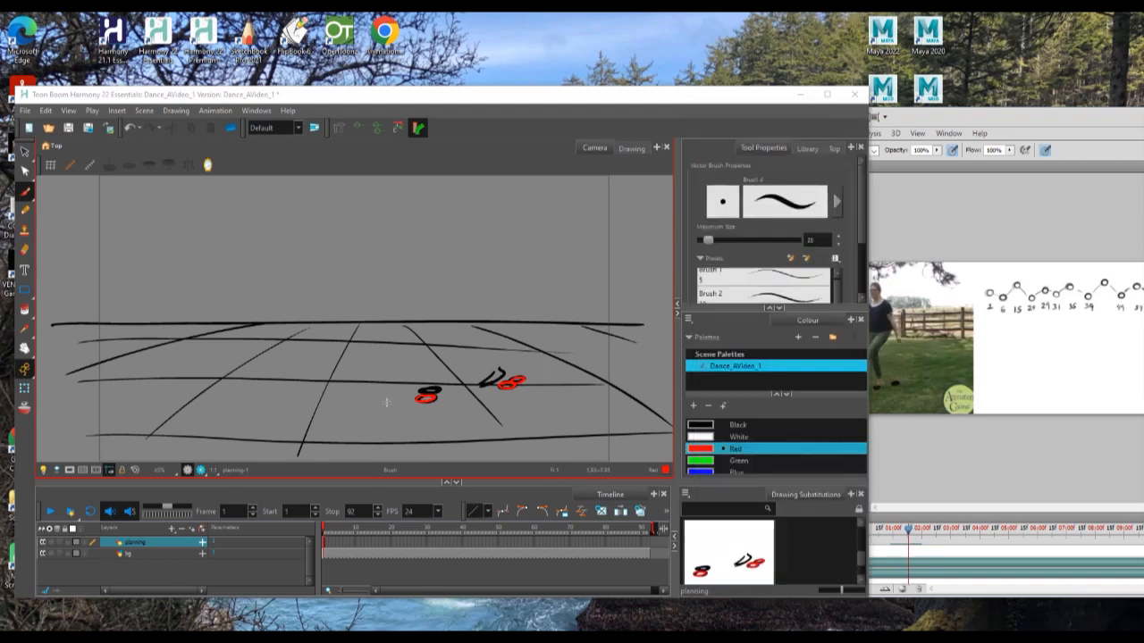
mouse_move(368, 405)
mouse_down()
mouse_move(383, 396)
mouse_move(369, 402)
mouse_up()
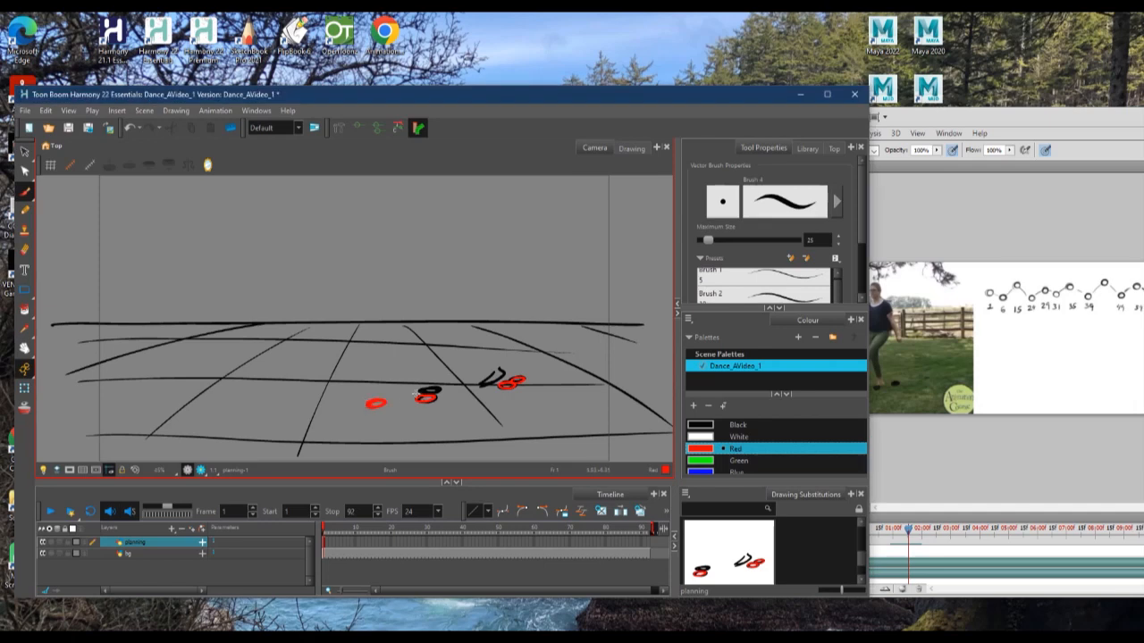
click(717, 426)
mouse_move(374, 401)
mouse_down()
mouse_move(384, 402)
mouse_move(373, 405)
mouse_up()
Advance the reference video to frame 58 and draw that step's oval footprint in Red, lower left of the last black one
click(948, 458)
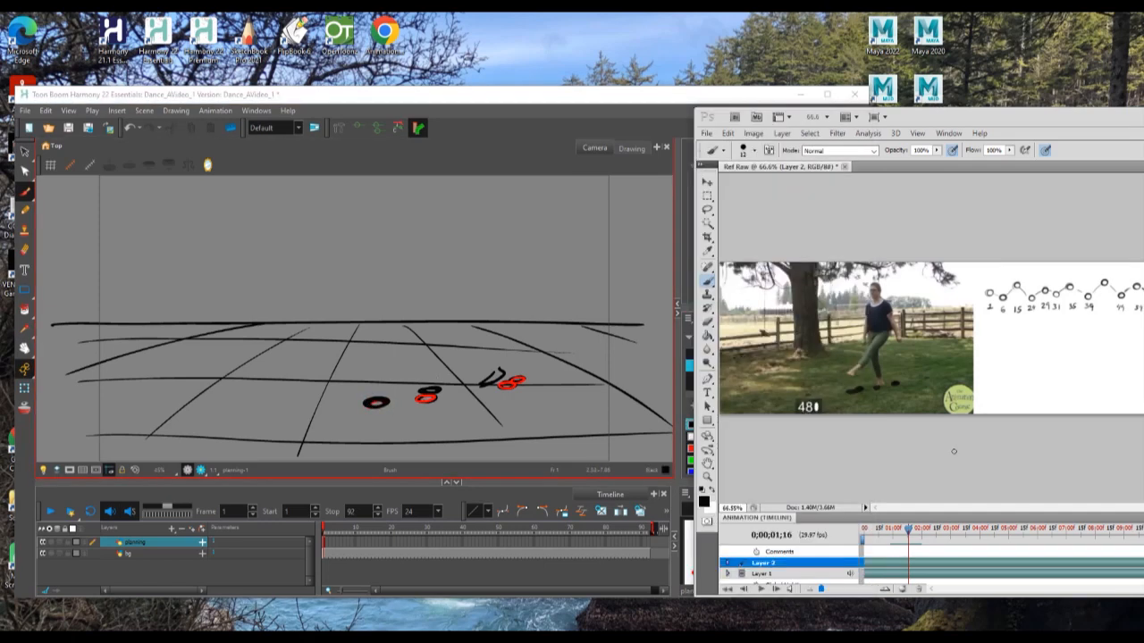
drag(913, 534, 921, 525)
click(694, 452)
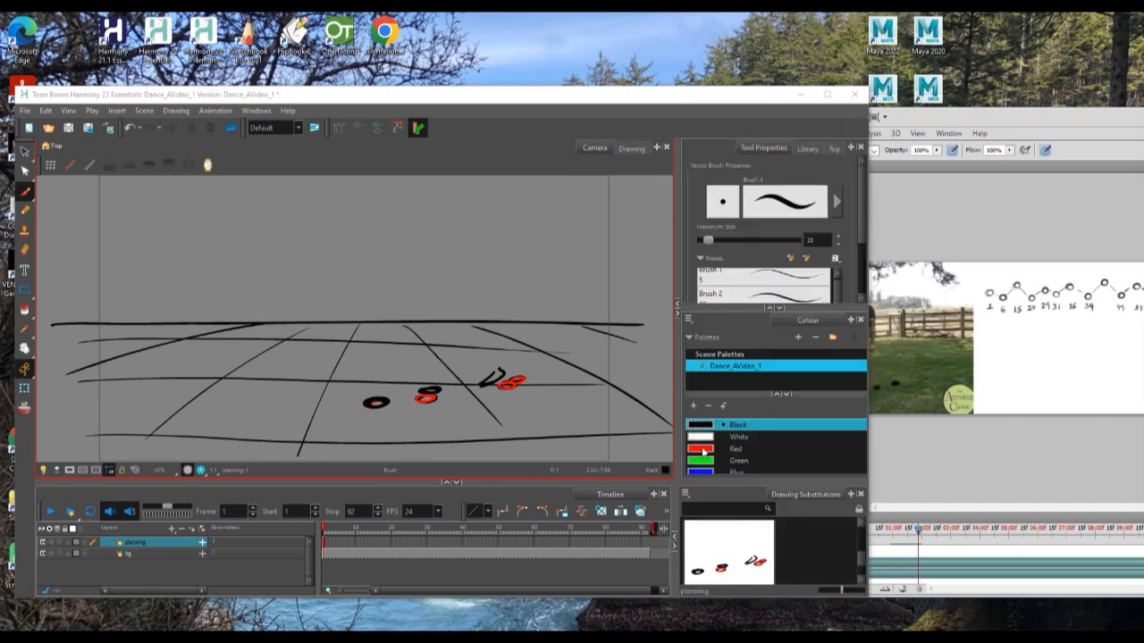
click(693, 448)
mouse_move(352, 418)
mouse_down()
mouse_move(328, 421)
mouse_move(347, 420)
mouse_up()
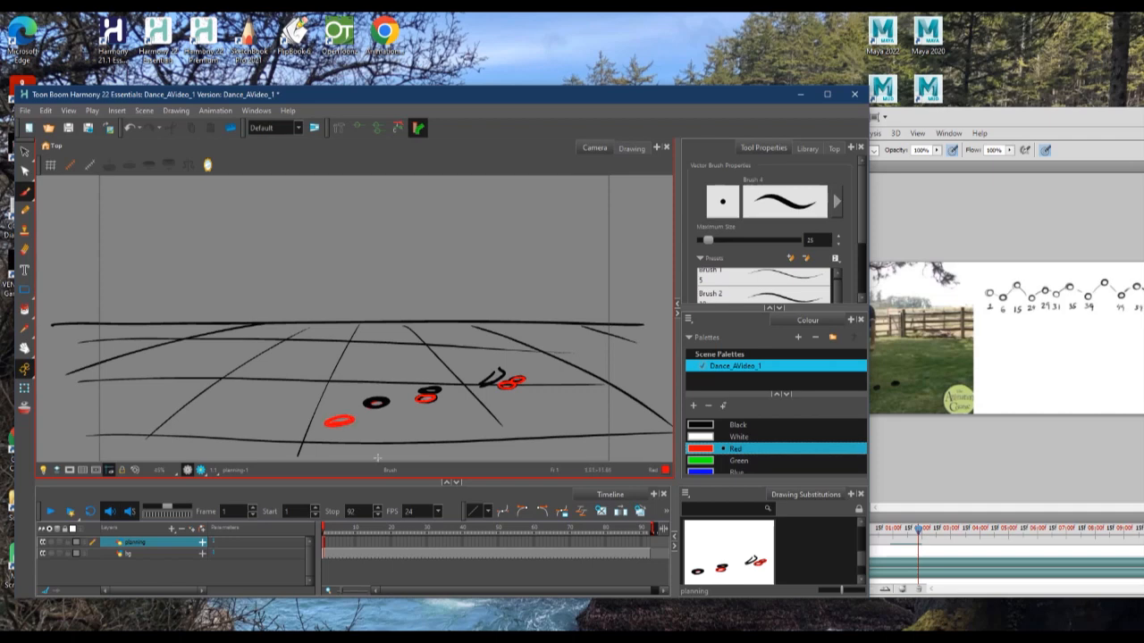
Advance the reference video to frame 77 and draw its oval footprint in Black, left of the latest red one
click(982, 485)
drag(920, 534, 937, 537)
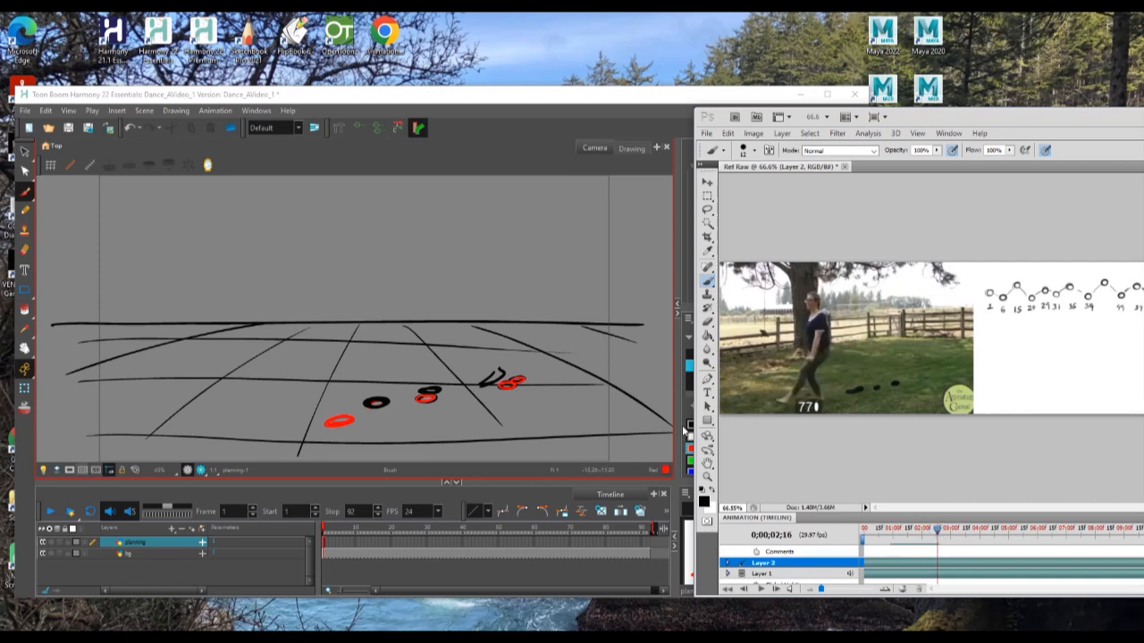
click(695, 429)
mouse_move(270, 418)
mouse_down()
mouse_move(249, 422)
mouse_move(271, 422)
mouse_up()
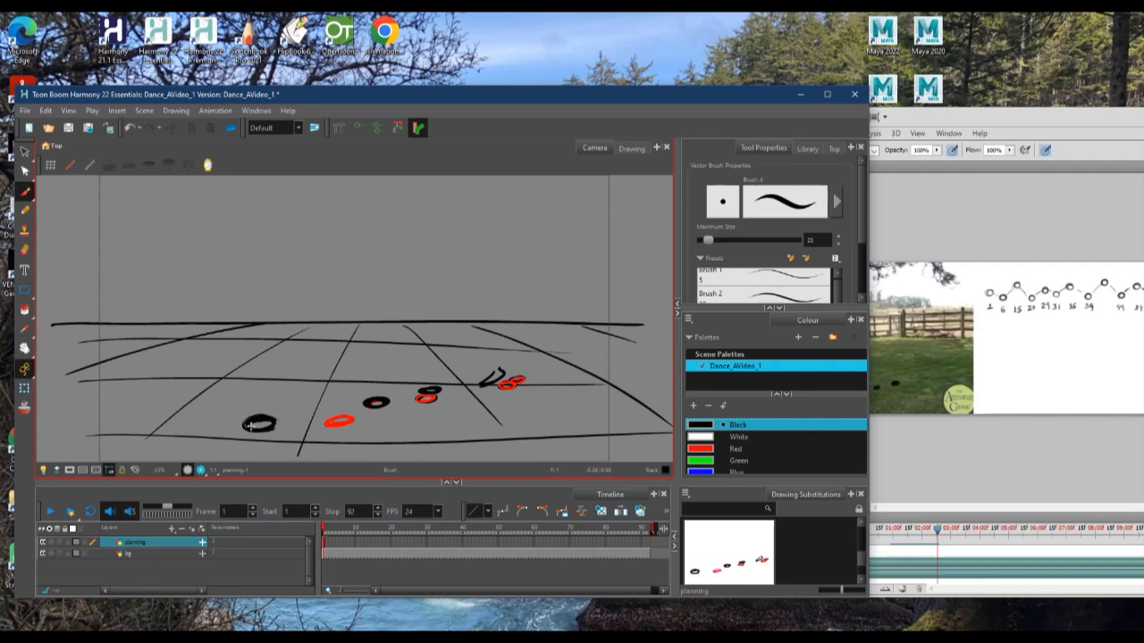
Advance the reference video to frame 94 and draw the final oval footprint in Red near the grid's lower-left corner
click(958, 485)
drag(957, 530, 955, 534)
click(689, 457)
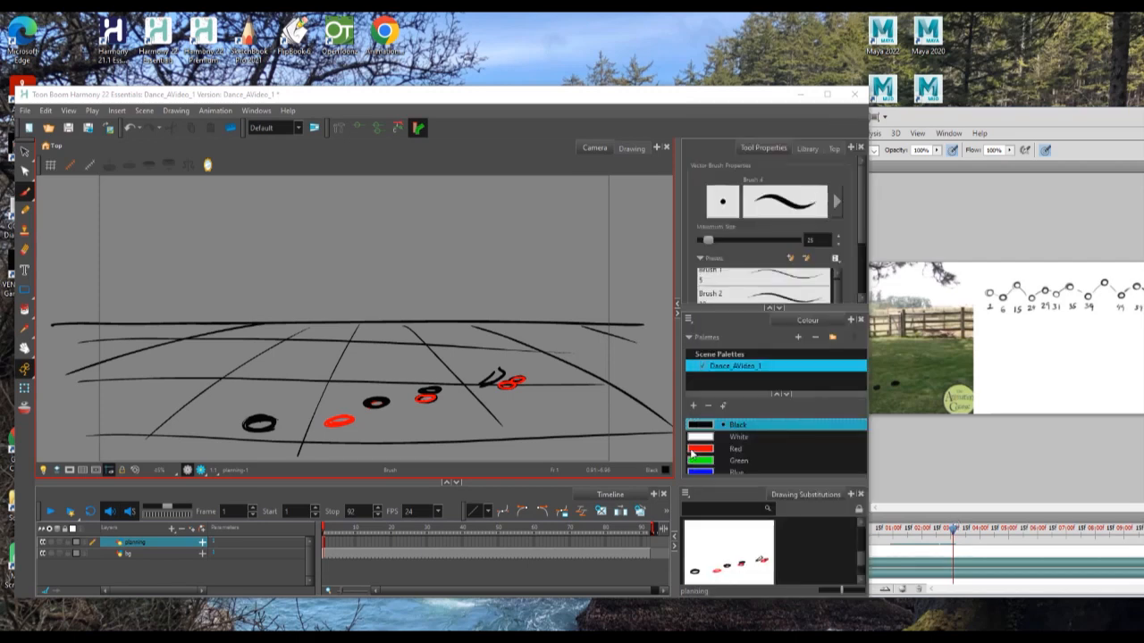
click(703, 448)
mouse_move(192, 447)
mouse_down()
mouse_move(178, 452)
mouse_move(198, 452)
mouse_up()
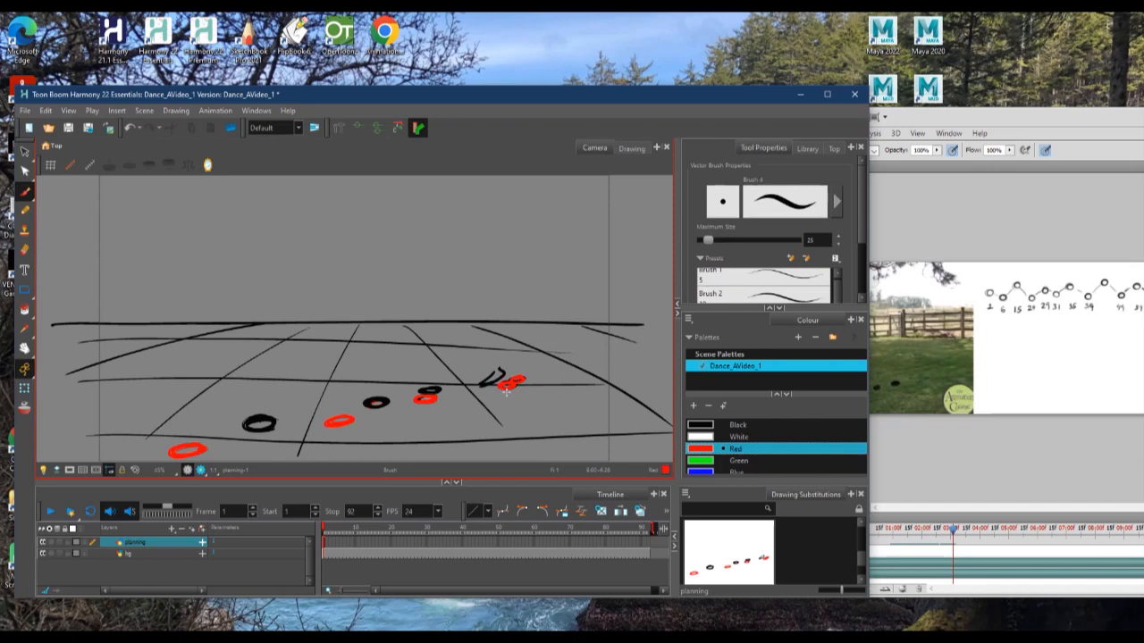
Fill the empty cells of the planning and bg layers through the end of the timeline
click(328, 548)
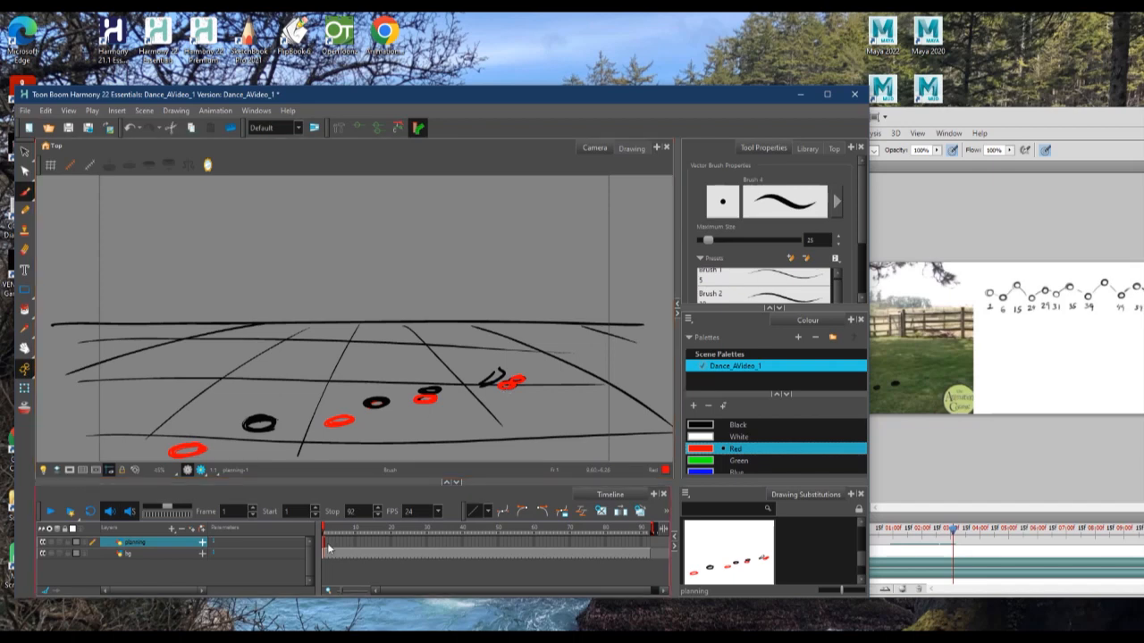
shift+click(643, 549)
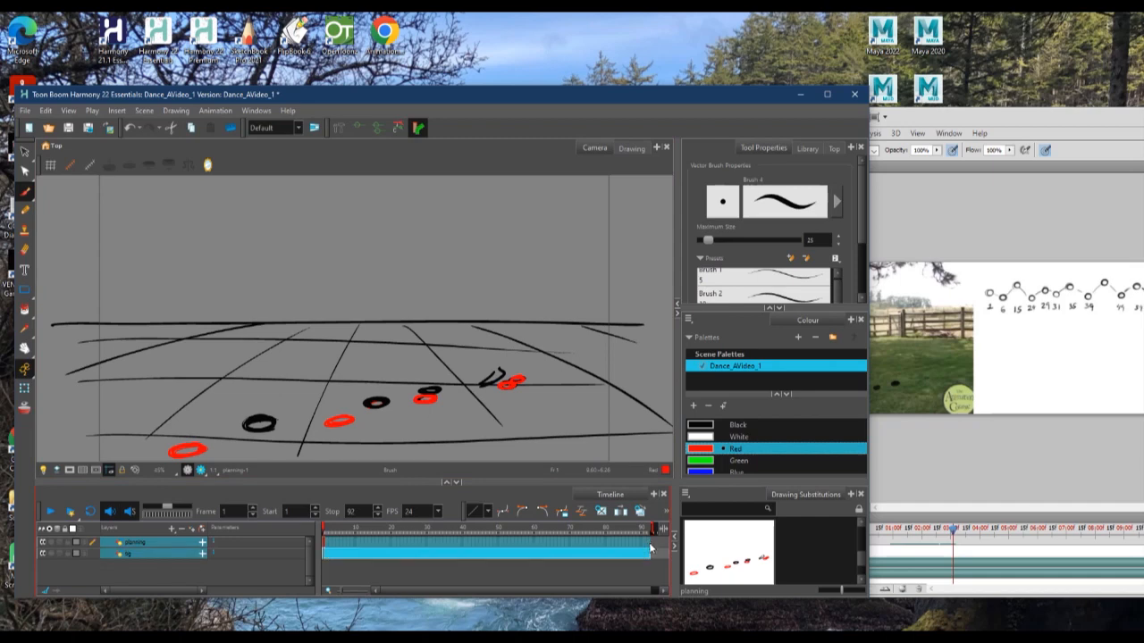
right_click(332, 548)
mouse_move(379, 383)
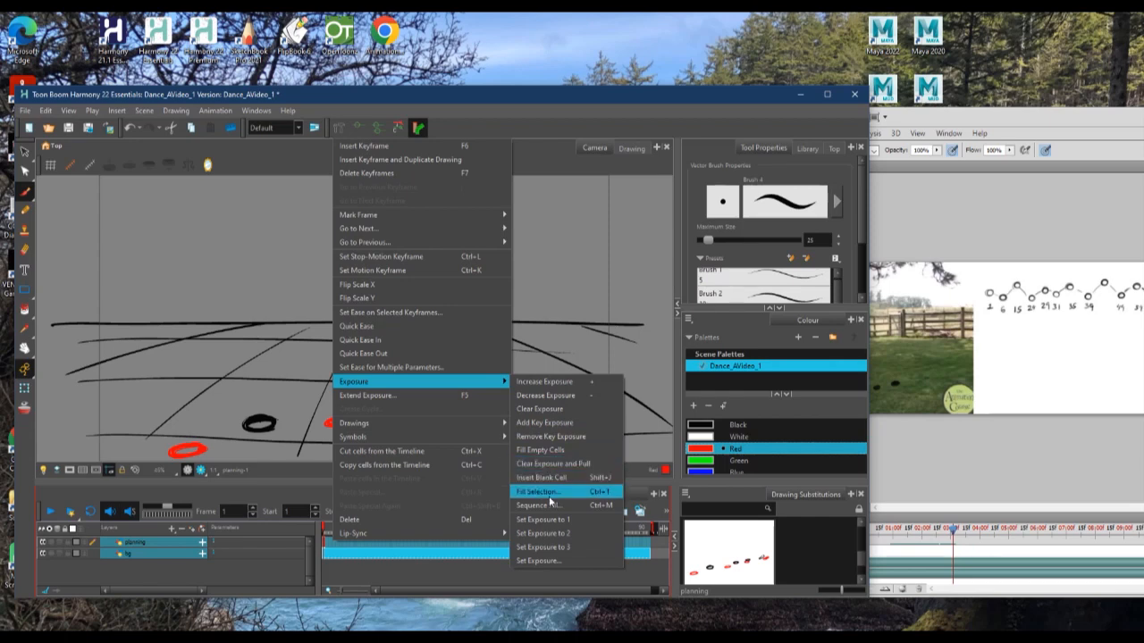
click(559, 452)
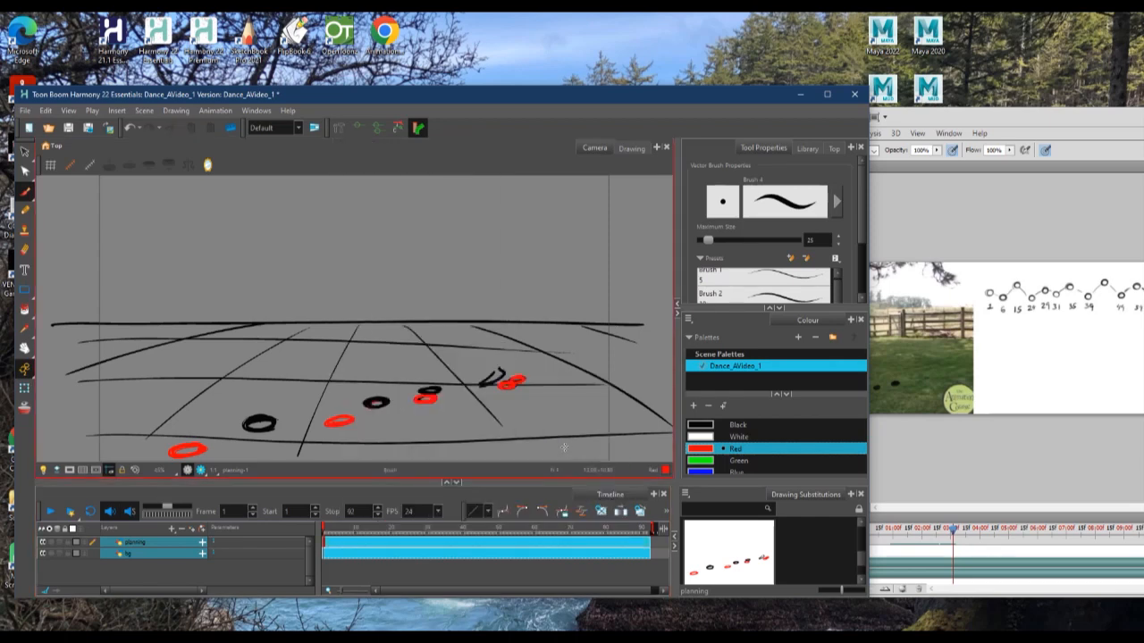
Add one drawing layer named bodyposition above the planning layer
click(171, 529)
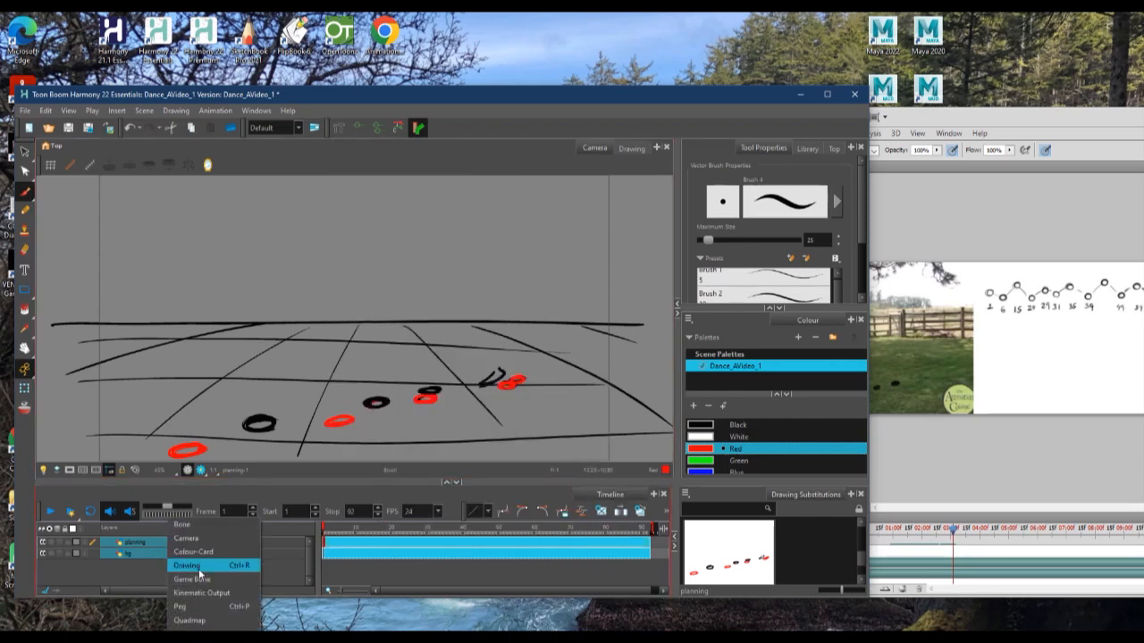
click(198, 567)
text(bodyposition)
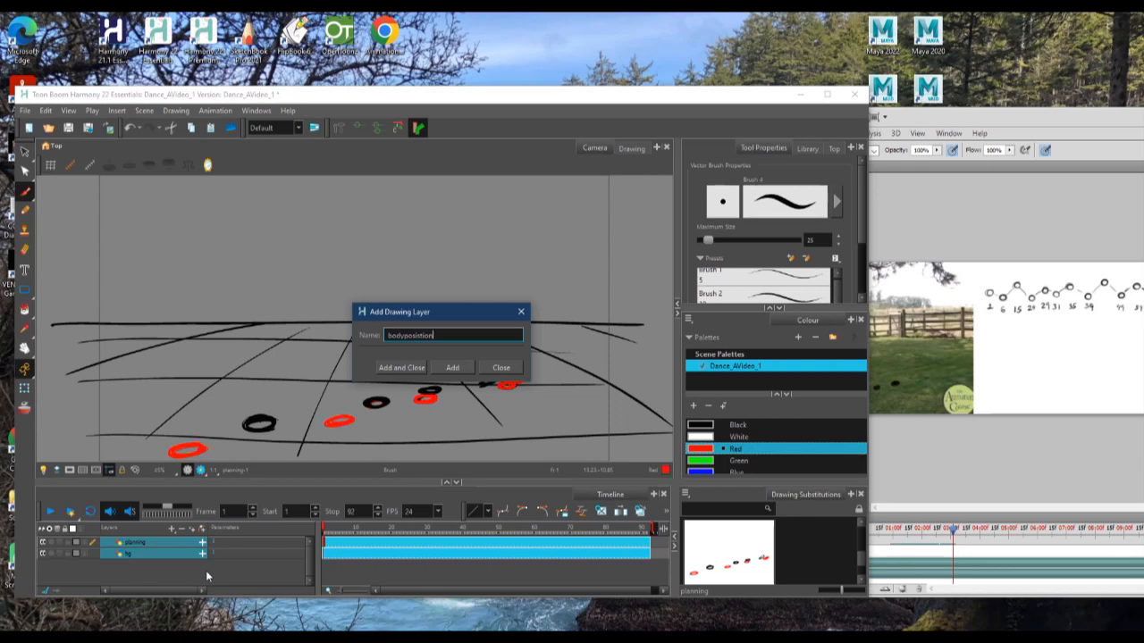
key(Return)
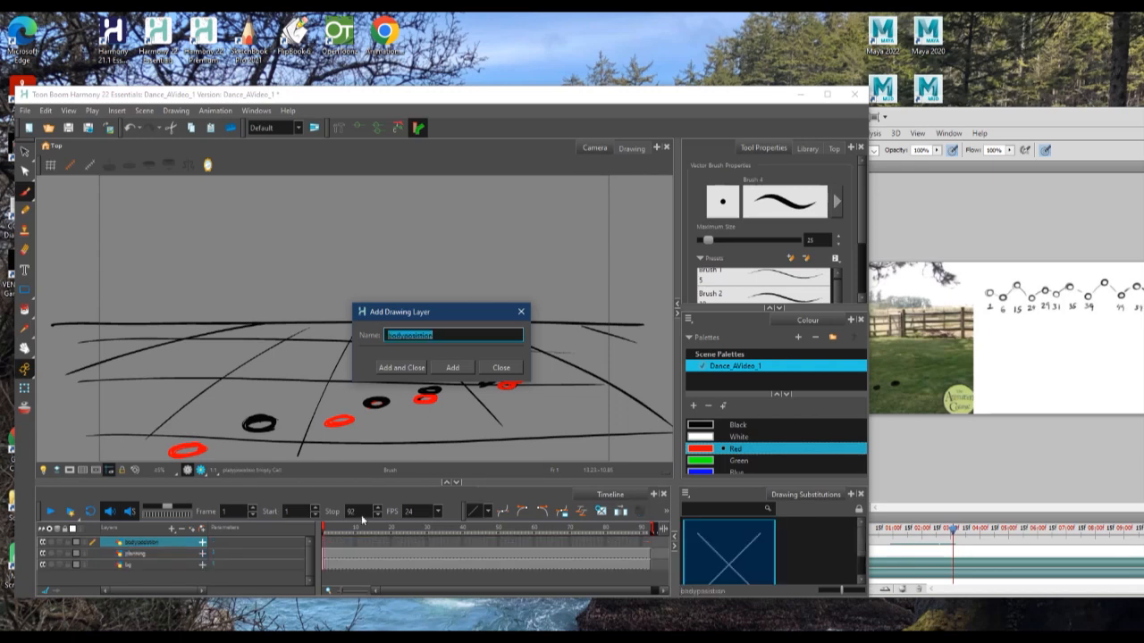
click(515, 366)
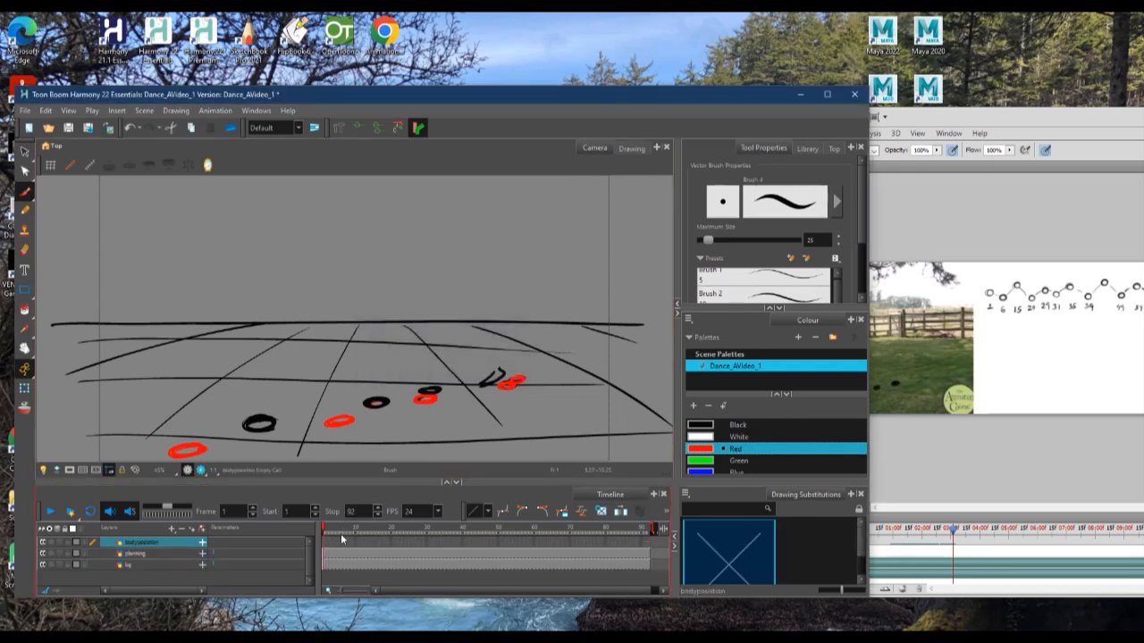
Rewind the reference video to frame 0 and sketch the starting pose's feet, bent legs and hip circle in Blue over the first footprints
click(715, 471)
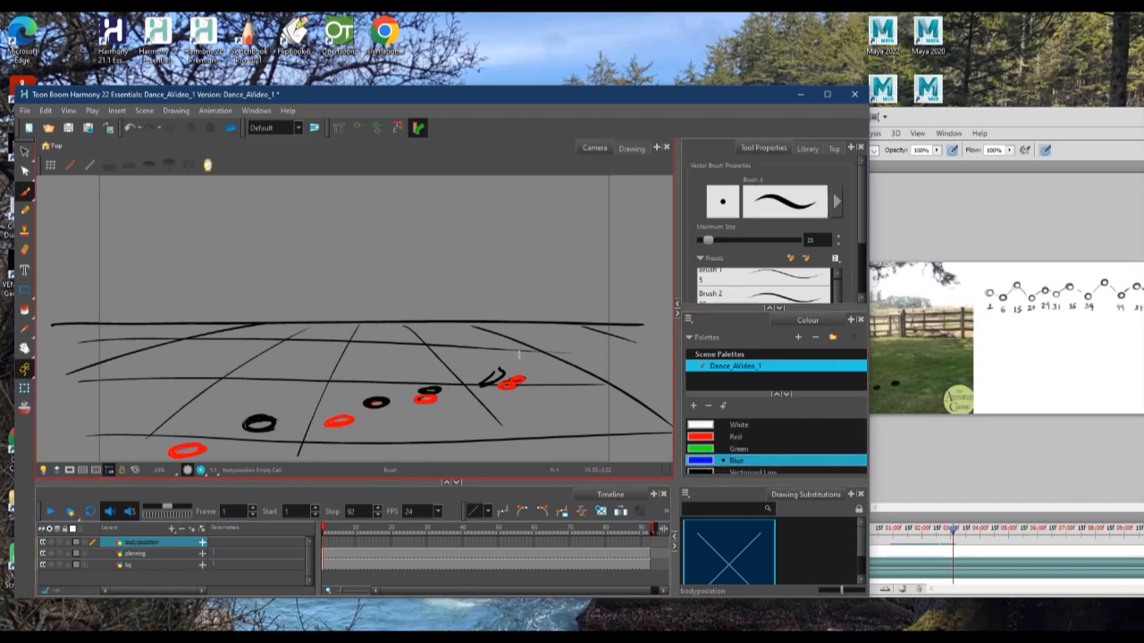
click(957, 463)
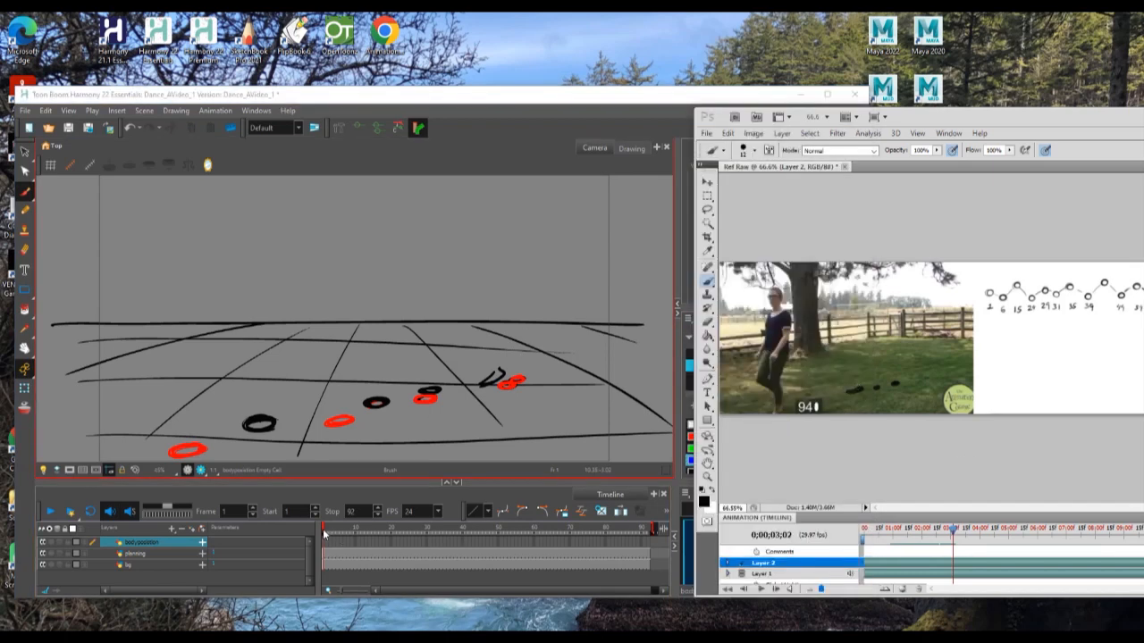
click(865, 534)
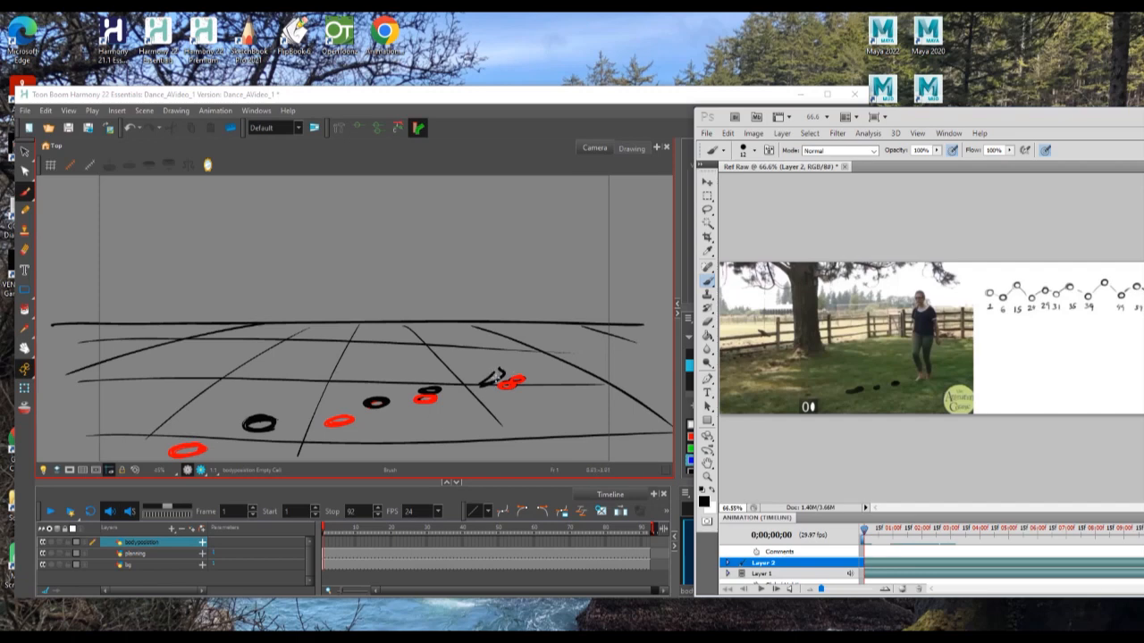
click(488, 381)
drag(483, 385, 501, 370)
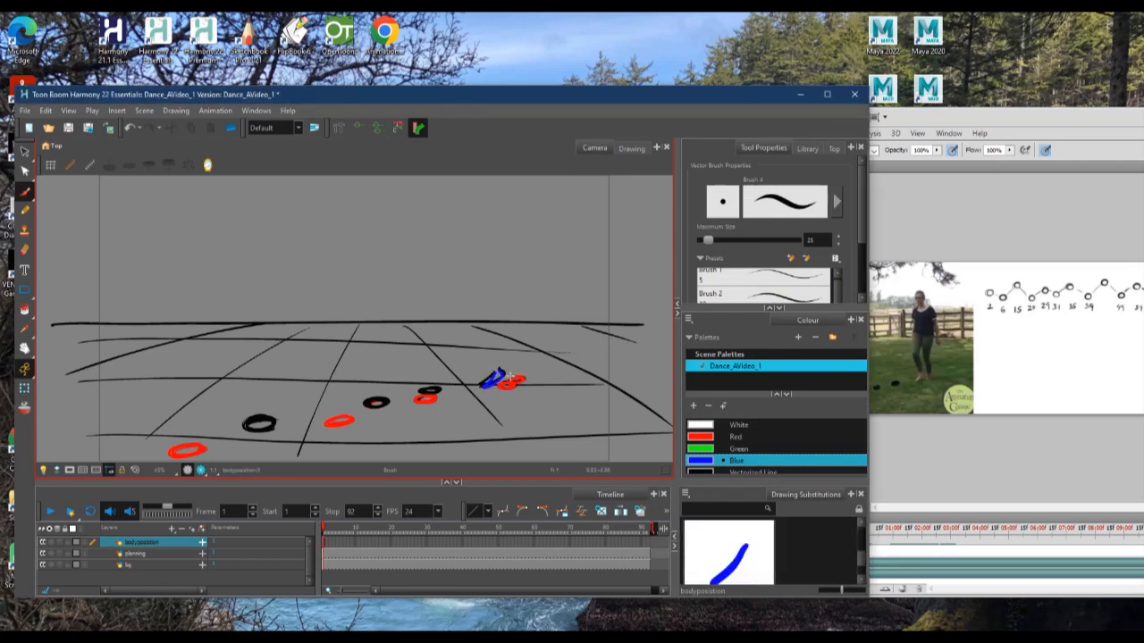
mouse_move(516, 384)
mouse_down()
mouse_move(525, 368)
mouse_move(495, 362)
mouse_move(497, 372)
mouse_up()
drag(514, 330, 522, 381)
mouse_move(506, 311)
mouse_down()
mouse_move(515, 334)
mouse_move(521, 324)
mouse_move(502, 329)
mouse_move(517, 338)
mouse_up()
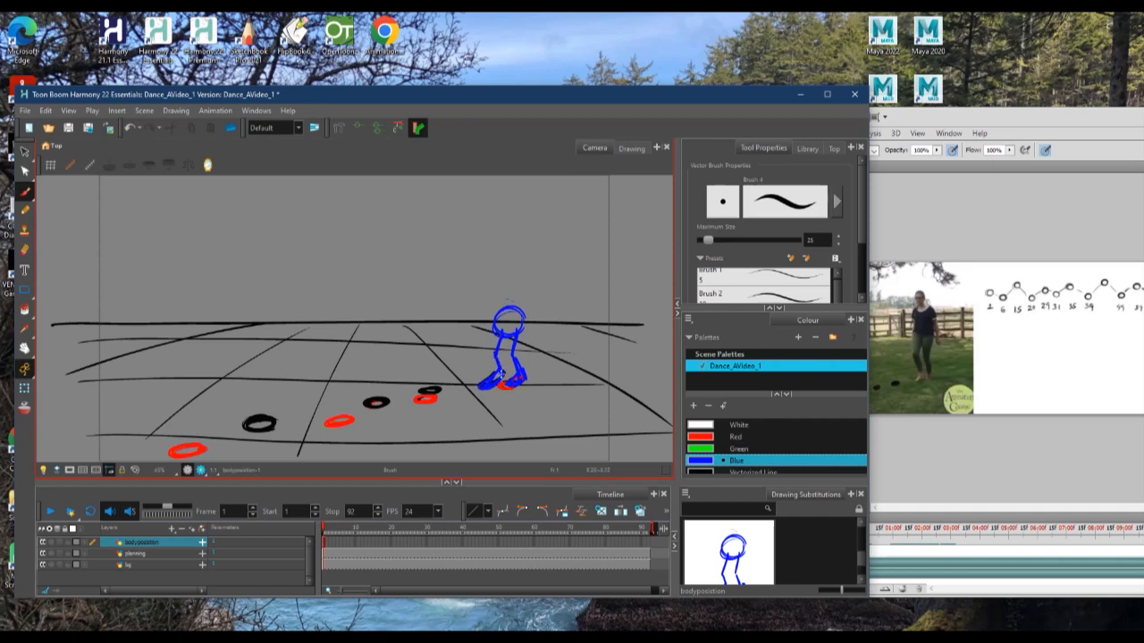
mouse_move(508, 306)
mouse_down()
mouse_move(491, 324)
mouse_move(516, 304)
mouse_up()
In Photoshop, set the brush colour to blue and sketch the dancer's hip circle and legs over frame 0 of the reference
click(935, 336)
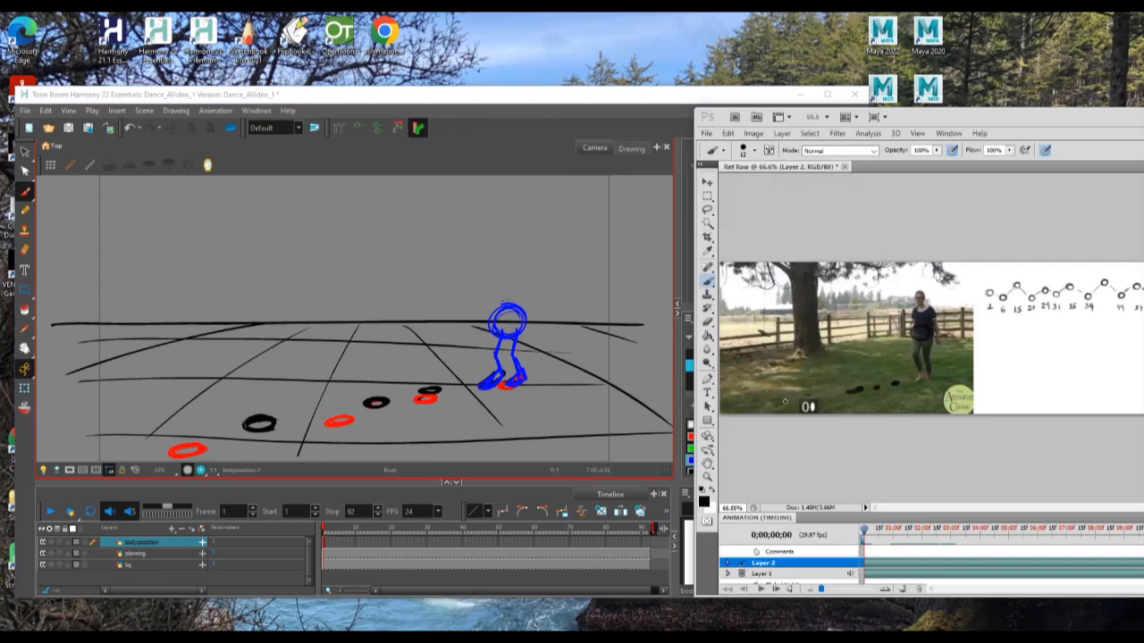
click(708, 503)
drag(930, 479, 1044, 443)
click(958, 507)
click(1066, 447)
drag(921, 325, 925, 339)
At reference frame 90, sketch the dancer's hips and leg and connect them to the starting hips with upper and lower perspective lines
drag(864, 530, 953, 530)
mouse_move(775, 345)
mouse_down()
mouse_move(794, 383)
mouse_move(782, 409)
mouse_up()
drag(787, 340, 939, 318)
drag(801, 362, 885, 348)
drag(797, 339, 951, 322)
drag(794, 365, 910, 340)
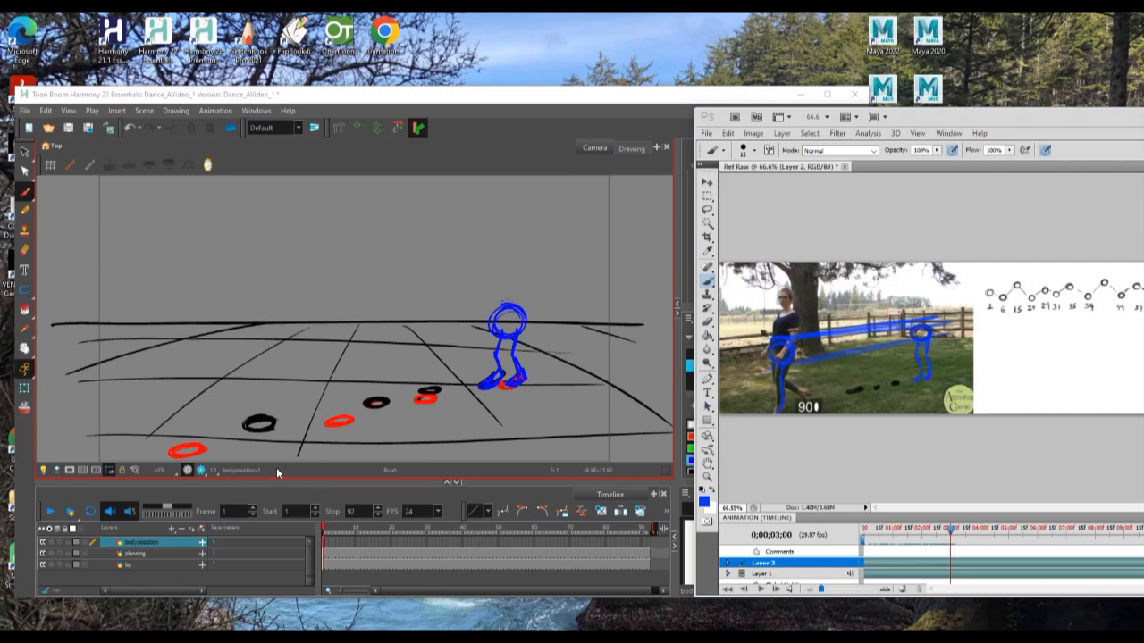
In Harmony, sketch the final pose's leg and hip circle over the last red footprint and connect both hip circles with two perspective lines
click(192, 364)
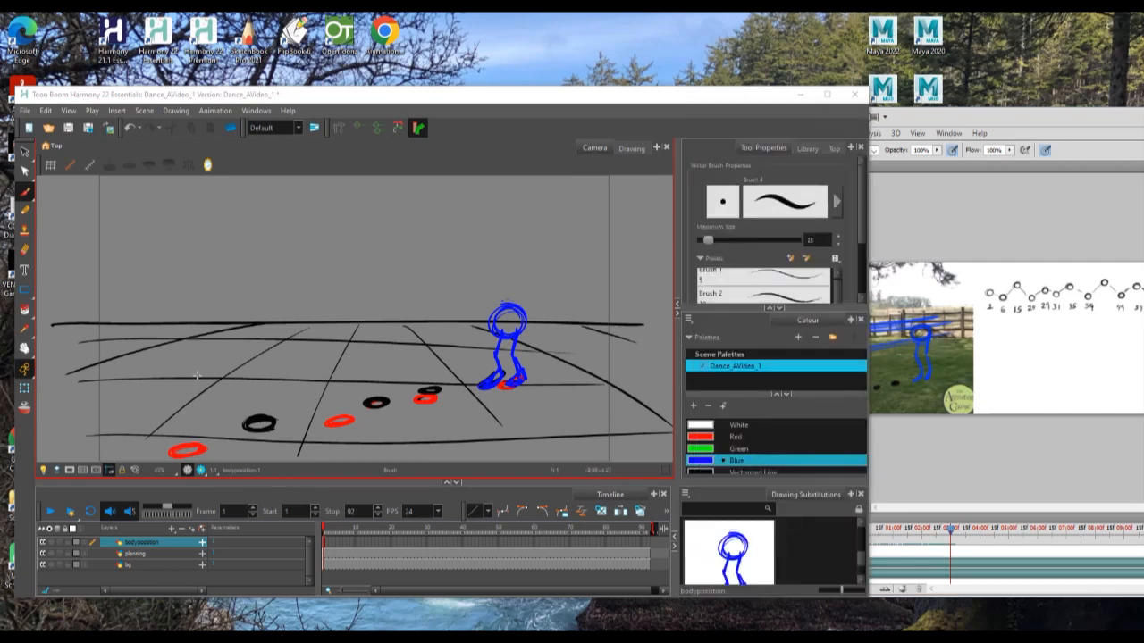
mouse_move(199, 376)
mouse_down()
mouse_move(193, 436)
mouse_move(163, 454)
mouse_move(179, 457)
mouse_move(203, 447)
mouse_up()
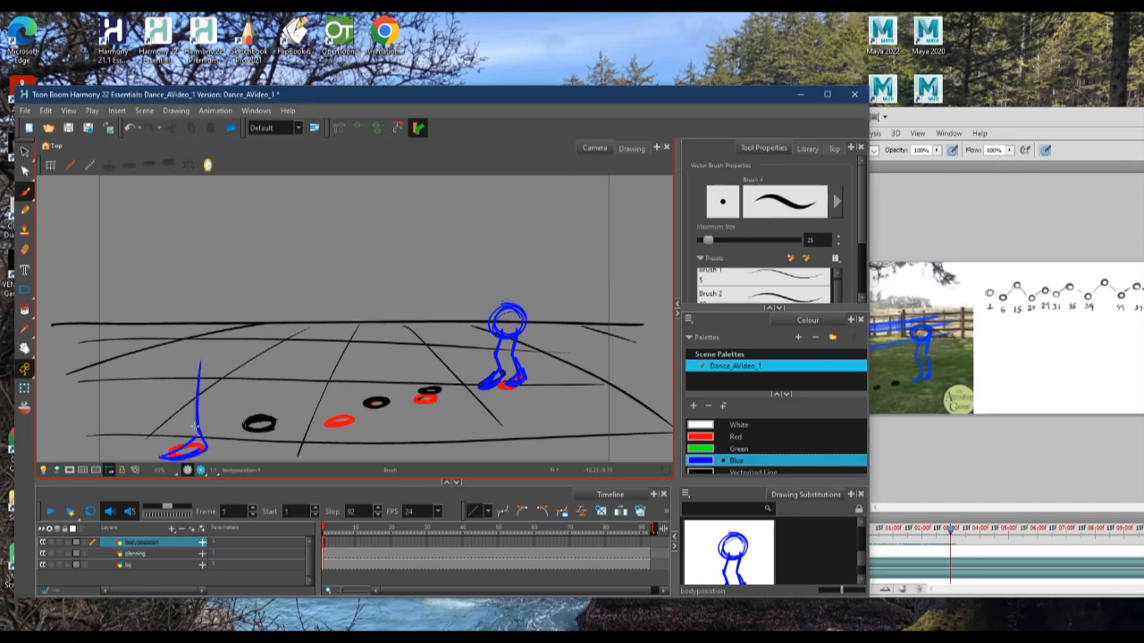
drag(209, 339, 186, 323)
mouse_move(202, 361)
mouse_down()
mouse_move(189, 318)
mouse_move(212, 341)
mouse_move(177, 339)
mouse_move(179, 366)
mouse_move(208, 371)
mouse_move(554, 332)
mouse_up()
mouse_move(202, 325)
mouse_down()
mouse_move(254, 311)
mouse_move(549, 304)
mouse_up()
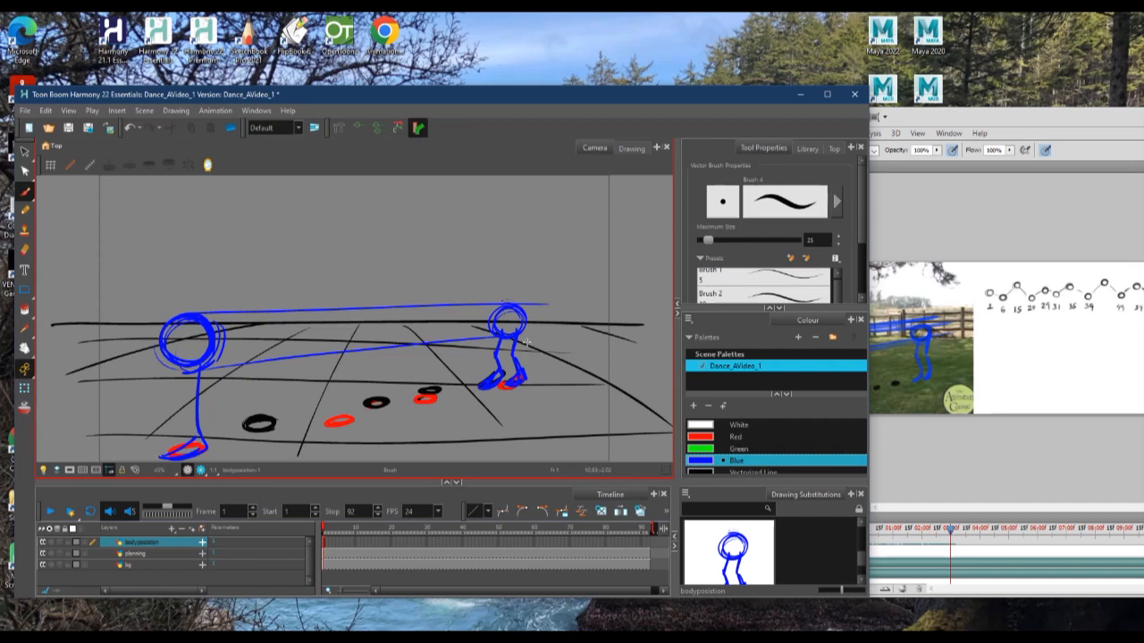
click(947, 476)
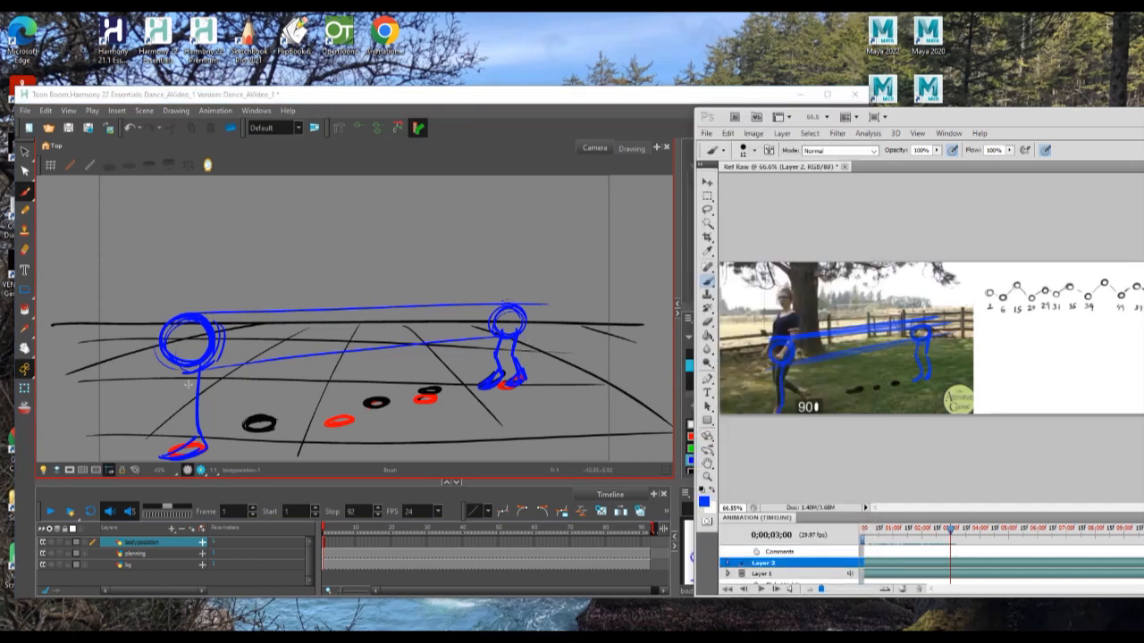
click(189, 335)
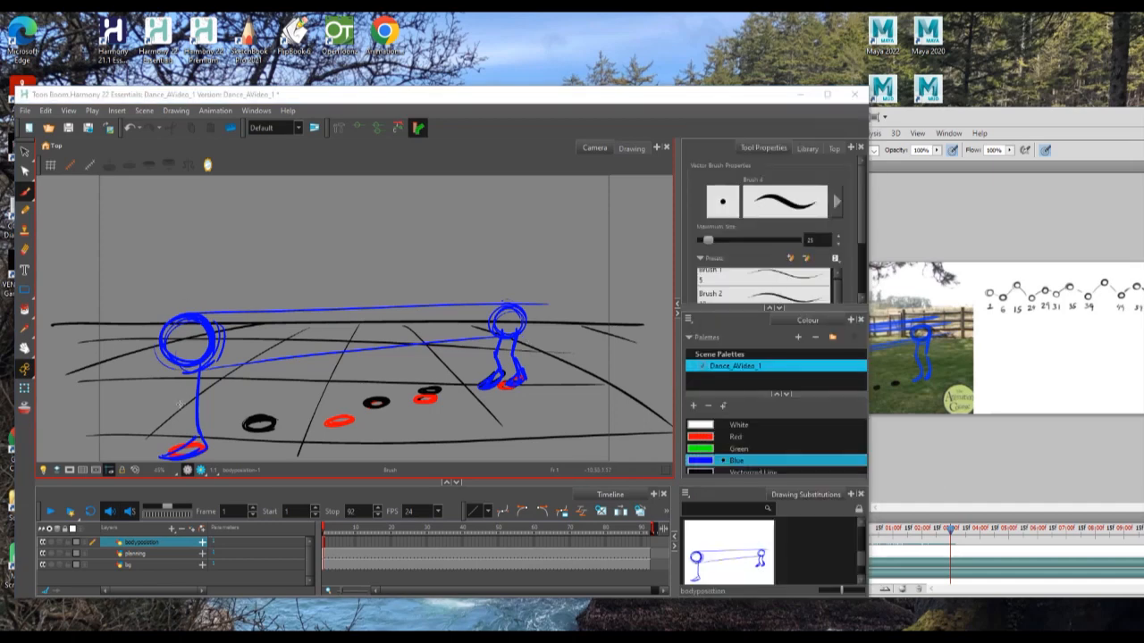
Check the reference at frame 90 and sketch the final pose's bent second leg crossing behind the standing leg
mouse_move(184, 359)
mouse_down()
mouse_move(179, 408)
mouse_move(198, 413)
mouse_up()
click(871, 442)
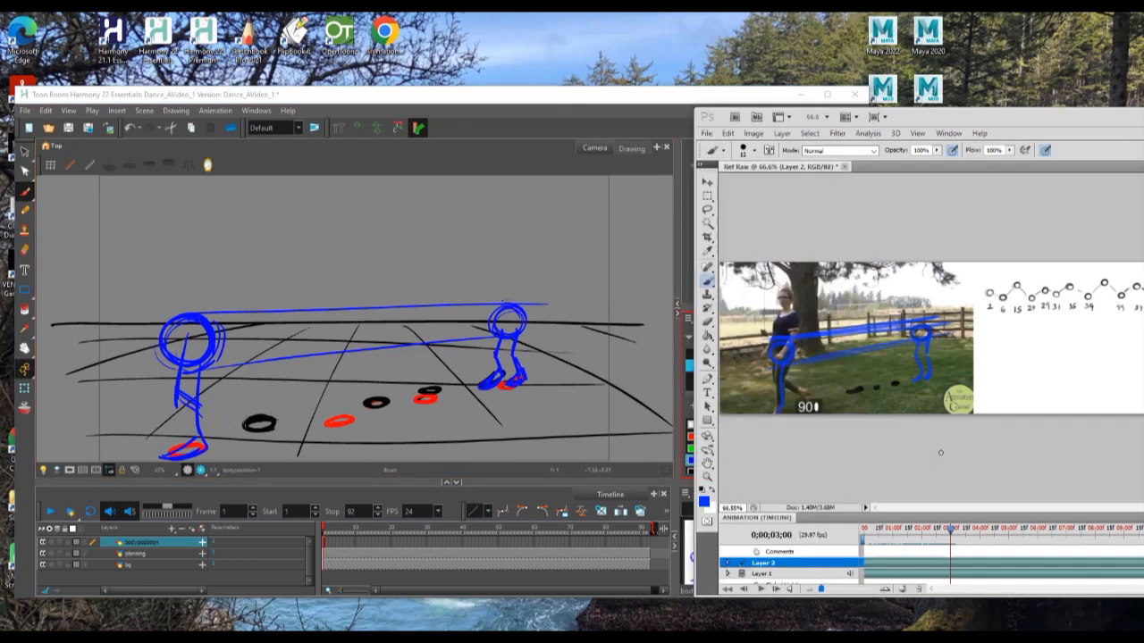
click(199, 407)
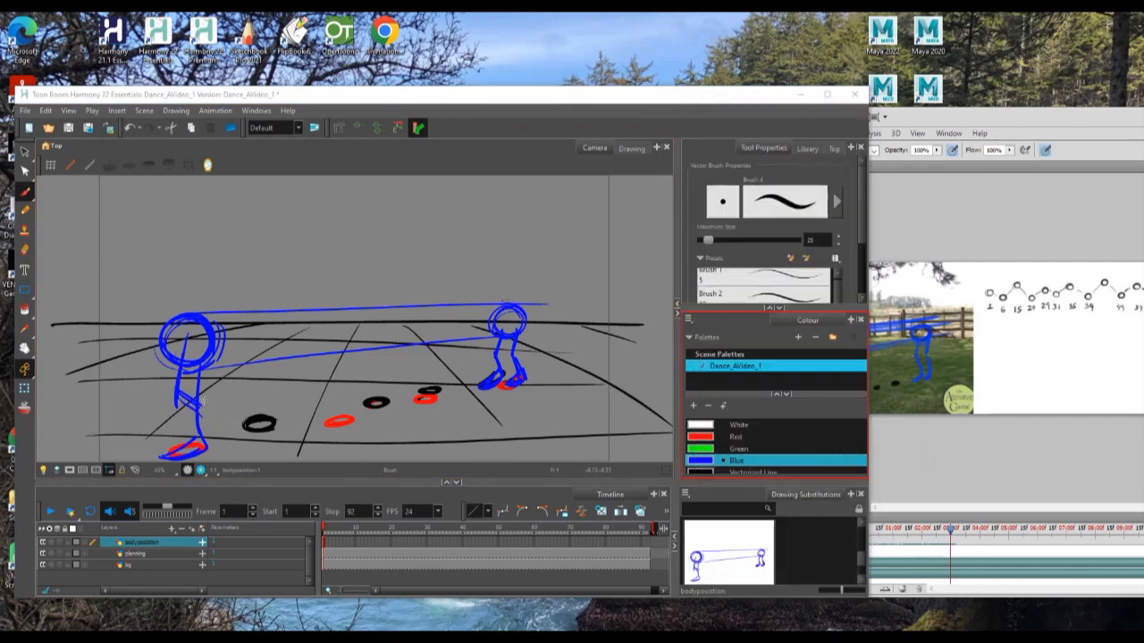
mouse_move(197, 402)
mouse_down()
mouse_move(211, 416)
mouse_move(205, 432)
mouse_up()
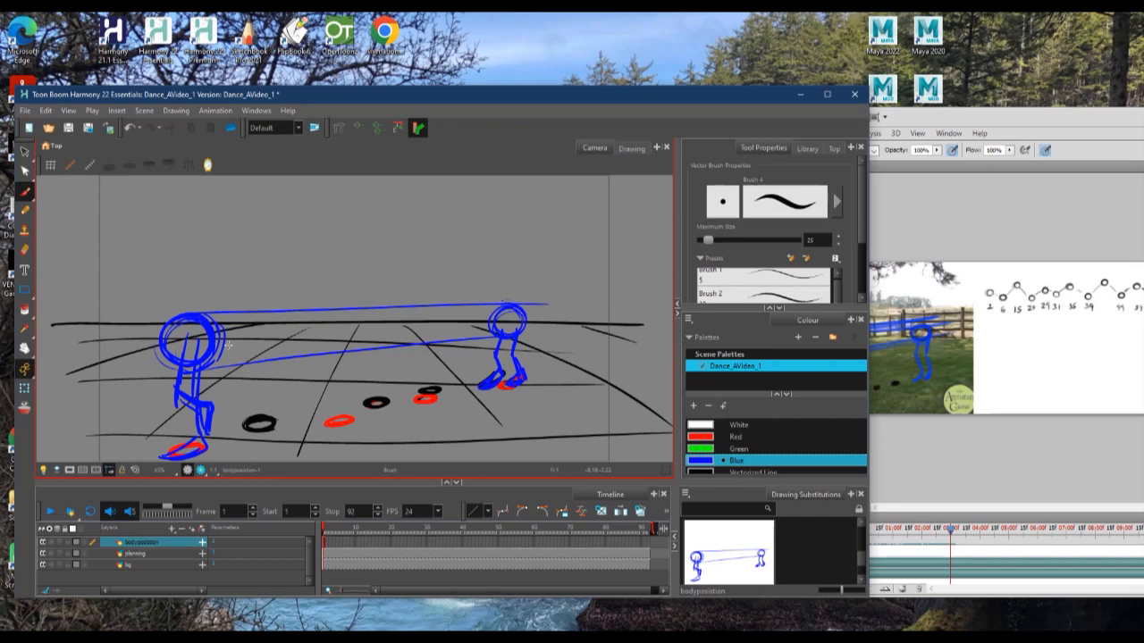
Switch to Photoshop and scrub the reference video back to frame 50
click(954, 533)
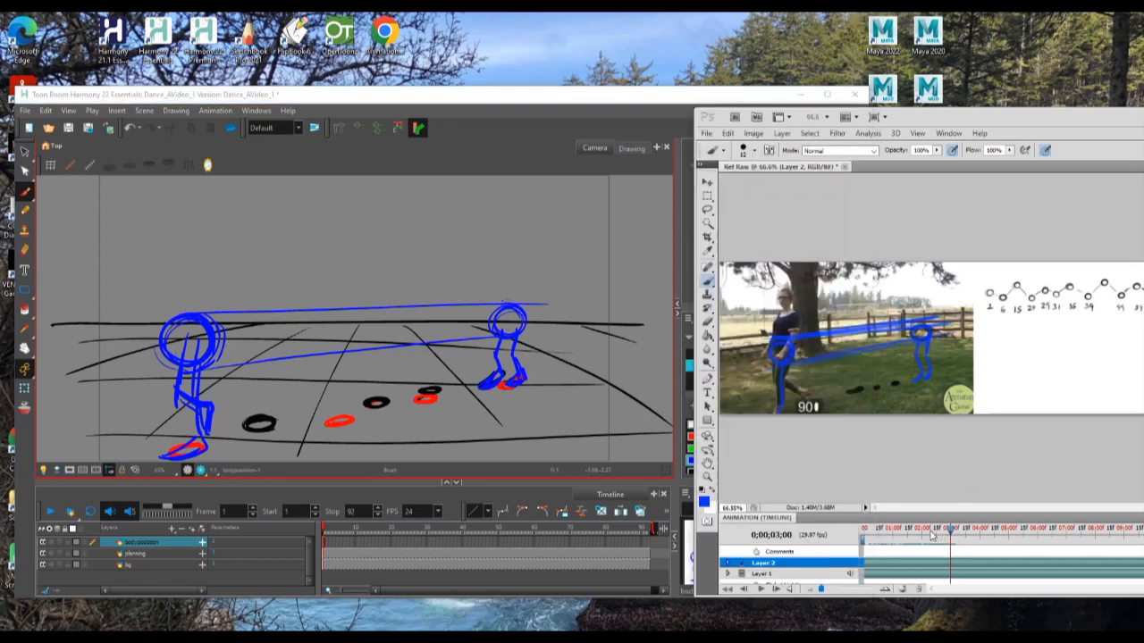
drag(925, 534, 910, 531)
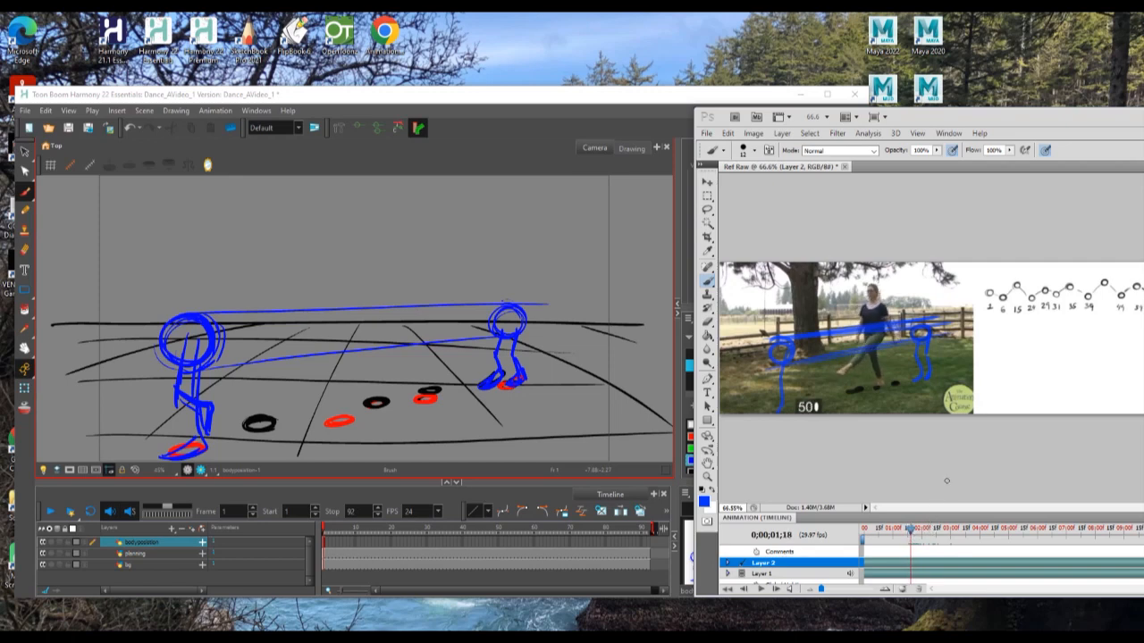
click(909, 532)
mouse_move(910, 532)
mouse_down()
mouse_move(892, 533)
mouse_move(921, 533)
mouse_up()
In Harmony, label the final pose 93 and the starting pose 1 in blue above their hip circles
click(178, 294)
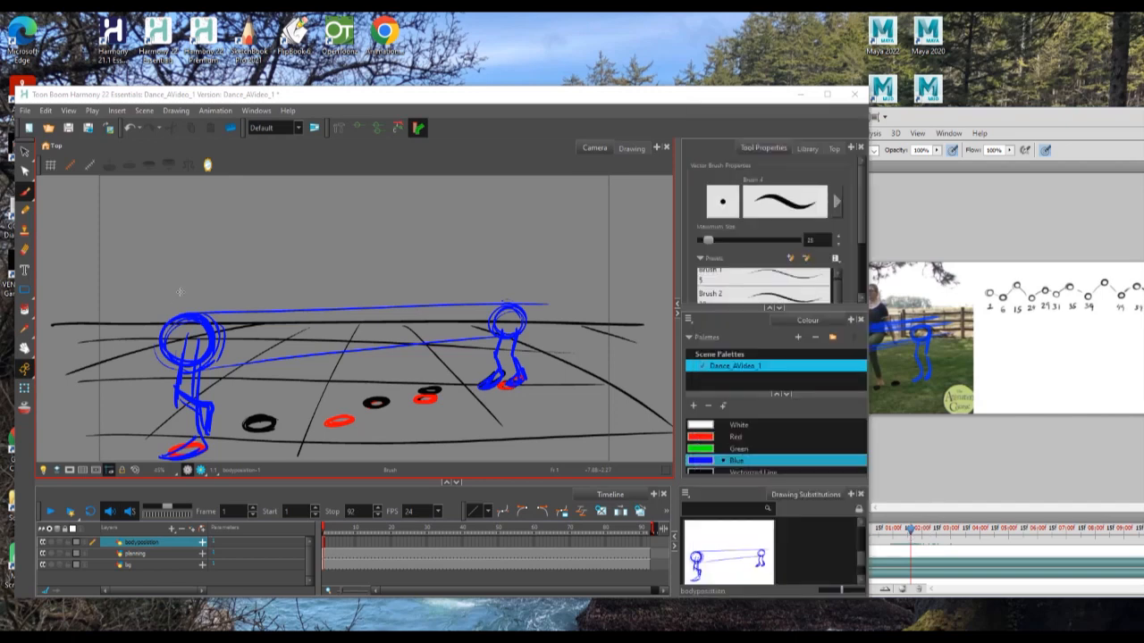
mouse_move(176, 290)
mouse_down()
mouse_move(170, 302)
mouse_move(181, 302)
mouse_up()
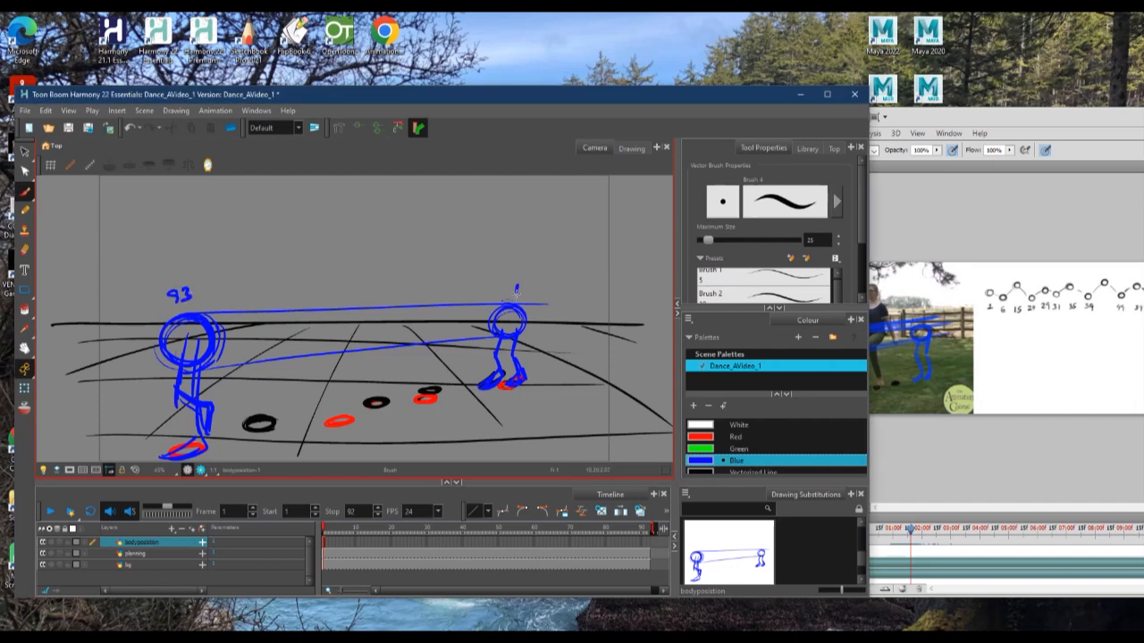
drag(516, 286, 516, 295)
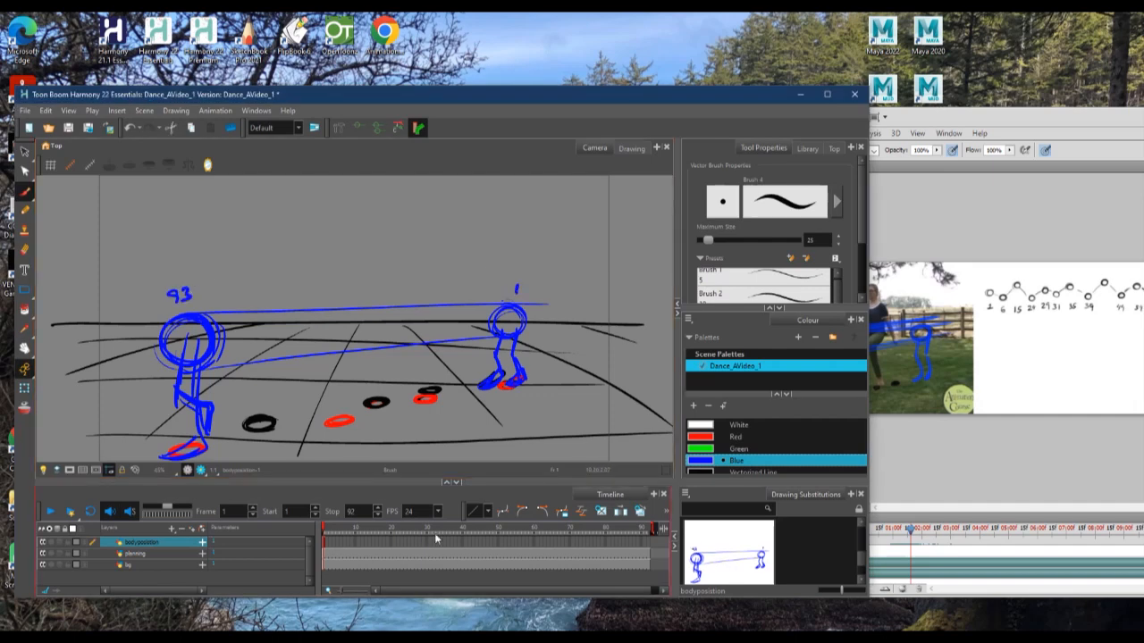
Following reference frame 50, sketch the middle pose's foot on the middle black footprint, its supporting leg and a hip circle between the perspective lines
click(954, 487)
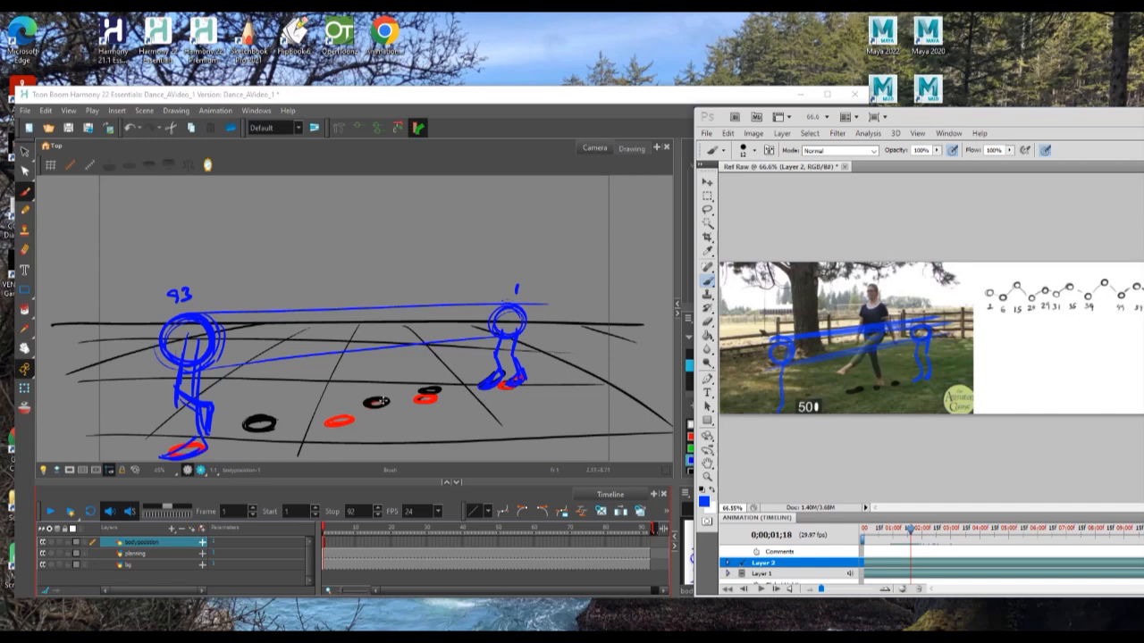
click(383, 399)
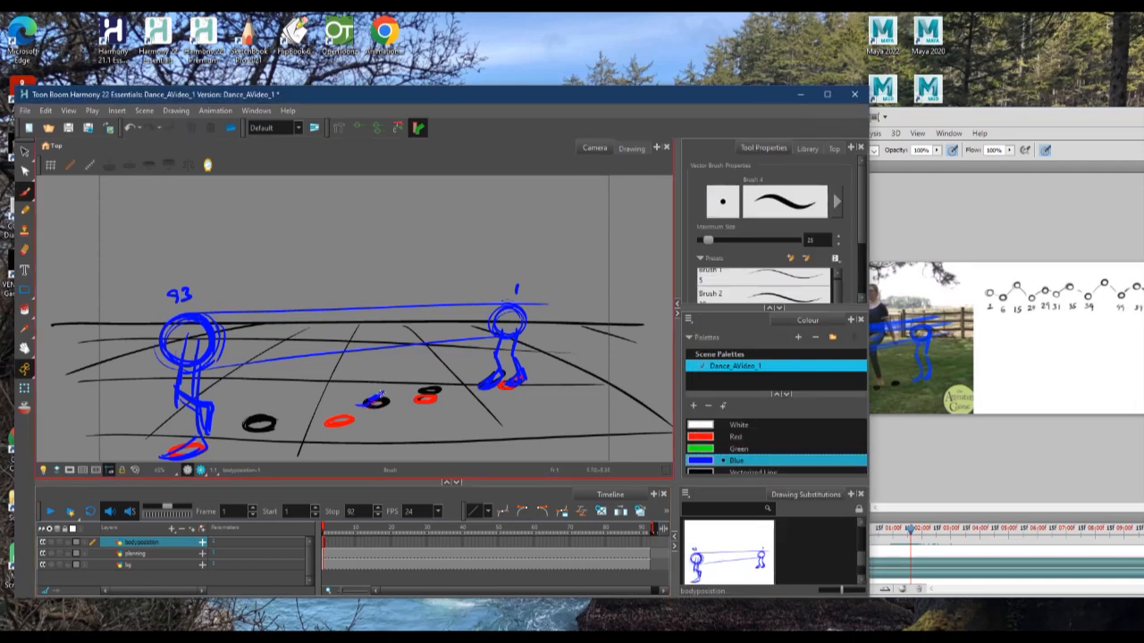
mouse_move(380, 395)
mouse_down()
mouse_move(373, 349)
mouse_move(389, 402)
mouse_up()
click(940, 462)
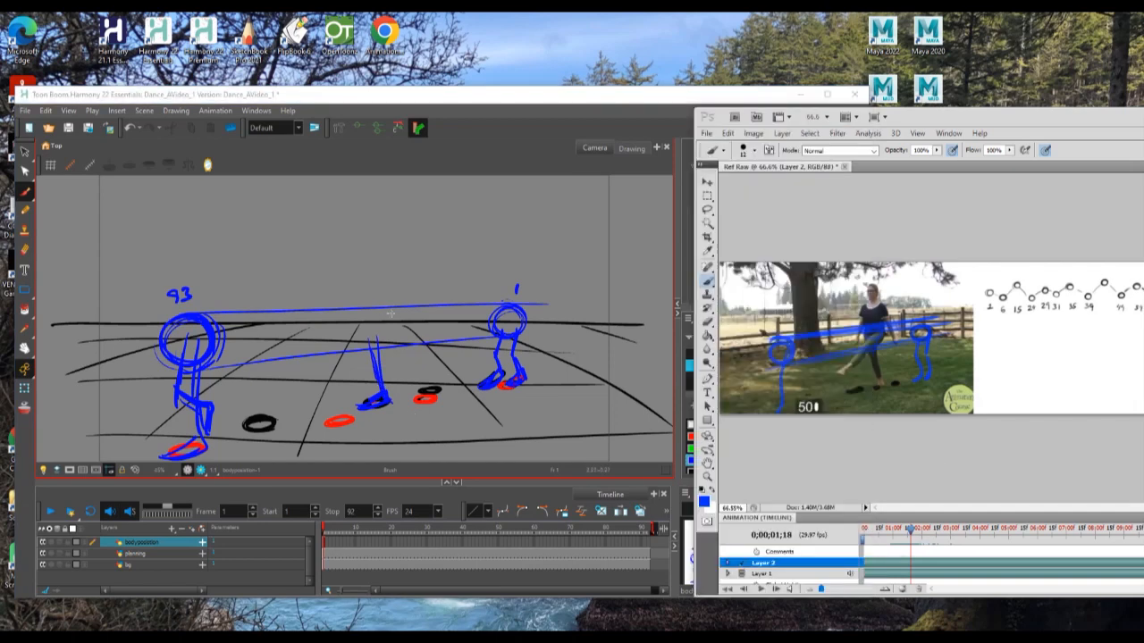
click(391, 317)
drag(380, 311, 368, 354)
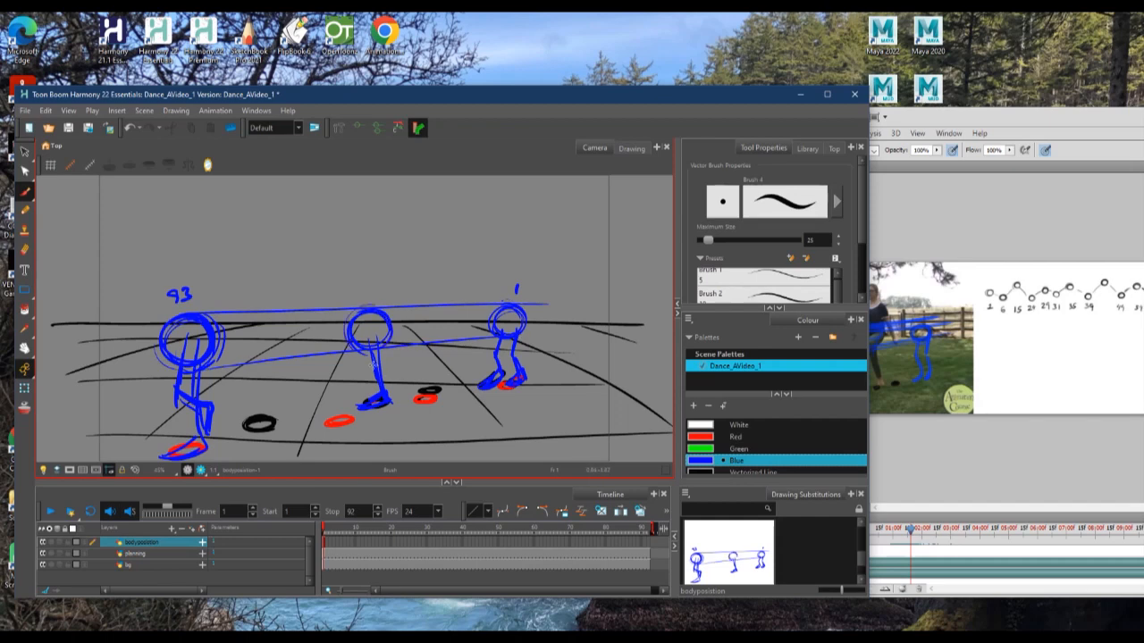
key(alt+Tab)
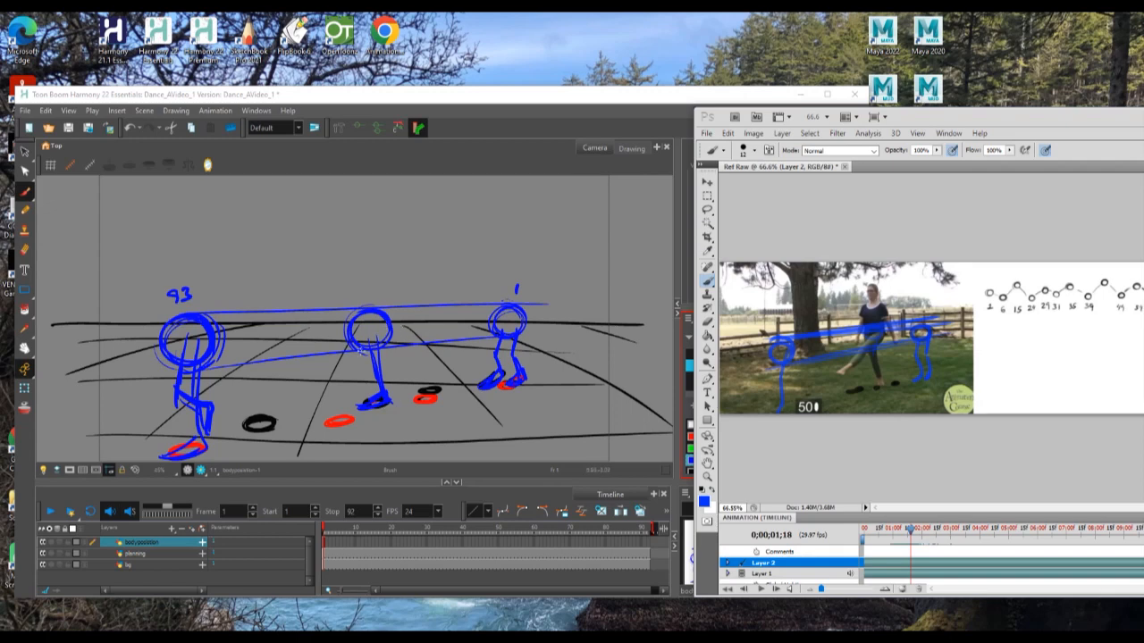
key(alt+Tab)
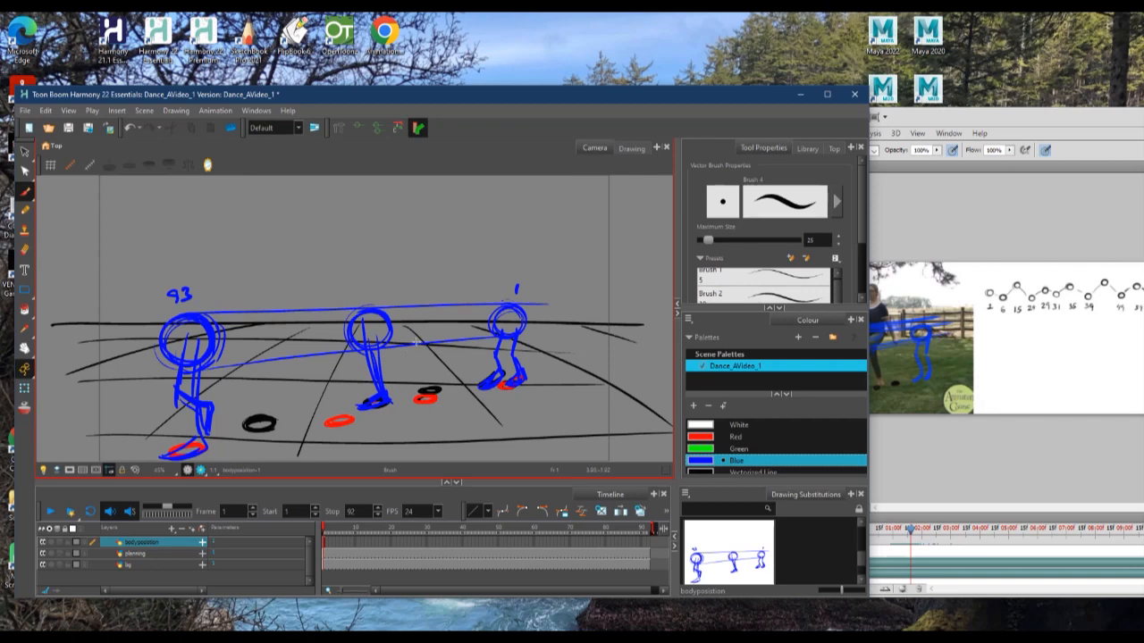
Select the middle pose's hip circle and leg strokes without the perspective lines, try shifting them sideways, and delete them
click(24, 152)
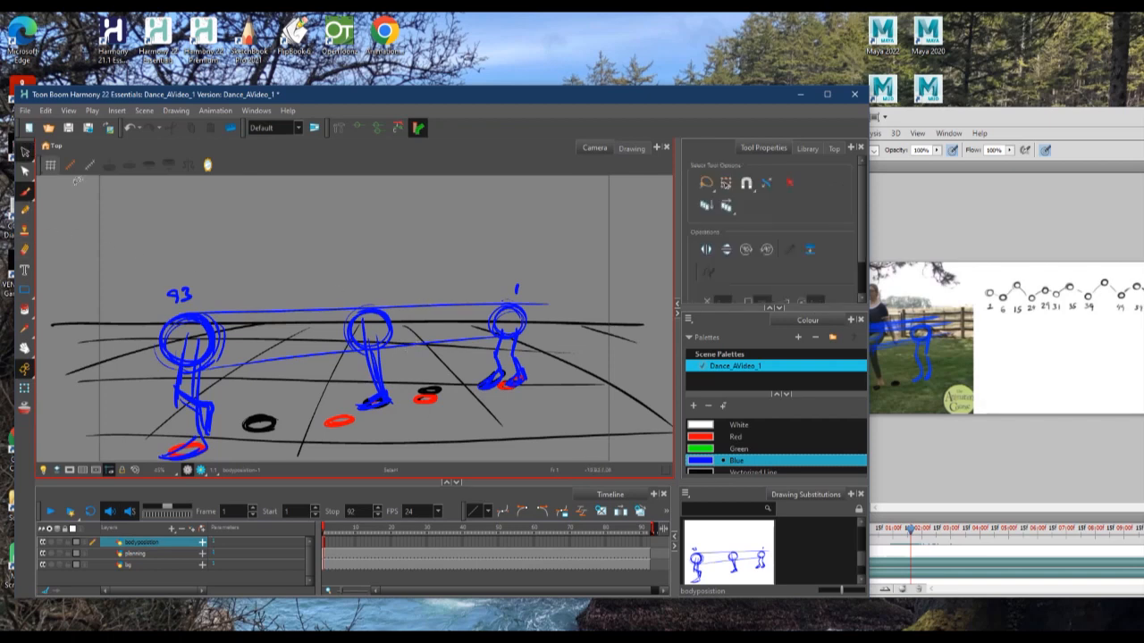
mouse_move(388, 308)
mouse_down()
mouse_move(343, 313)
mouse_move(356, 348)
mouse_move(404, 327)
mouse_move(392, 335)
mouse_up()
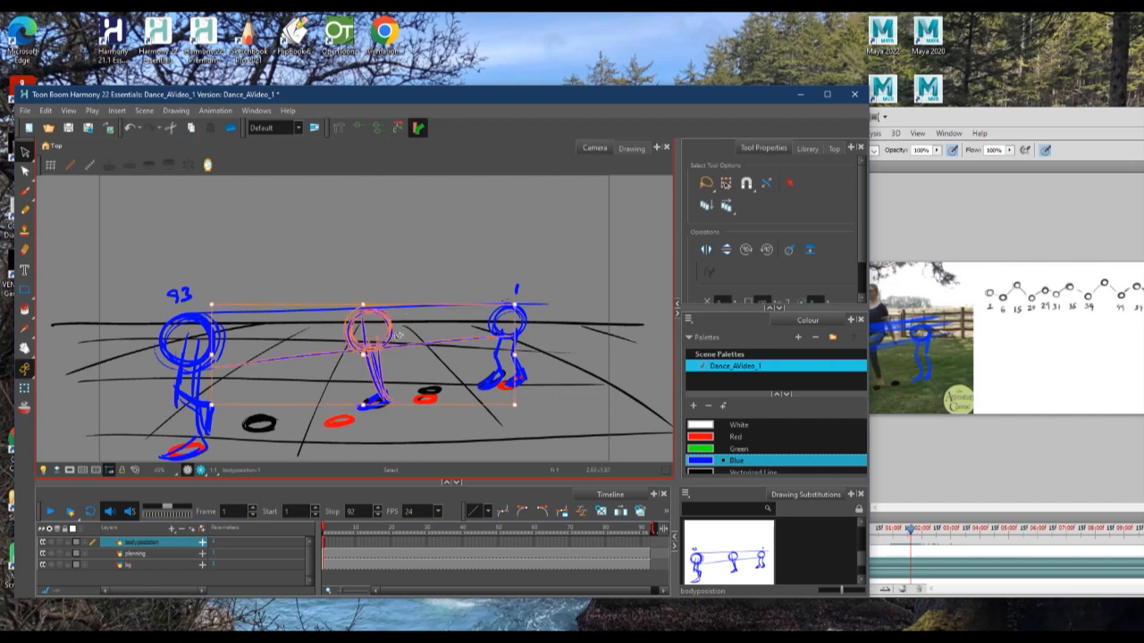
click(393, 318)
mouse_move(393, 306)
mouse_down()
mouse_move(348, 313)
mouse_move(359, 332)
mouse_move(415, 324)
mouse_move(388, 336)
mouse_up()
click(411, 323)
click(416, 322)
key(ctrl+z)
key(ctrl+z)
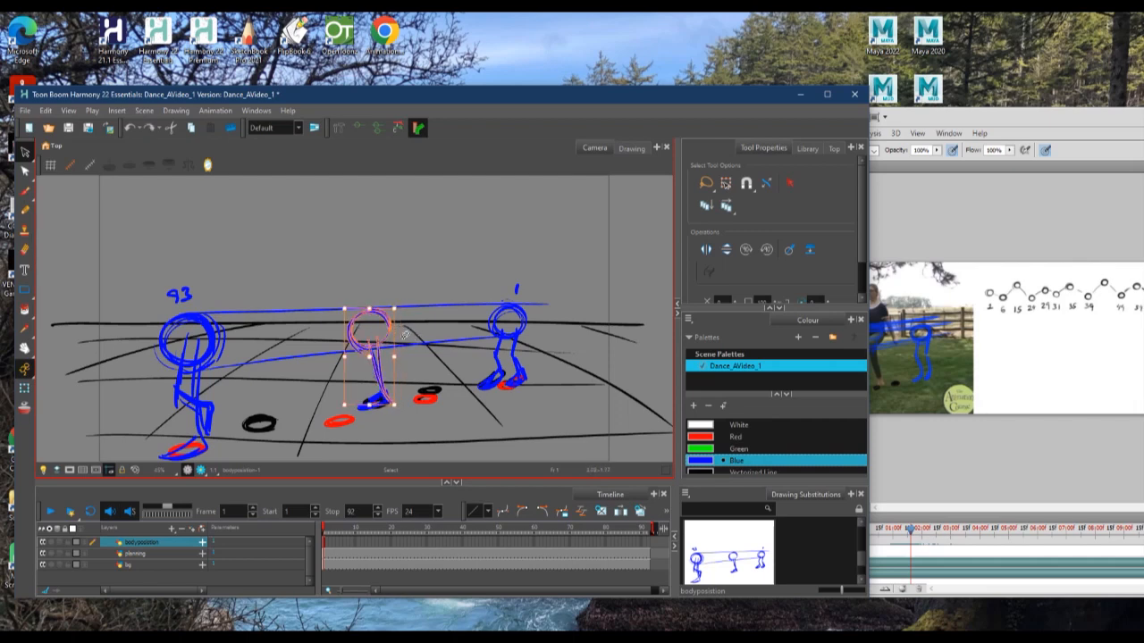
drag(377, 333, 393, 328)
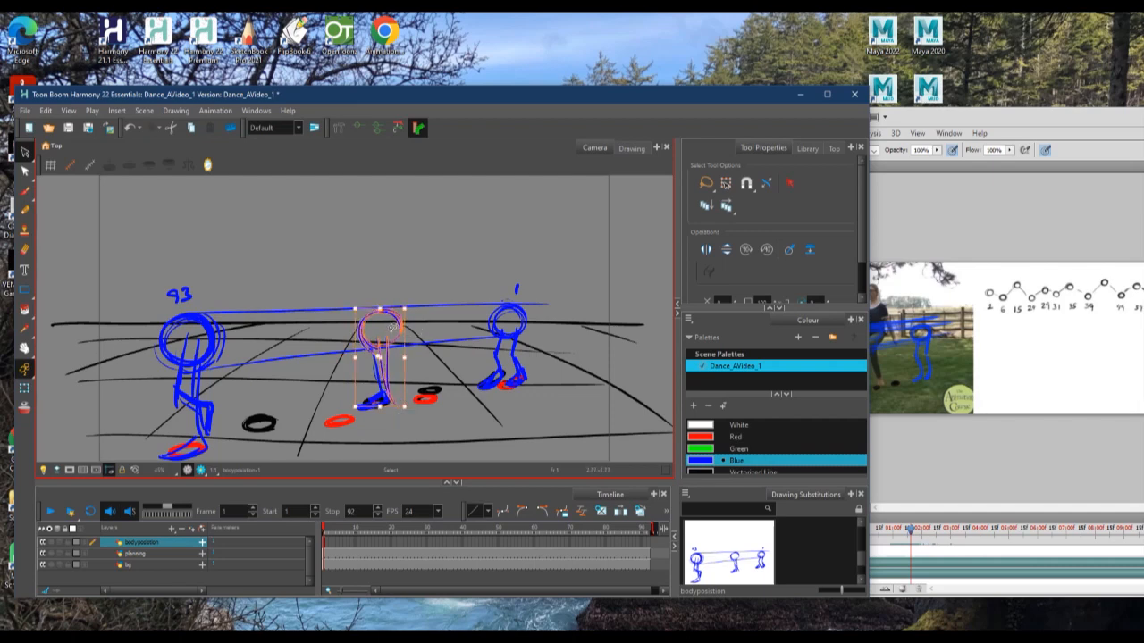
click(387, 322)
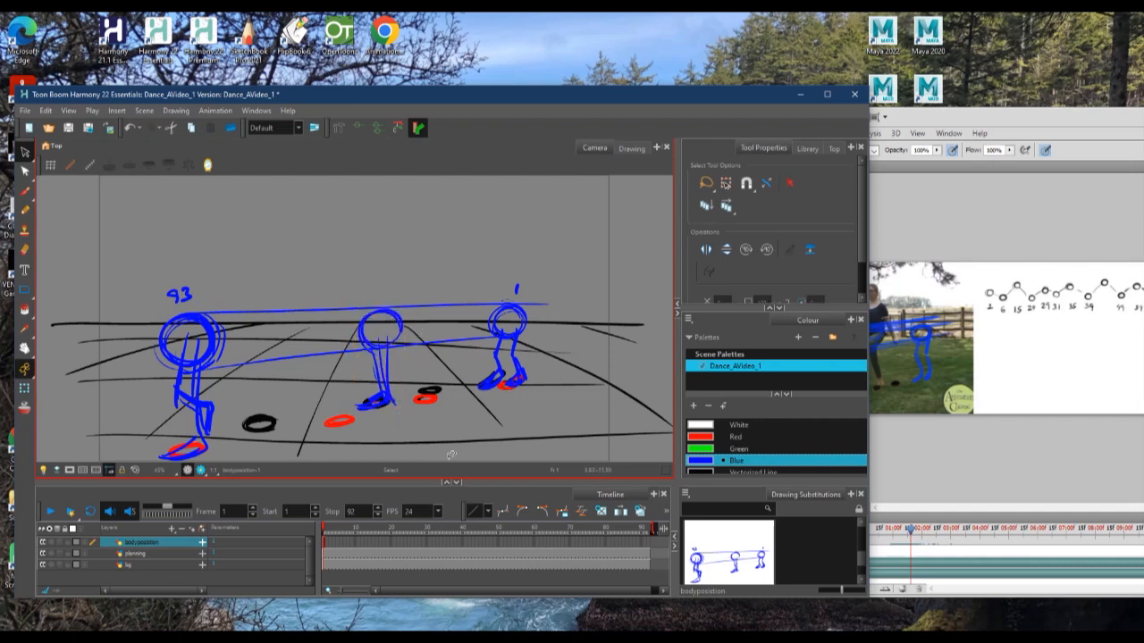
key(ctrl+z)
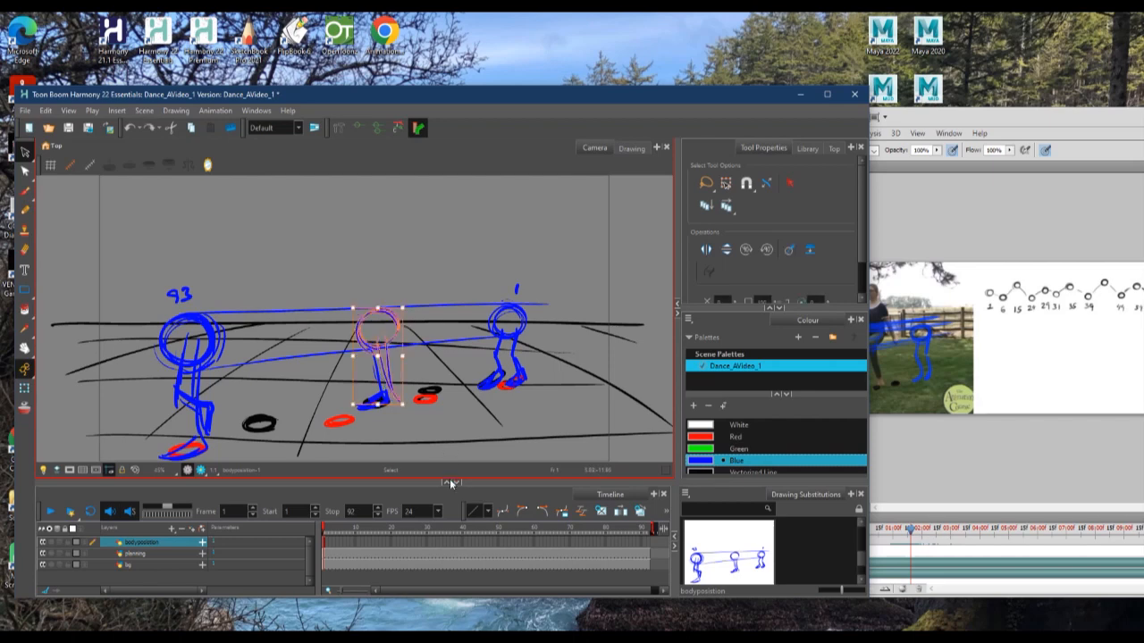
key(Delete)
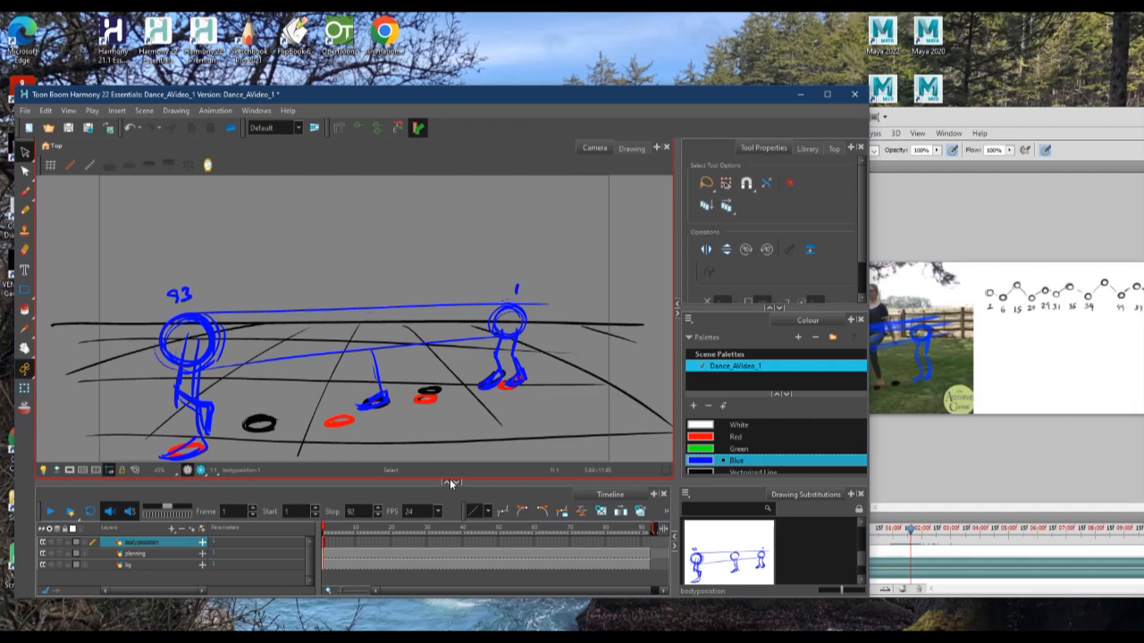
Redraw the middle pose's hip circle between the perspective lines with the Brush and join it to the supporting leg
click(25, 211)
click(25, 191)
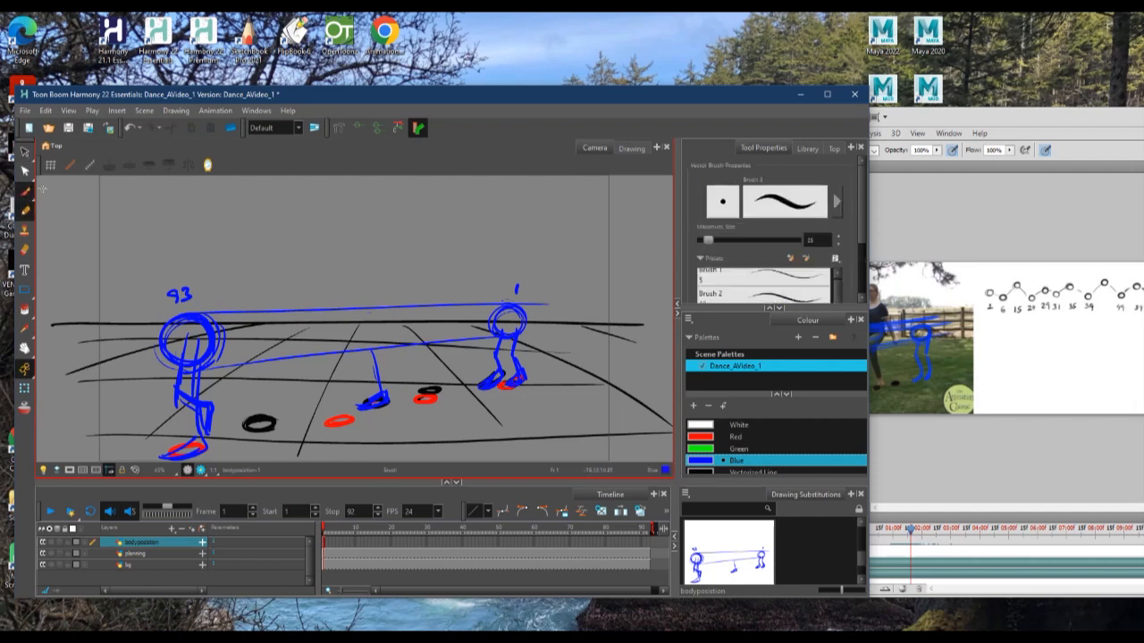
mouse_move(376, 315)
mouse_down()
mouse_move(356, 340)
mouse_move(358, 314)
mouse_move(384, 314)
mouse_move(390, 333)
mouse_move(368, 357)
mouse_move(387, 319)
mouse_up()
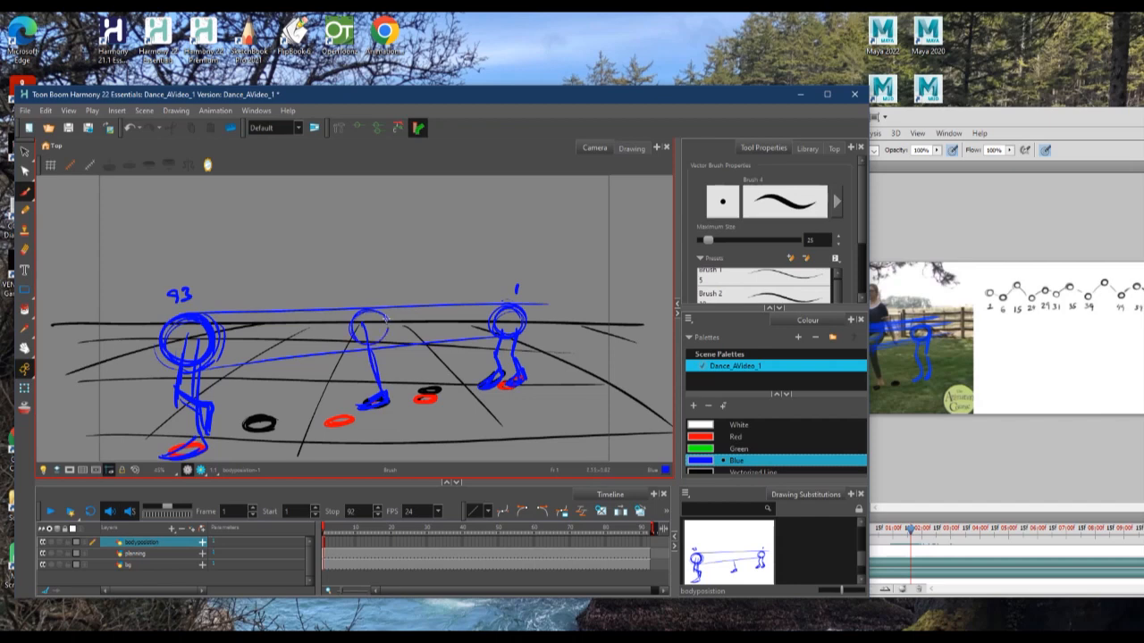
Using reference frame 50, sketch the middle pose's leg and foot kicked forward, and label the pose 50
key(alt+Tab)
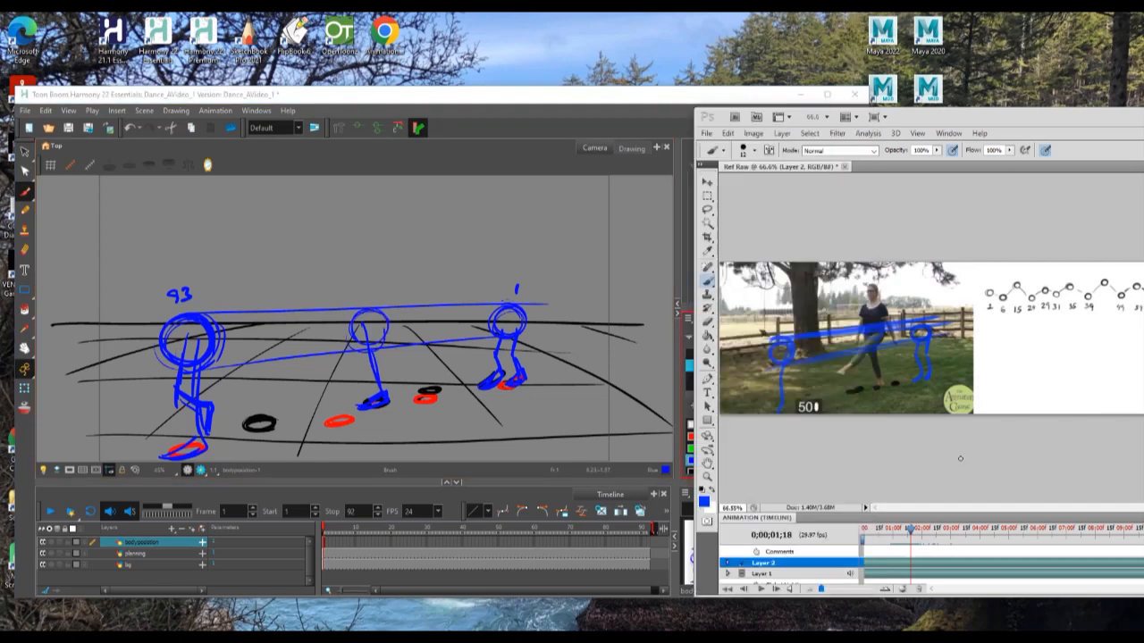
key(alt+Tab)
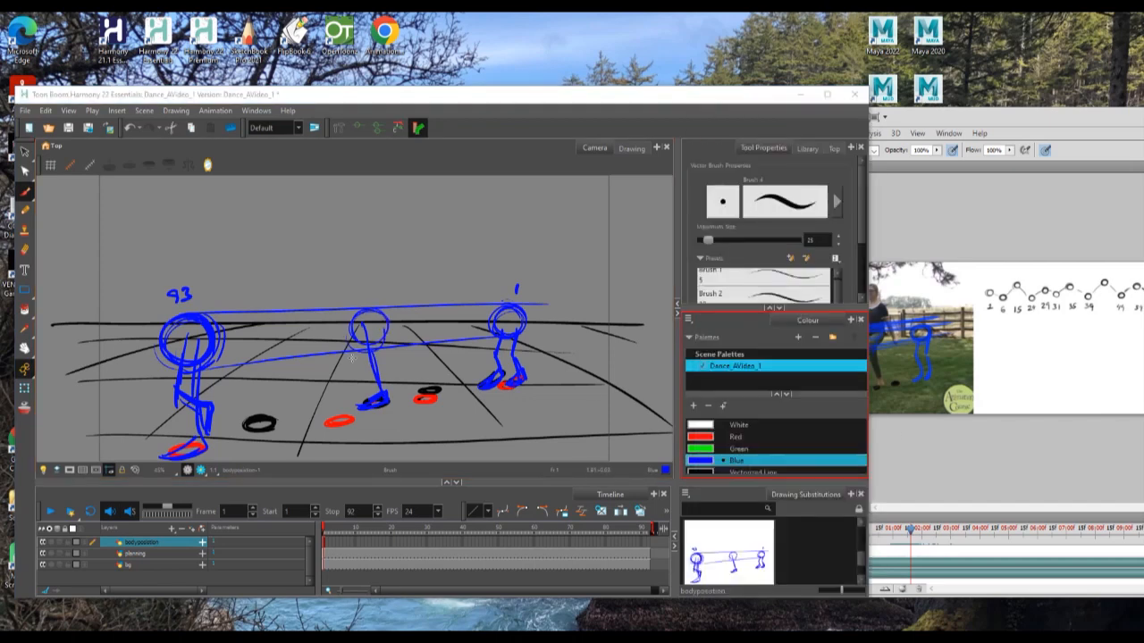
drag(977, 118, 1089, 114)
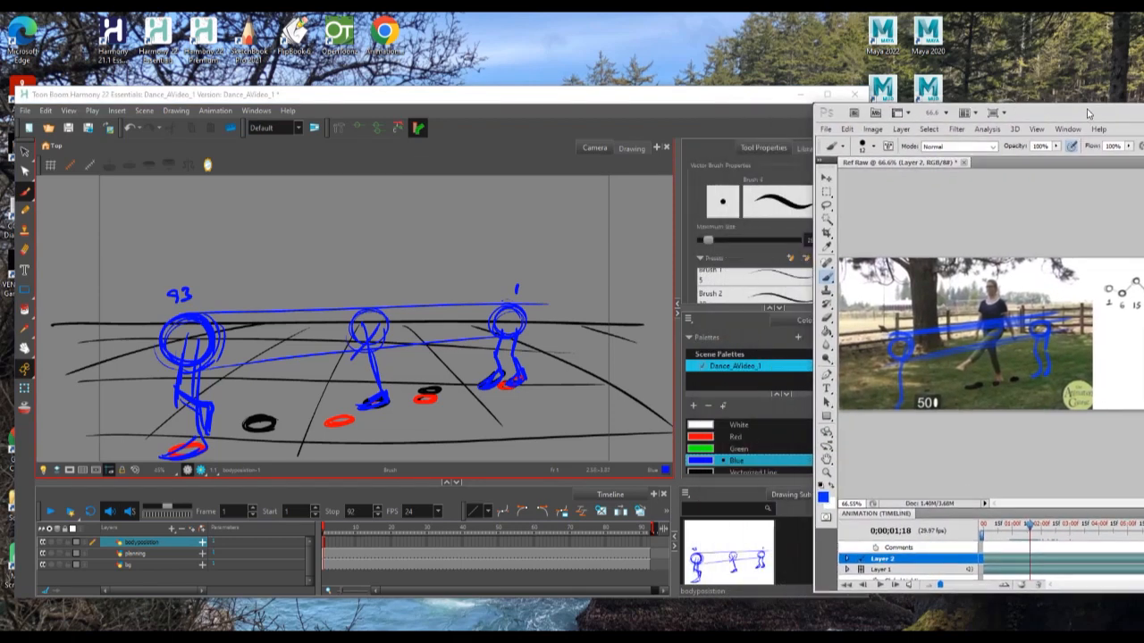
click(345, 379)
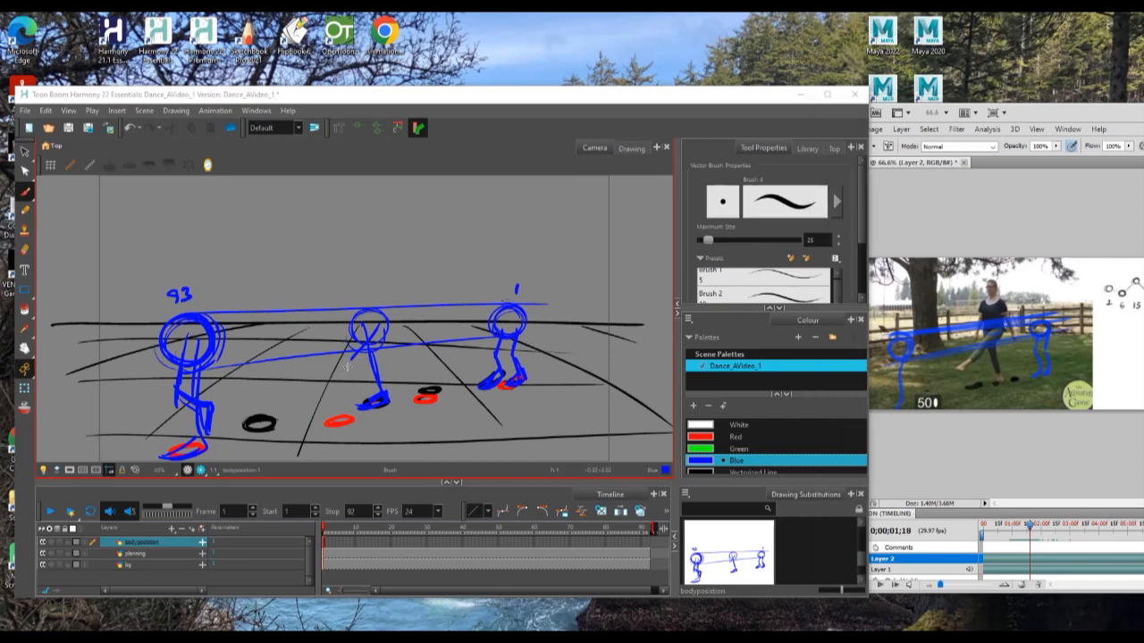
mouse_move(364, 347)
mouse_down()
mouse_move(320, 390)
mouse_move(342, 388)
mouse_move(320, 393)
mouse_move(338, 397)
mouse_move(346, 385)
mouse_up()
drag(363, 287, 362, 299)
drag(376, 287, 374, 288)
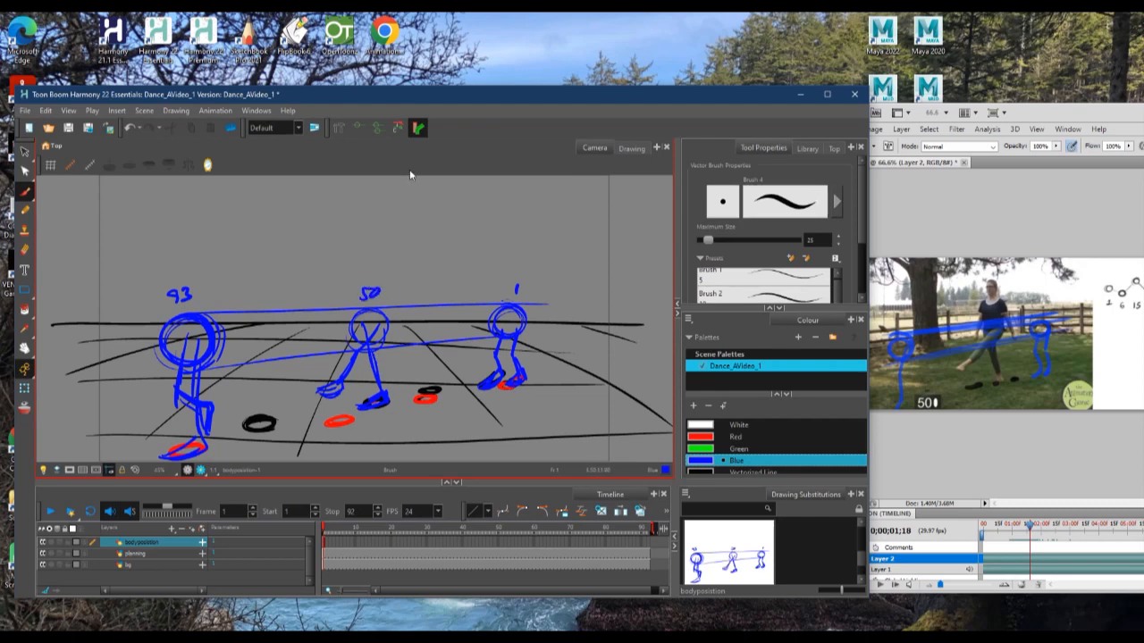
Fill the empty cells of the bodyposition layer so its drawing is exposed through frame 92
drag(1013, 116, 868, 133)
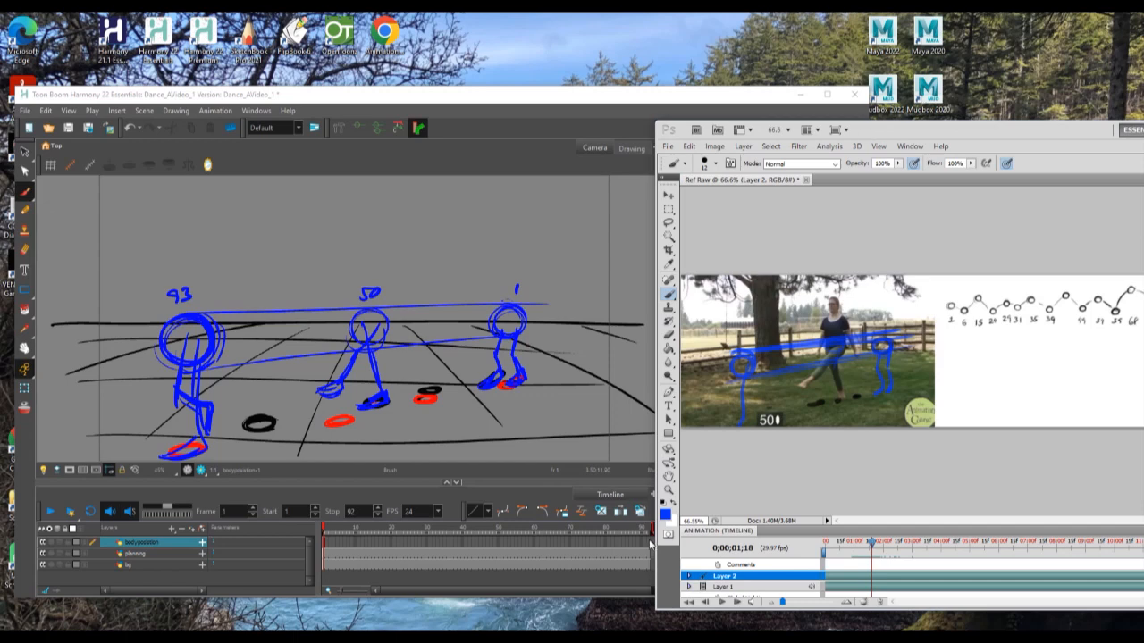
click(651, 545)
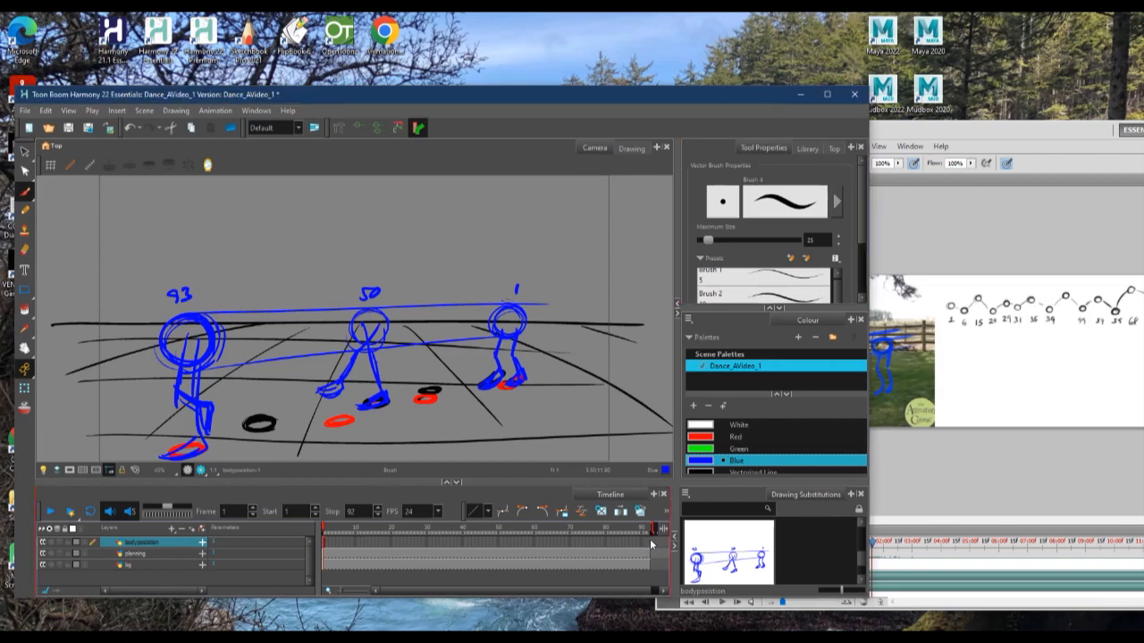
click(326, 544)
shift+click(649, 542)
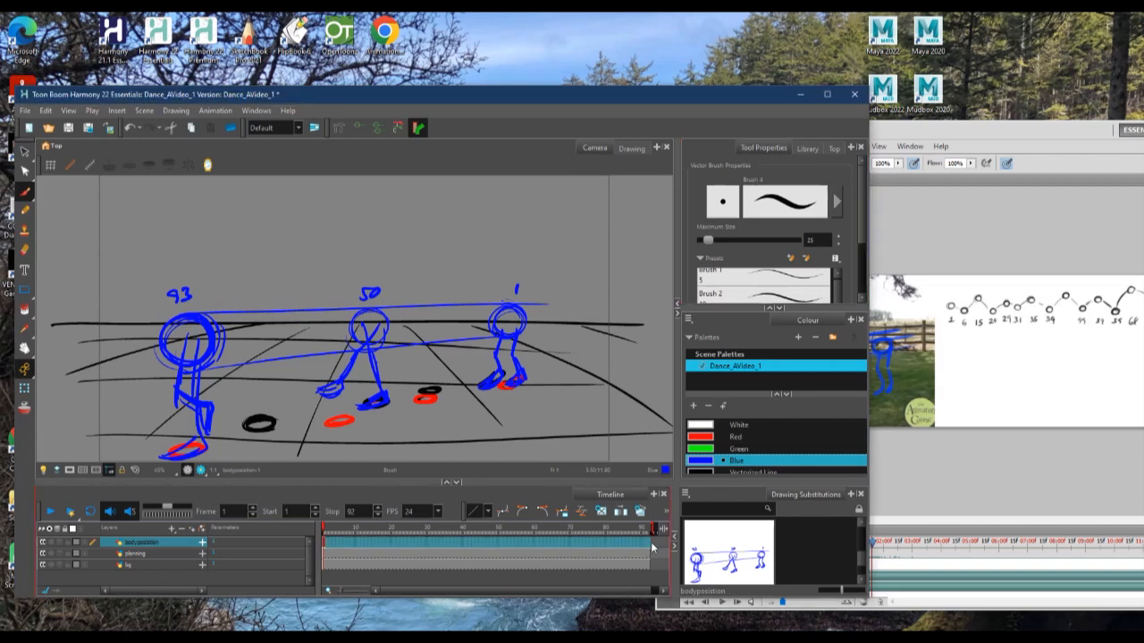
right_click(616, 550)
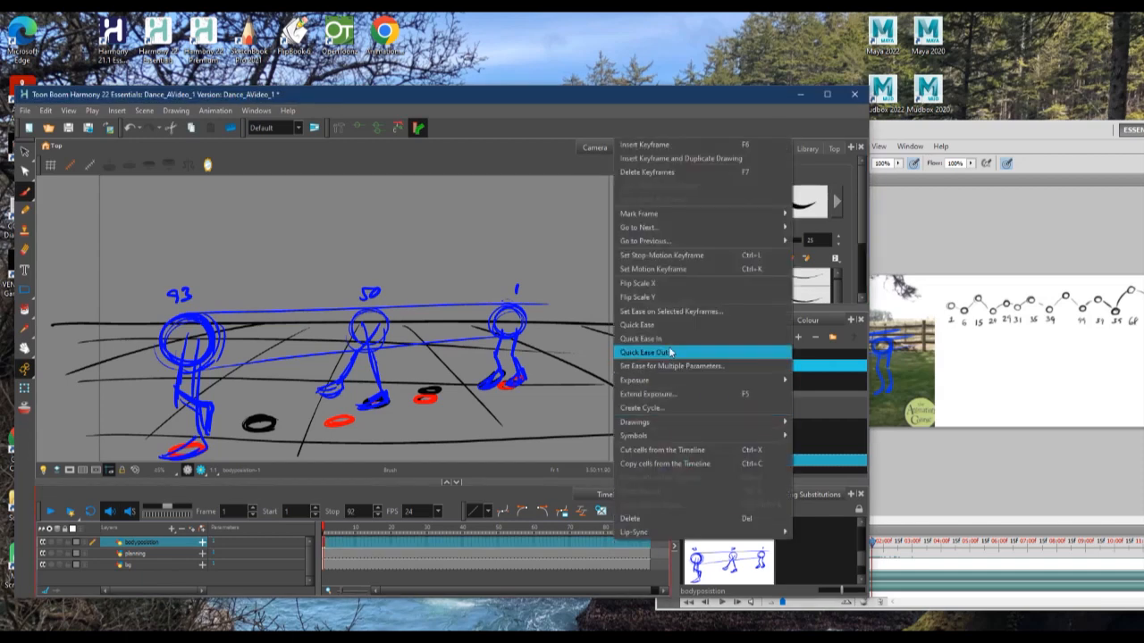
mouse_move(670, 380)
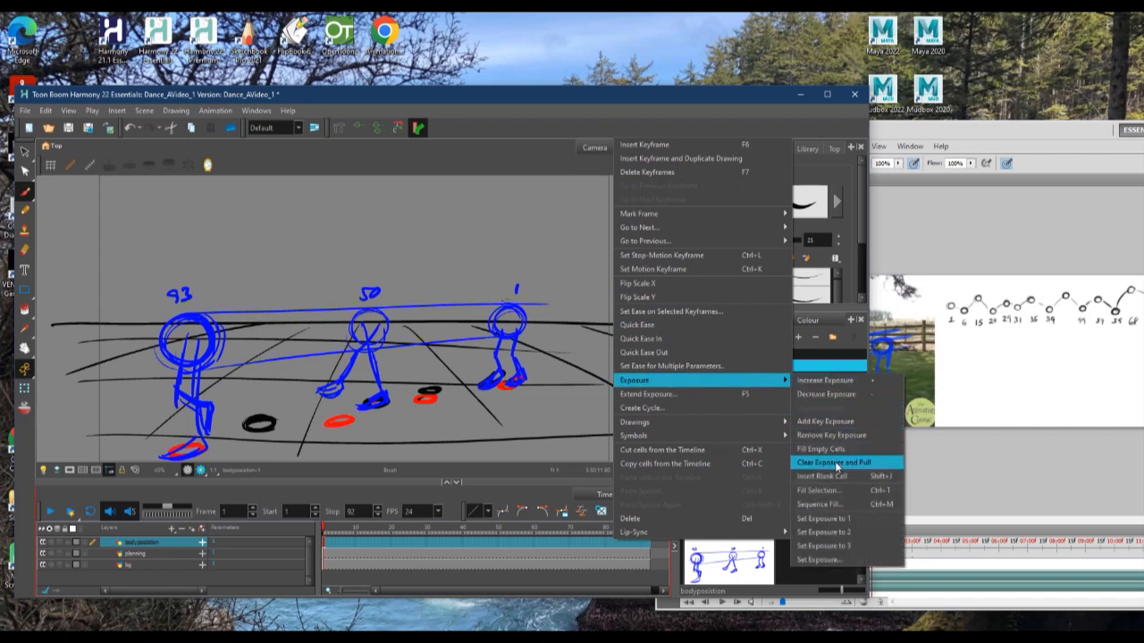
click(837, 464)
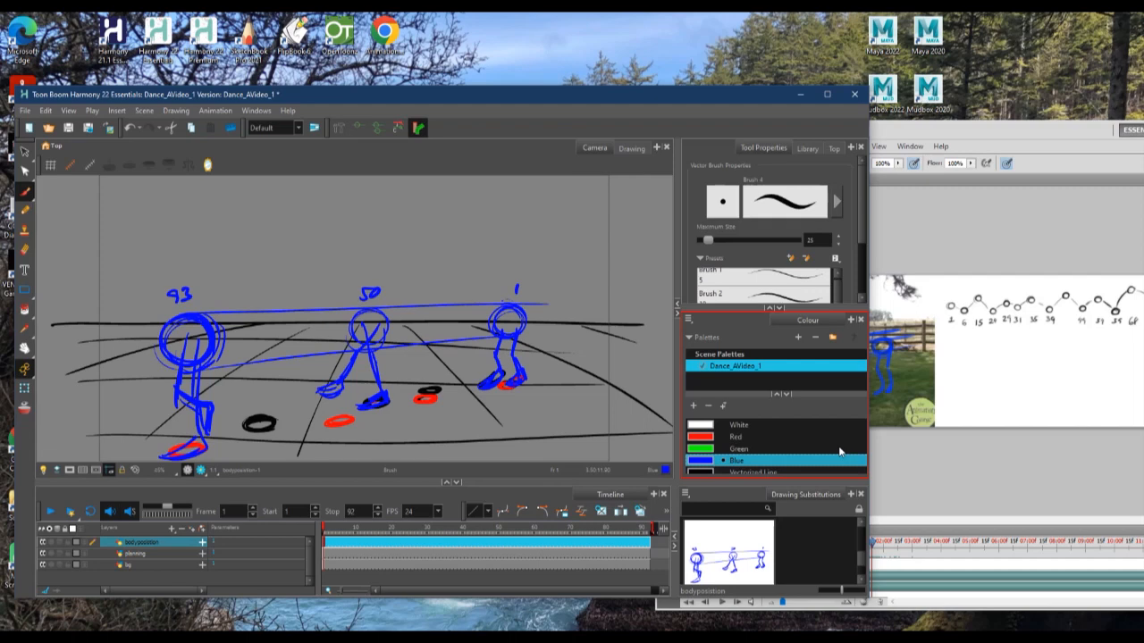
Add a Transparency effect to the bodyposition layer and set its transparency to 80
click(172, 528)
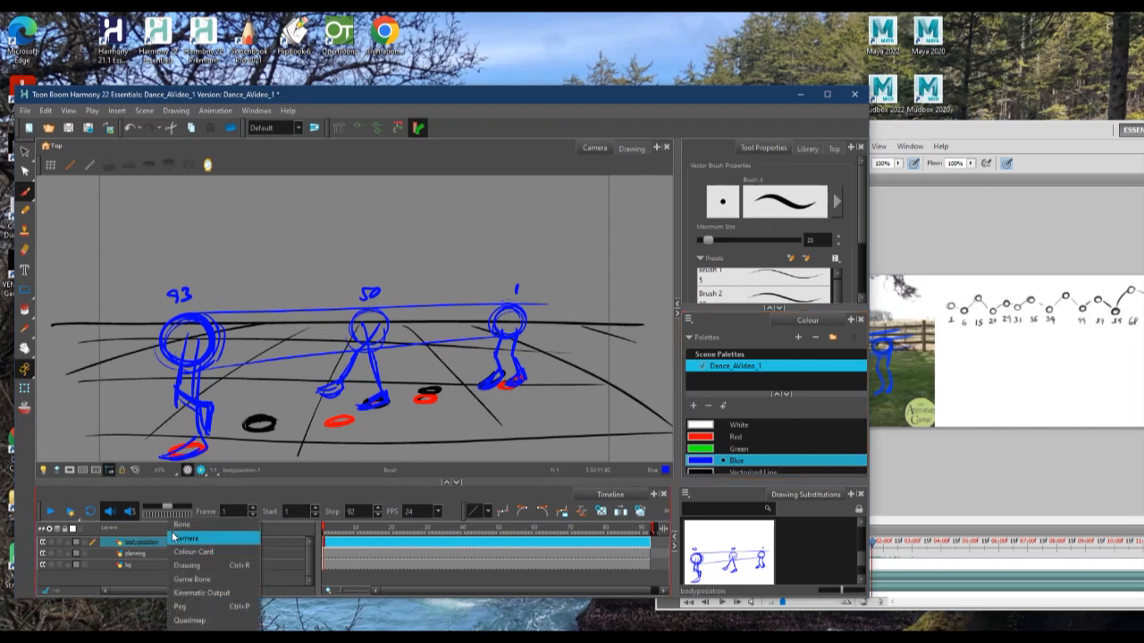
mouse_move(214, 638)
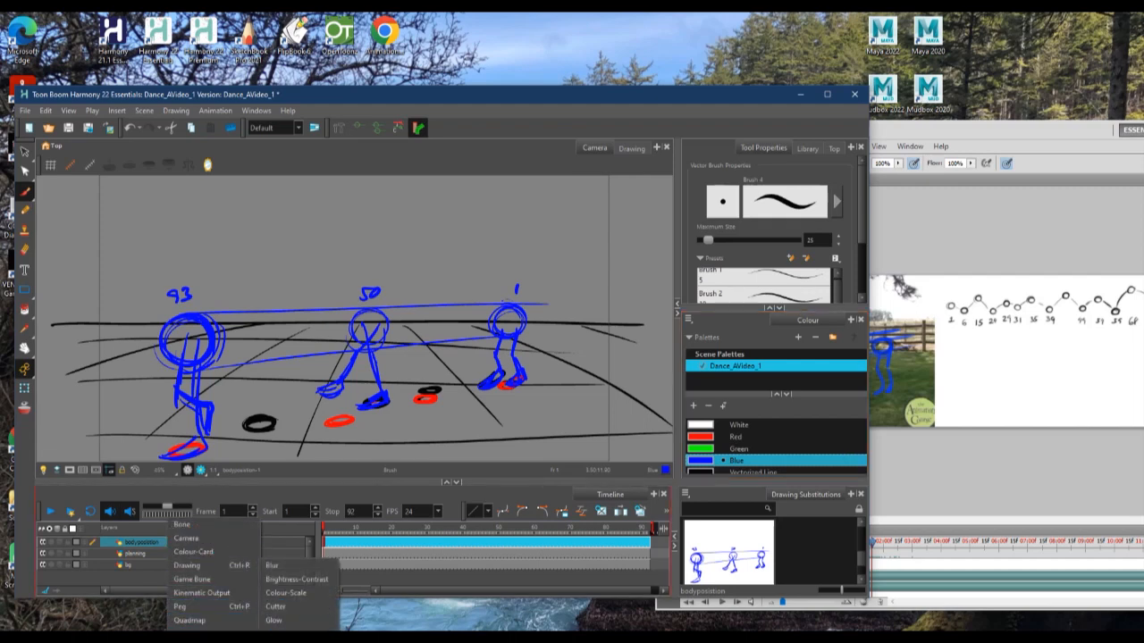
click(286, 638)
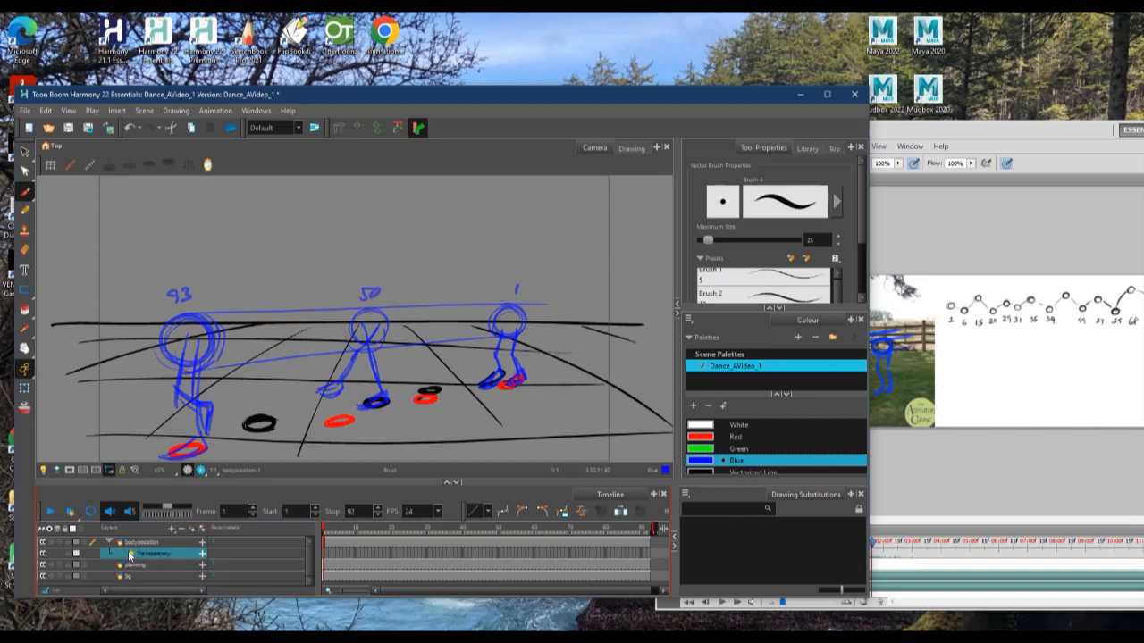
double_click(131, 555)
drag(422, 346, 386, 350)
text(80)
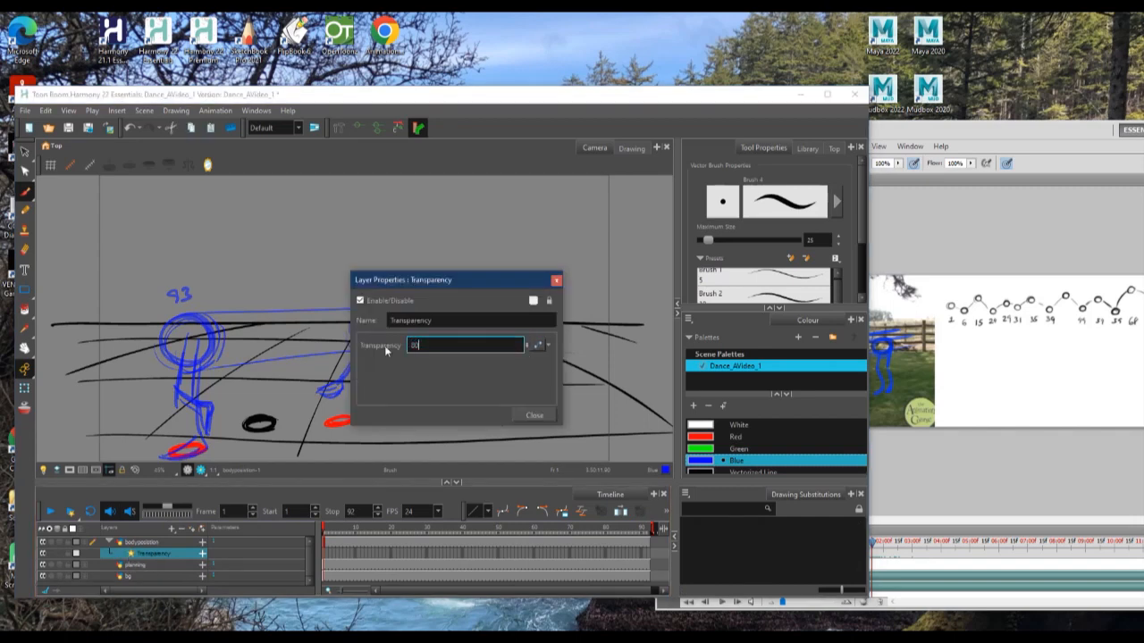
key(Return)
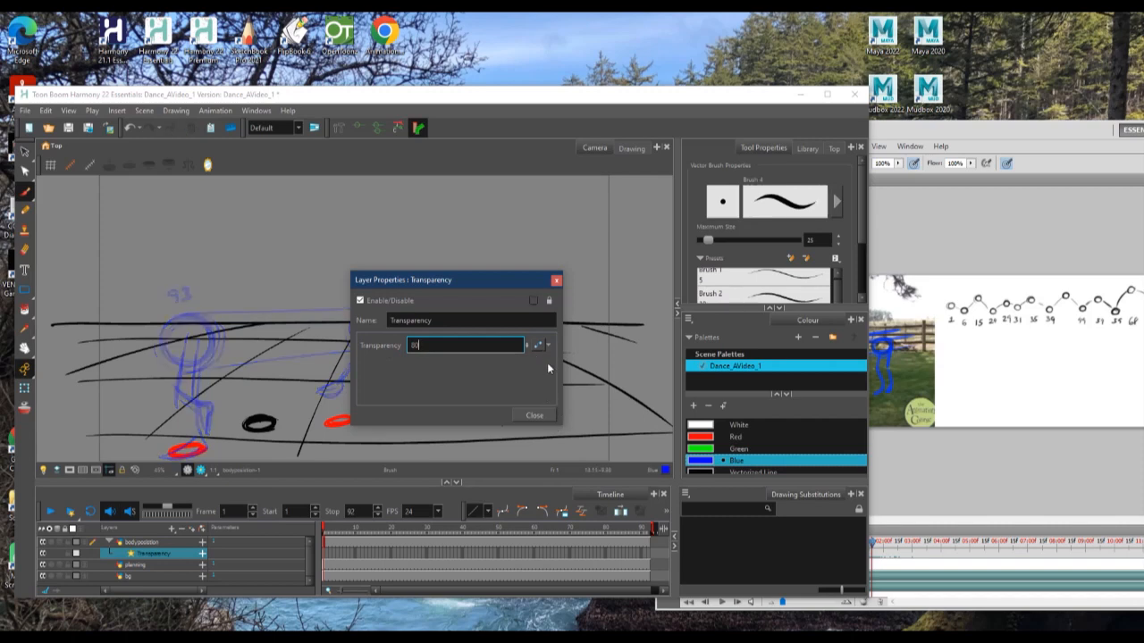
click(556, 281)
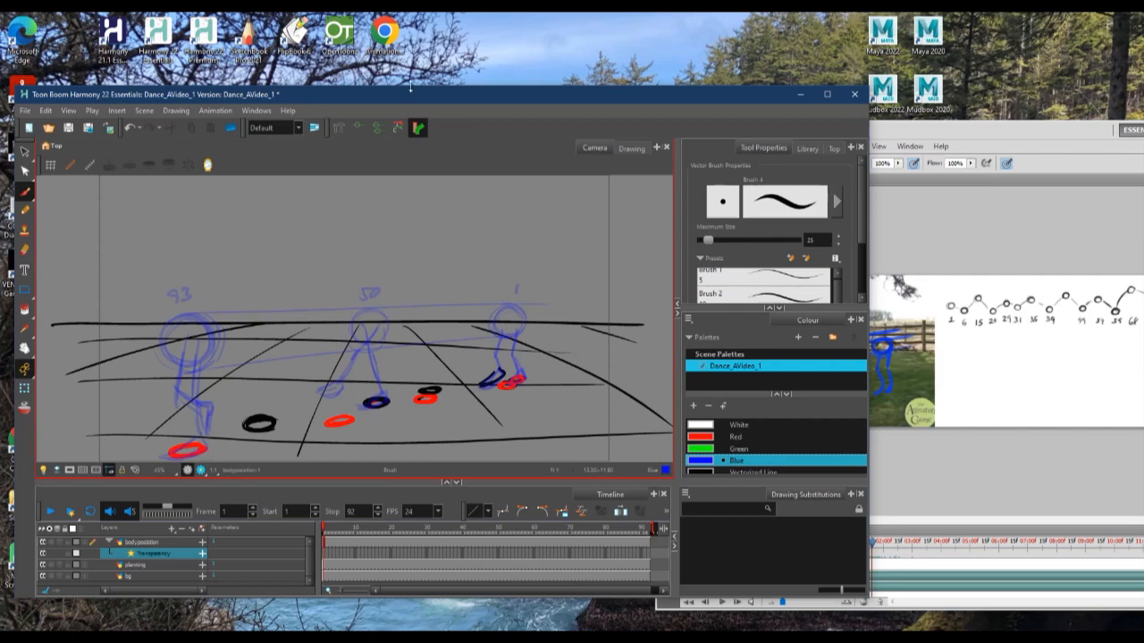
Resize the Harmony window to fill the screen's height and narrow it to leave room for the Photoshop reference beside it
drag(416, 92, 420, 18)
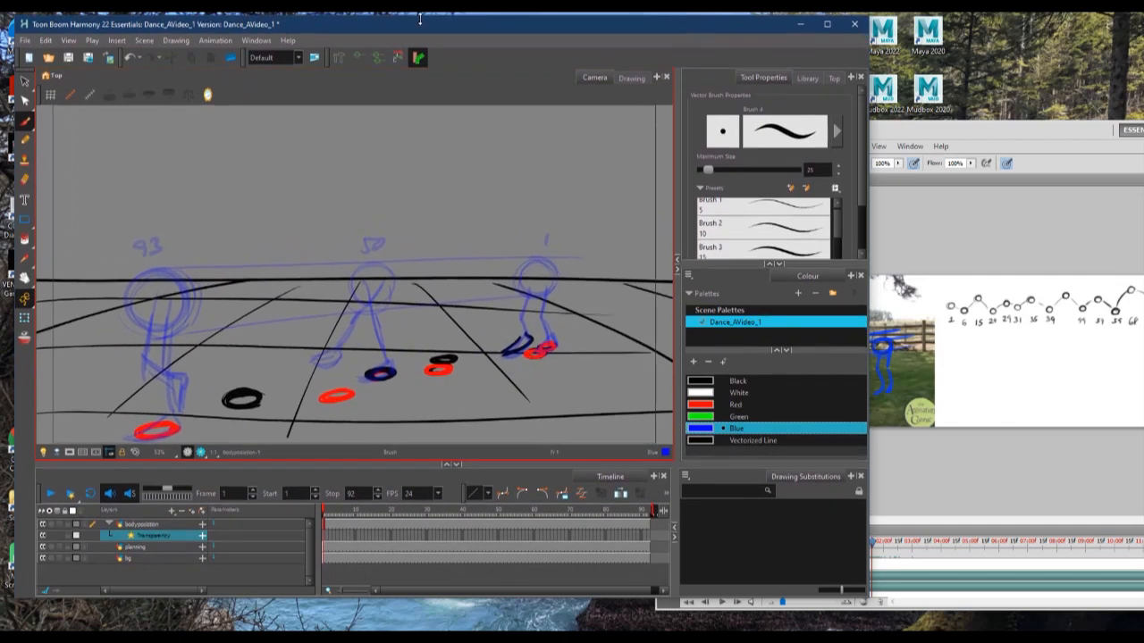
drag(291, 597, 301, 630)
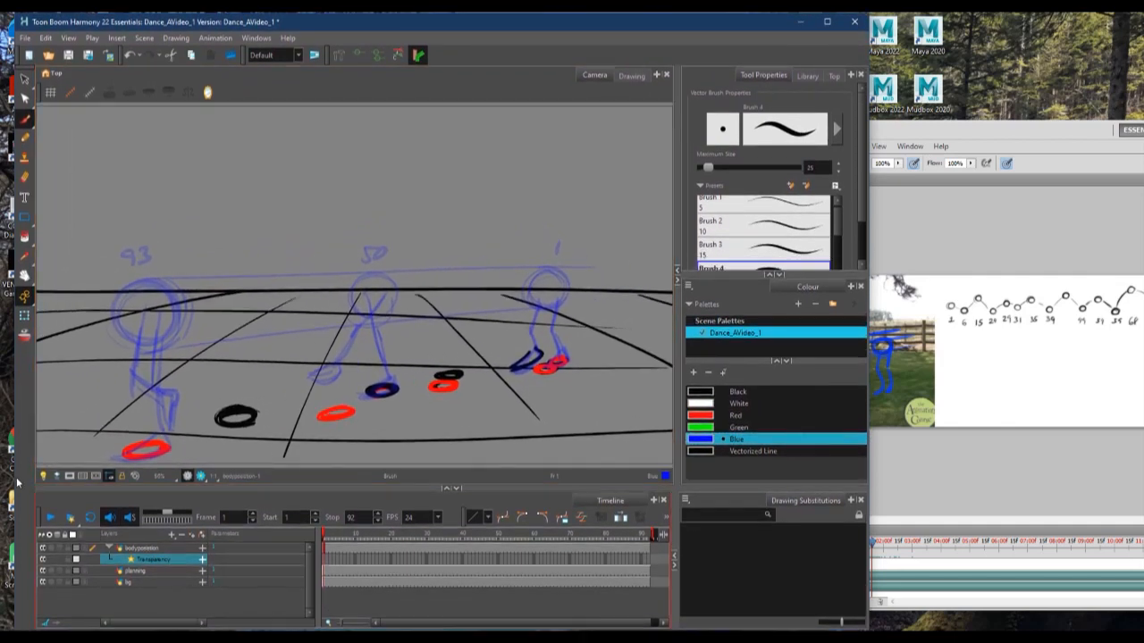
drag(15, 480, 5, 478)
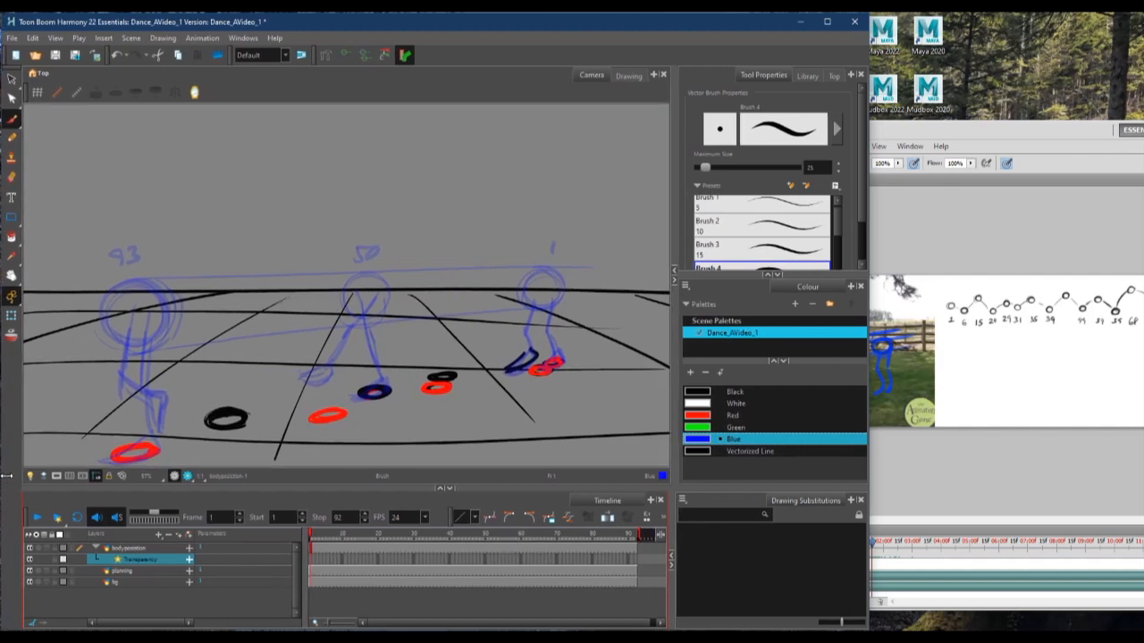
drag(868, 487, 747, 506)
drag(751, 504, 760, 503)
Move and stretch the Photoshop window to full height beside Harmony, and scrub the reference video back to frame 7
click(905, 474)
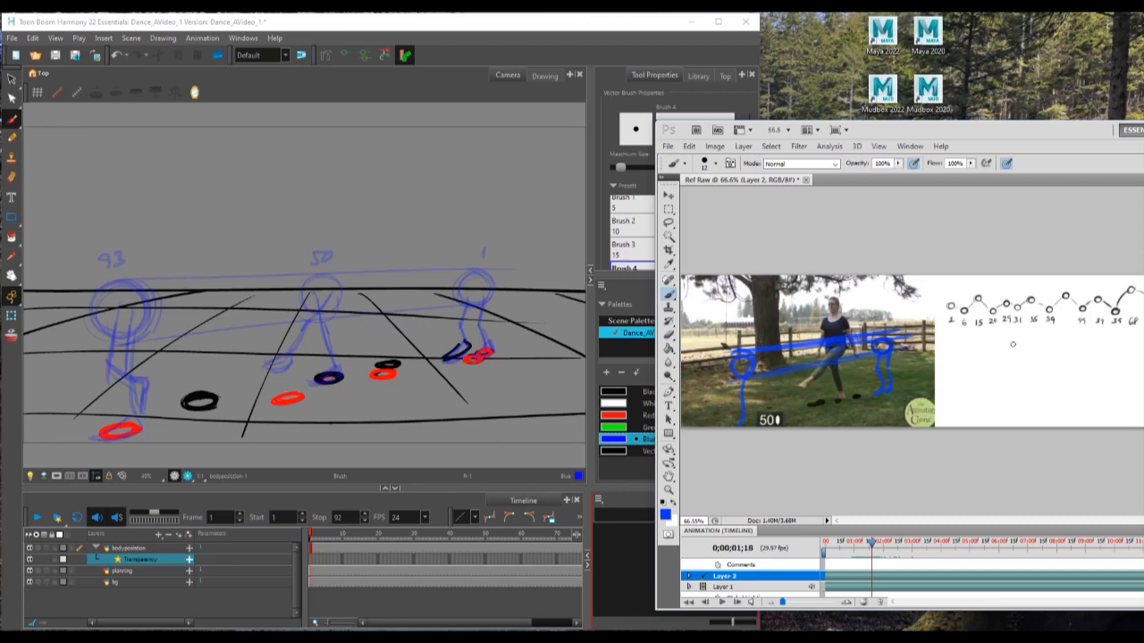
drag(977, 128, 1004, 29)
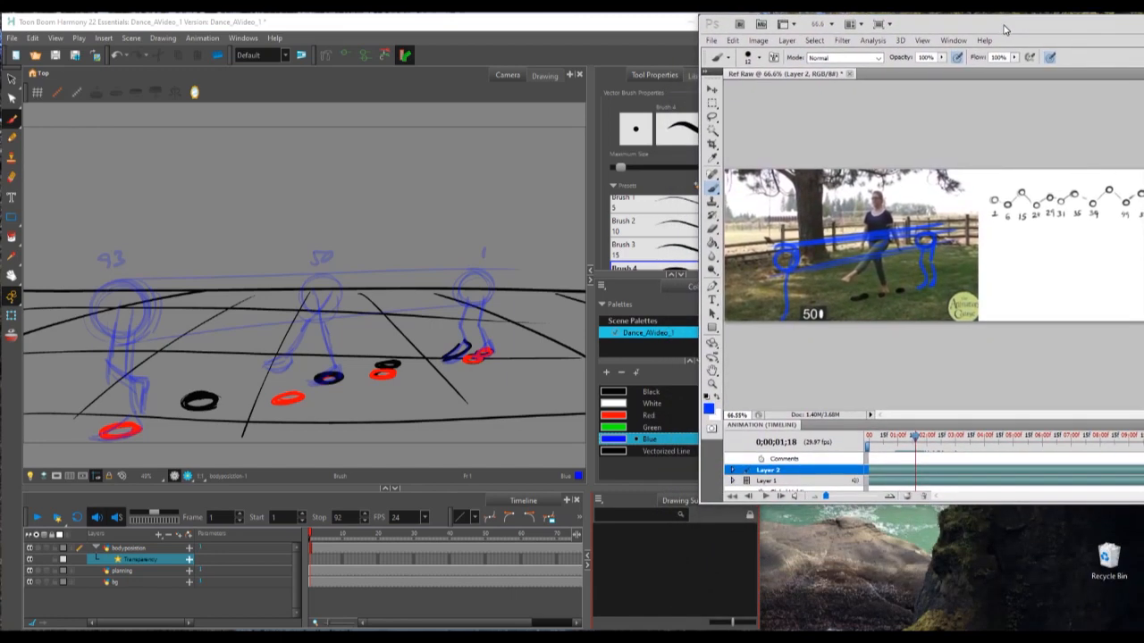
drag(967, 504, 972, 623)
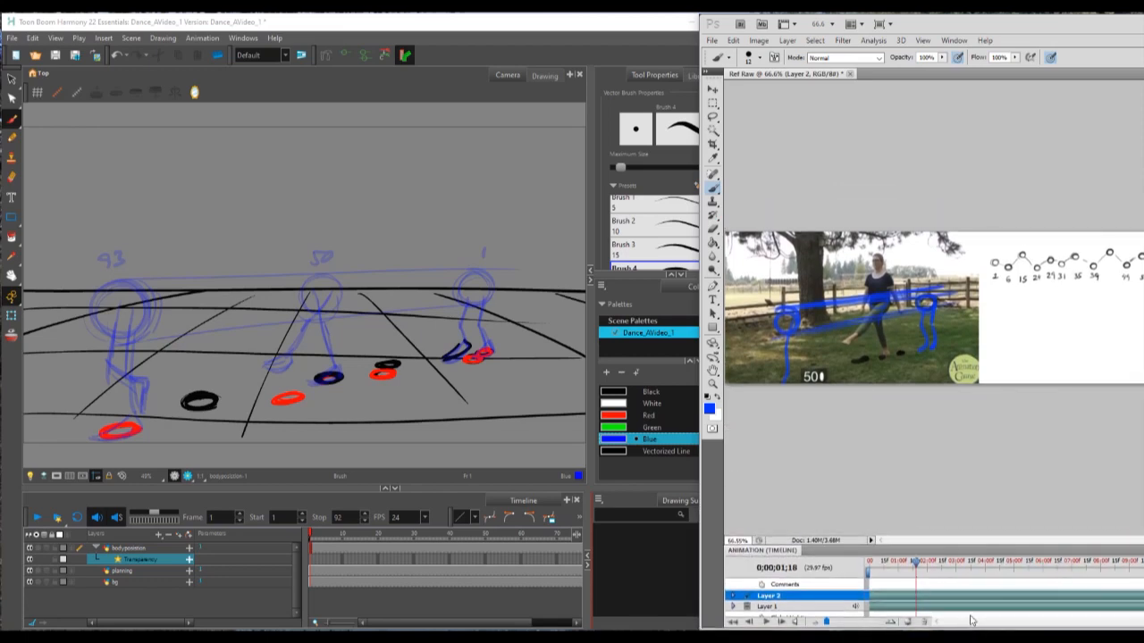
drag(916, 562, 874, 576)
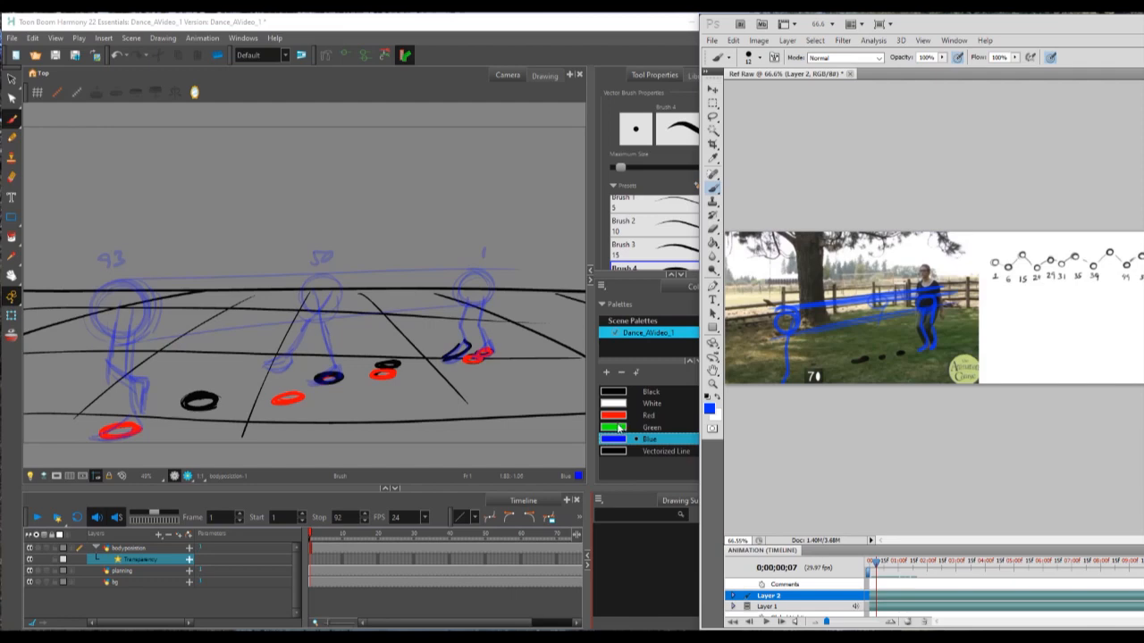
Switch back to Harmony and choose Green as the drawing colour, leaving the swatch unedited
key(alt+Tab)
double_click(651, 429)
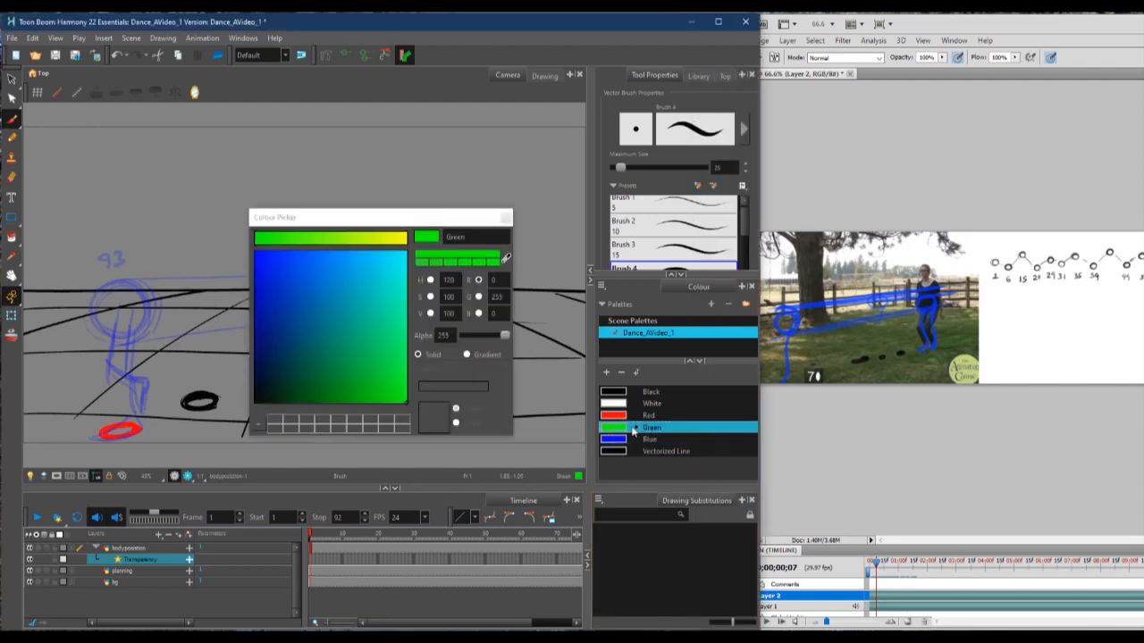
click(511, 210)
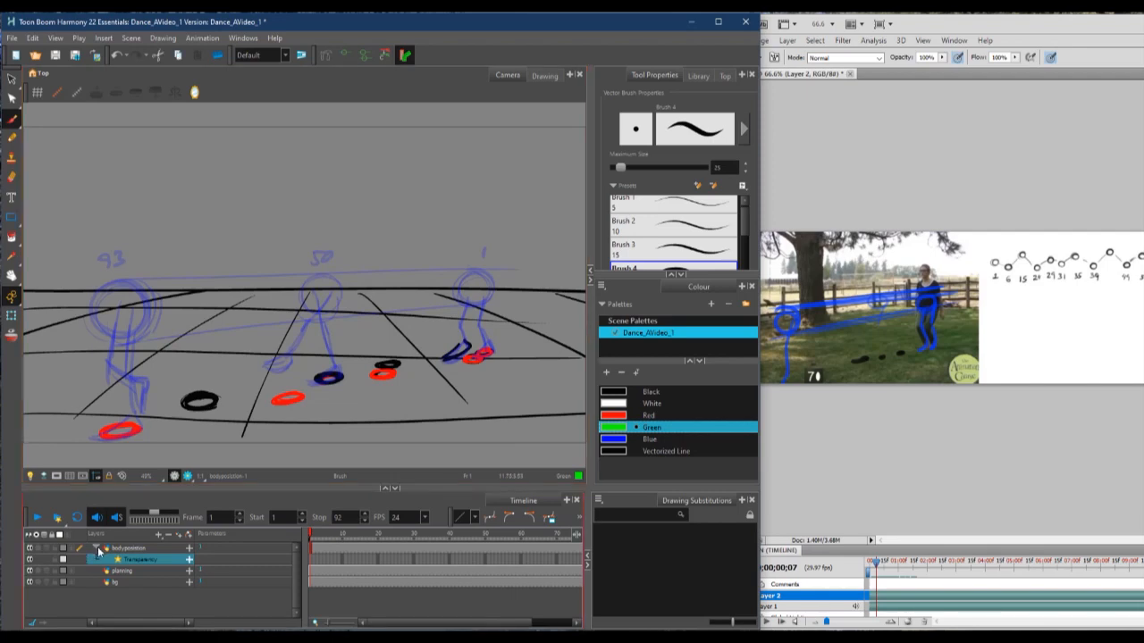
Collapse the bodyposition layer and add a drawing layer named AnimationLayer
click(96, 548)
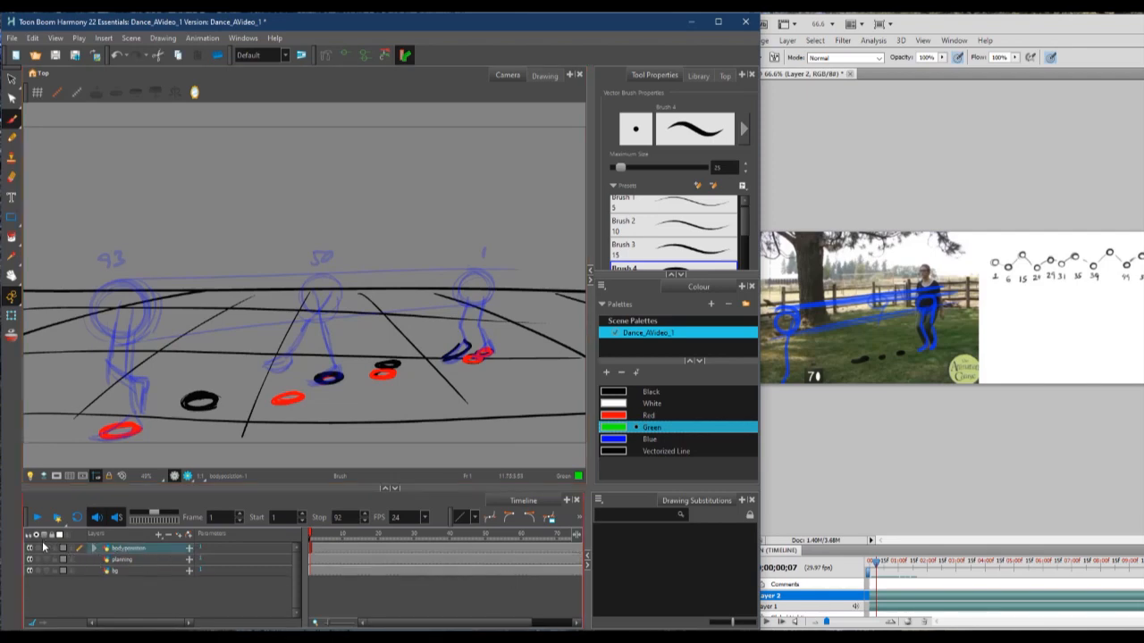
click(188, 549)
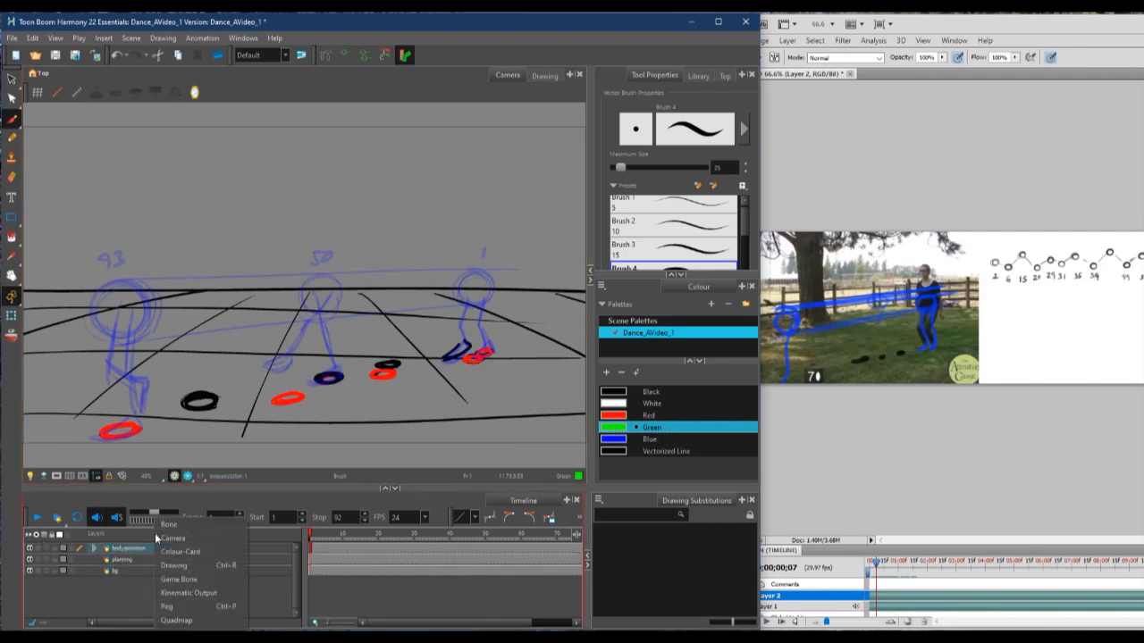
click(192, 566)
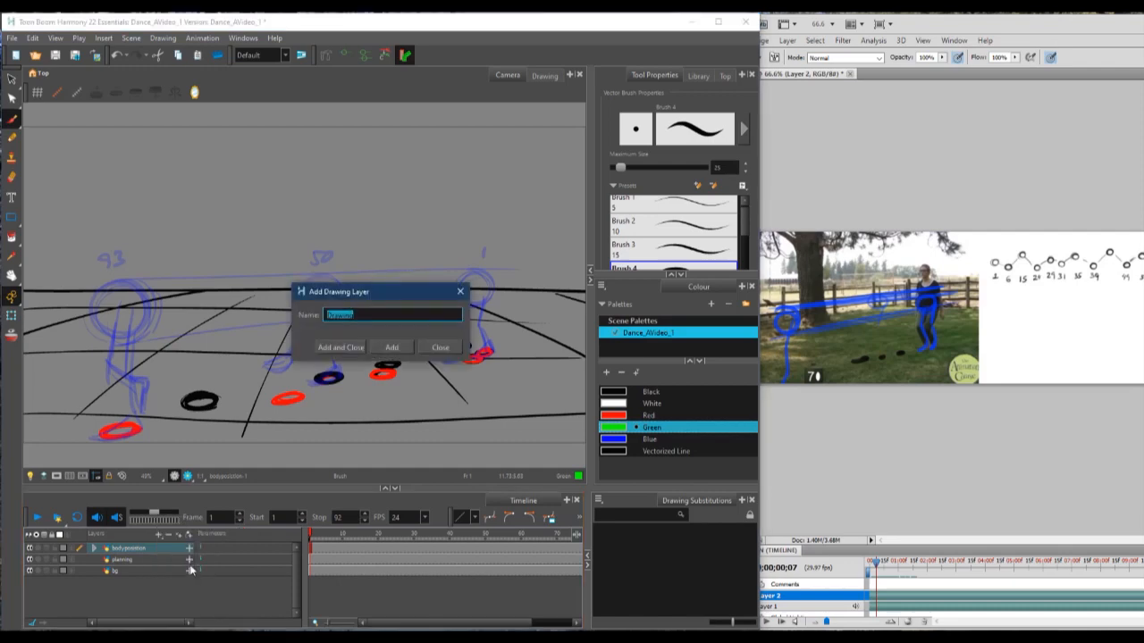
text(AnimationLayer)
key(Return)
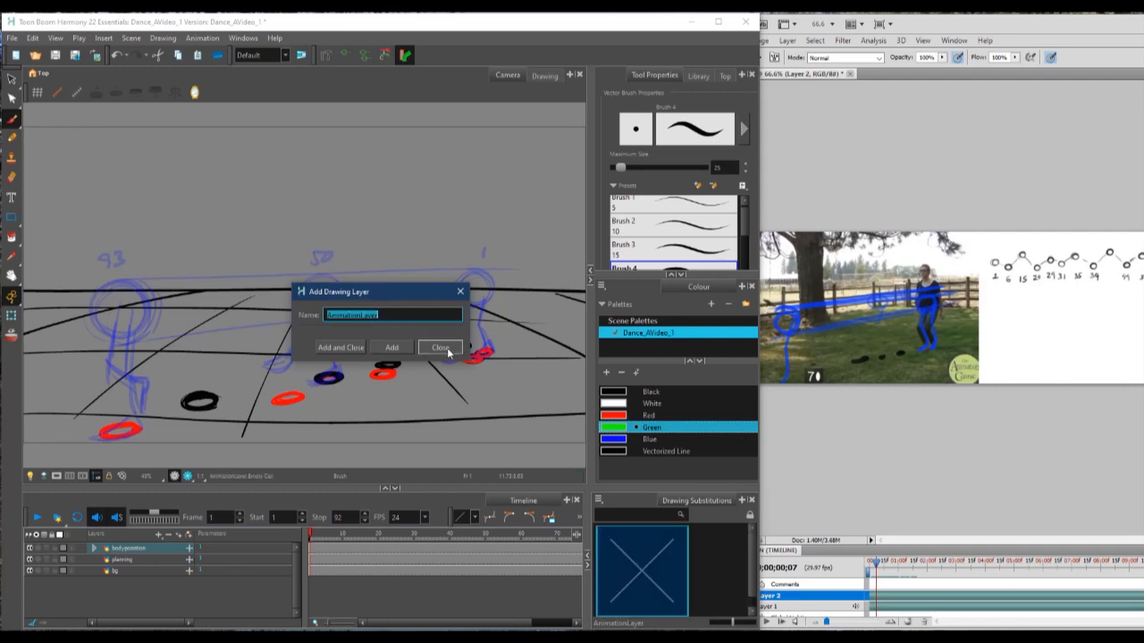
click(341, 347)
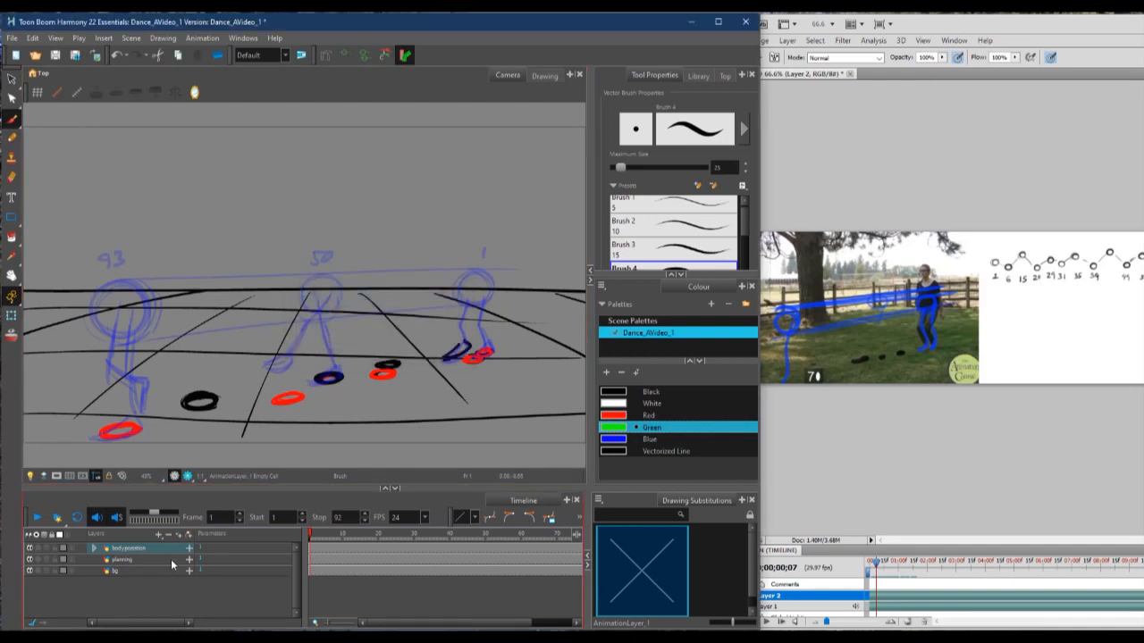
Expand the bodyposition layer and move AnimationLayer_1 out of it to the top of the layer stack
click(93, 548)
click(162, 560)
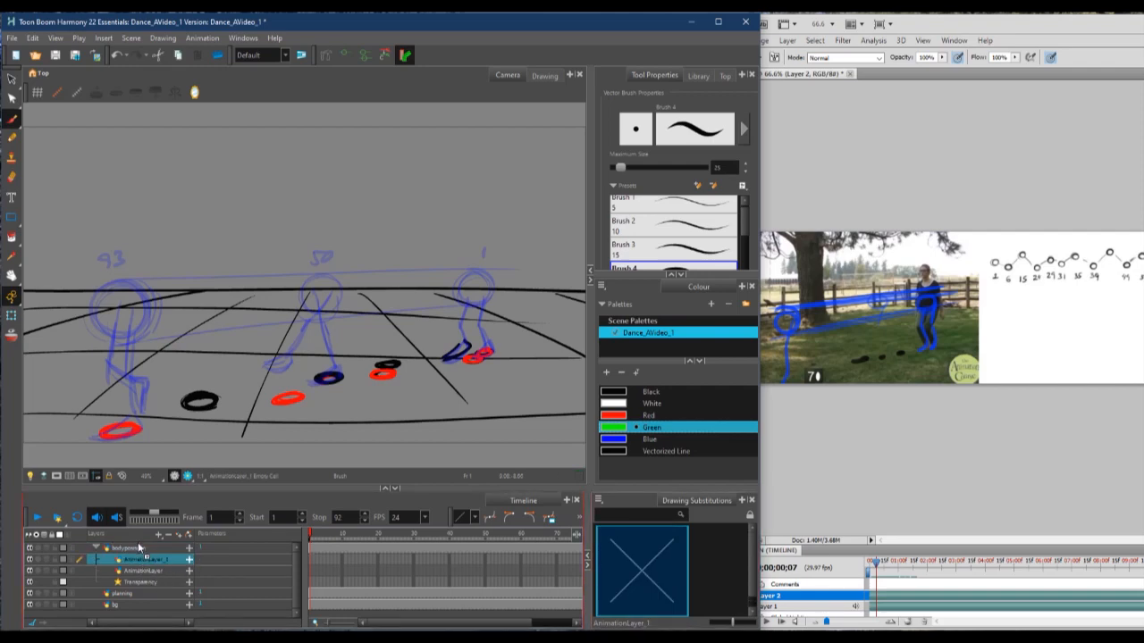
drag(138, 542, 137, 542)
Delete the AnimationLayer nested under bodyposition and rename the top drawing layer AnimationLayer
click(143, 572)
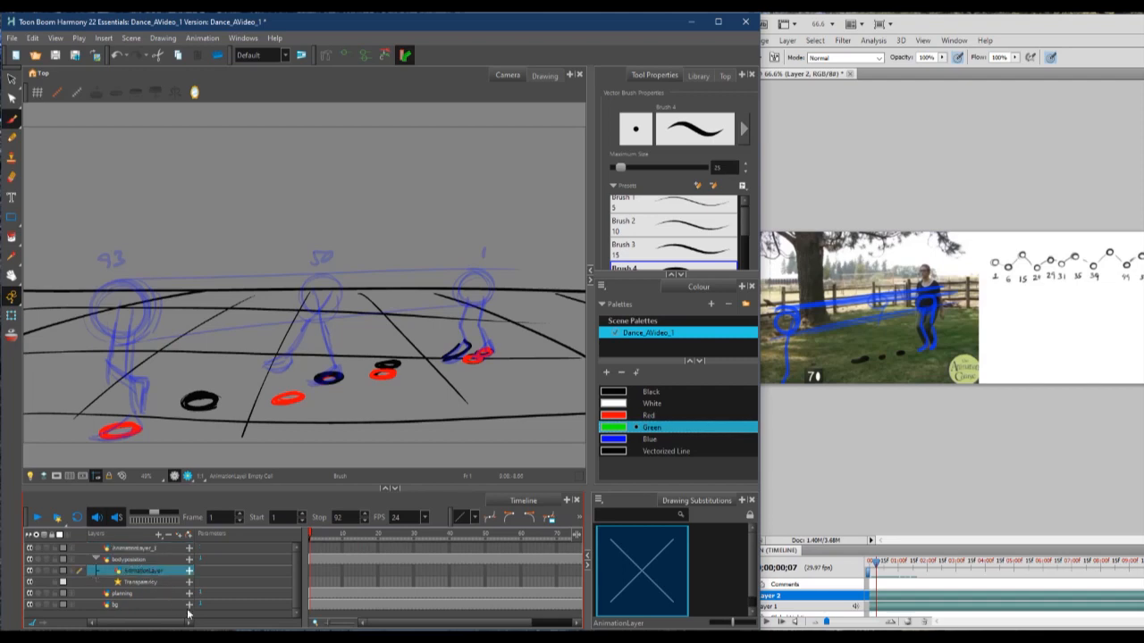
right_click(163, 569)
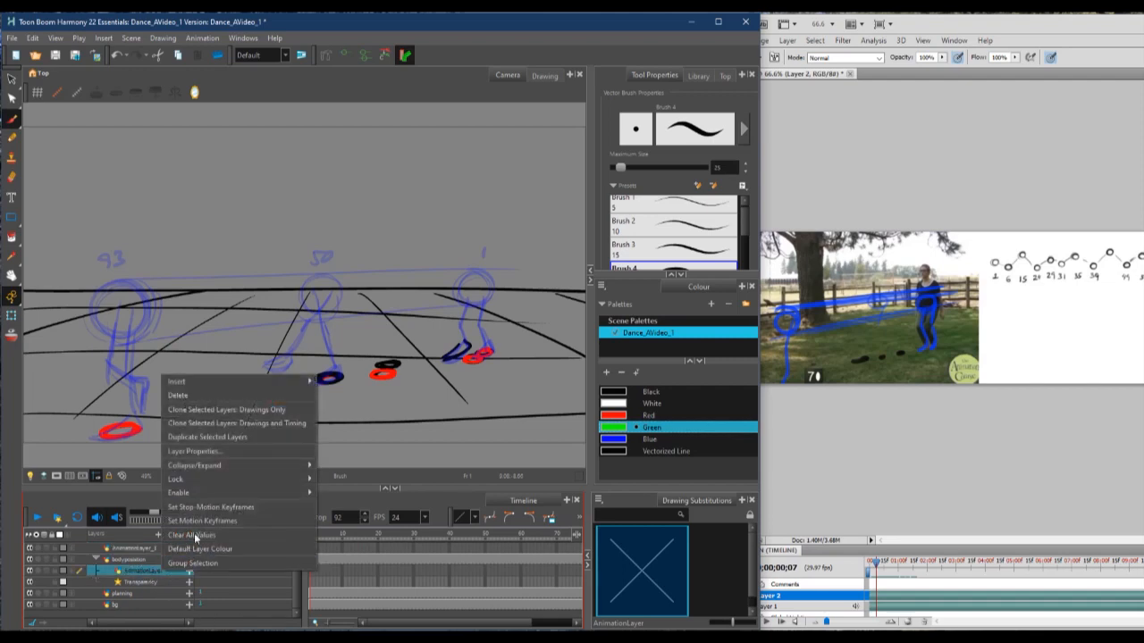
click(187, 395)
click(134, 548)
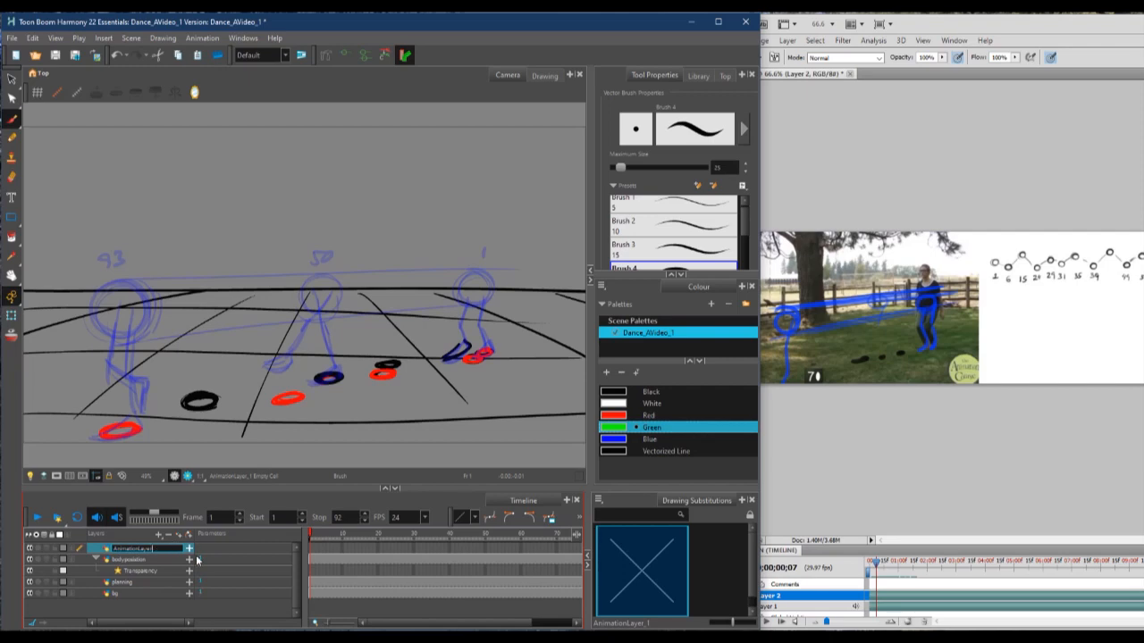
key(Return)
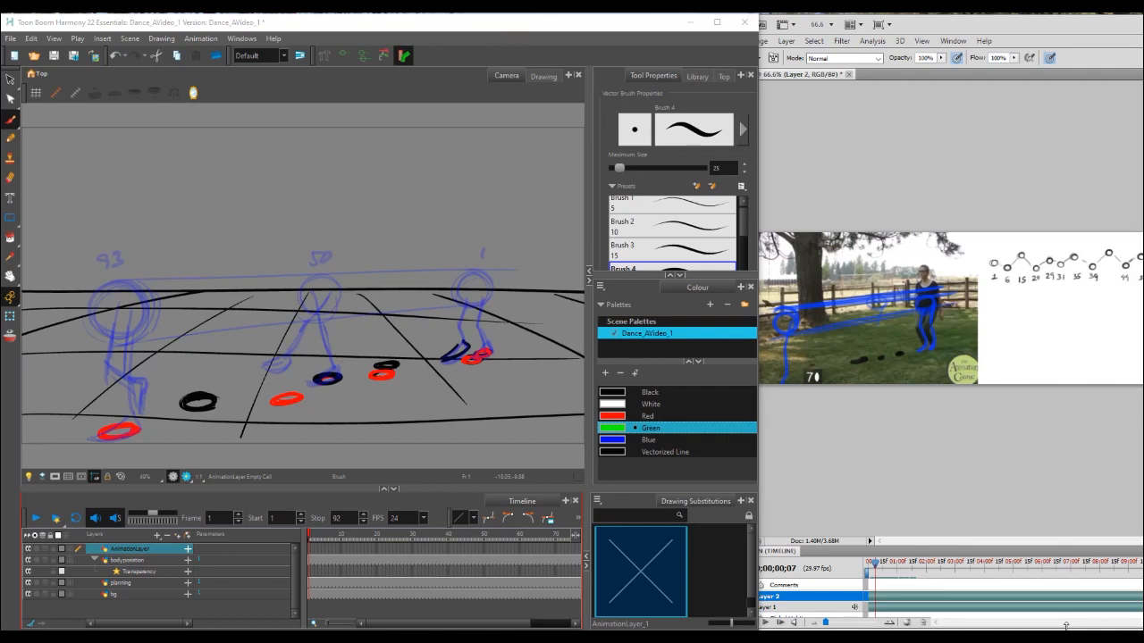
click(128, 587)
click(157, 540)
click(158, 537)
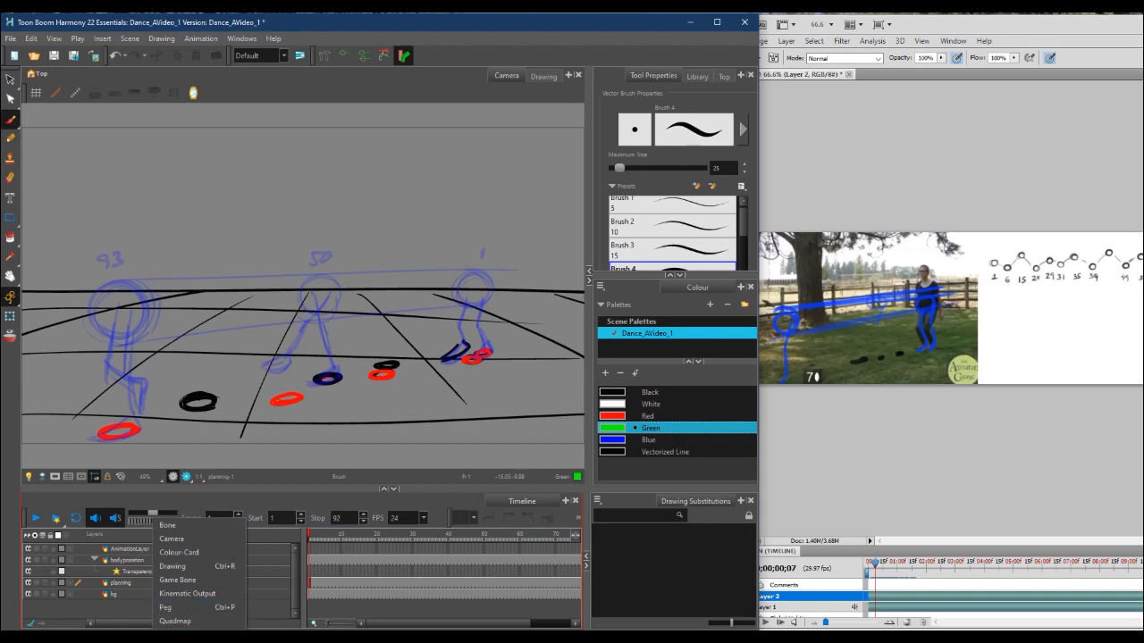
mouse_move(193, 634)
click(282, 635)
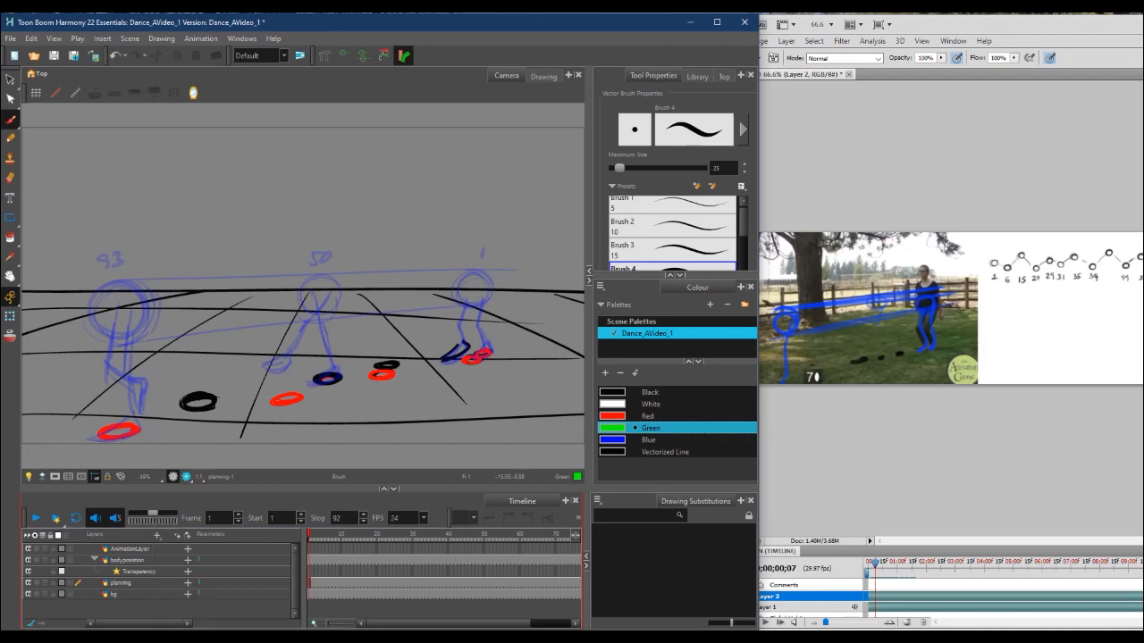
Add a Transparency effect to the planning layer and set its transparency to 75
click(115, 583)
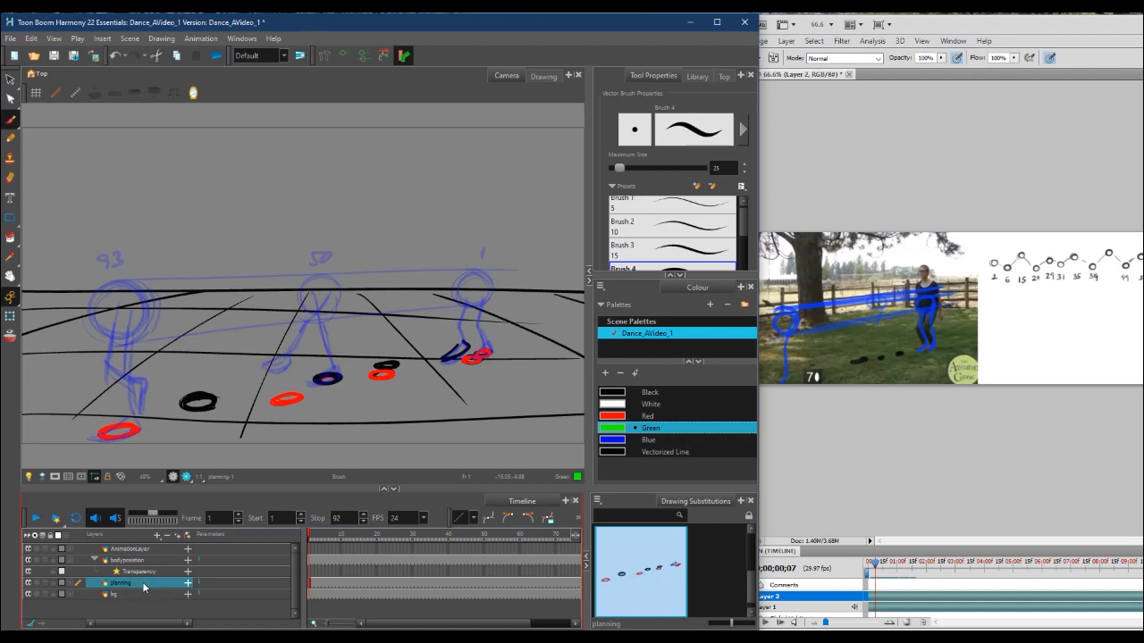
click(160, 534)
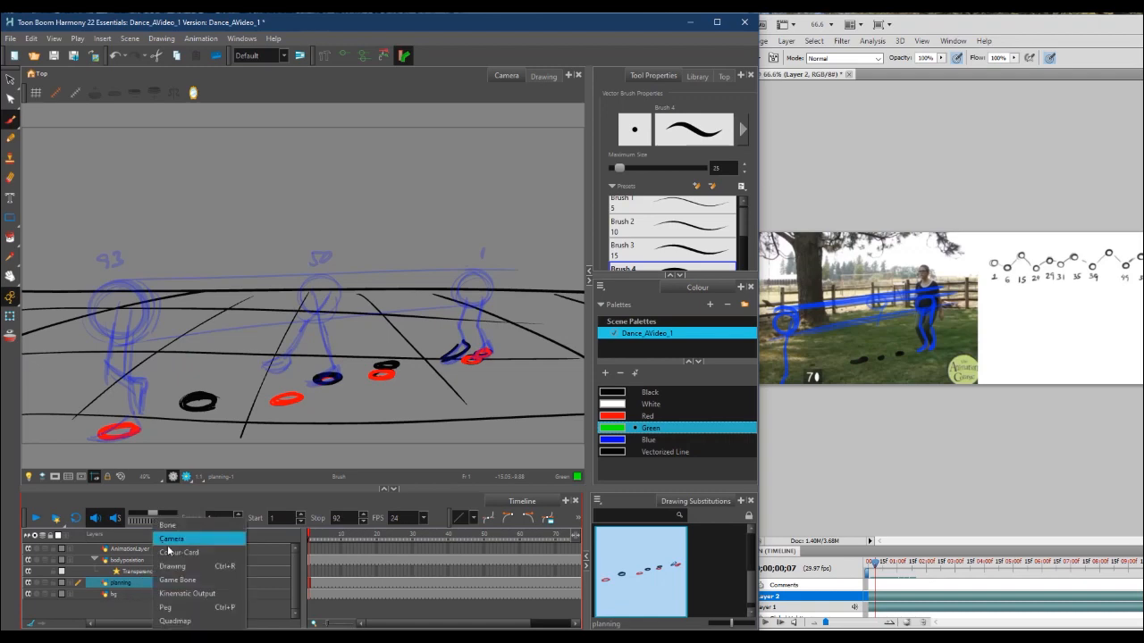
mouse_move(188, 634)
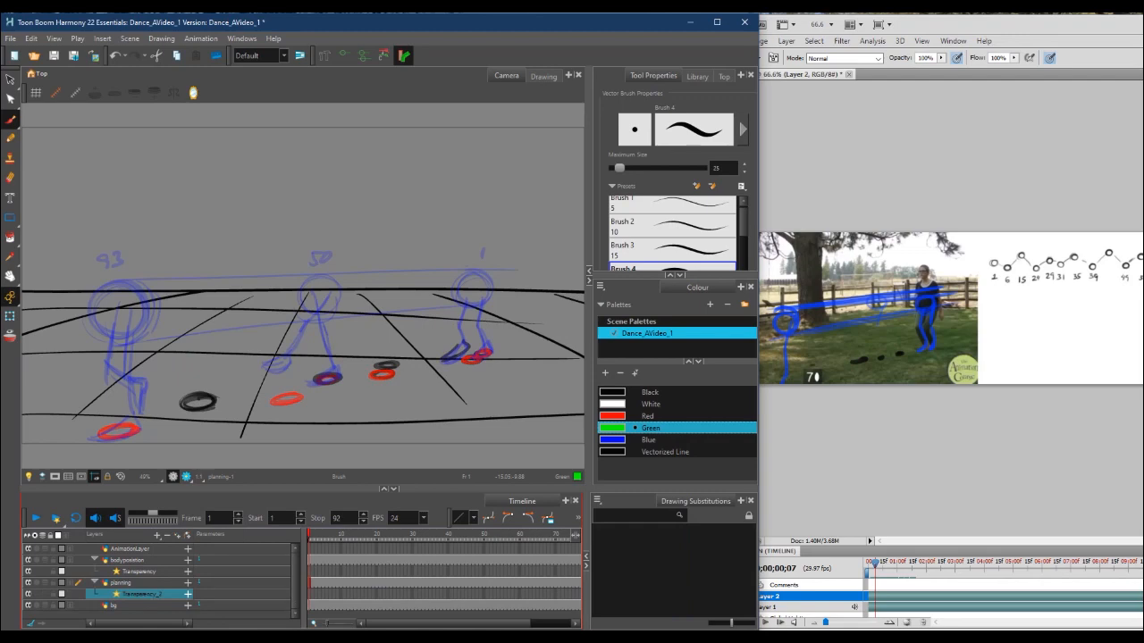
double_click(118, 594)
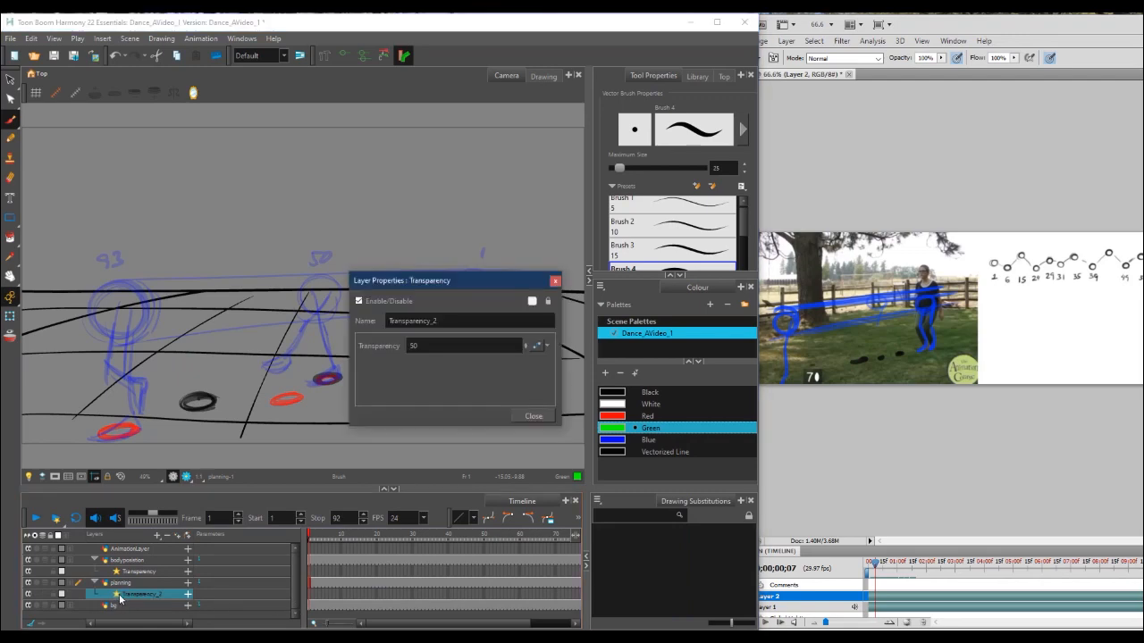
double_click(428, 347)
text(75)
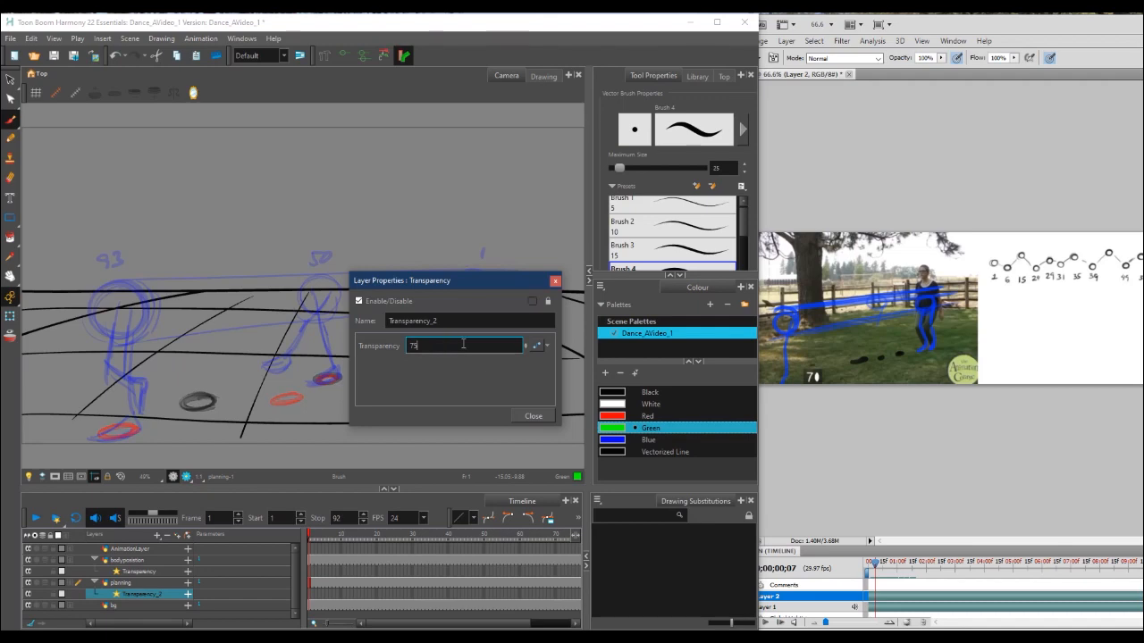
click(555, 281)
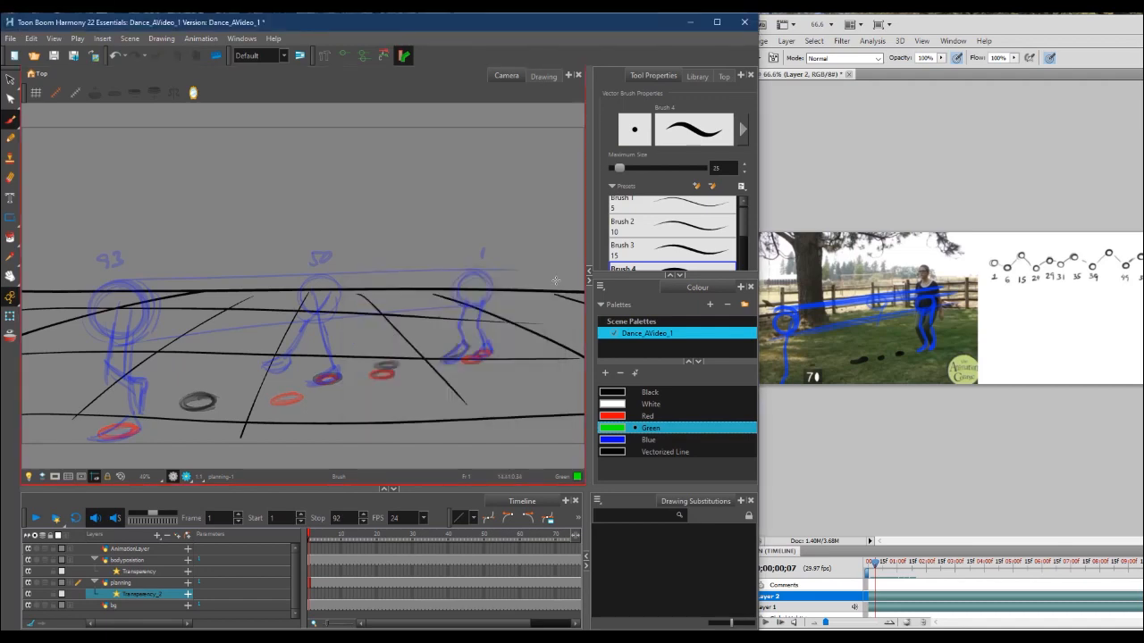
Select frame 1 of AnimationLayer, then switch to Photoshop and set the reference video to its first frame at 0;00;00;00
click(312, 549)
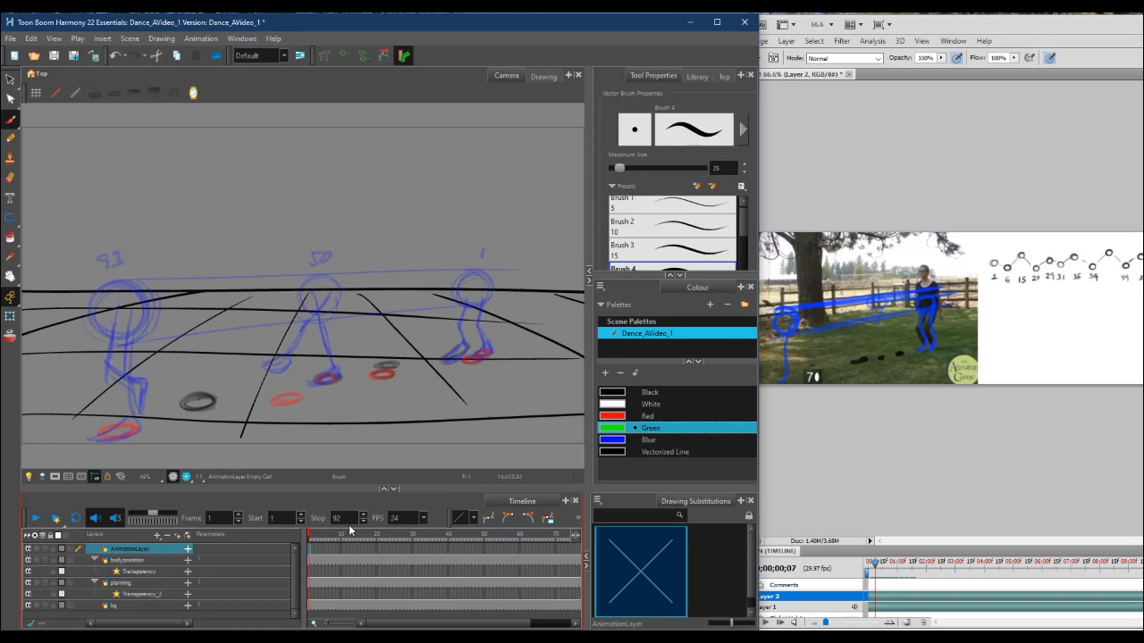
click(876, 565)
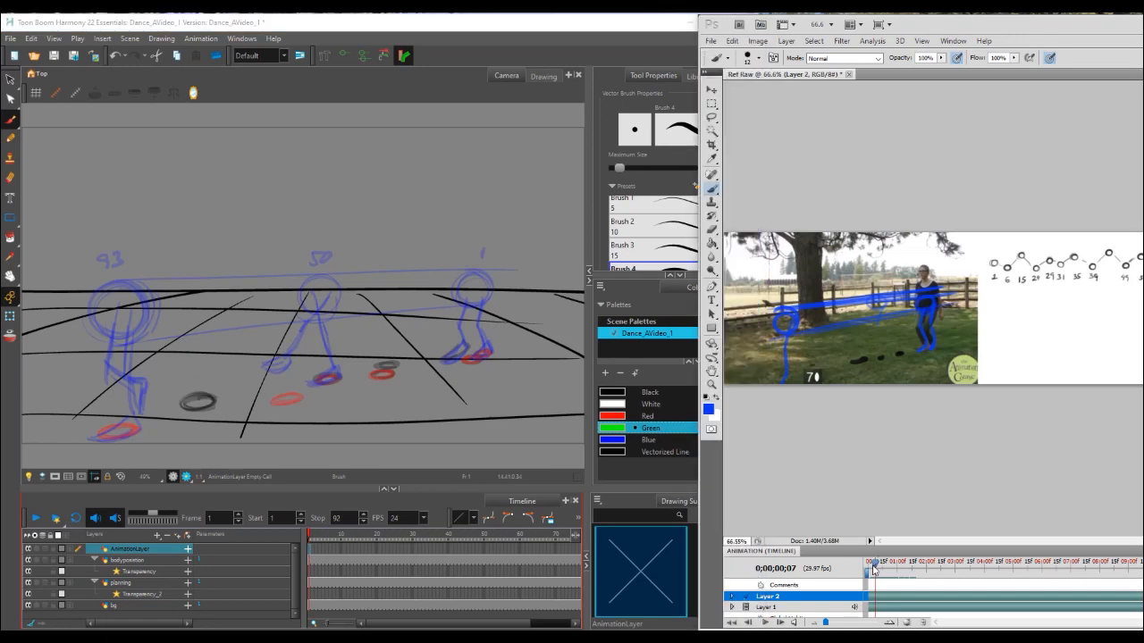
click(868, 568)
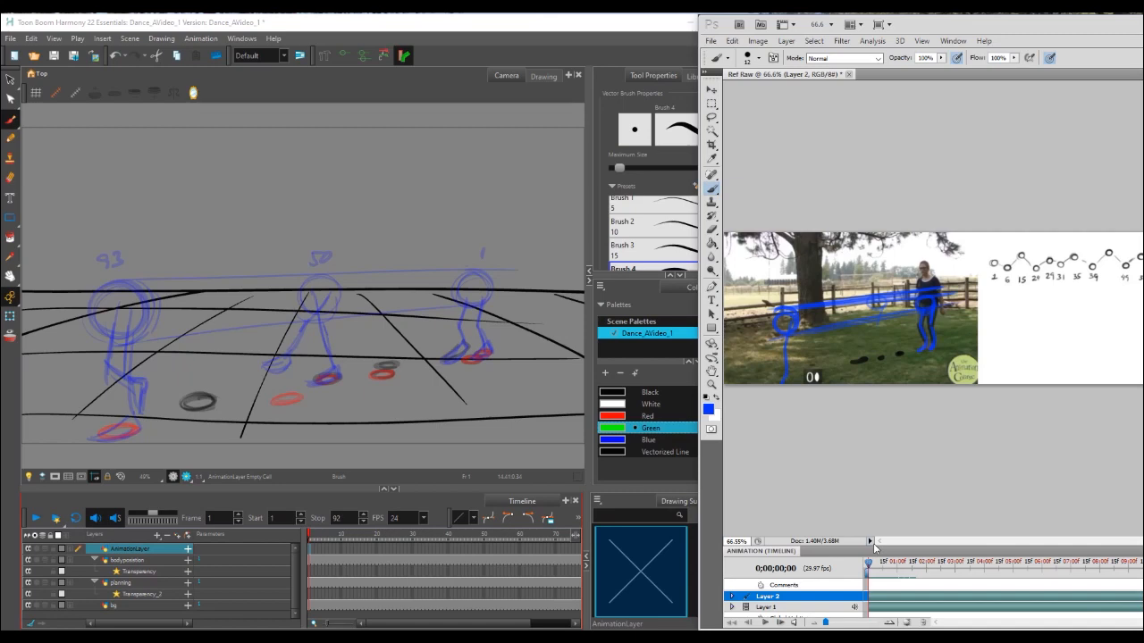
drag(450, 360, 465, 344)
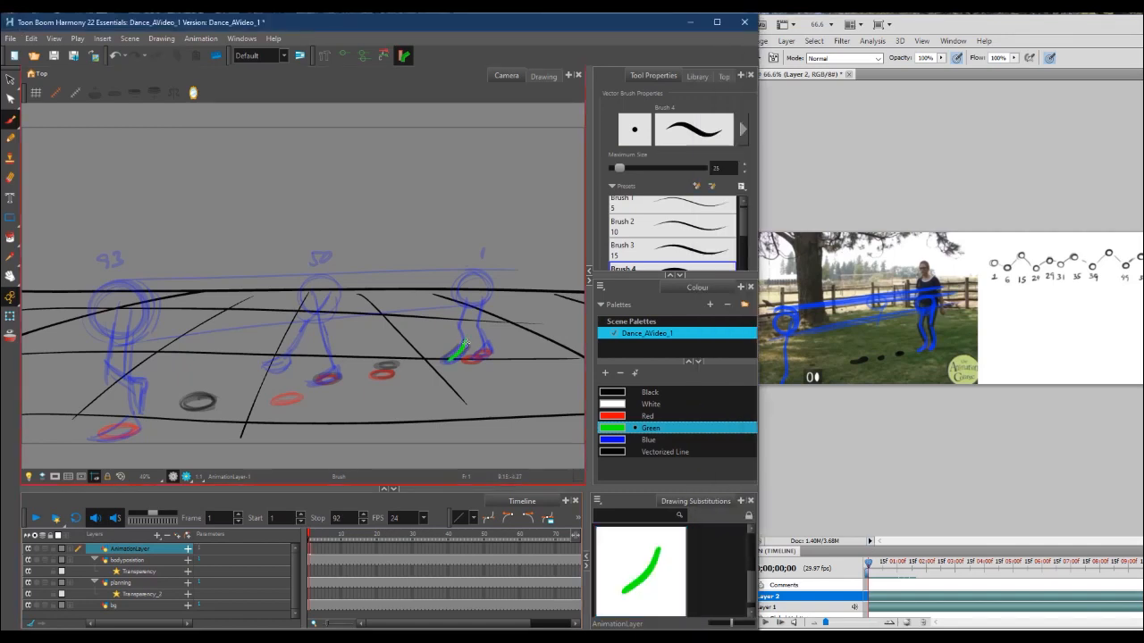
key(ctrl+z)
key(ctrl+z)
In Harmony, trace the frame 1 pose in green using the Pencil with maximum size 8 and centerline smoothing 4
click(11, 139)
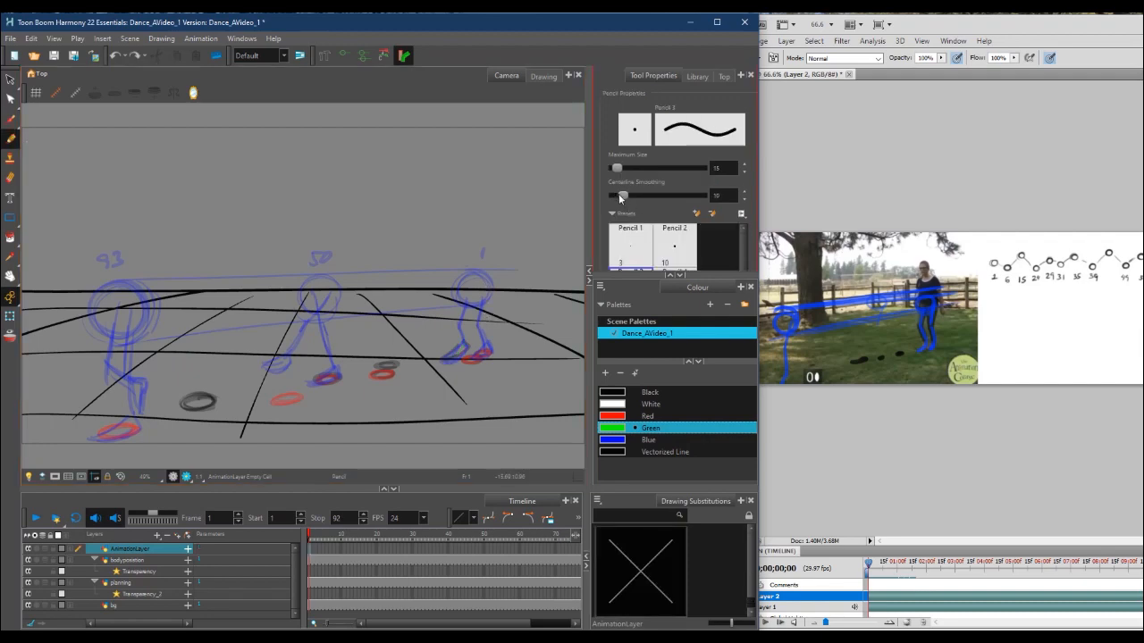
drag(623, 195, 613, 169)
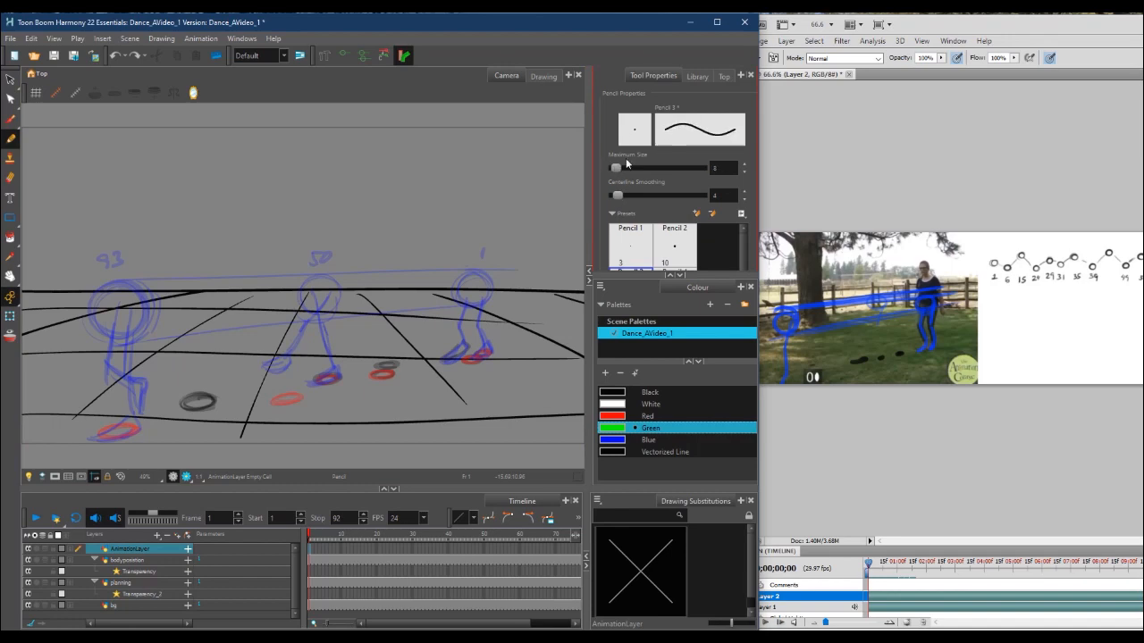
mouse_move(467, 340)
mouse_down()
mouse_move(445, 361)
mouse_move(468, 345)
mouse_move(472, 359)
mouse_move(489, 352)
mouse_move(475, 360)
mouse_up()
mouse_move(466, 302)
mouse_down()
mouse_move(460, 322)
mouse_move(479, 326)
mouse_move(486, 351)
mouse_move(474, 358)
mouse_move(490, 351)
mouse_up()
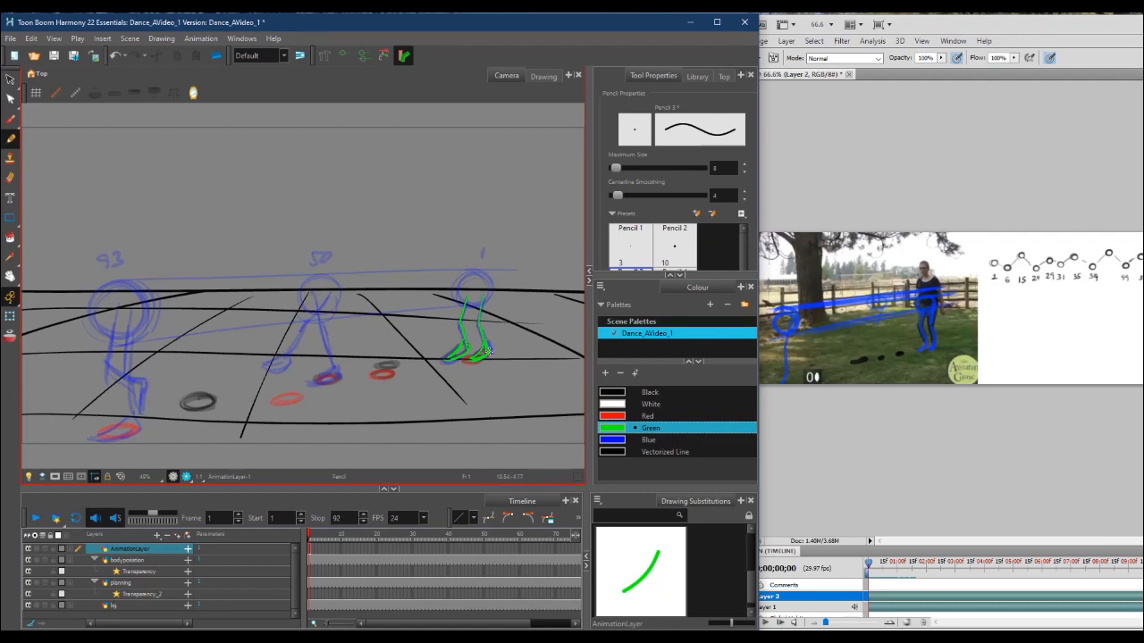
drag(479, 299, 486, 281)
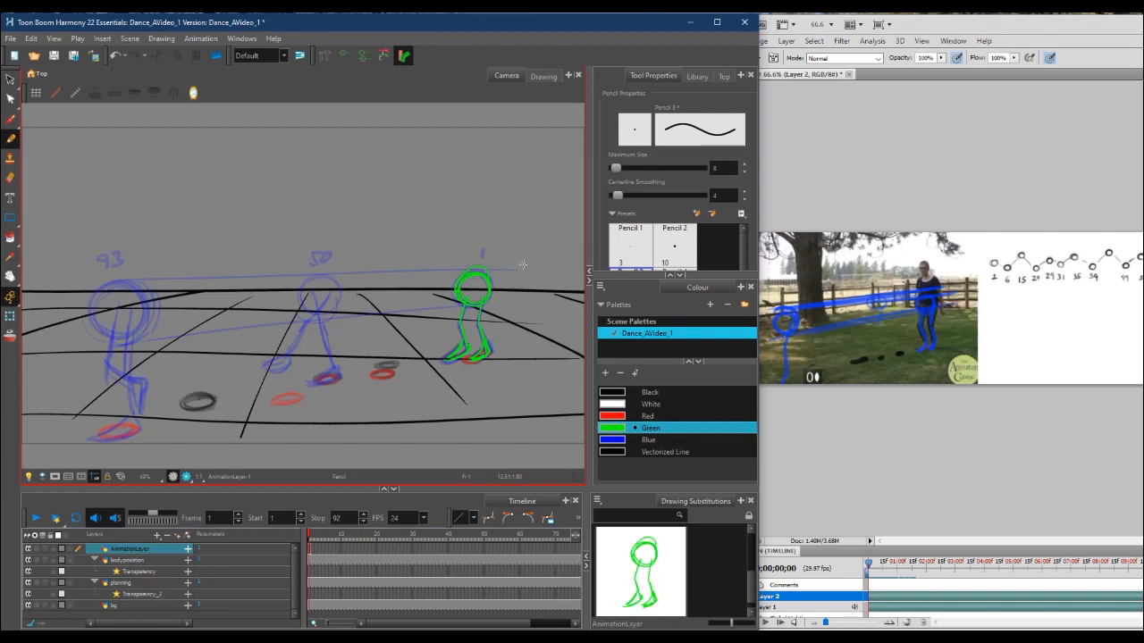
Go to frame 6 of AnimationLayer and enable Onion Skin with its range extended back to frame 1
click(321, 538)
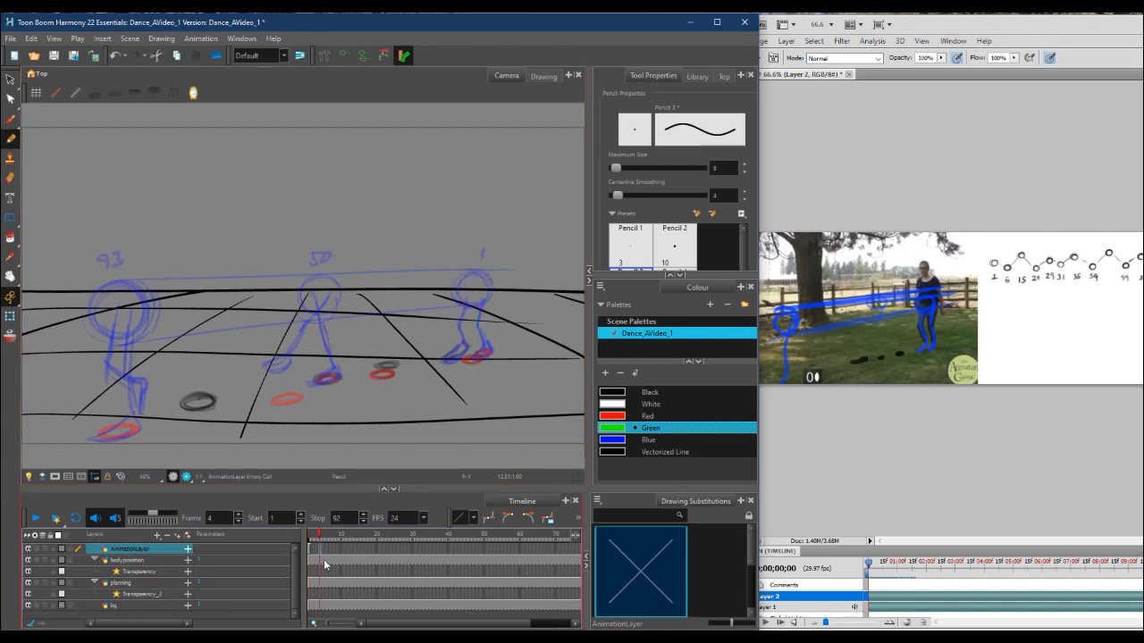
drag(322, 537, 328, 537)
click(10, 336)
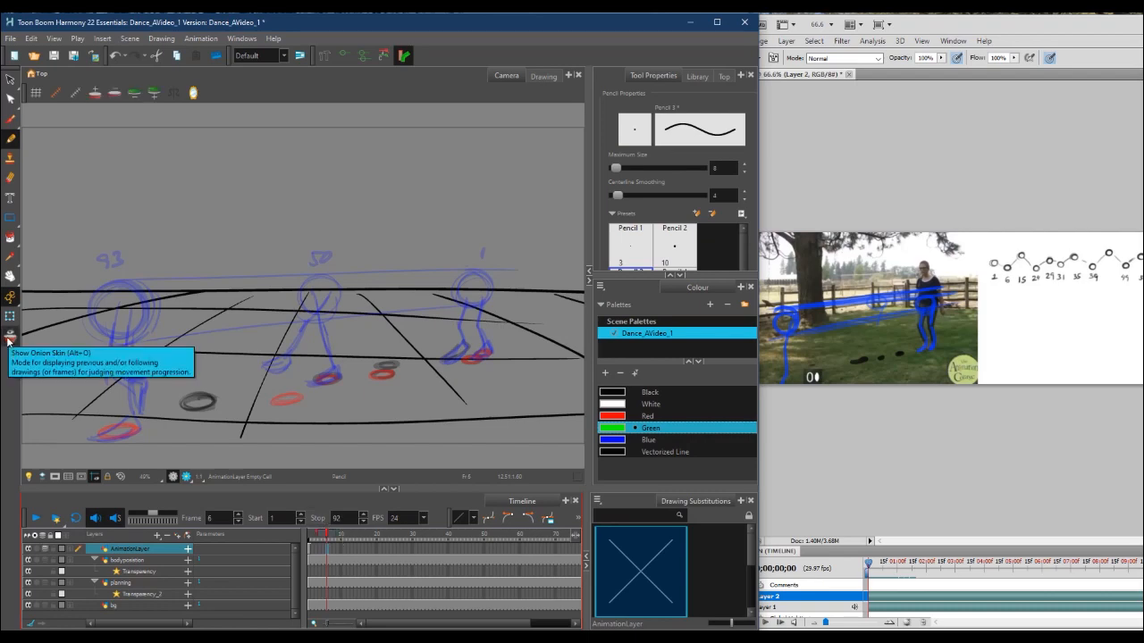
drag(316, 536, 307, 537)
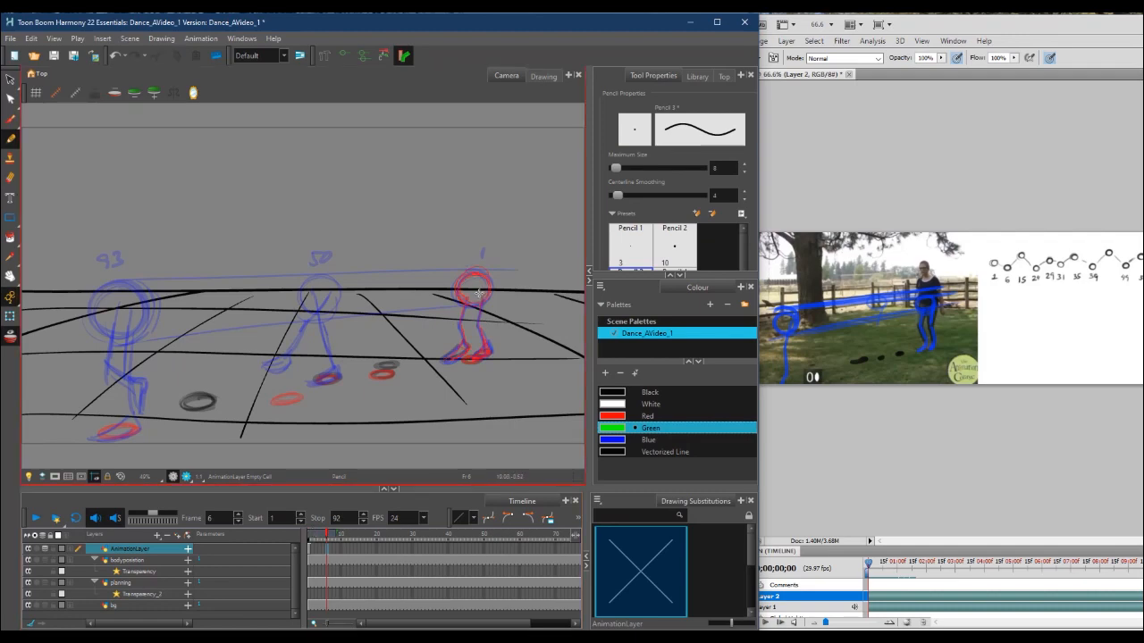
Set the Photoshop reference to 0;00;00;05 and draw the matching crouched pose in green on frame 6 in Harmony
click(869, 564)
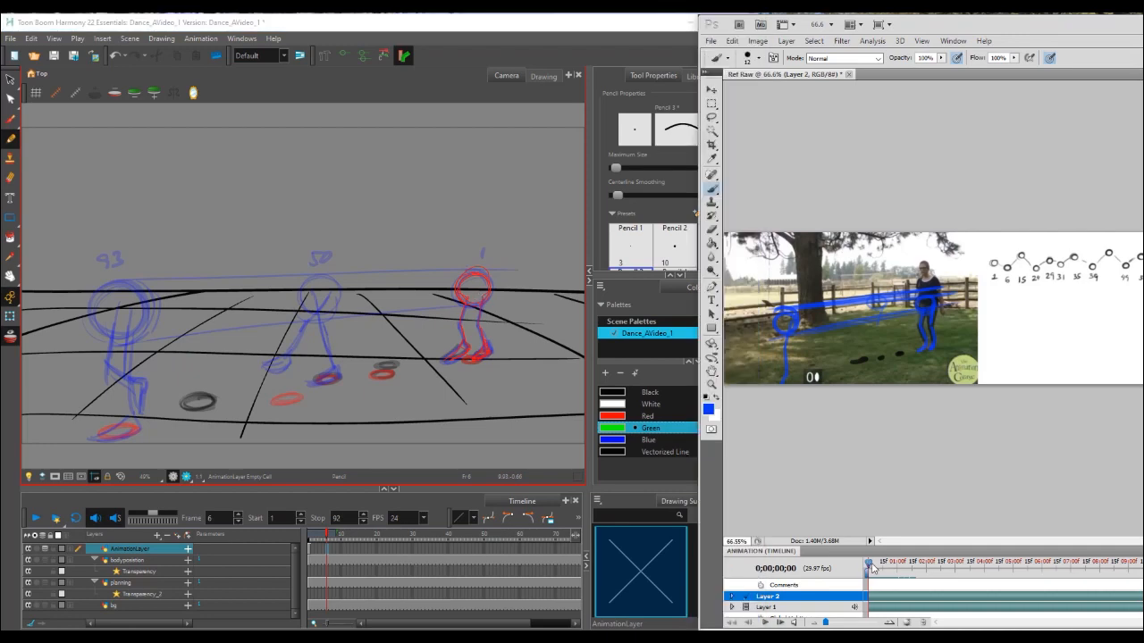
drag(868, 564, 874, 565)
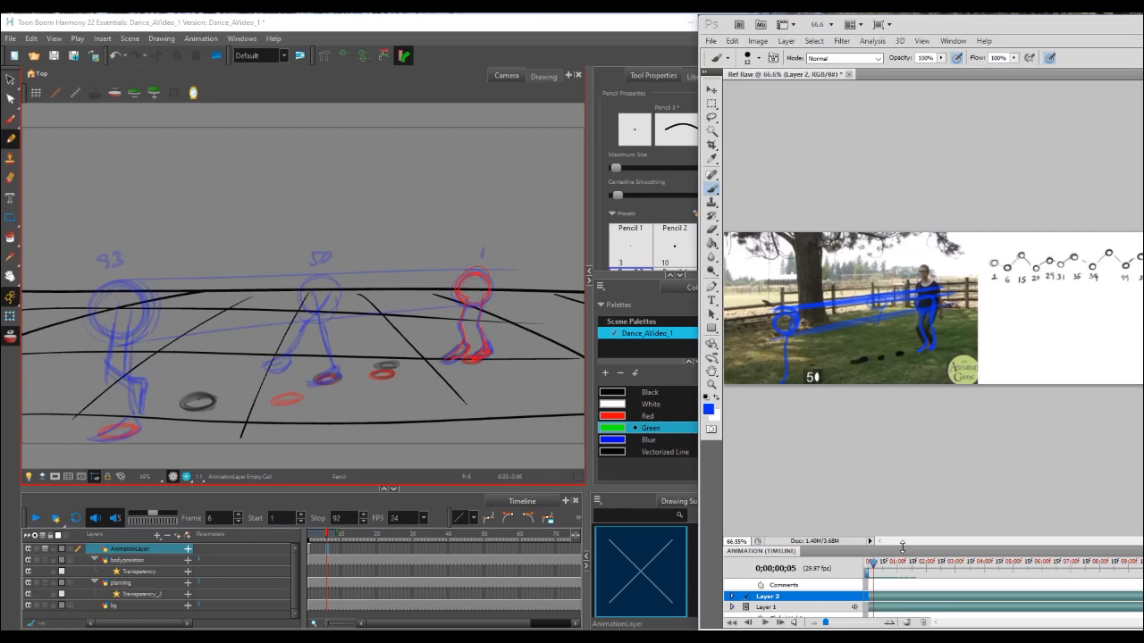
click(469, 284)
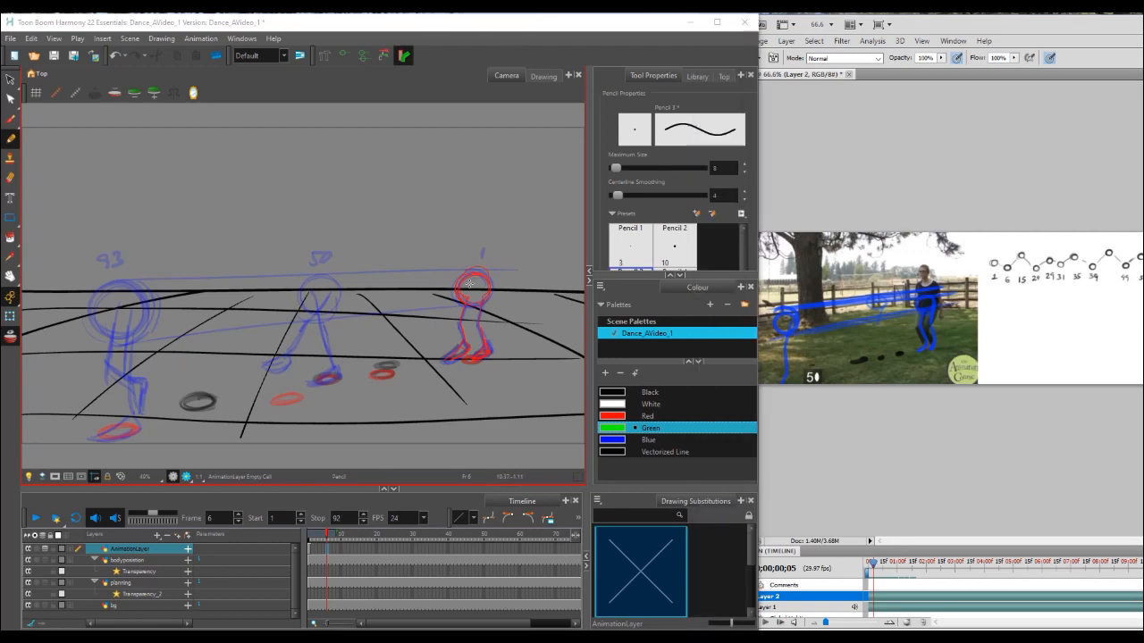
mouse_move(464, 282)
mouse_down()
mouse_move(487, 304)
mouse_move(457, 303)
mouse_move(469, 295)
mouse_move(492, 316)
mouse_move(484, 297)
mouse_move(475, 329)
mouse_move(486, 347)
mouse_move(470, 359)
mouse_move(489, 354)
mouse_move(464, 347)
mouse_move(446, 362)
mouse_up()
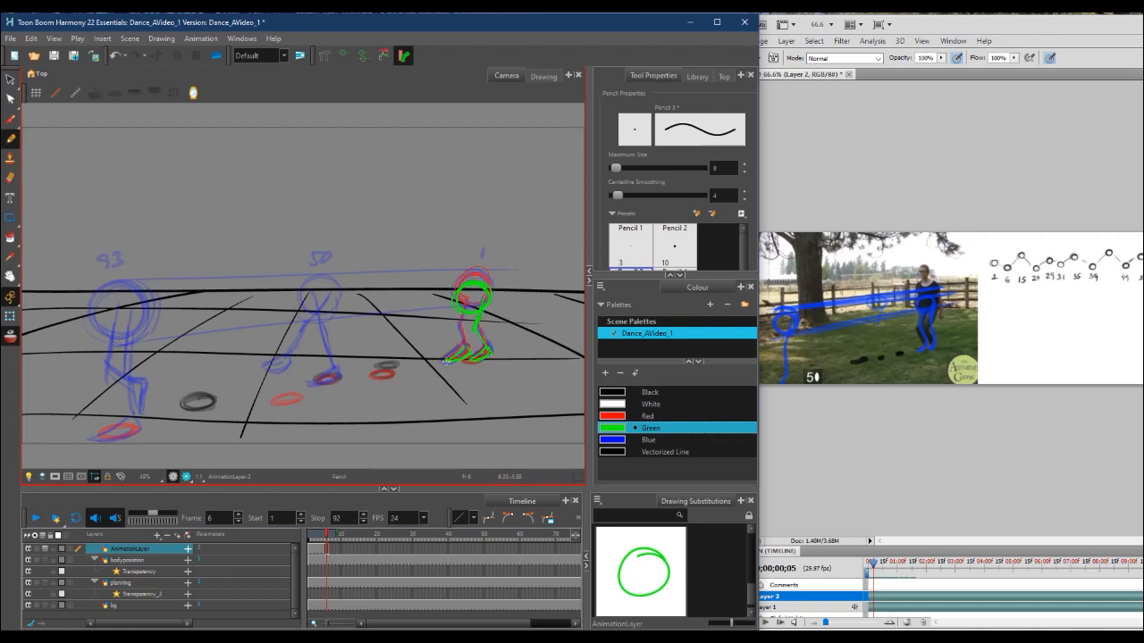
drag(459, 334, 464, 353)
drag(491, 296, 487, 286)
drag(326, 536, 313, 541)
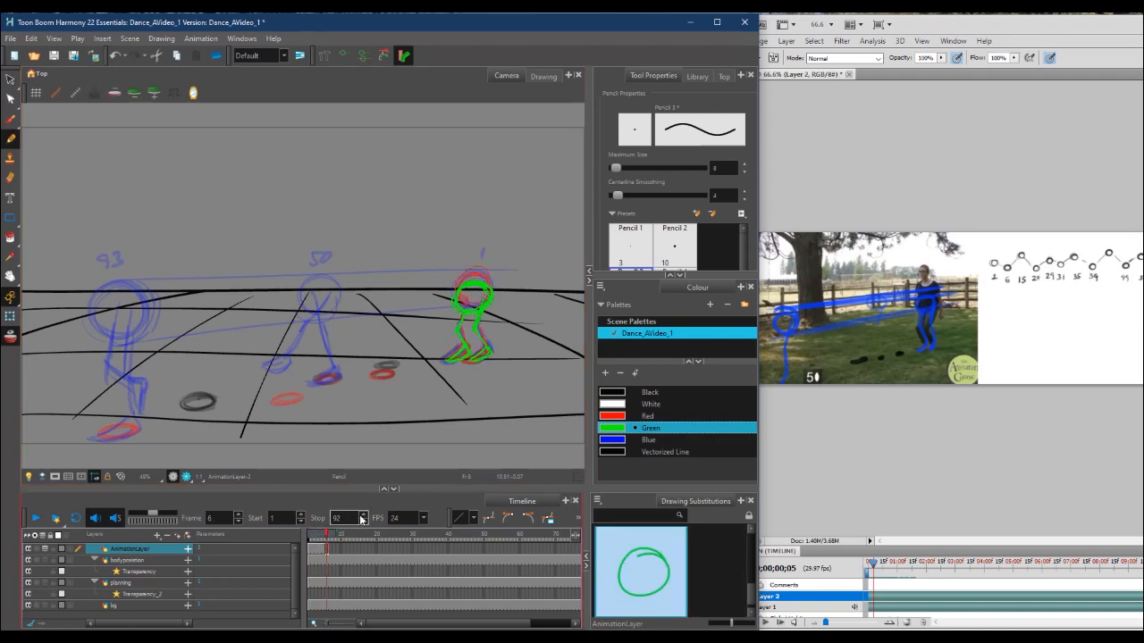
Set the Photoshop reference to 0;00;00;16, go to frame 15 in Harmony, and extend the onion skin to the earlier poses
click(879, 570)
click(883, 564)
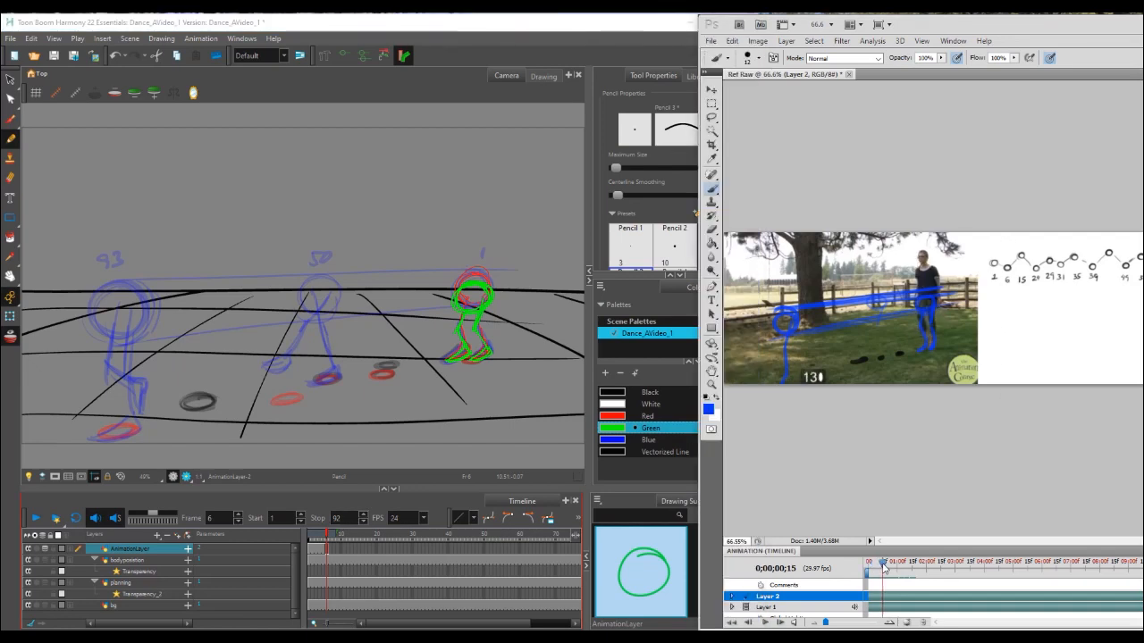
mouse_move(883, 568)
mouse_down()
mouse_move(894, 569)
mouse_move(883, 569)
mouse_up()
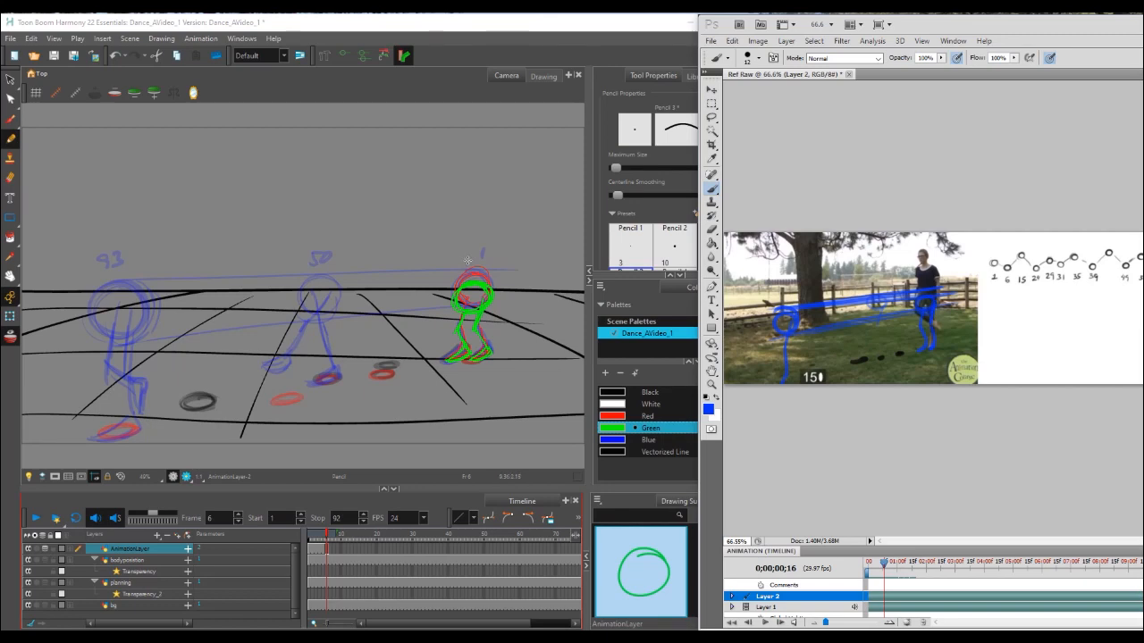
click(352, 541)
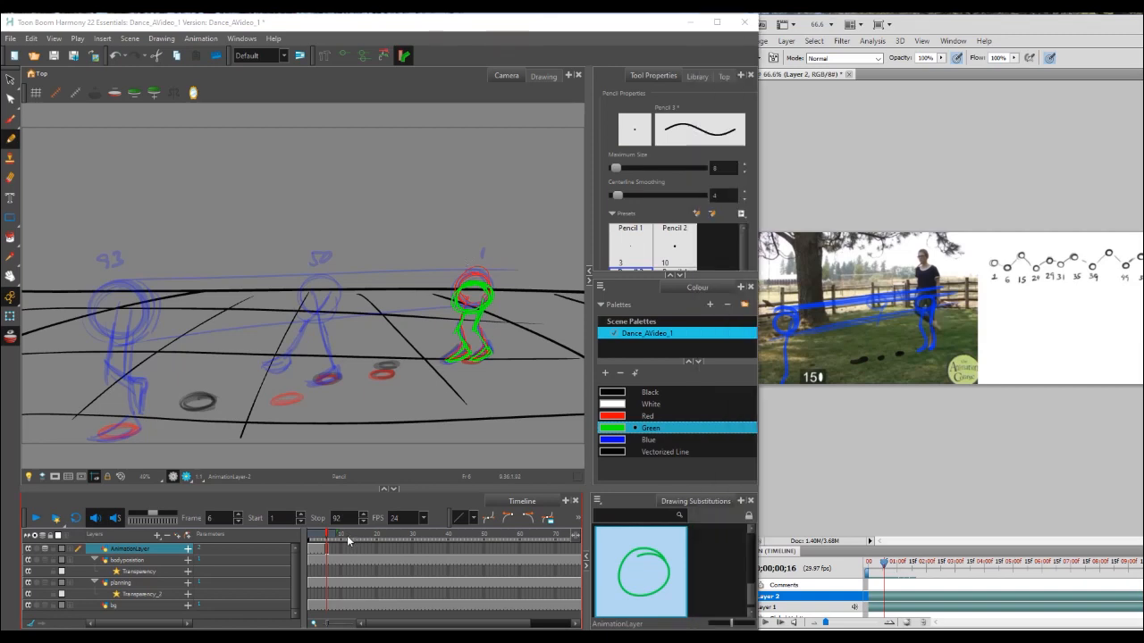
mouse_move(351, 541)
mouse_down()
mouse_move(361, 537)
mouse_move(318, 535)
mouse_up()
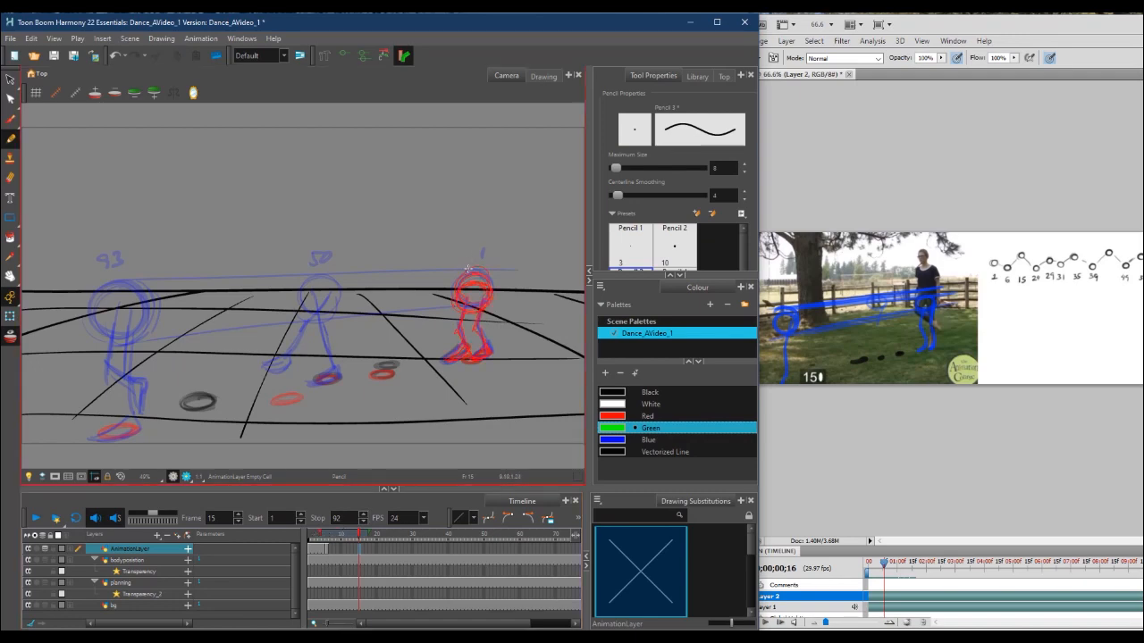
Draw the raised-leg pose in green on frame 15, fading the blue planning drawing in Photoshop to check the reference legs
drag(467, 268, 471, 287)
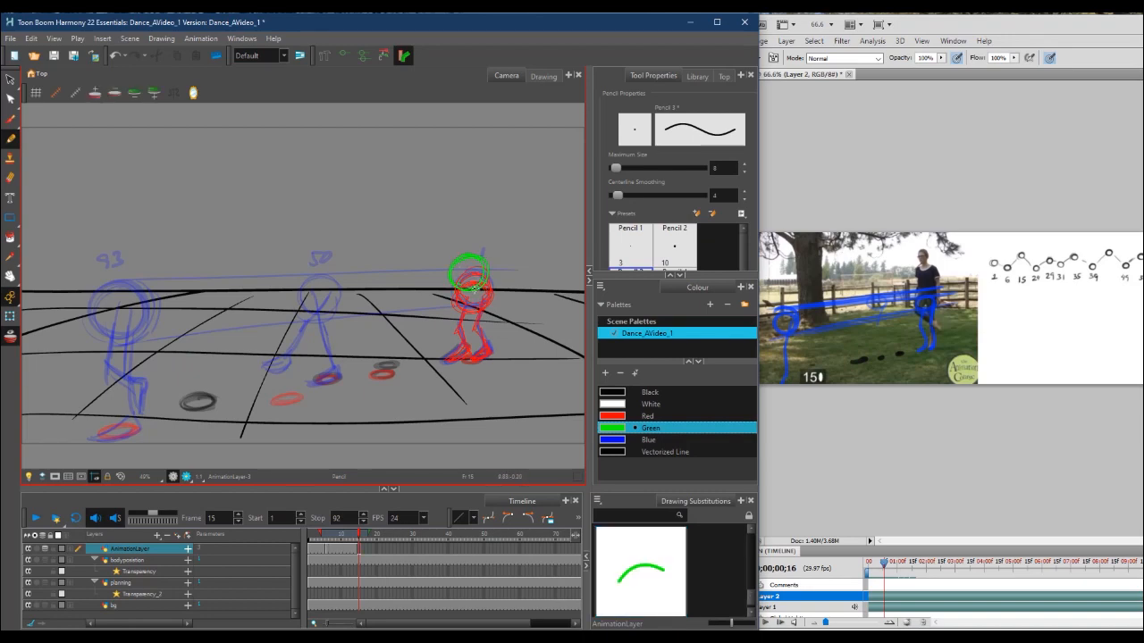
click(956, 487)
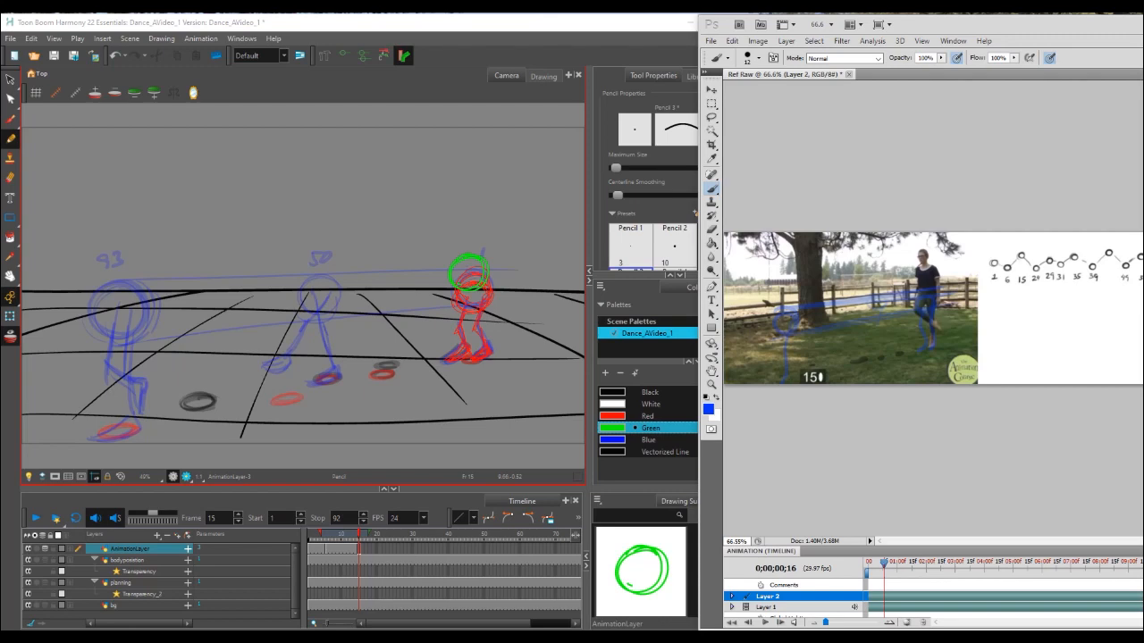
click(507, 23)
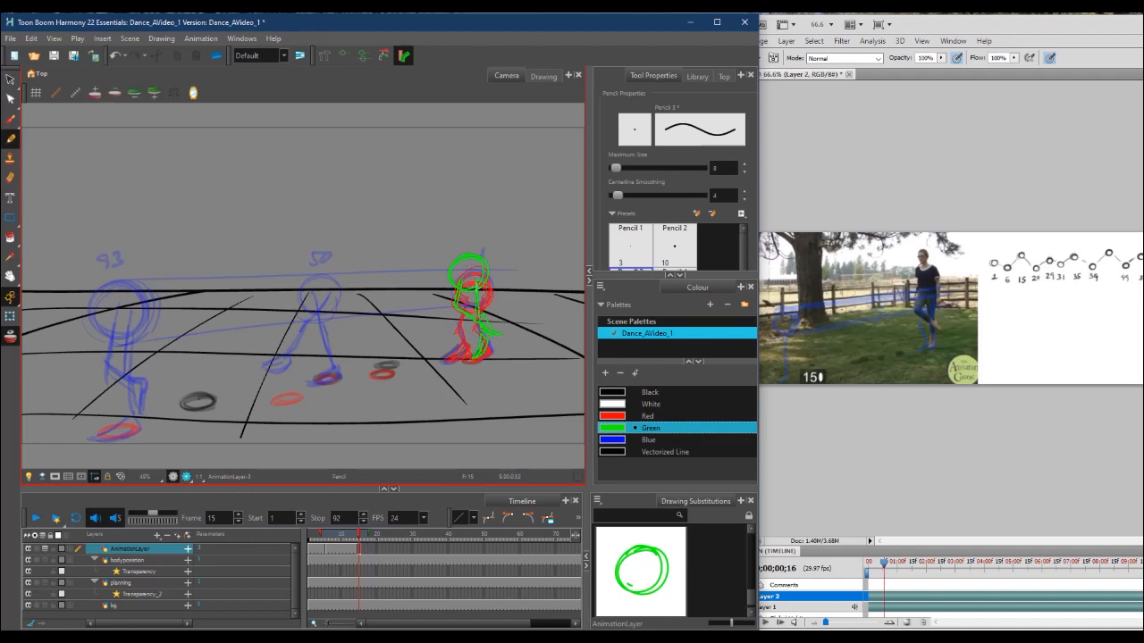
mouse_move(362, 538)
mouse_down()
mouse_move(331, 539)
mouse_move(373, 539)
mouse_move(330, 542)
mouse_move(360, 539)
mouse_up()
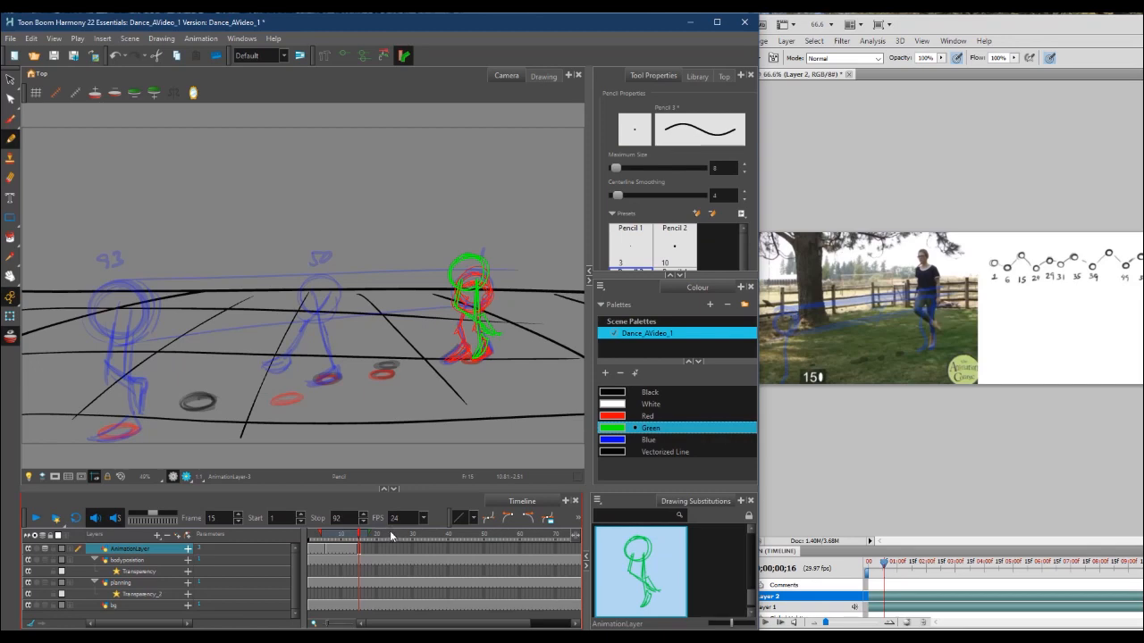
Step through the Photoshop reference to the wide-step pose and leave the video at 0;00;00;29
click(890, 566)
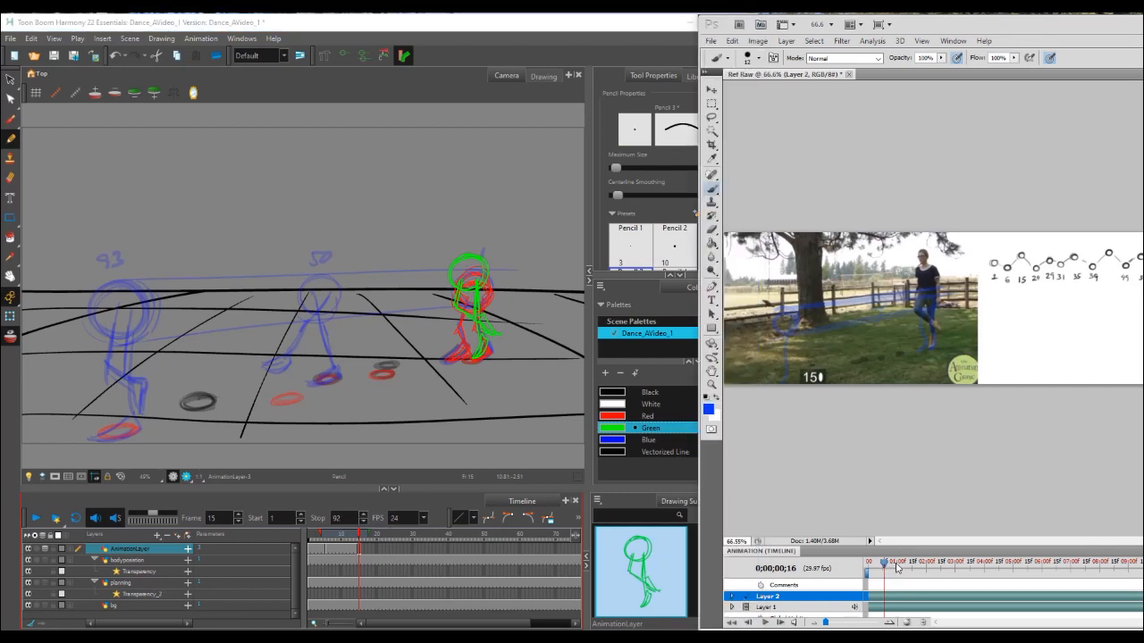
click(889, 566)
drag(889, 566, 896, 567)
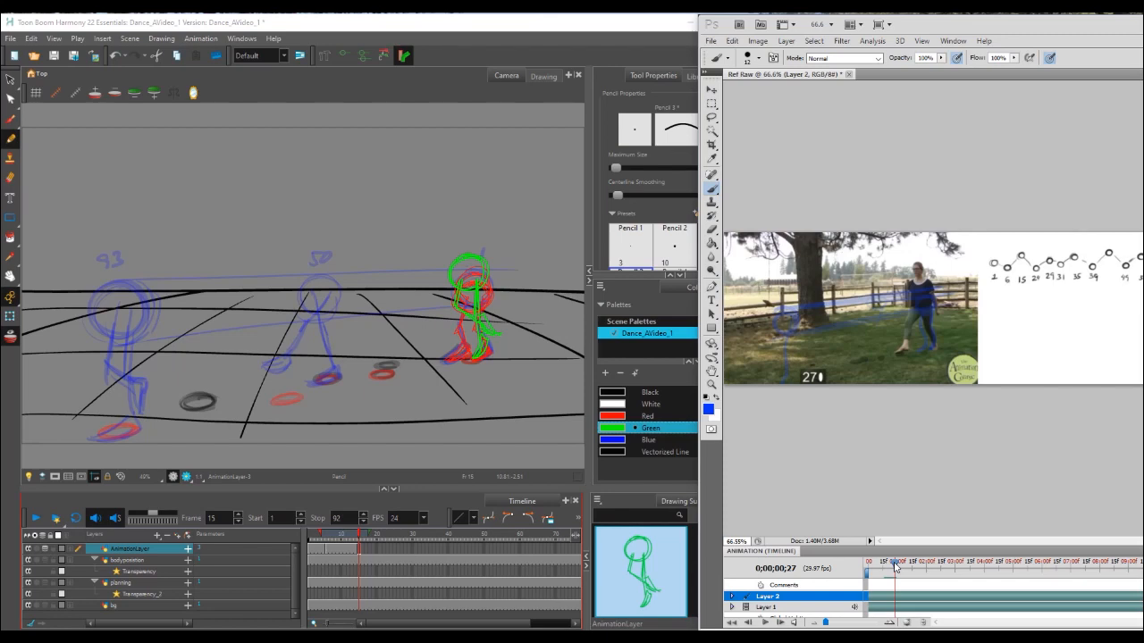
drag(895, 566, 902, 563)
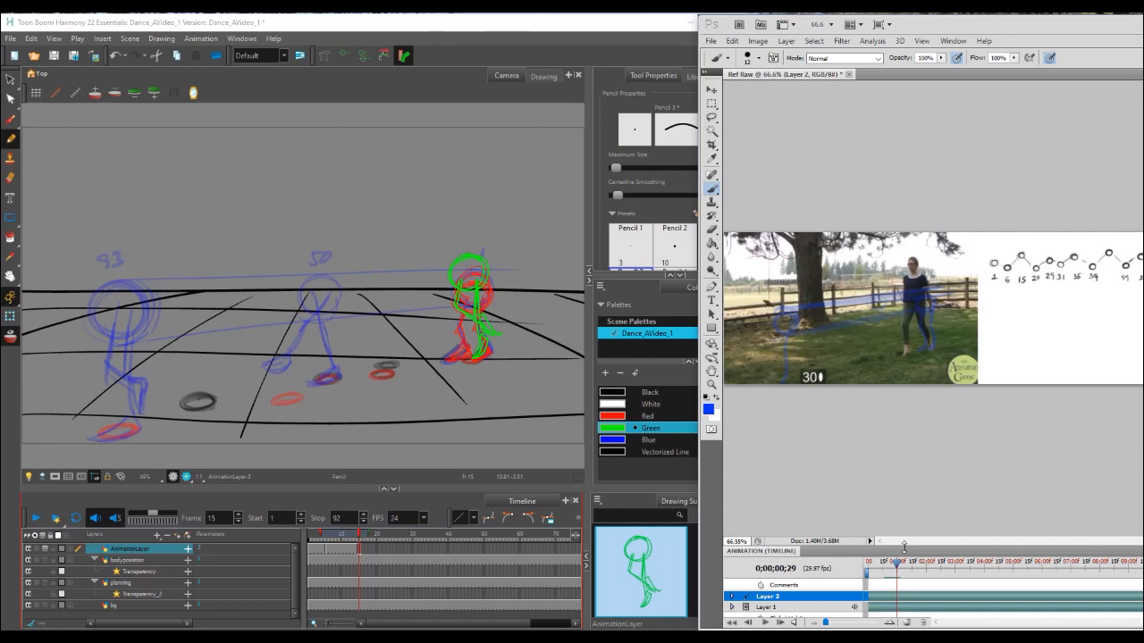
Go to frame 29 of AnimationLayer in Harmony and extend the onion skin range back over the earlier poses
click(406, 538)
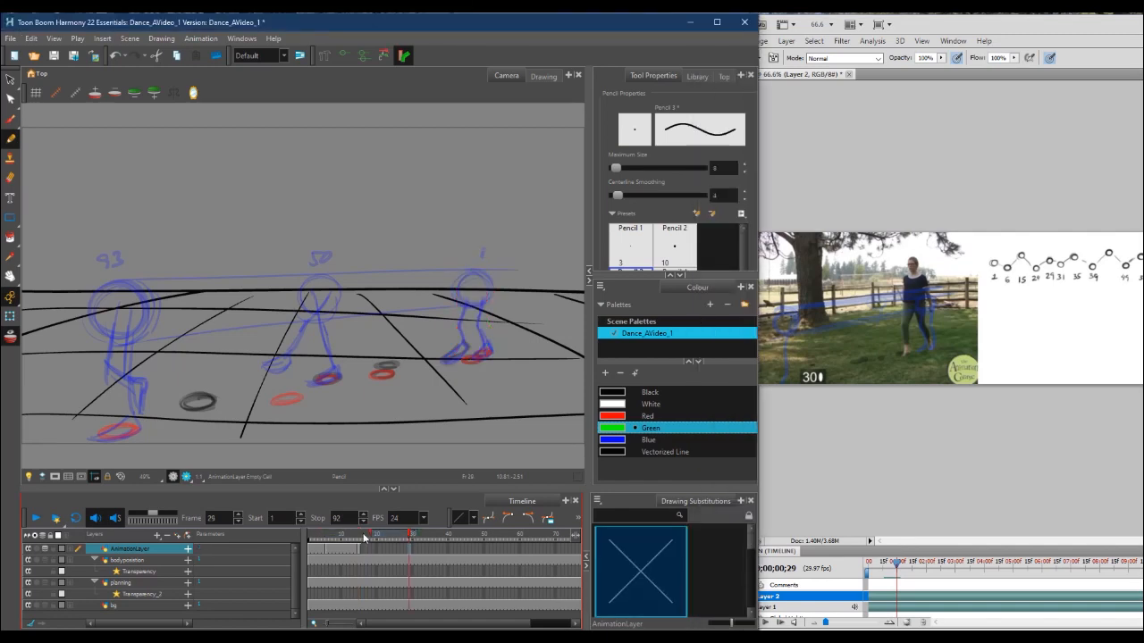
key(period)
click(357, 536)
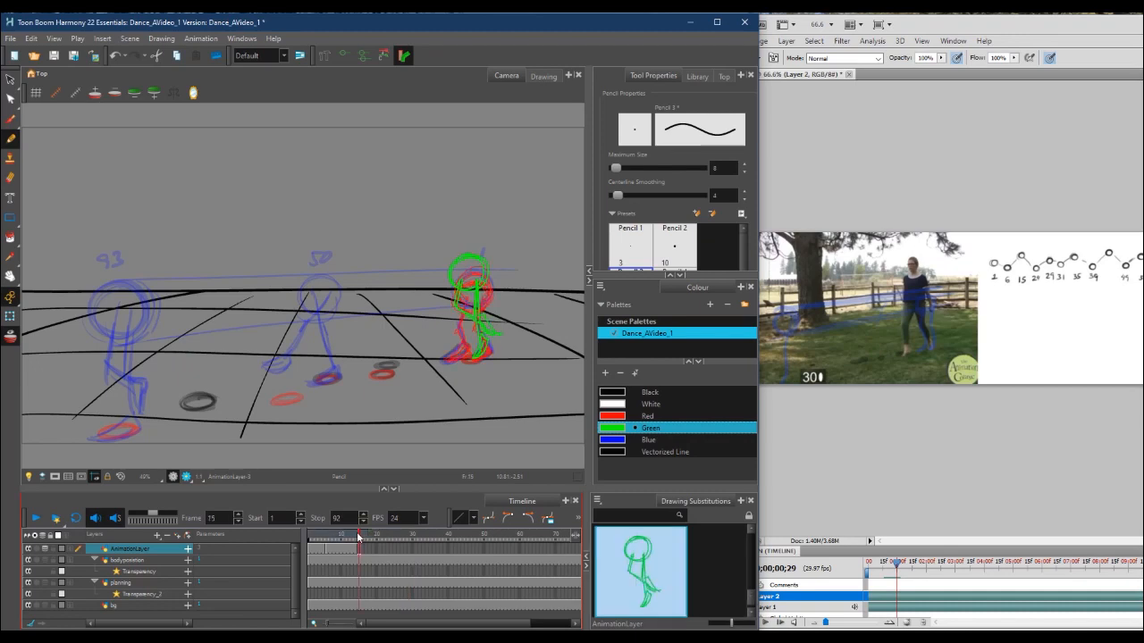
click(412, 538)
drag(356, 536, 350, 534)
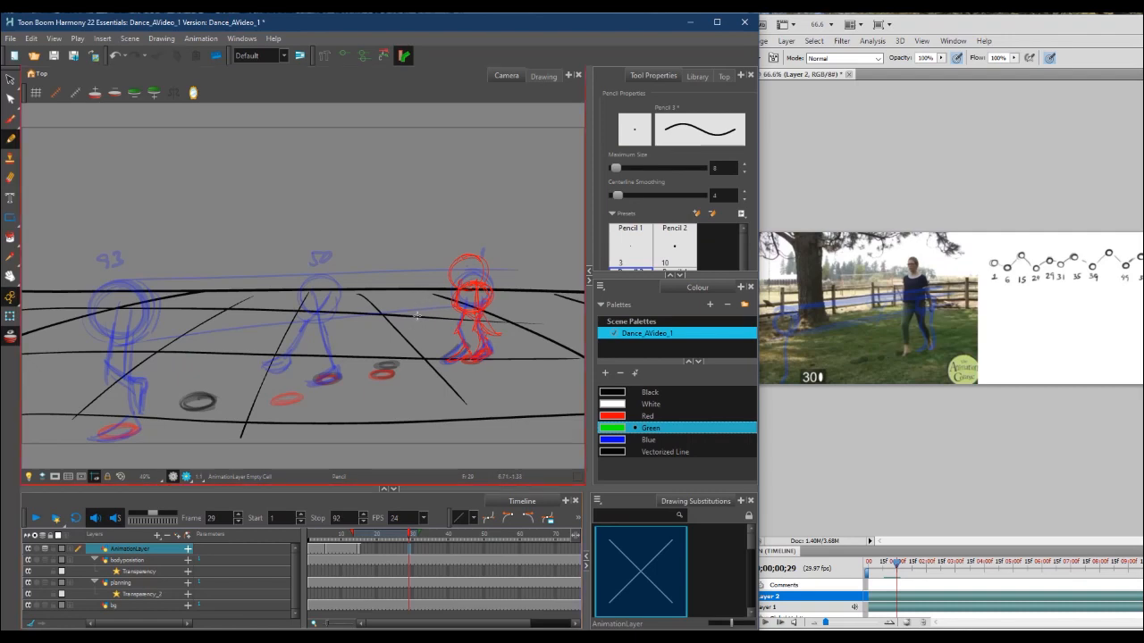
Draw the wide-step pose in green on frame 29, with the front foot on the nearest planned footprint and a body circle above
drag(423, 299, 390, 366)
mouse_move(414, 302)
mouse_down()
mouse_move(390, 368)
mouse_move(413, 340)
mouse_up()
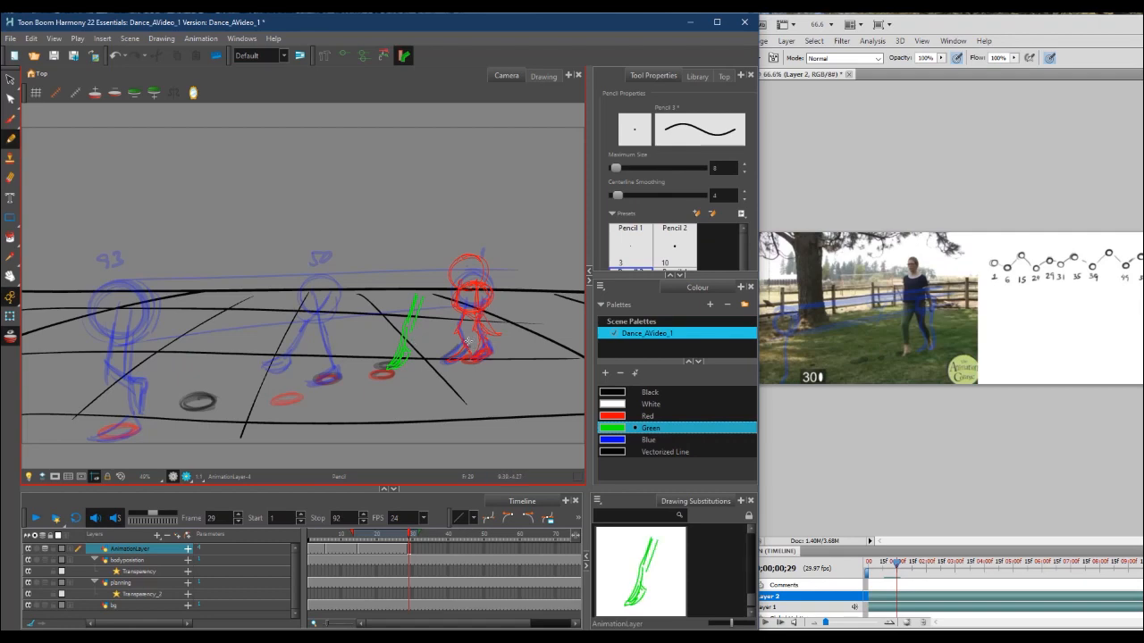
drag(469, 338, 471, 373)
drag(445, 290, 468, 338)
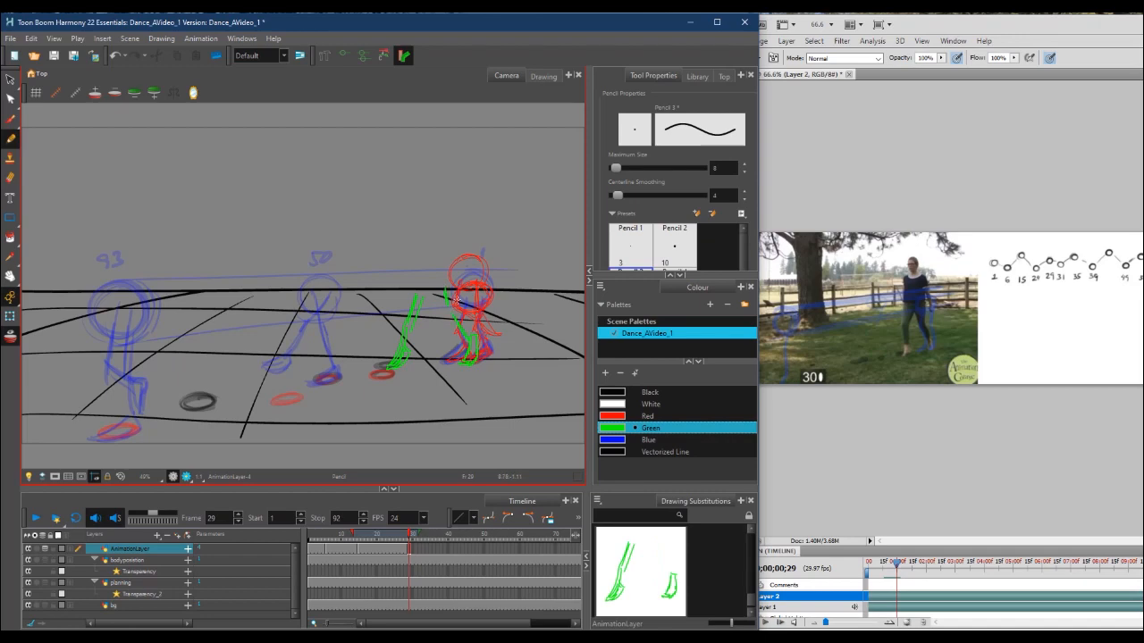
mouse_move(434, 266)
mouse_down()
mouse_move(429, 296)
mouse_move(441, 267)
mouse_move(420, 291)
mouse_move(432, 258)
mouse_move(450, 265)
mouse_move(445, 291)
mouse_up()
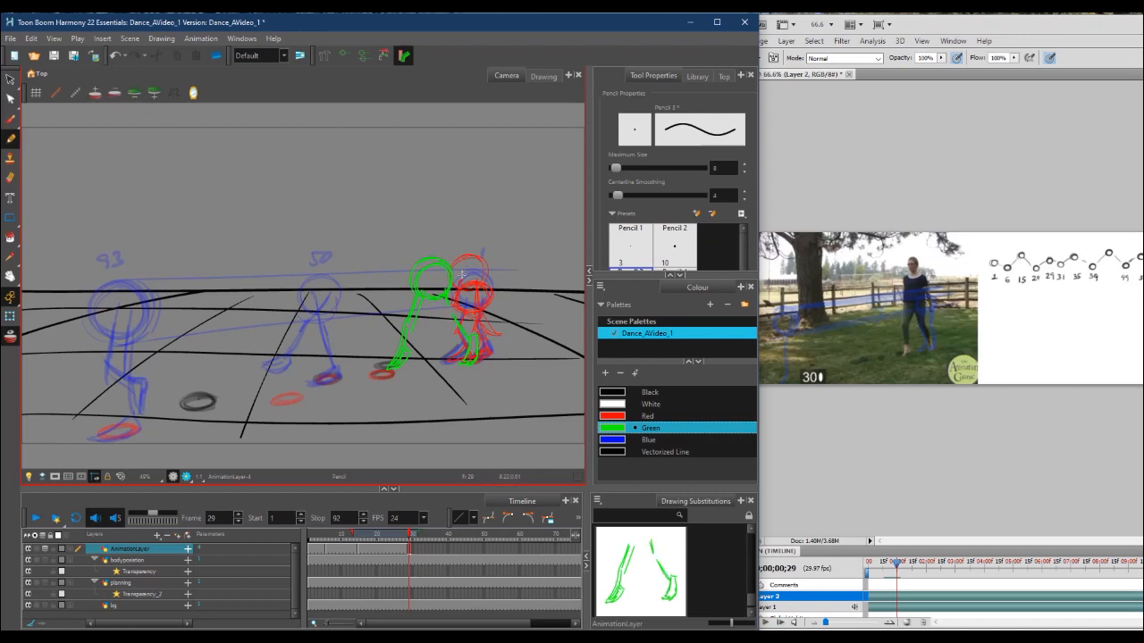
Go to frame 23 in Harmony and scrub the Photoshop reference video back to 0;00;00;24 to check the step's preceding pose
mouse_move(411, 535)
mouse_down()
mouse_move(347, 537)
mouse_move(418, 536)
mouse_move(387, 537)
mouse_up()
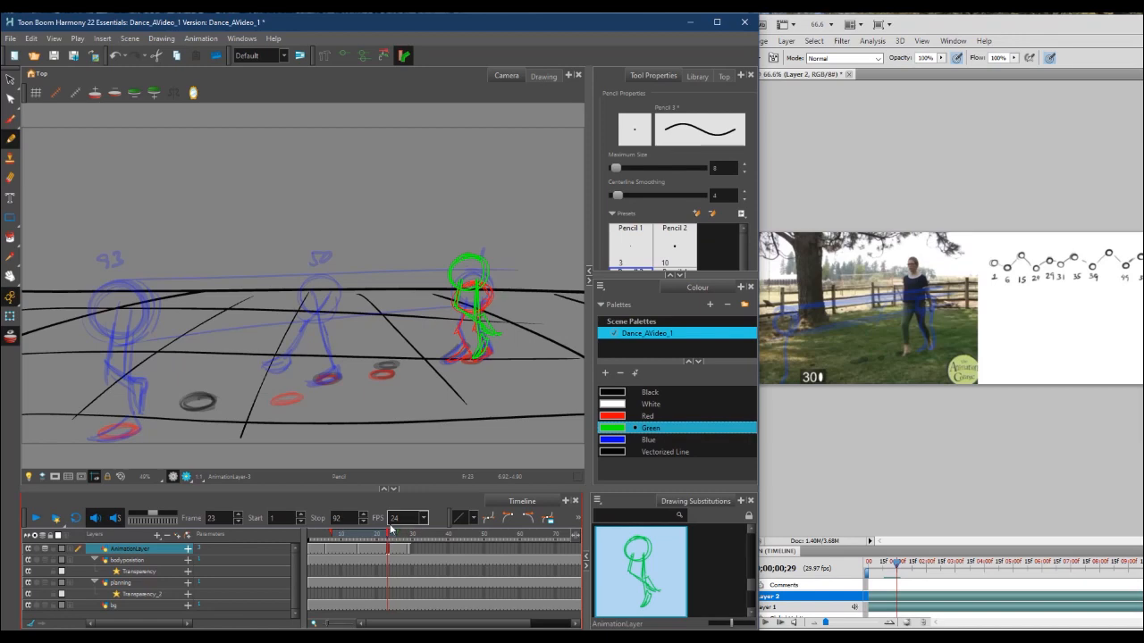
click(897, 563)
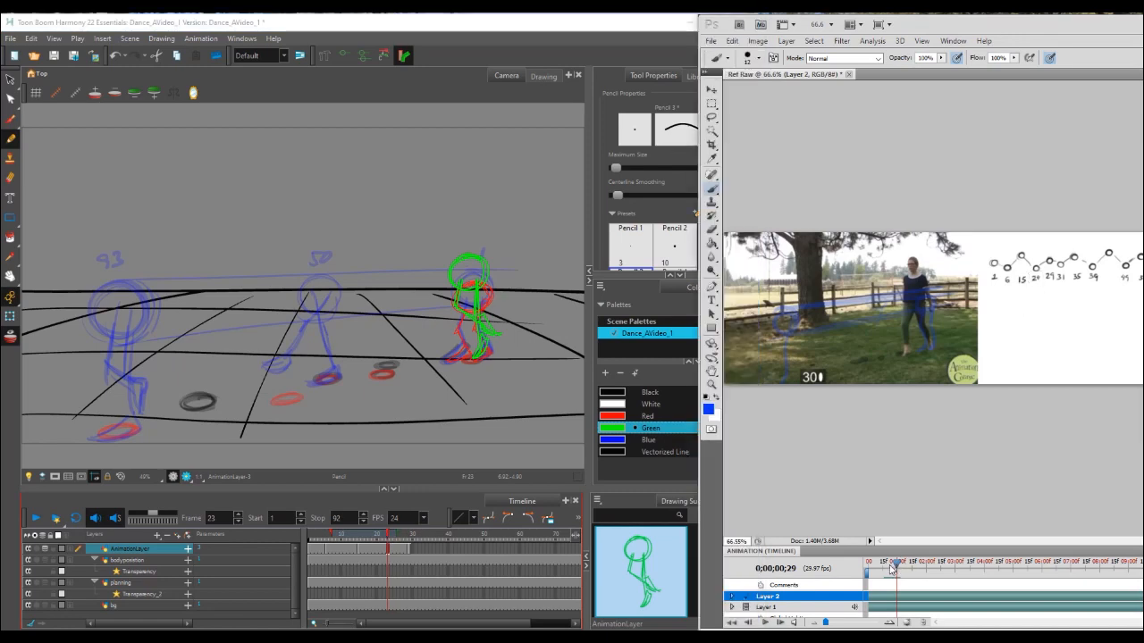
drag(897, 563, 892, 563)
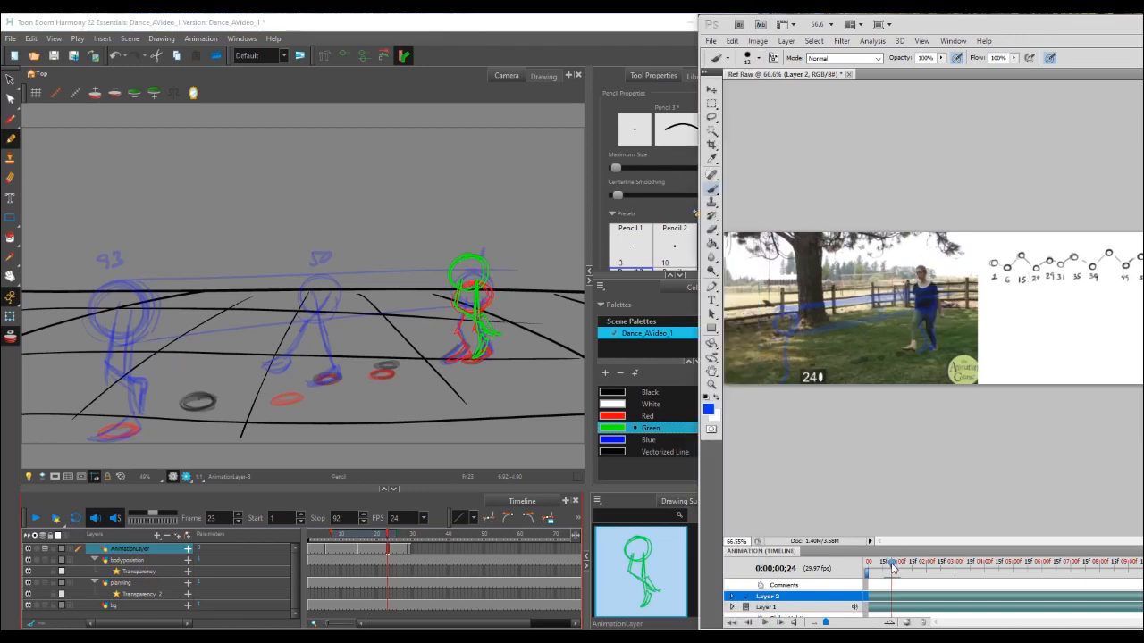
mouse_move(892, 563)
mouse_down()
mouse_move(881, 565)
mouse_move(892, 565)
mouse_up()
Clear the AnimationLayer cells from frame 23 up to the frame 29 drawing, and extend the onion skin range forward over that drawing
click(392, 554)
shift+click(409, 547)
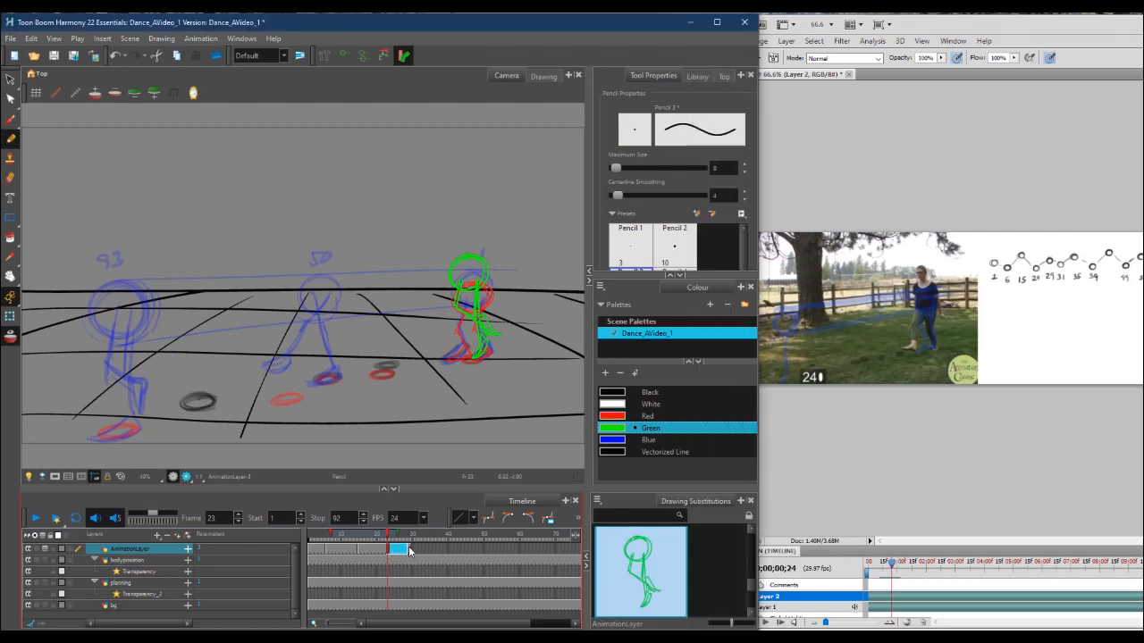
right_click(400, 547)
click(441, 529)
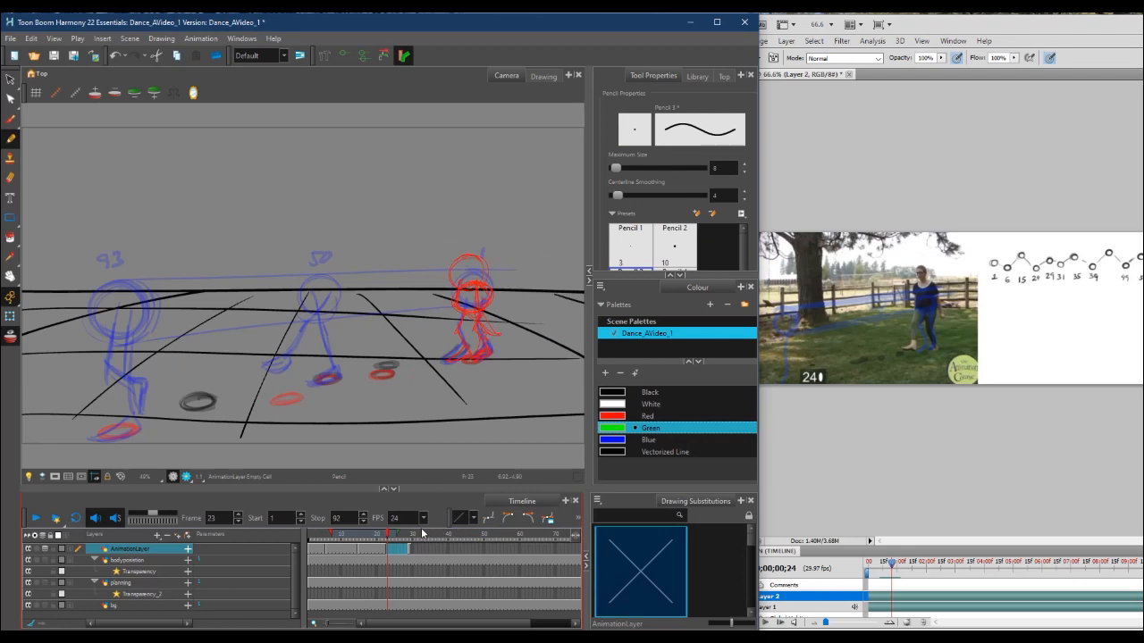
drag(395, 534, 414, 533)
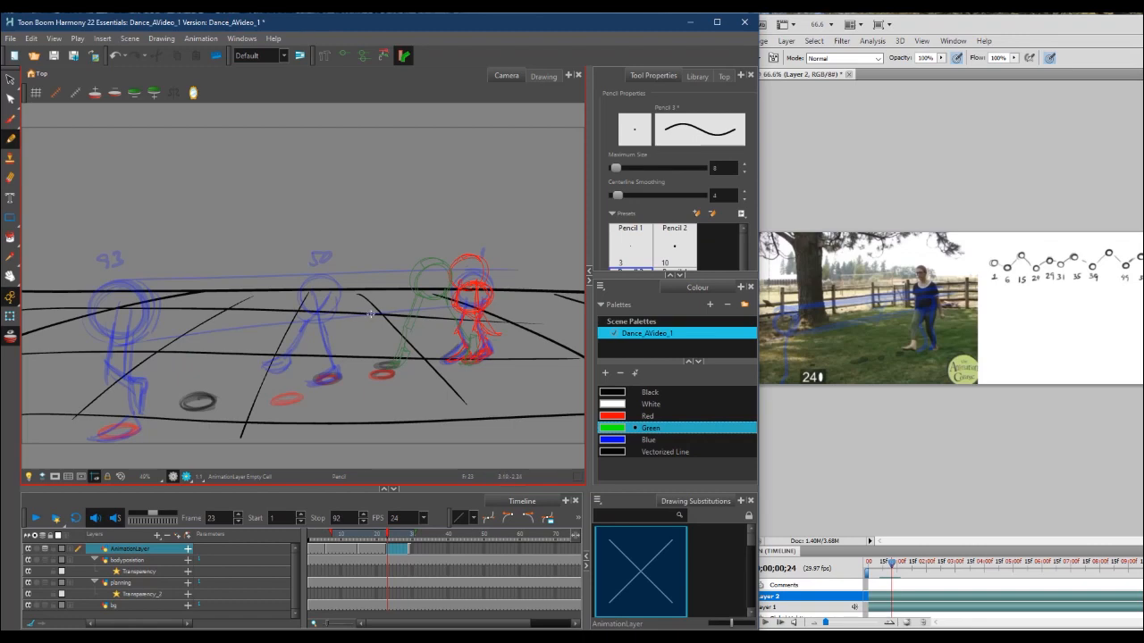
Draw the low bent-knee pose in green on frame 23, with a lowered body circle and one foot placed forward toward the next footprint
mouse_move(442, 279)
mouse_down()
mouse_move(464, 287)
mouse_move(434, 301)
mouse_move(440, 281)
mouse_up()
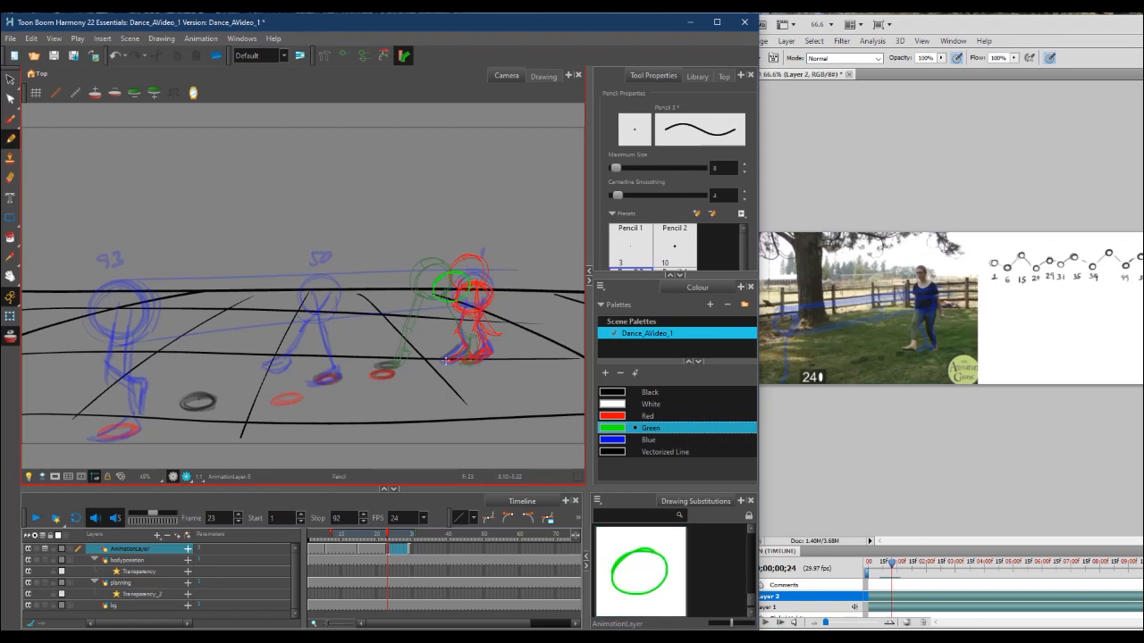
key(ctrl+z)
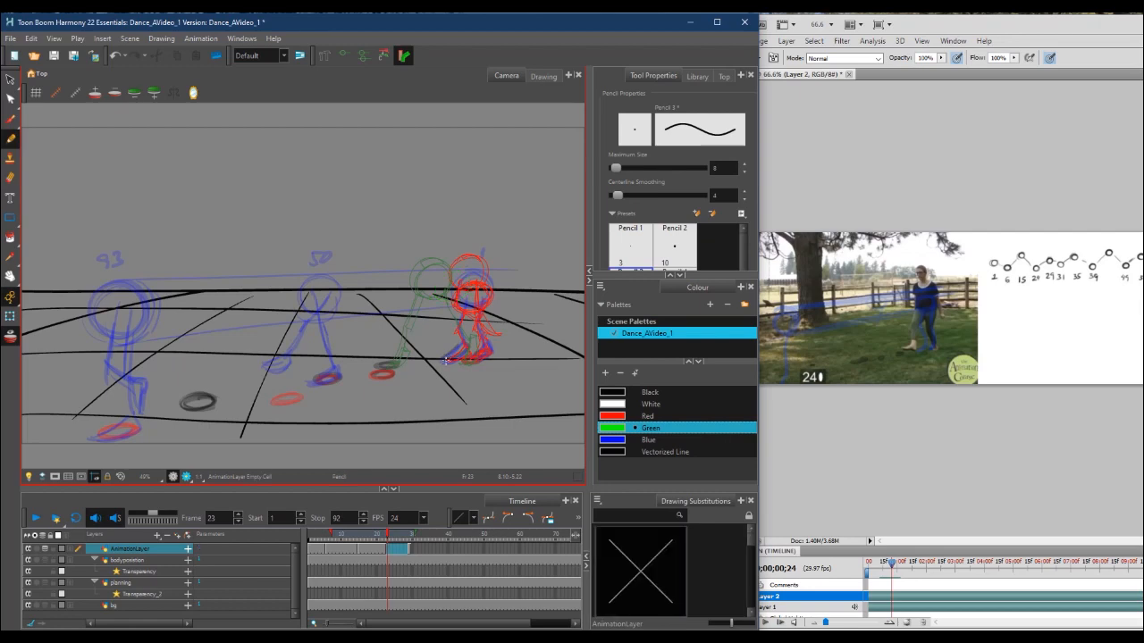
drag(466, 293, 443, 308)
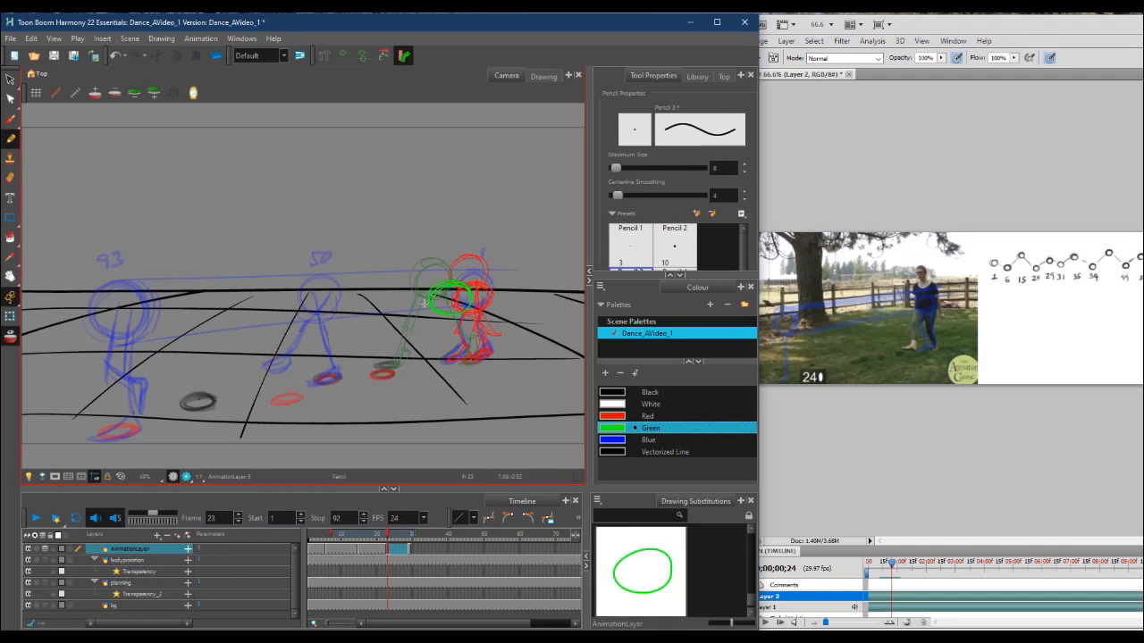
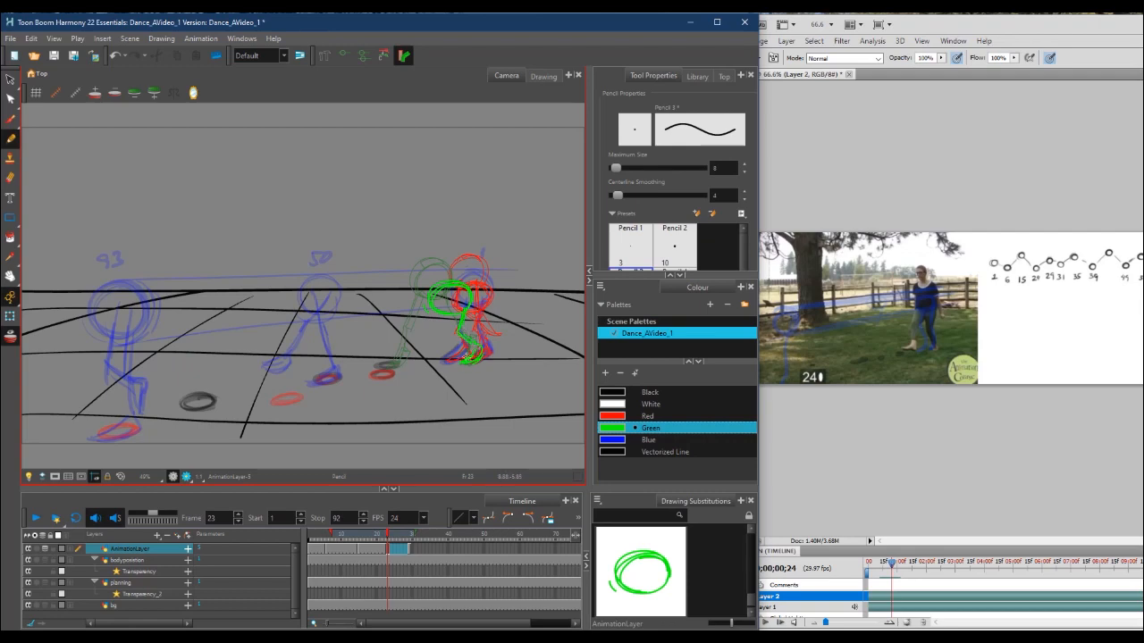
mouse_move(440, 309)
mouse_down()
mouse_move(430, 351)
mouse_move(413, 359)
mouse_move(437, 351)
mouse_move(422, 364)
mouse_move(428, 331)
mouse_up()
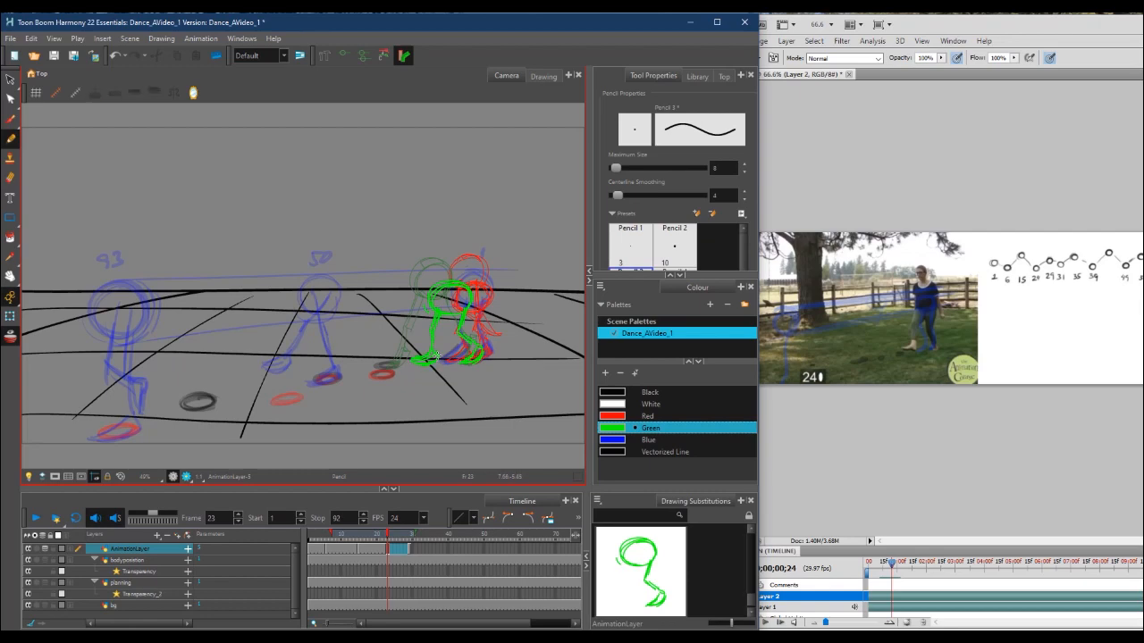
Fill the empty AnimationLayer cells between frame 23 and the frame 29 drawing with the new pose, and return to frame 2
mouse_move(386, 534)
mouse_down()
mouse_move(352, 536)
mouse_move(419, 529)
mouse_up()
mouse_move(402, 532)
mouse_down()
mouse_move(354, 536)
mouse_move(419, 528)
mouse_move(387, 534)
mouse_move(400, 533)
mouse_move(388, 551)
mouse_up()
click(388, 552)
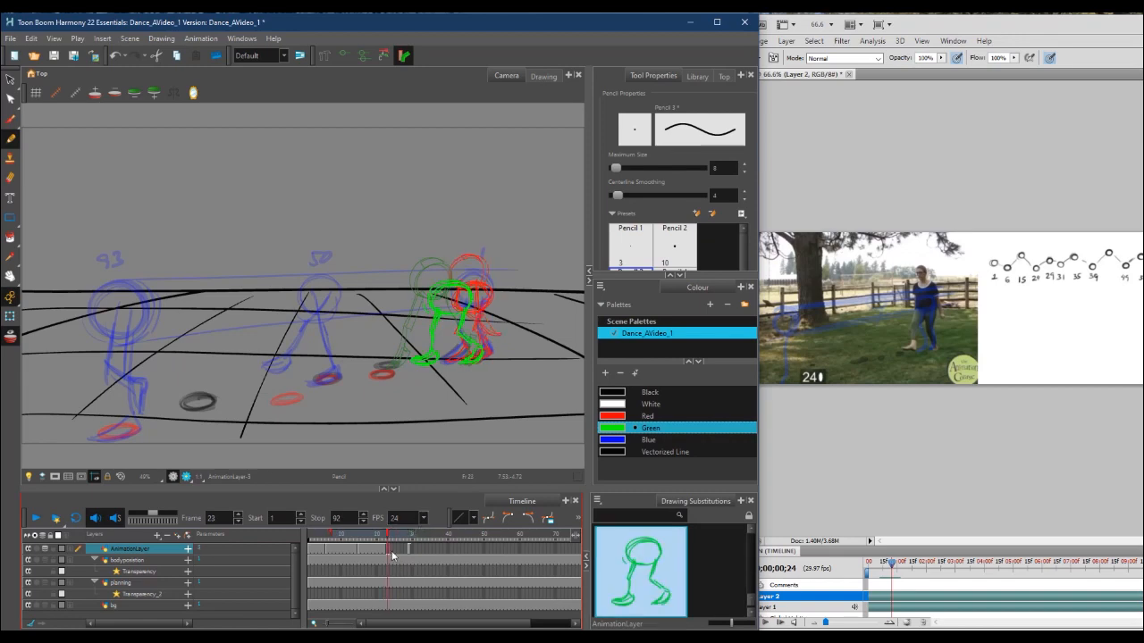
shift+click(407, 548)
right_click(404, 550)
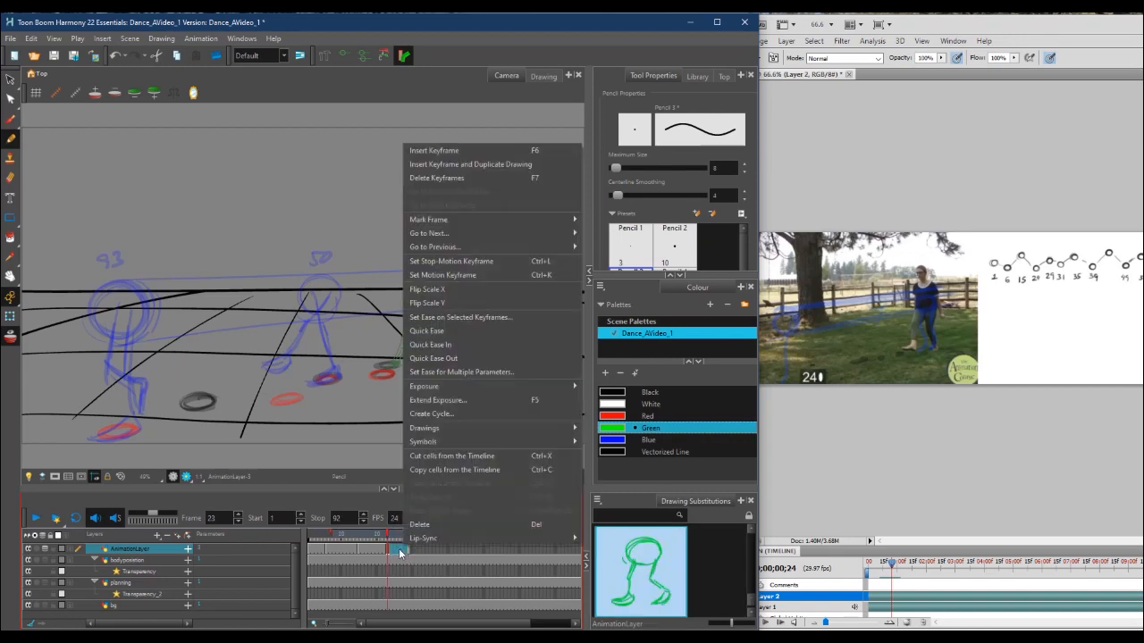
mouse_move(477, 394)
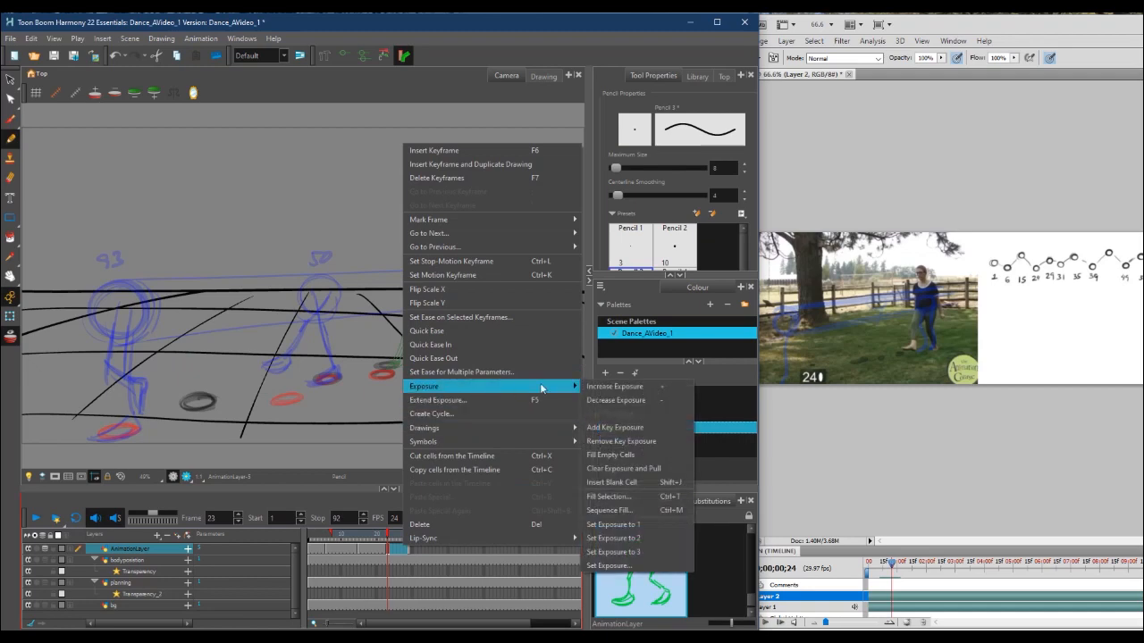
click(642, 451)
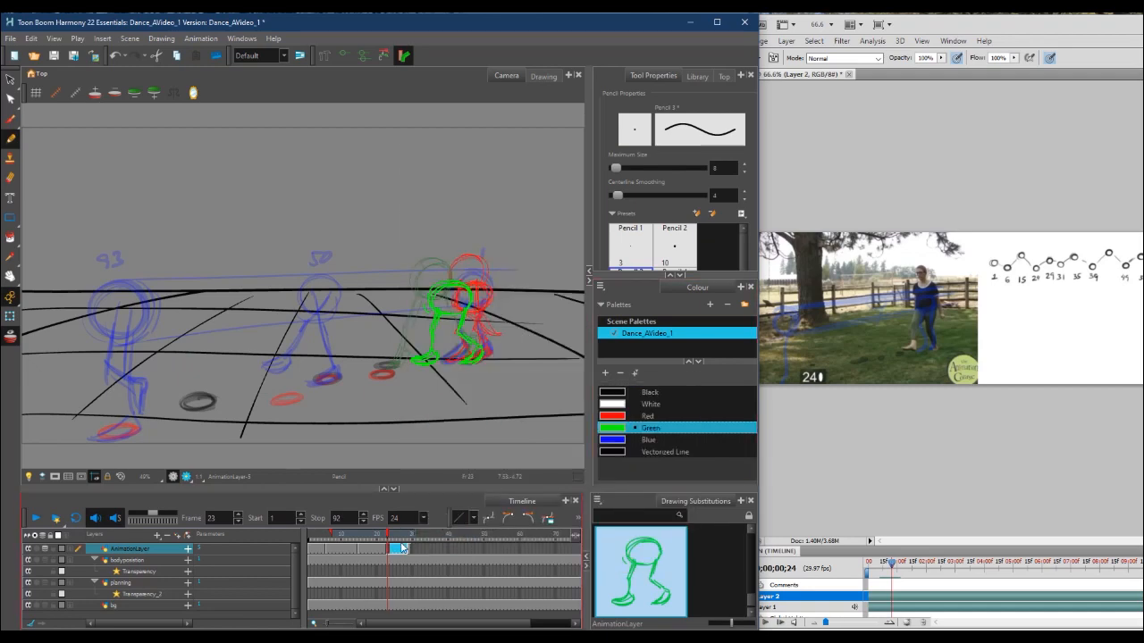
click(433, 537)
click(312, 537)
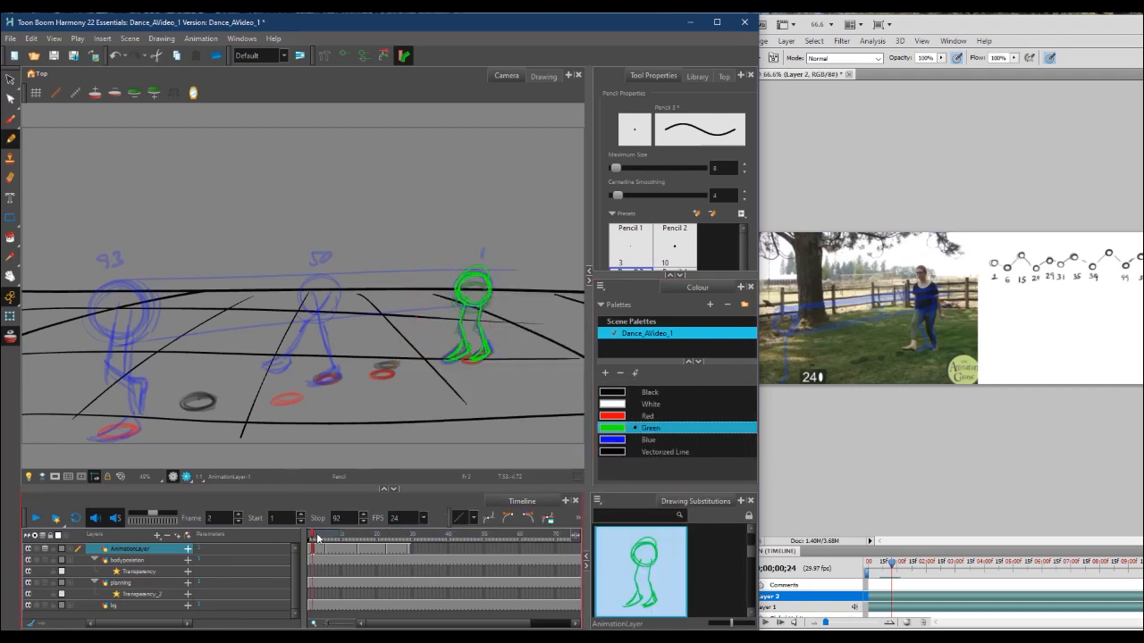
Erase part of the trailing leg in the frame 16 pose and turn onion skinning back on
click(10, 337)
mouse_move(317, 539)
mouse_down()
mouse_move(427, 537)
mouse_move(313, 537)
mouse_move(427, 537)
mouse_move(305, 547)
mouse_move(399, 540)
mouse_move(347, 539)
mouse_move(362, 541)
mouse_up()
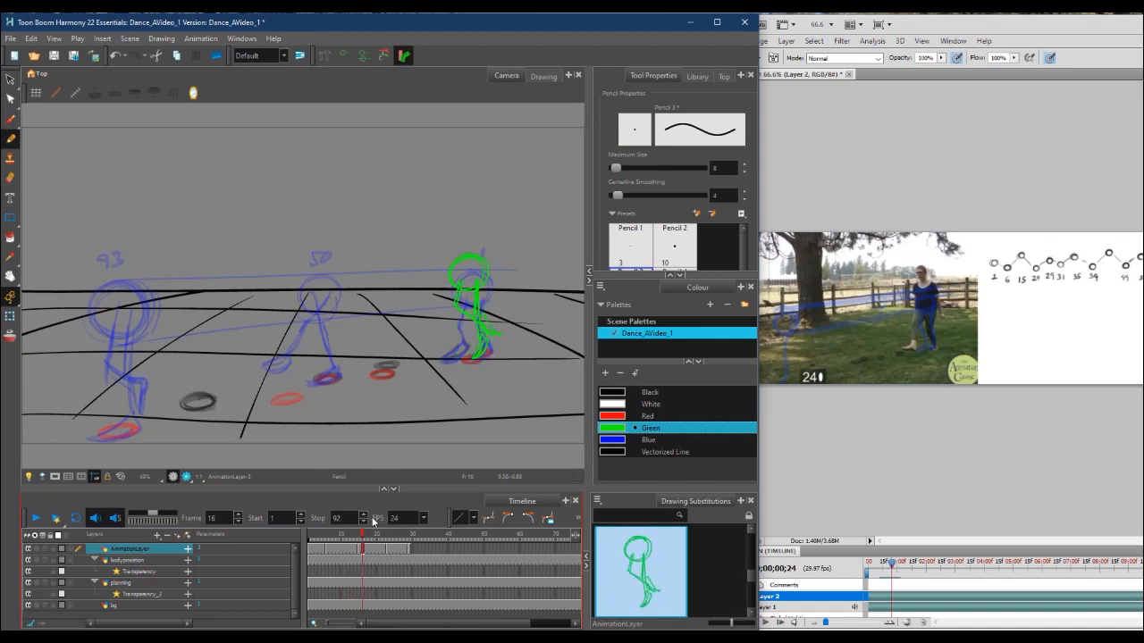
key(e)
mouse_move(489, 340)
mouse_down()
mouse_move(473, 336)
mouse_move(487, 343)
mouse_move(469, 353)
mouse_move(492, 355)
mouse_up()
click(12, 337)
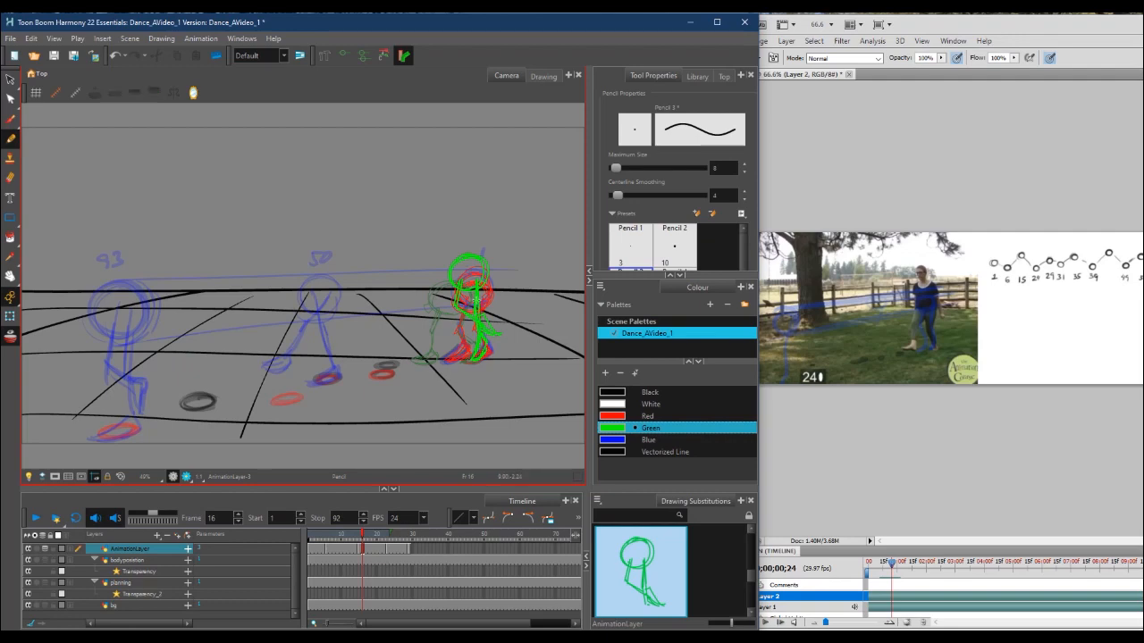
Erase the green arrow above the head-height circle of the crouched pose that starts at frame 6
mouse_move(363, 537)
mouse_down()
mouse_move(400, 535)
mouse_move(305, 537)
mouse_move(411, 536)
mouse_move(298, 548)
mouse_move(420, 536)
mouse_move(327, 537)
mouse_up()
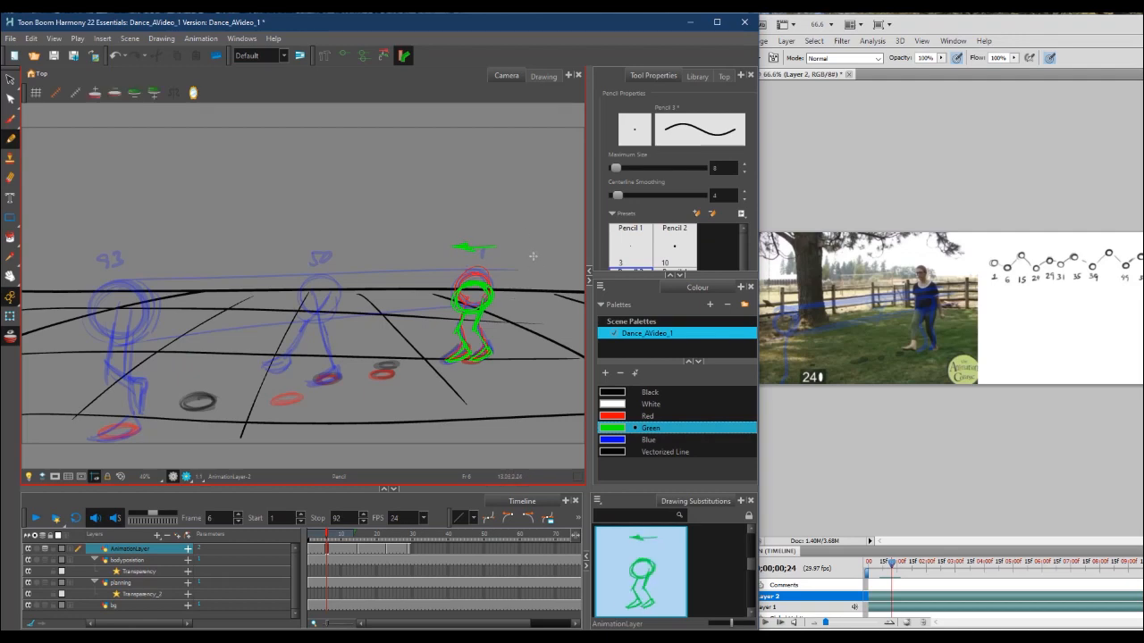
mouse_move(332, 536)
mouse_down()
mouse_move(310, 536)
mouse_move(398, 531)
mouse_move(329, 536)
mouse_move(381, 534)
mouse_move(349, 533)
mouse_up()
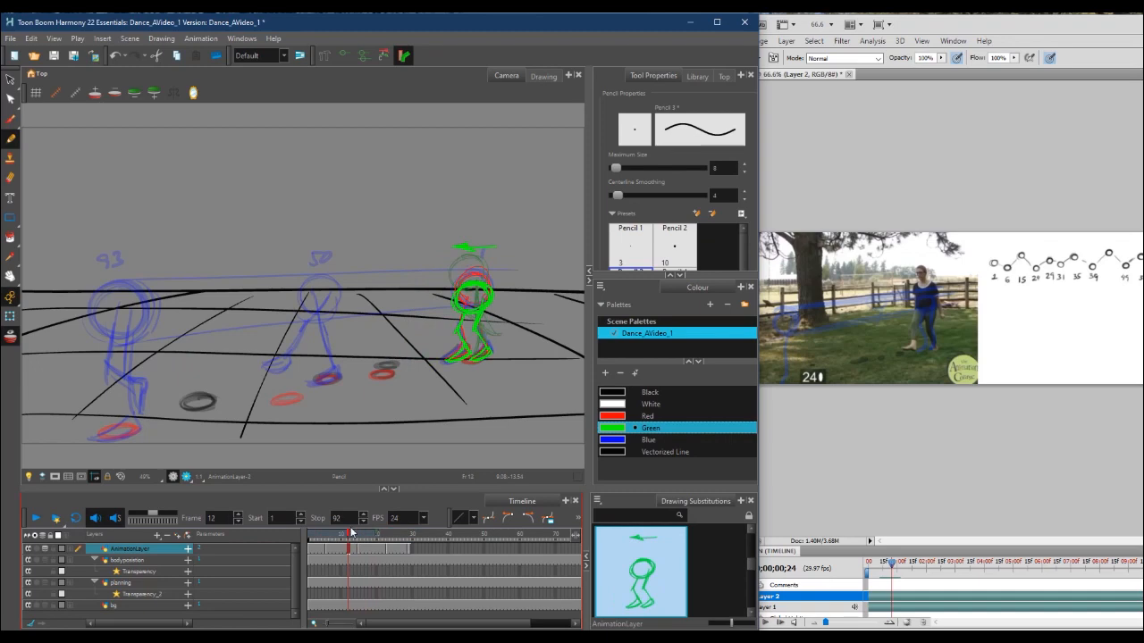
key(alt+e)
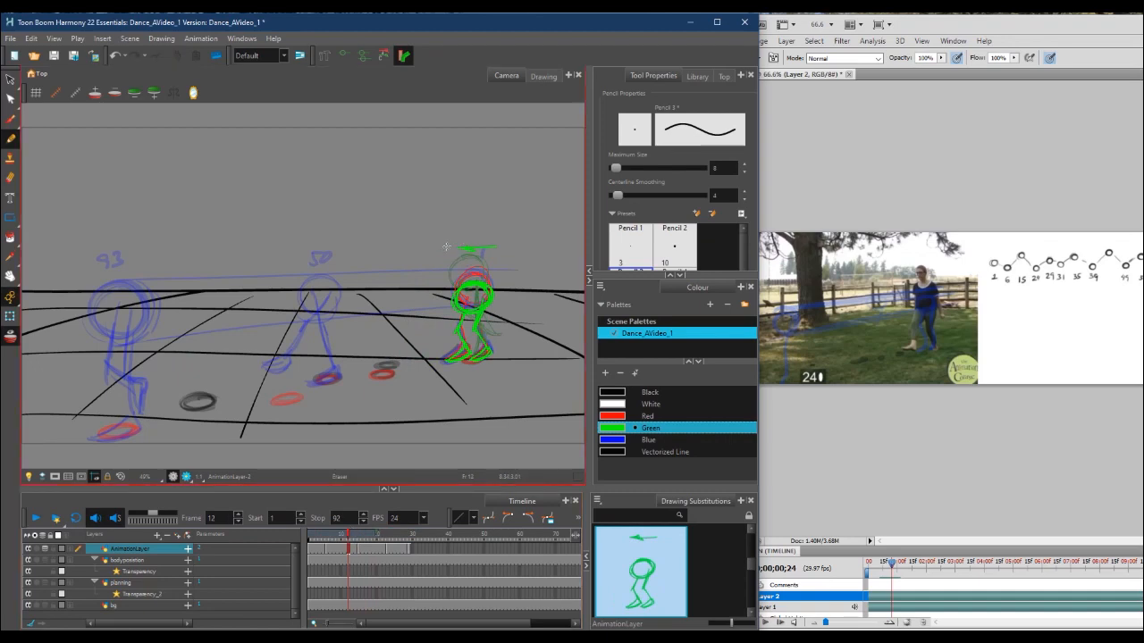
drag(453, 248, 522, 248)
Go to empty frame 35 on AnimationLayer and scrub the Photoshop reference video to frame 34
click(409, 534)
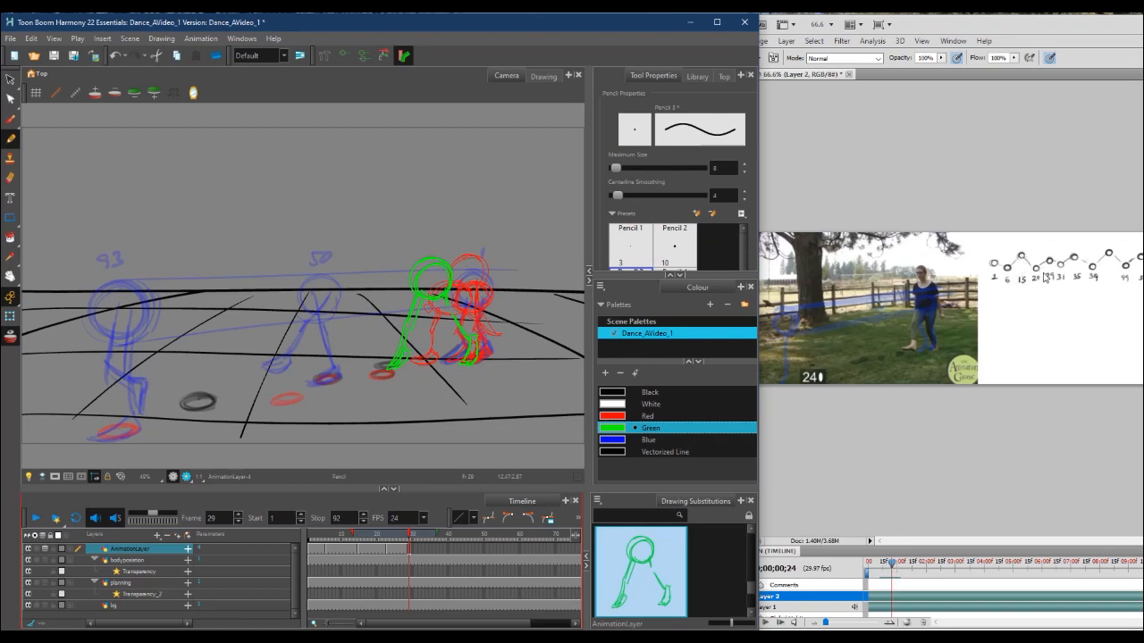
click(897, 566)
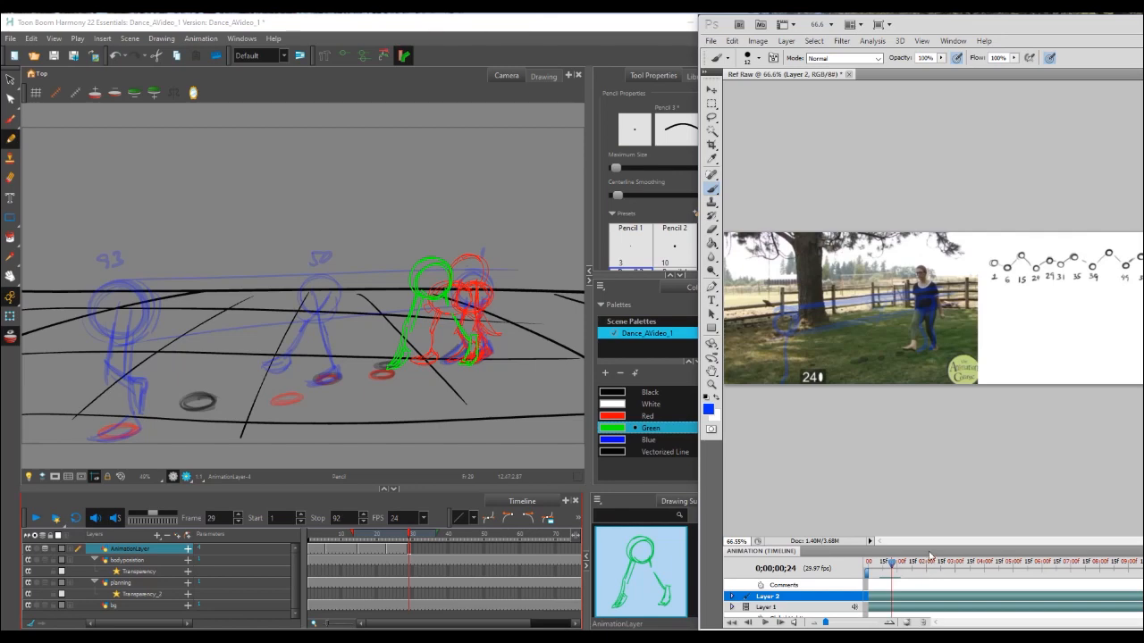
mouse_move(895, 563)
mouse_down()
mouse_move(911, 564)
mouse_move(895, 565)
mouse_move(903, 559)
mouse_up()
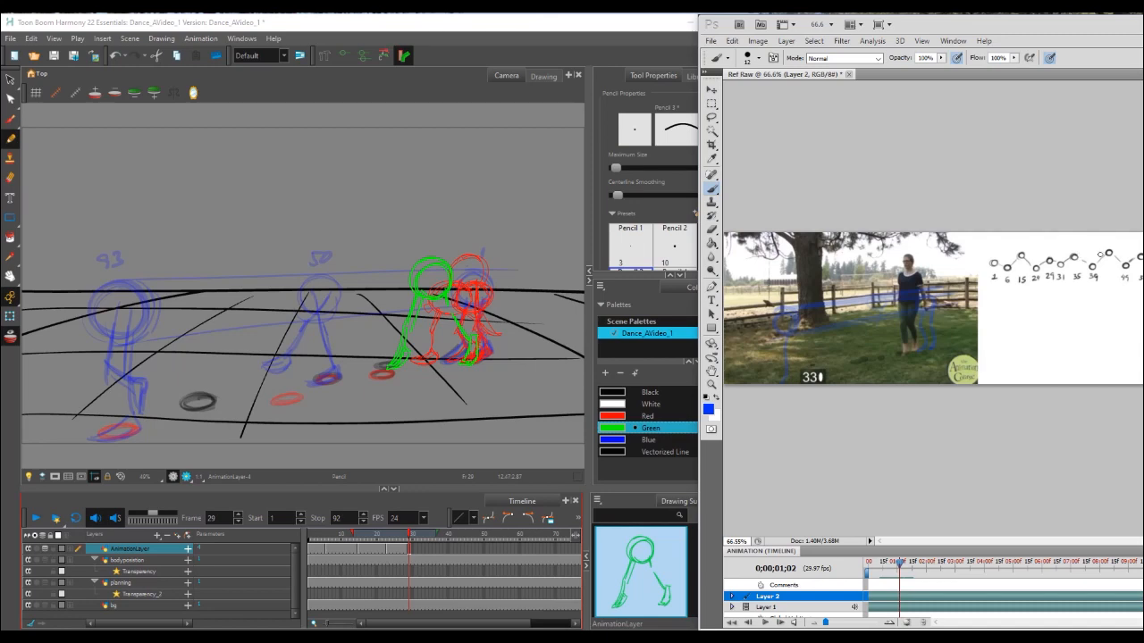
click(433, 540)
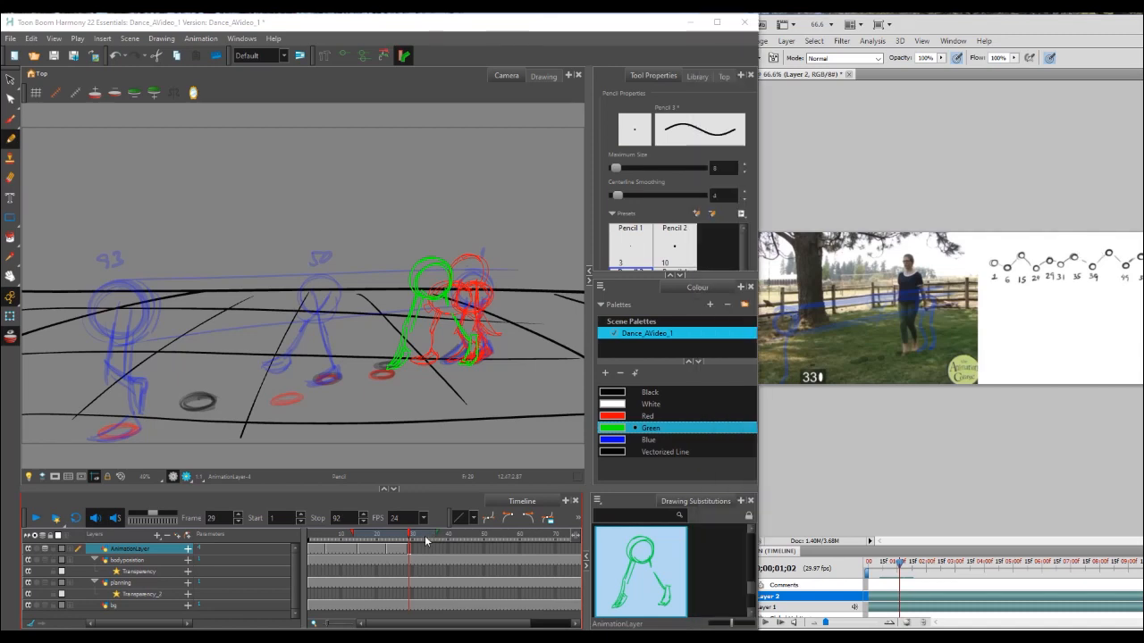
click(427, 541)
click(432, 548)
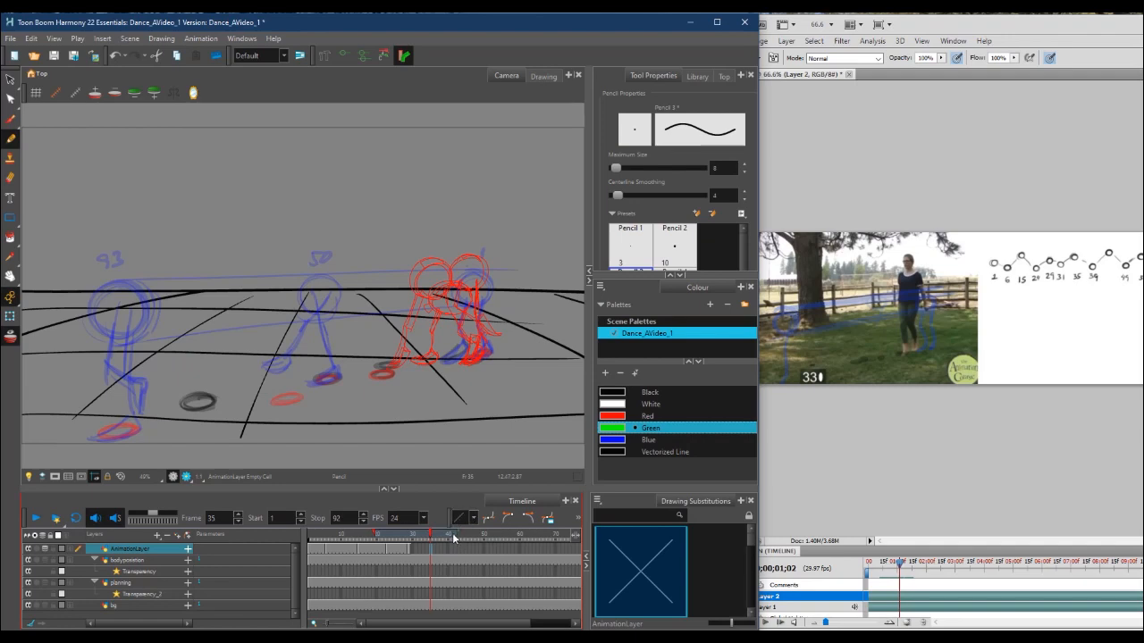
click(903, 563)
drag(911, 561, 900, 563)
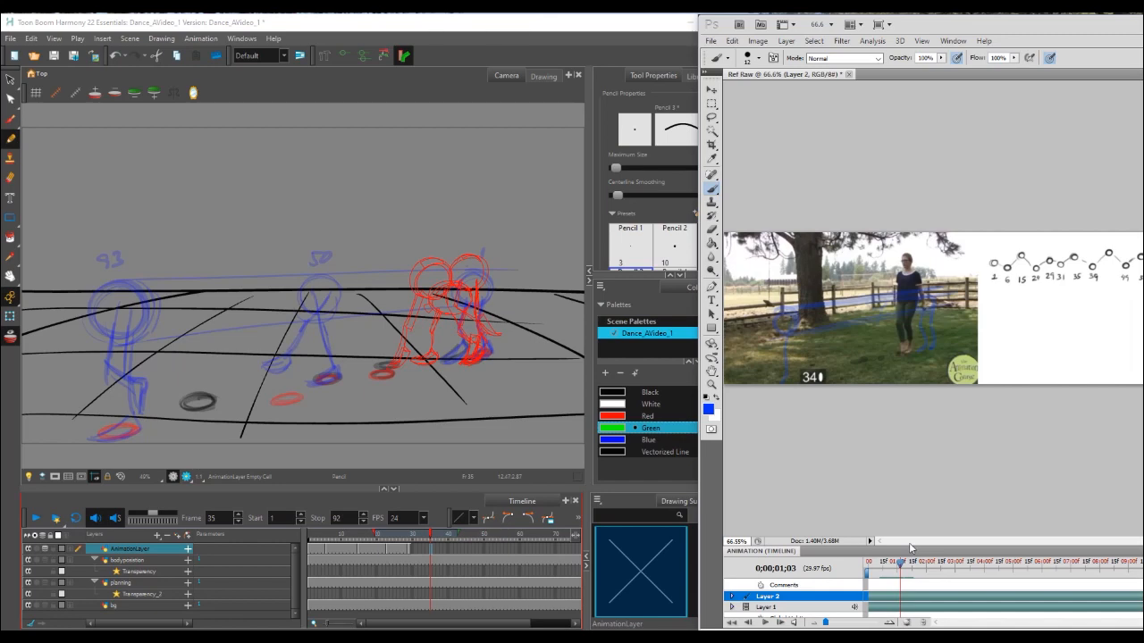
drag(901, 565, 901, 566)
Draw the frame 35 pose in green: a raised body circle with both legs straight down and close together over the planned footprints
mouse_move(386, 340)
mouse_down()
mouse_move(382, 364)
mouse_move(386, 352)
mouse_up()
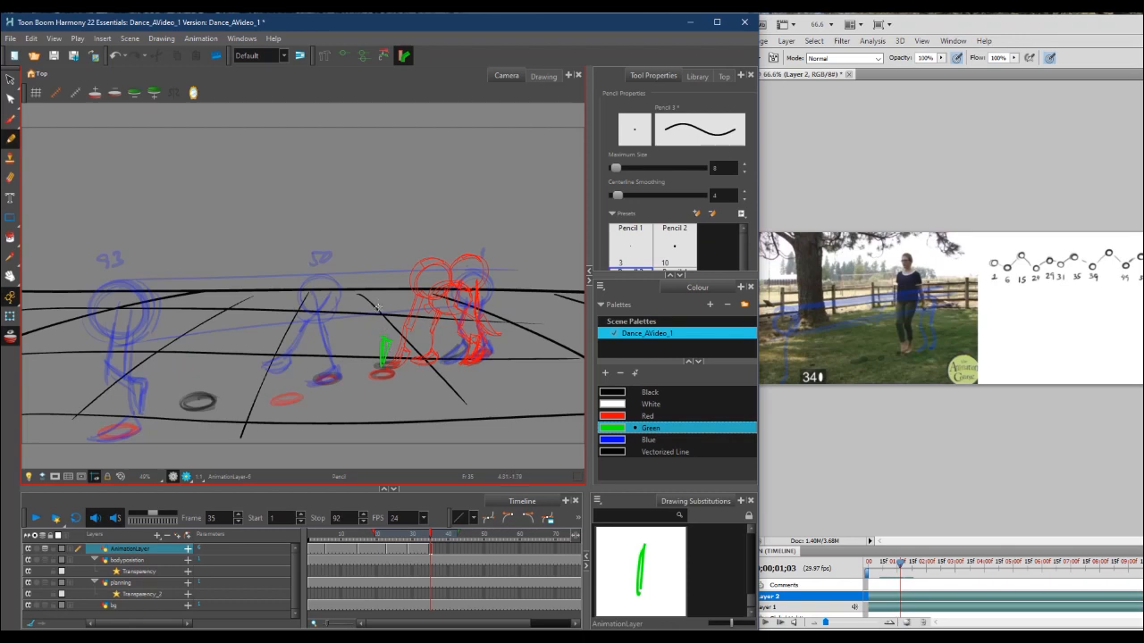
mouse_move(380, 308)
mouse_down()
mouse_move(381, 336)
mouse_move(376, 326)
mouse_up()
mouse_move(386, 255)
mouse_down()
mouse_move(405, 283)
mouse_move(374, 290)
mouse_move(399, 279)
mouse_up()
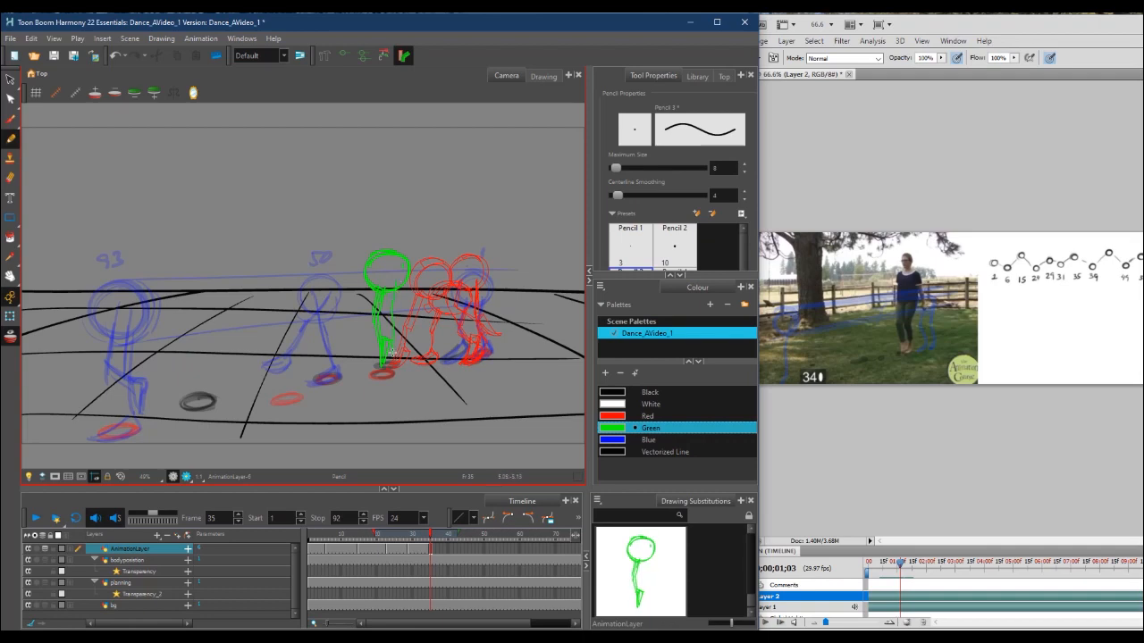
drag(377, 374, 398, 369)
drag(395, 285, 396, 363)
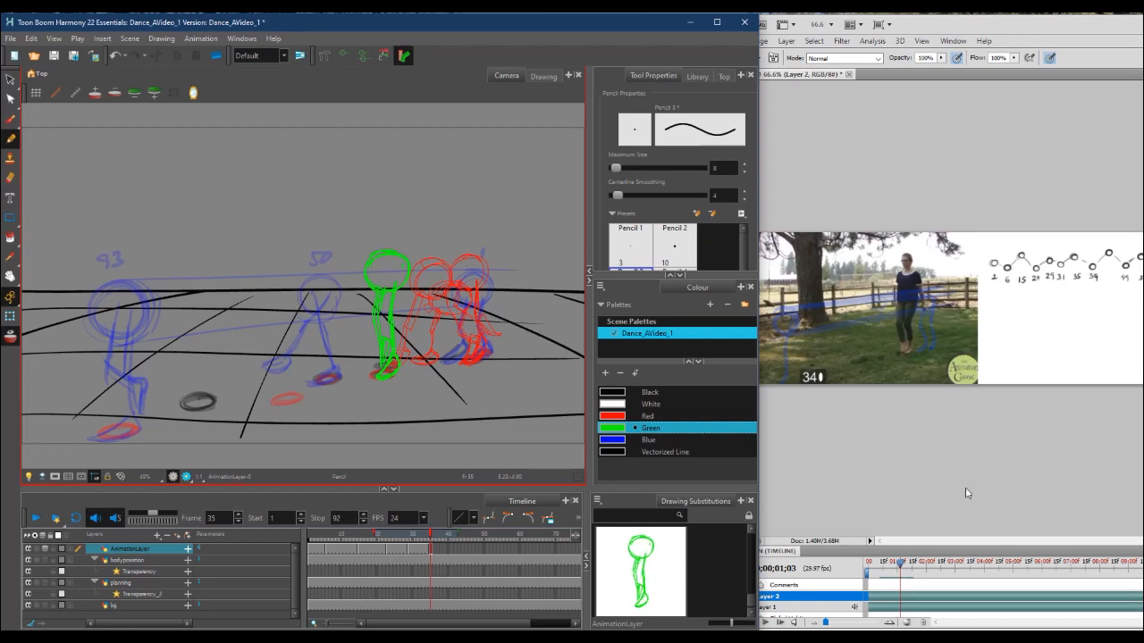
Set the Photoshop reference to frame 30 and clear the held drawing on AnimationLayer from frame 31 up to the frame 35 pose
click(420, 536)
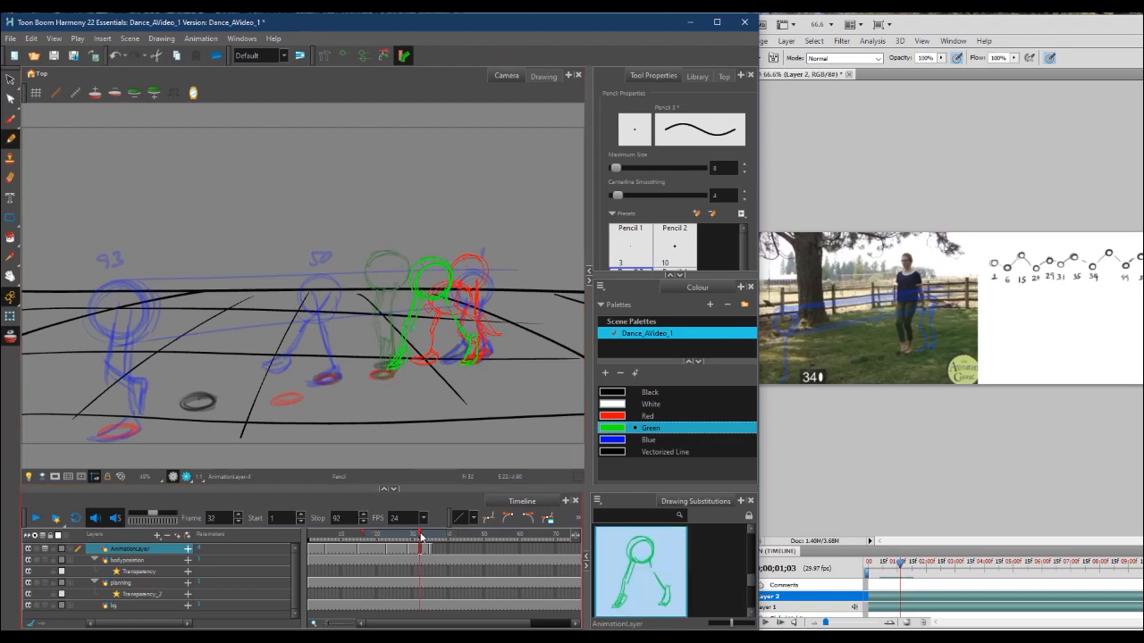
click(415, 536)
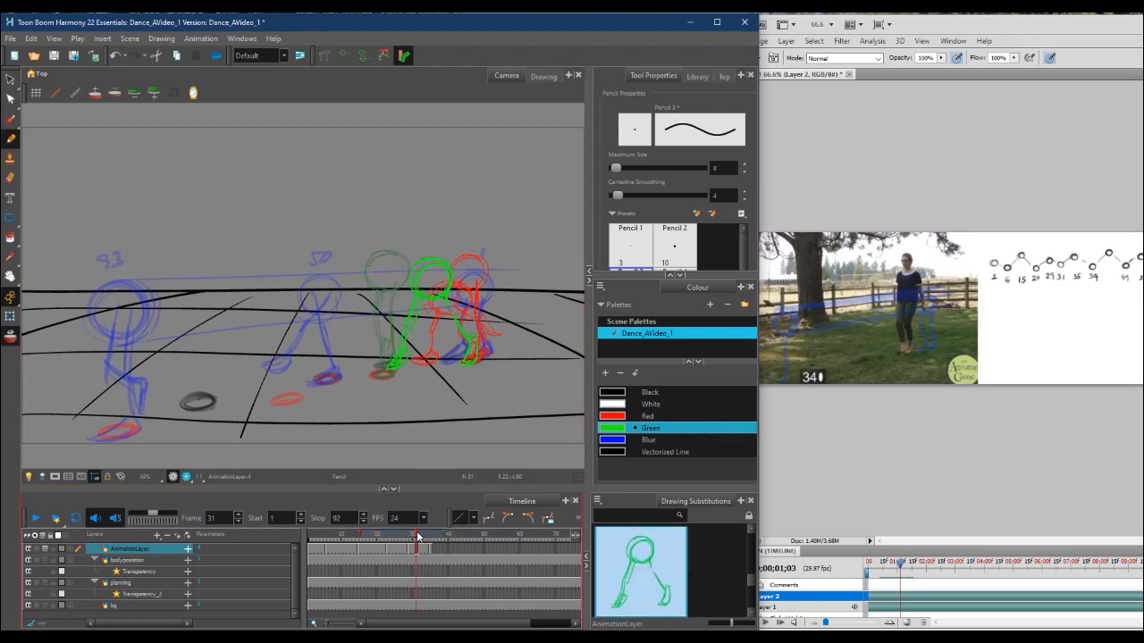
click(901, 567)
drag(901, 567, 897, 570)
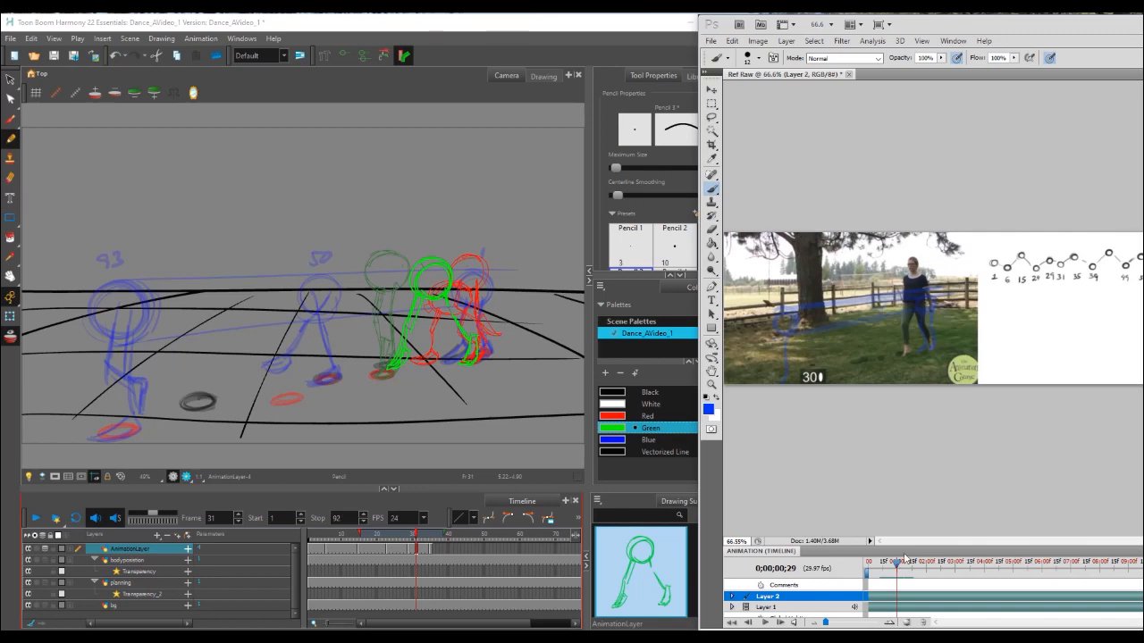
click(420, 553)
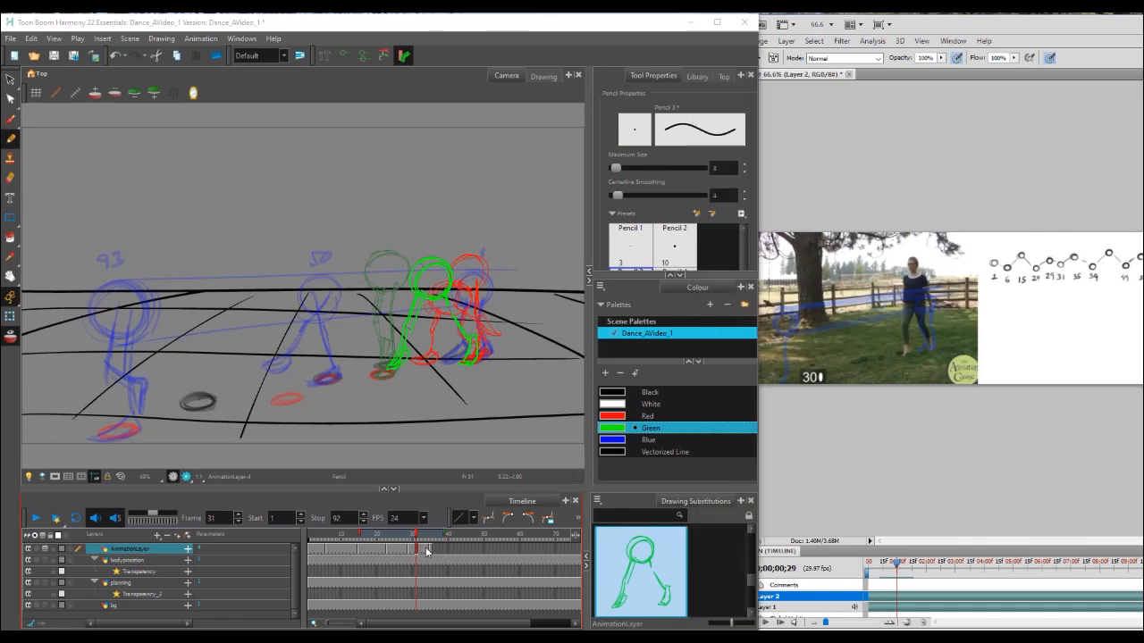
right_click(426, 552)
click(455, 537)
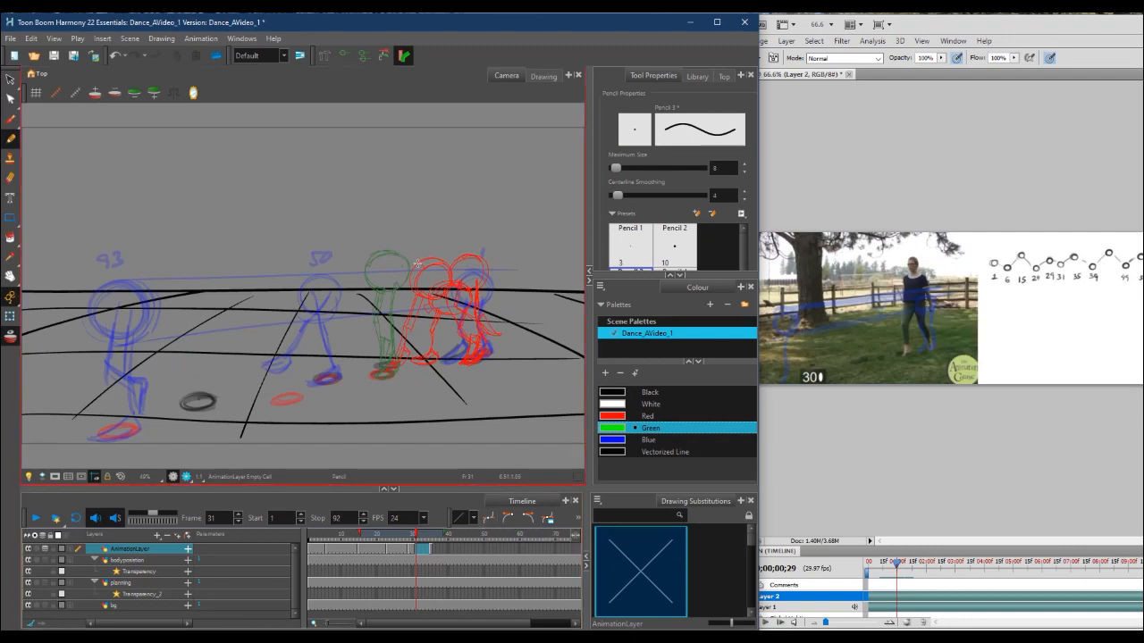
Draw the frame 31 pose in green: a lowered body circle, the front leg bent over its footprint and the rear leg stretched behind
drag(409, 269, 408, 268)
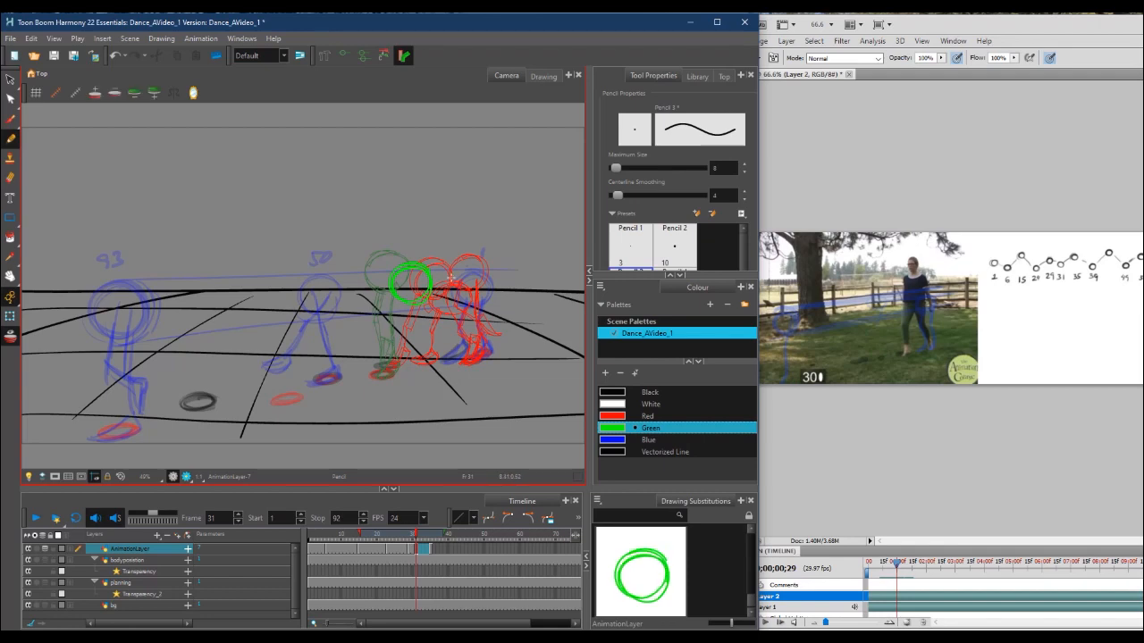
drag(359, 534, 407, 544)
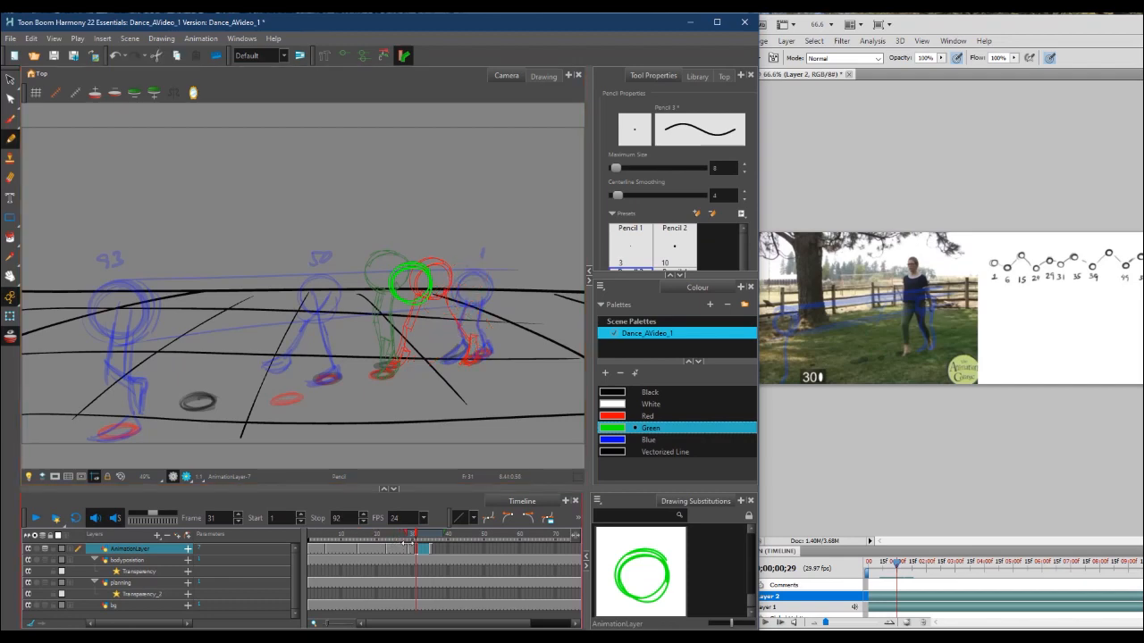
drag(407, 544, 403, 544)
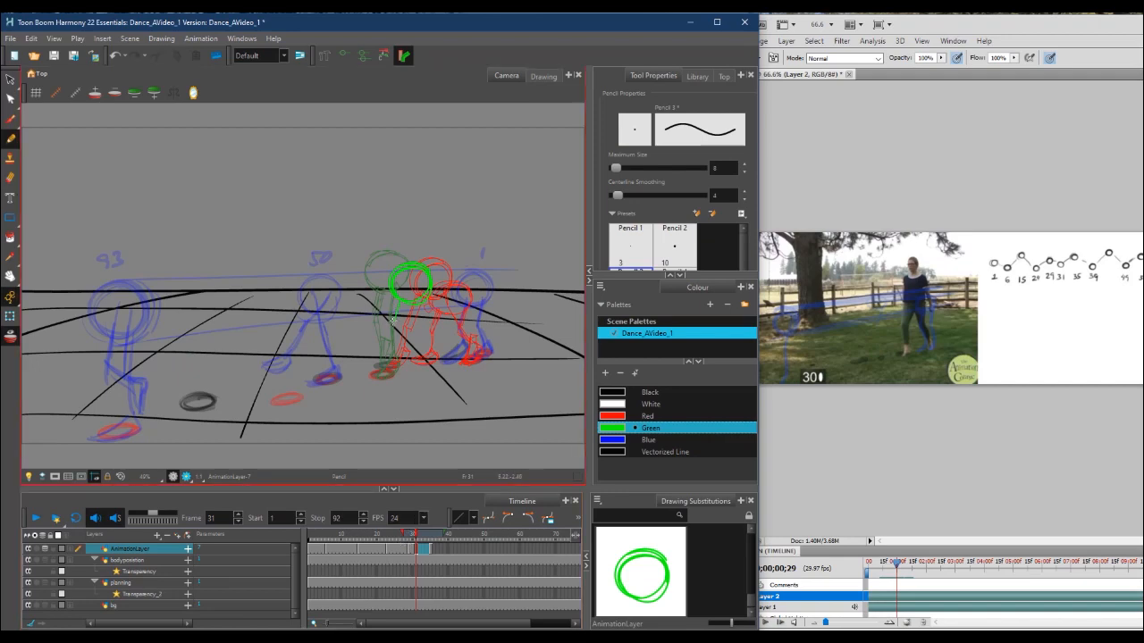
mouse_move(393, 349)
mouse_down()
mouse_move(379, 368)
mouse_move(402, 360)
mouse_move(392, 344)
mouse_up()
mouse_move(400, 302)
mouse_down()
mouse_move(381, 366)
mouse_move(393, 370)
mouse_up()
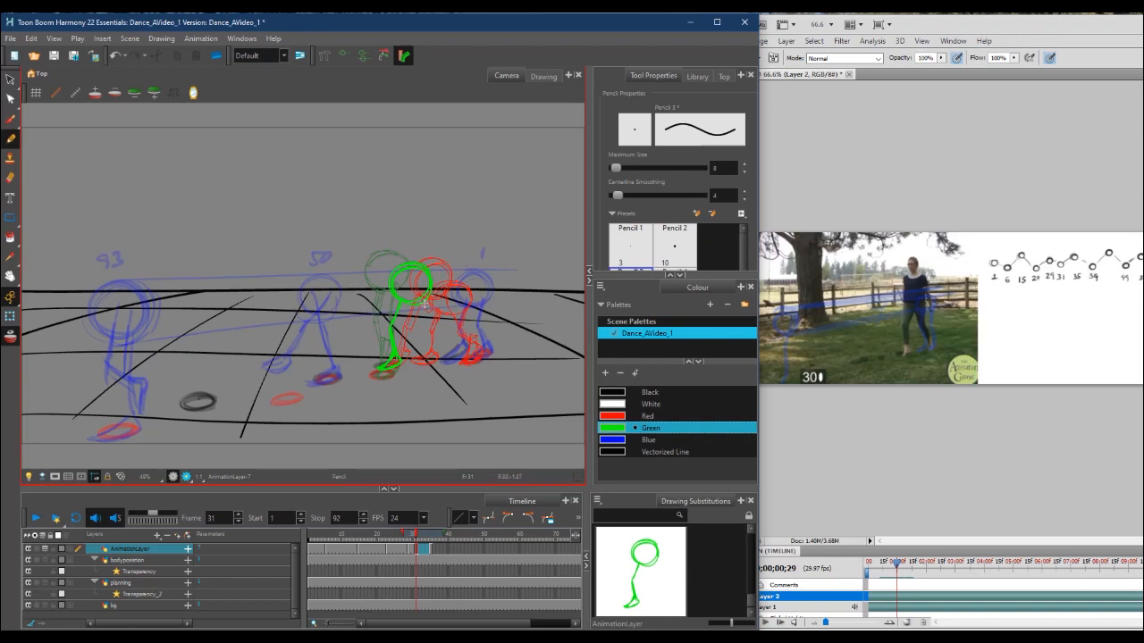
mouse_move(425, 305)
mouse_down()
mouse_move(449, 328)
mouse_move(454, 363)
mouse_move(468, 354)
mouse_move(456, 364)
mouse_move(467, 364)
mouse_up()
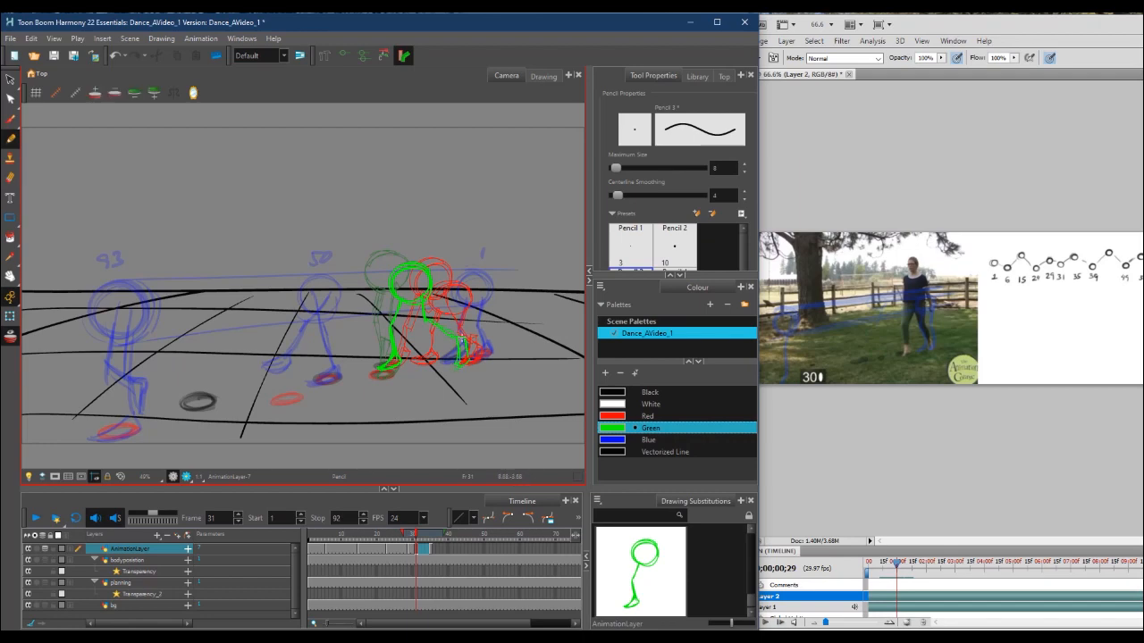
Fill the empty cells after frame 31 on AnimationLayer so its drawing holds until the frame 35 pose
click(417, 537)
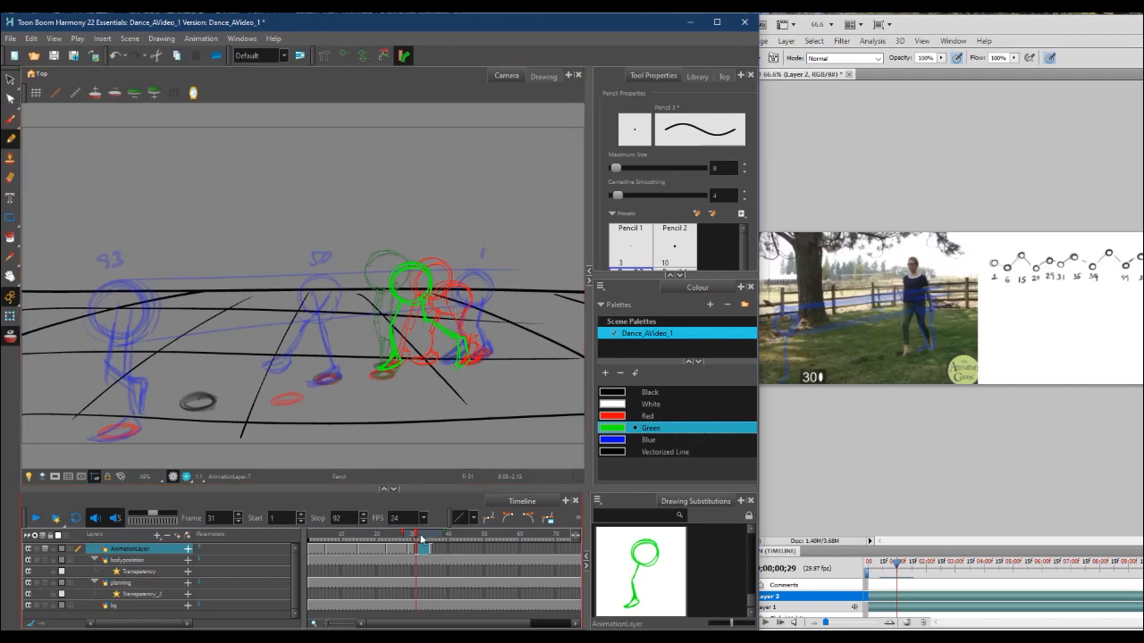
mouse_move(418, 536)
mouse_down()
mouse_move(387, 538)
mouse_move(432, 537)
mouse_move(385, 538)
mouse_move(444, 537)
mouse_move(418, 537)
mouse_up()
click(428, 548)
right_click(425, 551)
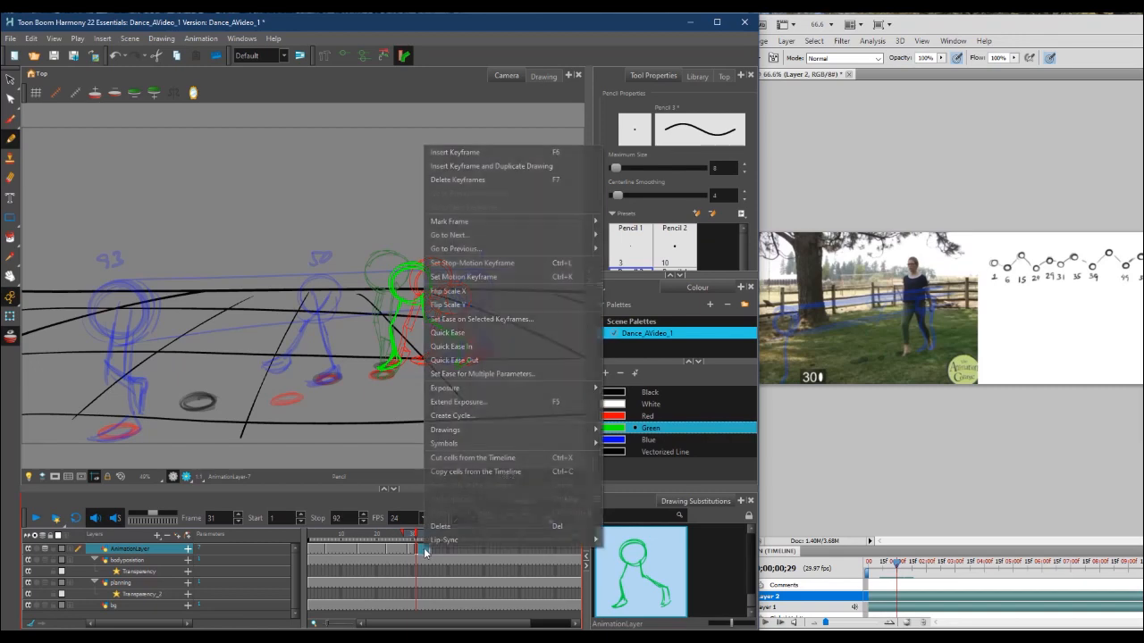
mouse_move(487, 429)
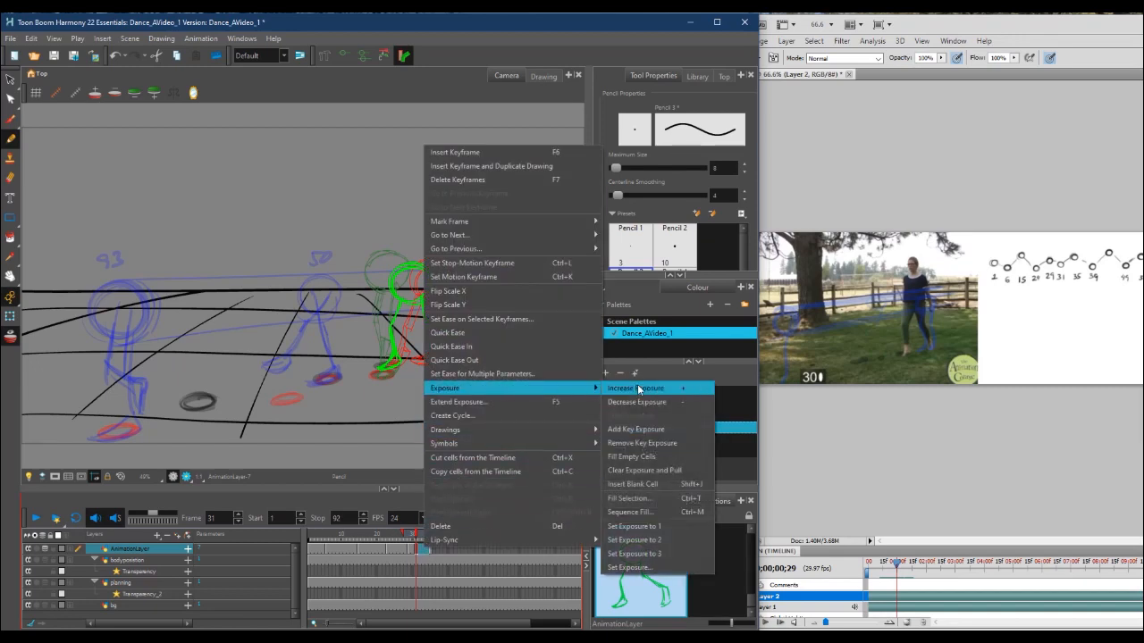
click(659, 456)
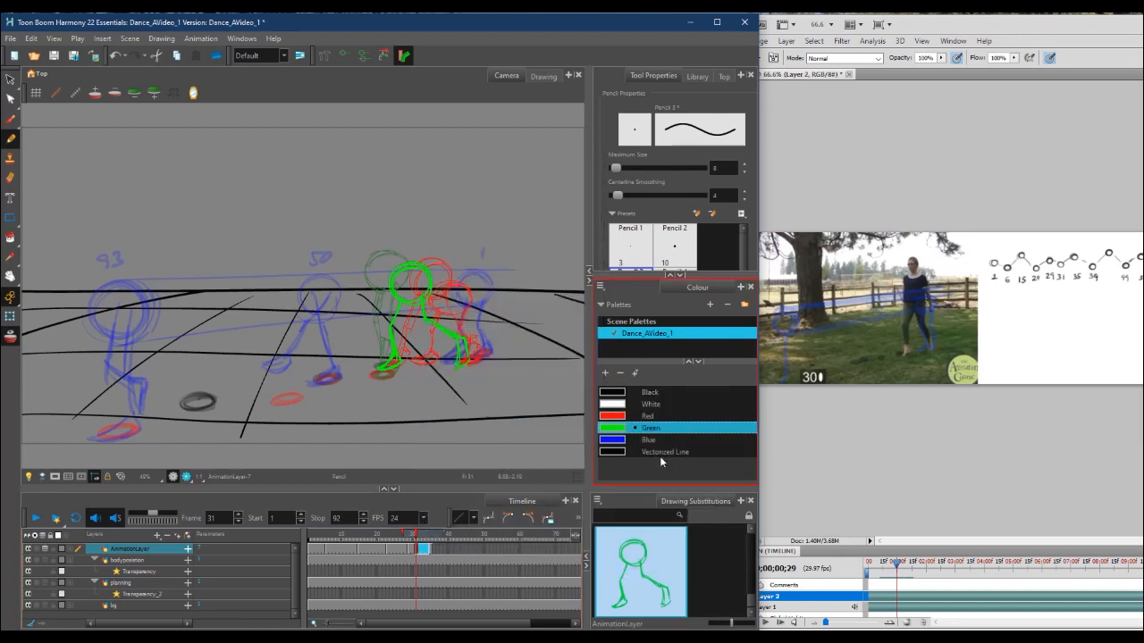
Shift the Photoshop window to expose more of the numbered body-height chart, and return the Harmony timeline to frame 35
click(437, 537)
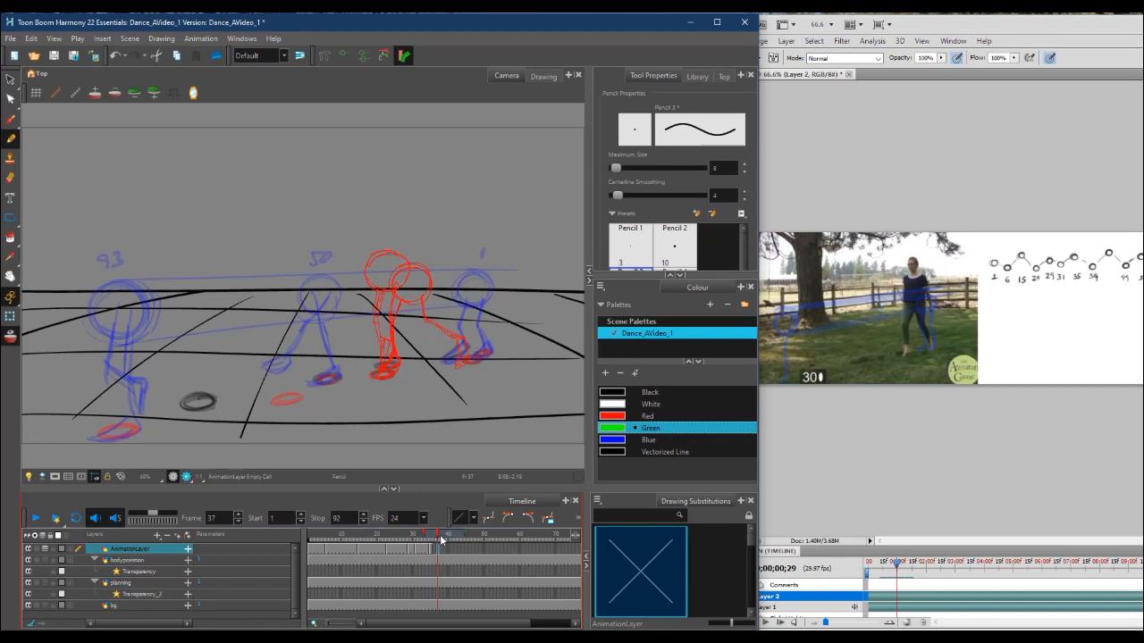
click(1003, 543)
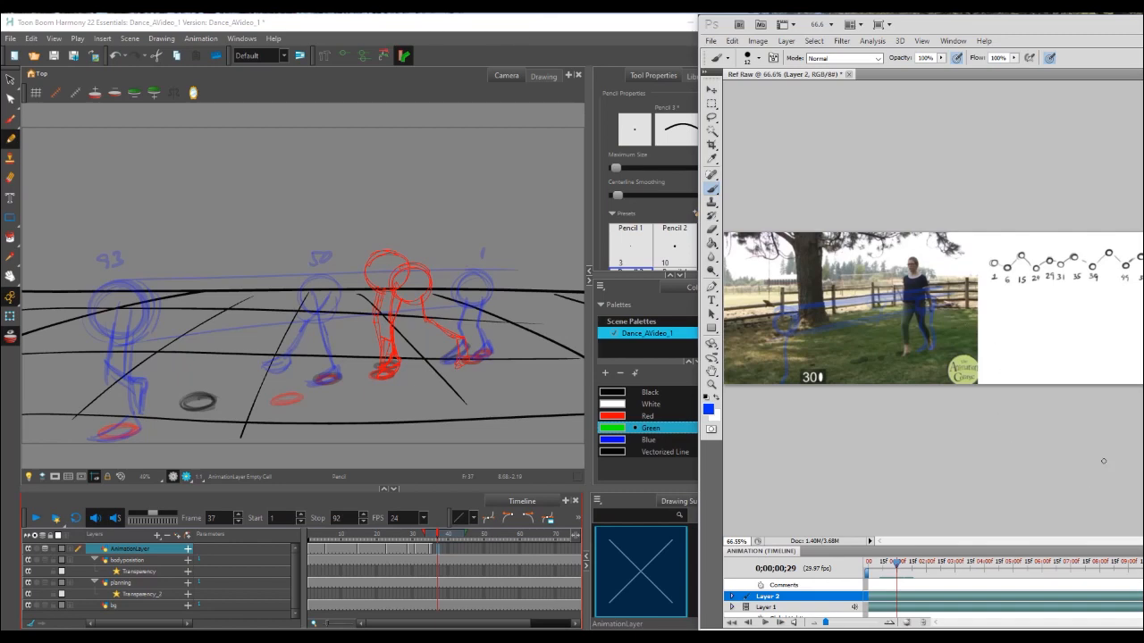
drag(972, 22, 907, 25)
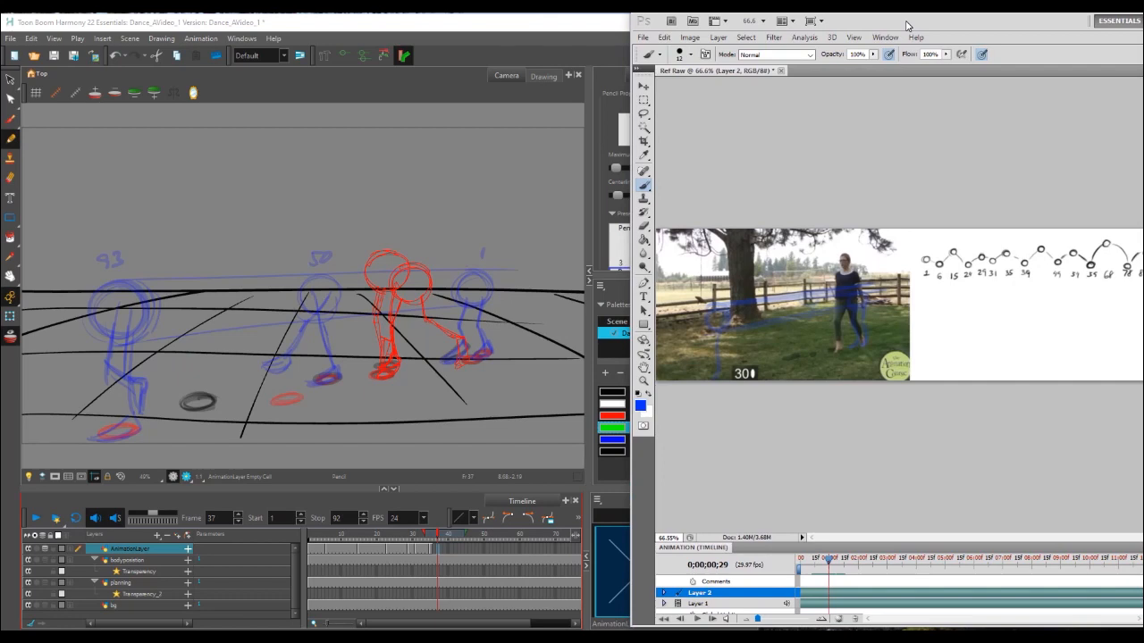
click(436, 538)
click(433, 535)
click(436, 537)
click(432, 535)
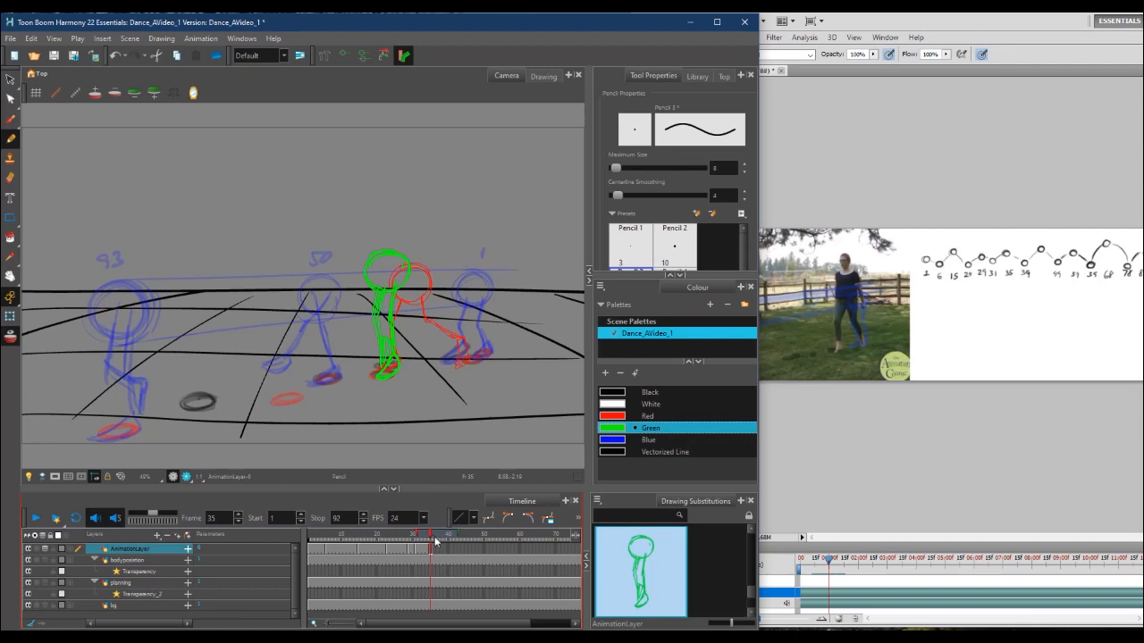
Examine the Photoshop reference at frames 40 and 46, and compare it with the Harmony timeline between frames 46 and 35
click(837, 565)
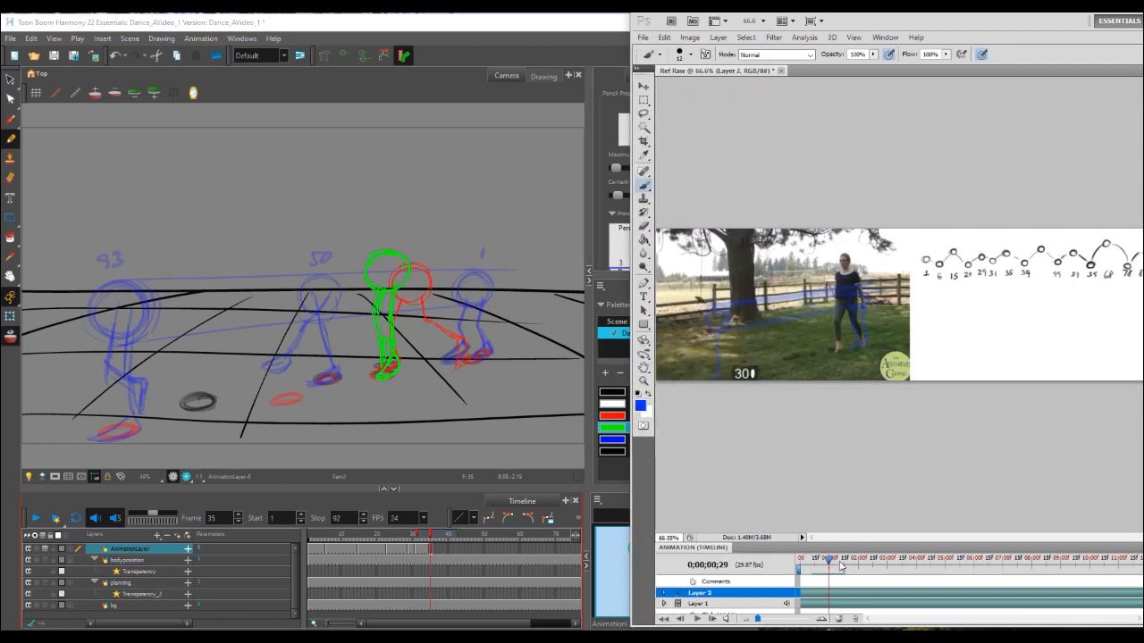
drag(829, 562, 837, 565)
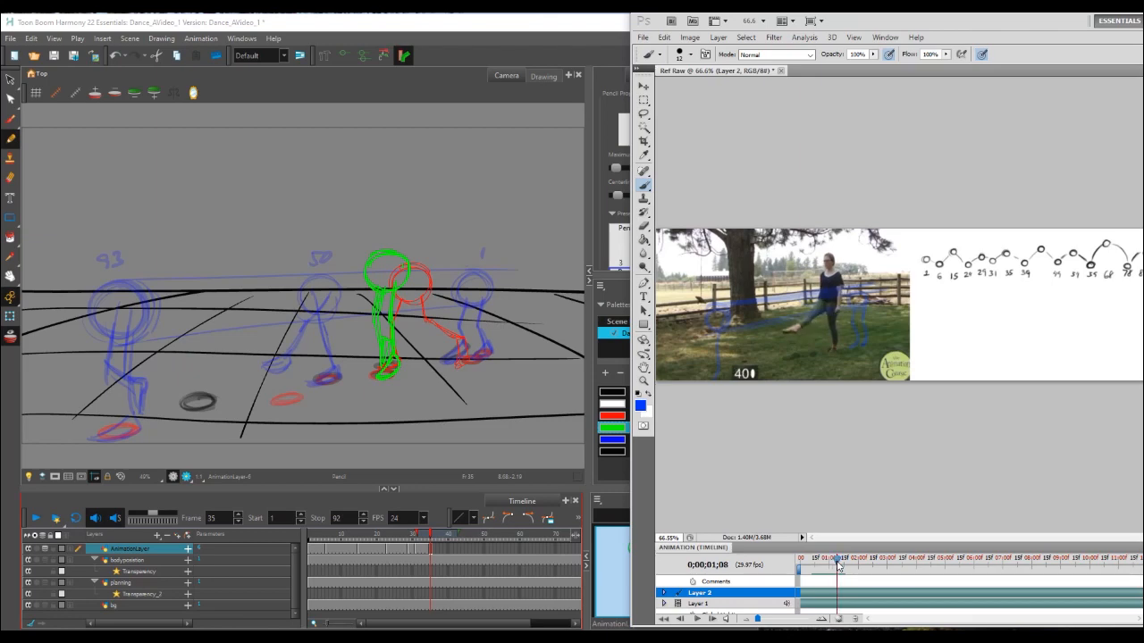
drag(838, 565, 845, 565)
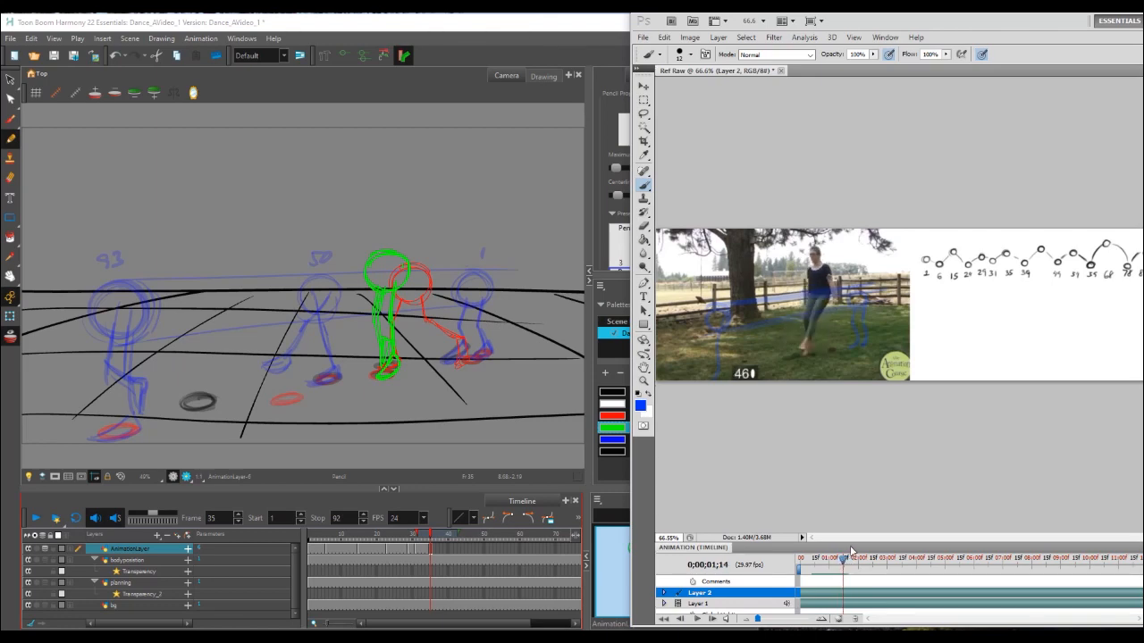
click(456, 539)
drag(454, 534, 470, 547)
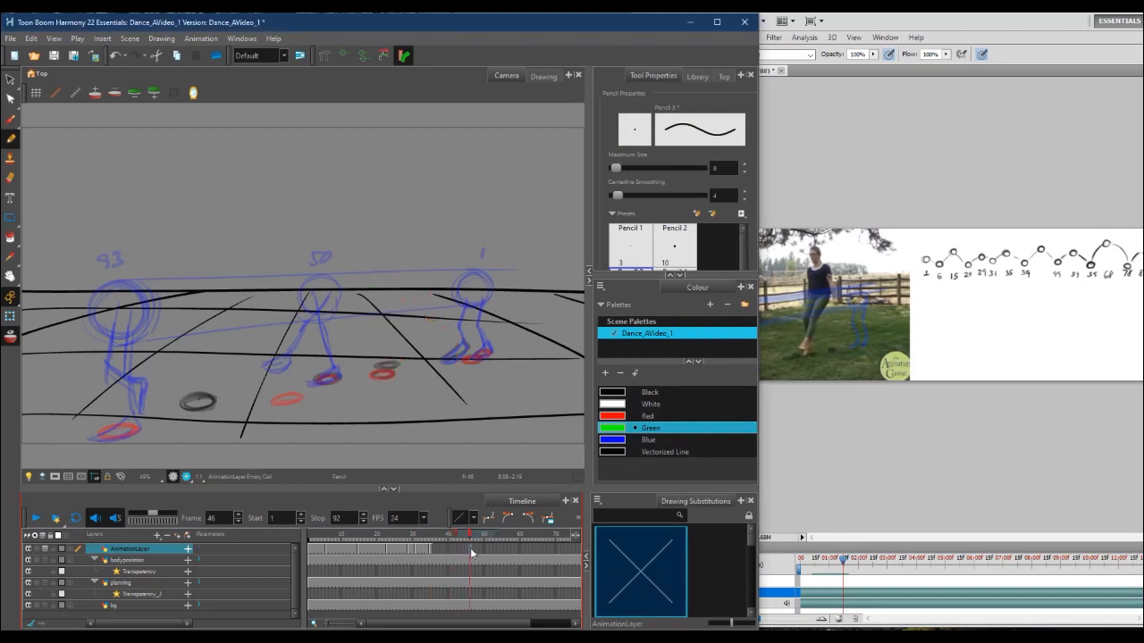
drag(459, 548, 432, 551)
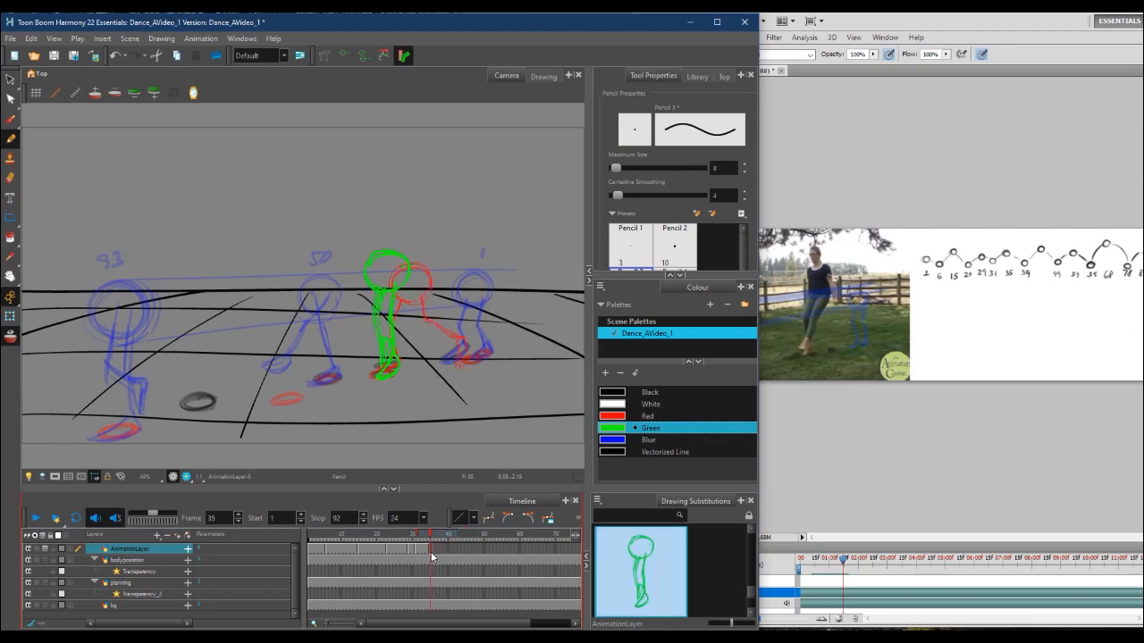
Go to frame 39 in Harmony, set the Photoshop reference to frame 39, and limit the onion skin to the frame 35 pose
mouse_move(430, 552)
mouse_down()
mouse_move(441, 551)
mouse_move(426, 534)
mouse_move(408, 534)
mouse_up()
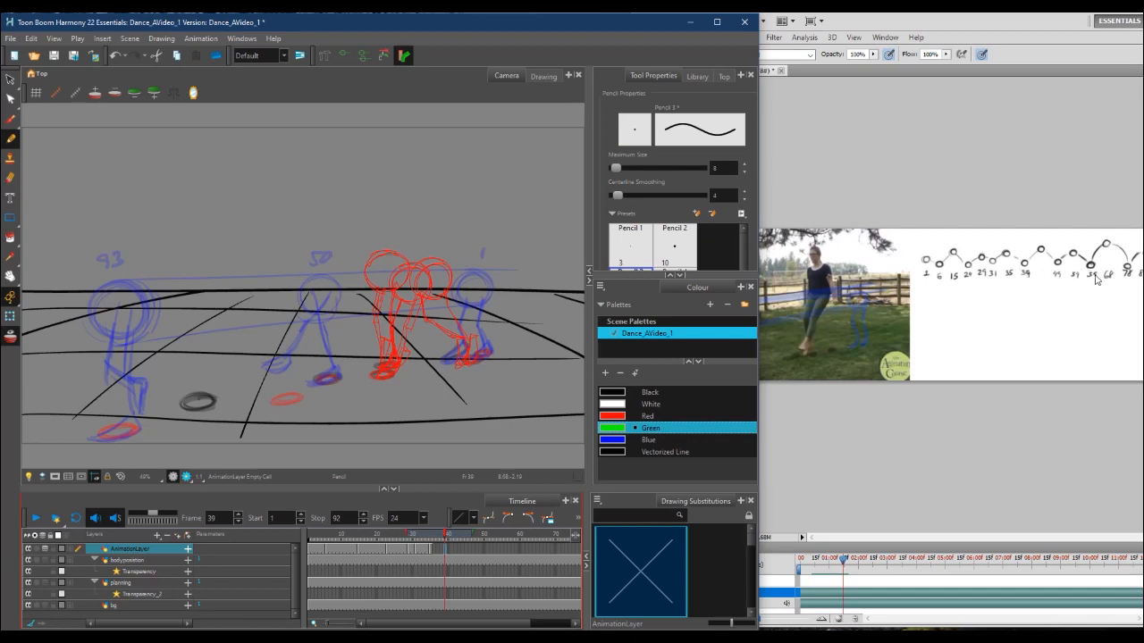
click(844, 563)
drag(846, 561, 835, 566)
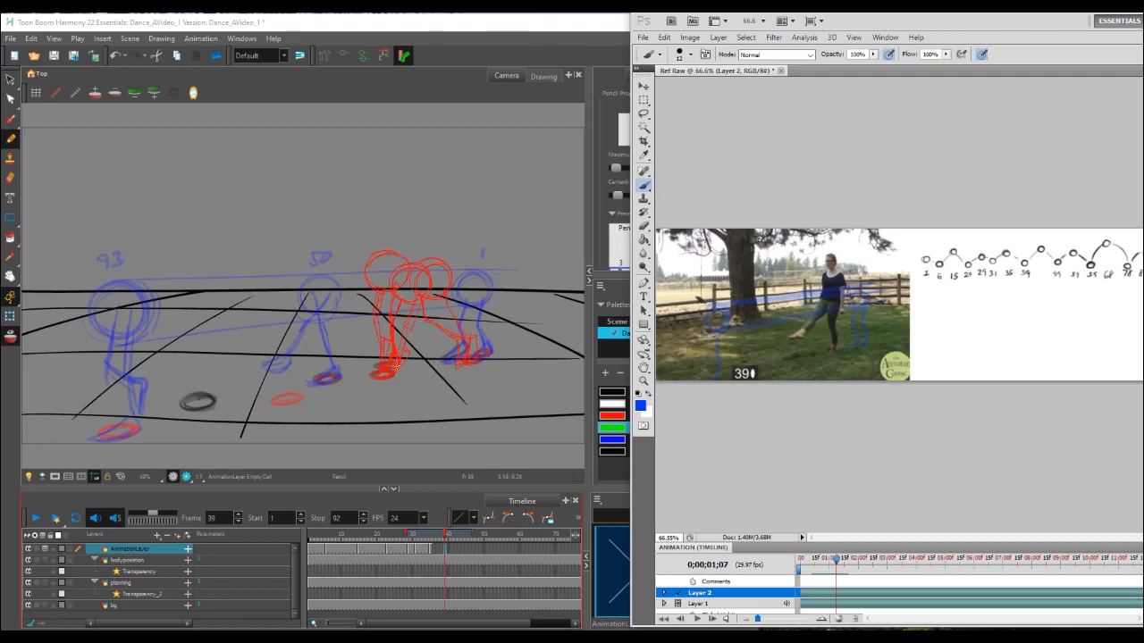
click(413, 540)
drag(407, 538, 445, 540)
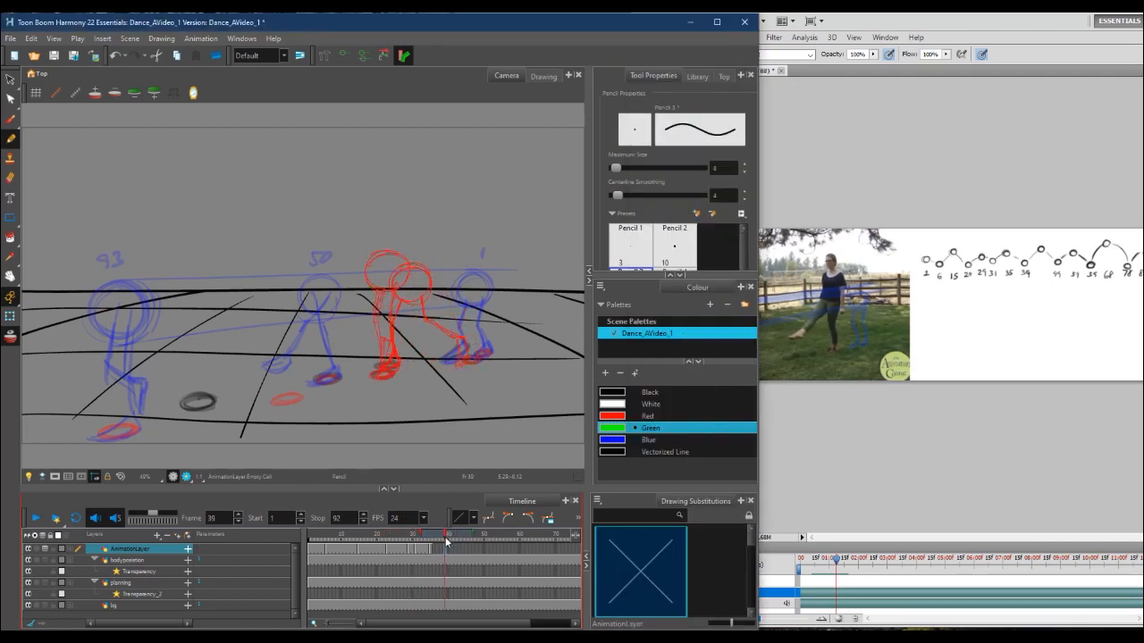
drag(428, 534, 429, 533)
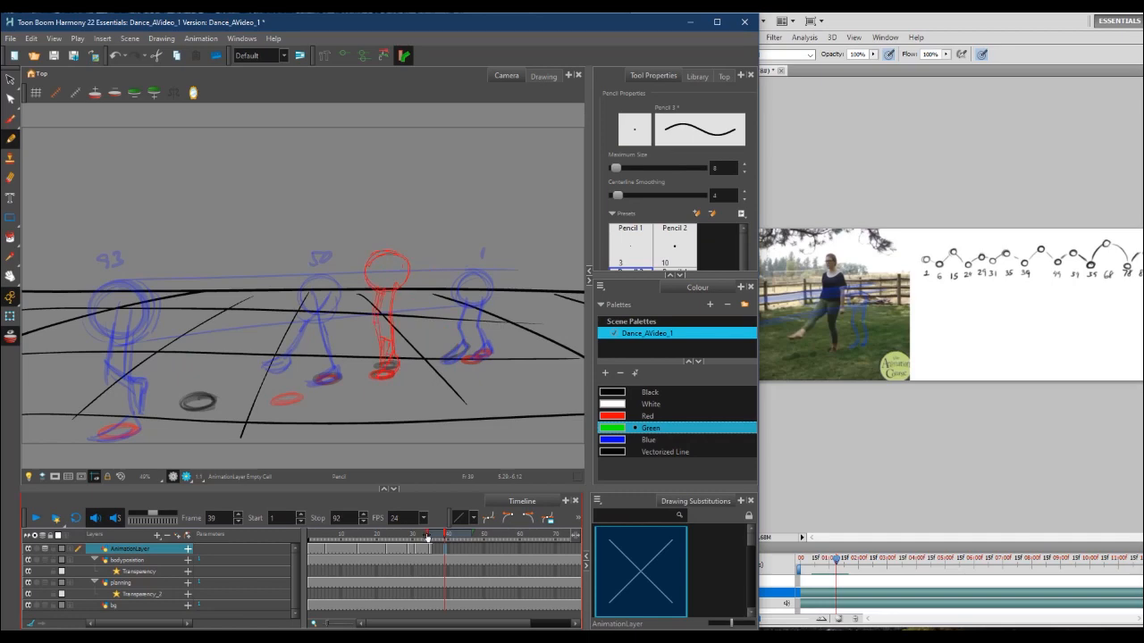
Draw the frame 39 pose in green: a lowered body circle, the supporting leg on its footprint and the other leg extended forward
drag(374, 377, 395, 367)
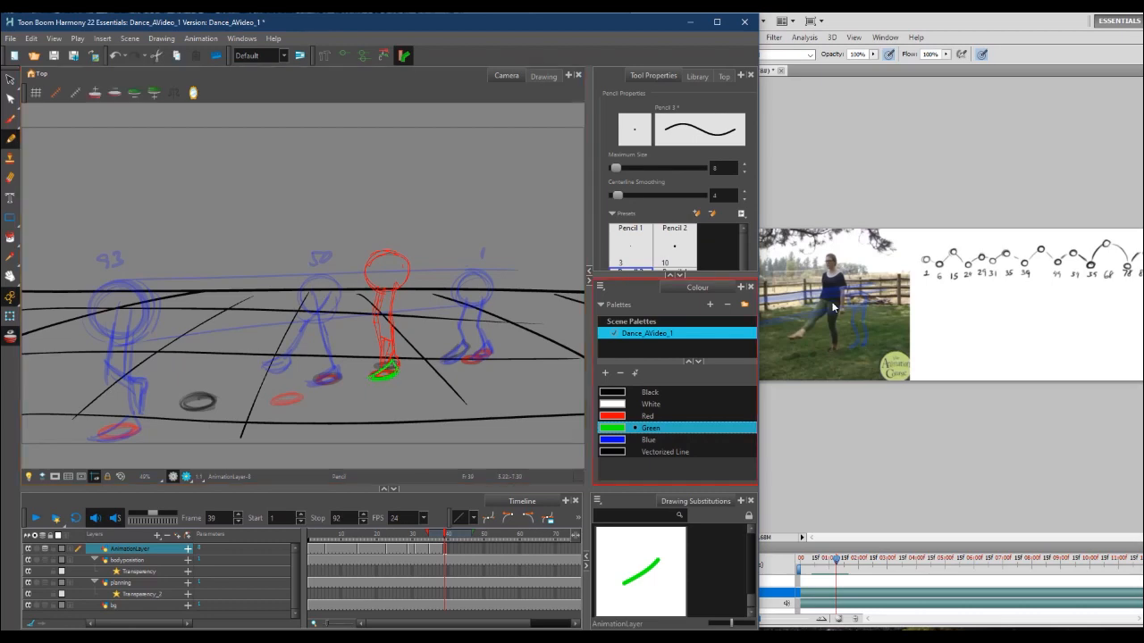
drag(380, 317, 382, 329)
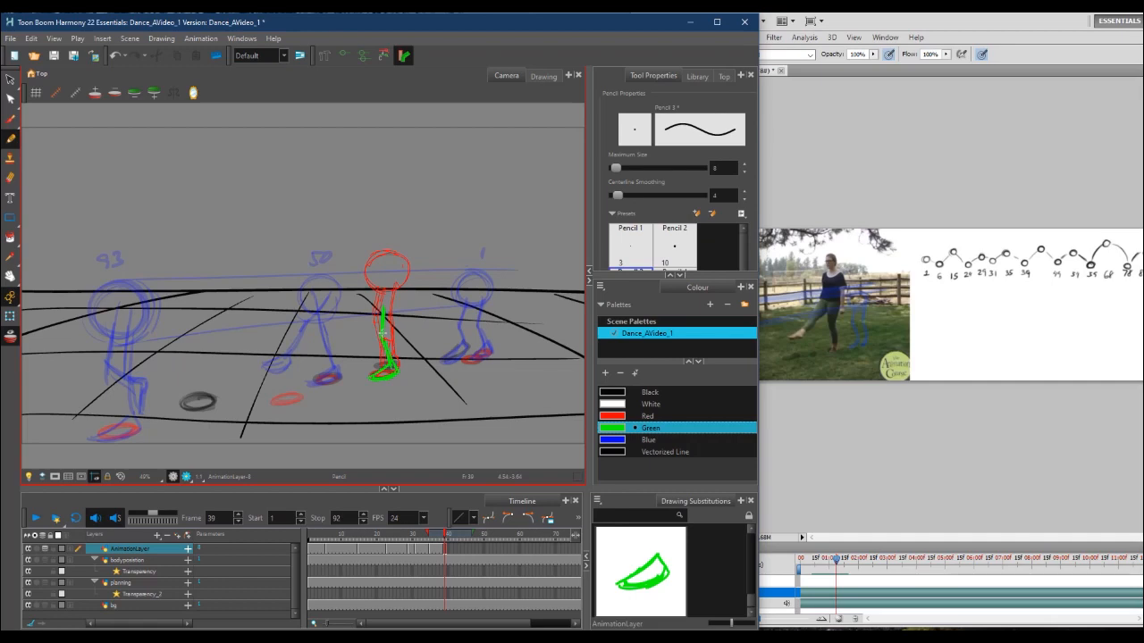
mouse_move(392, 297)
mouse_down()
mouse_move(357, 289)
mouse_move(393, 299)
mouse_up()
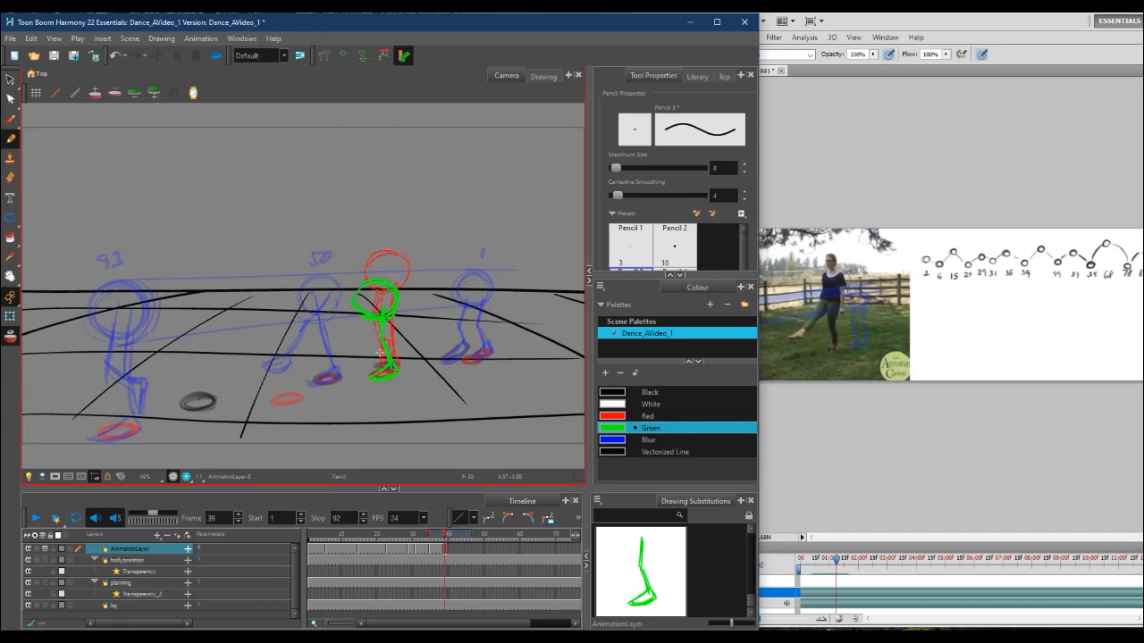
mouse_move(366, 309)
mouse_down()
mouse_move(314, 373)
mouse_move(338, 354)
mouse_move(320, 378)
mouse_up()
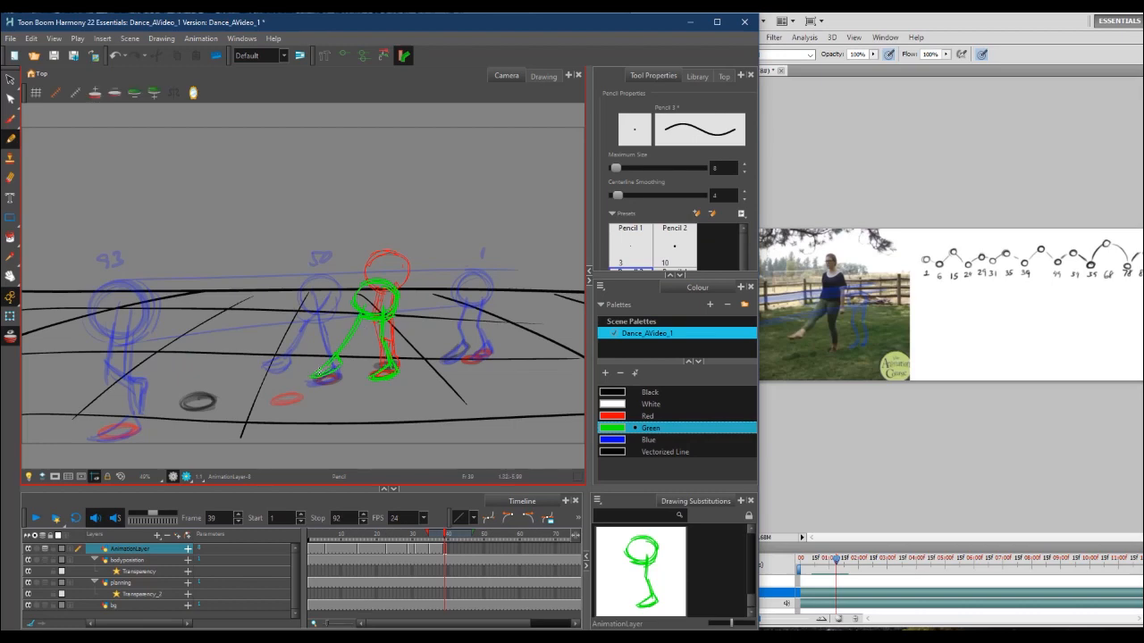
mouse_move(444, 538)
mouse_down()
mouse_move(427, 537)
mouse_move(444, 538)
mouse_up()
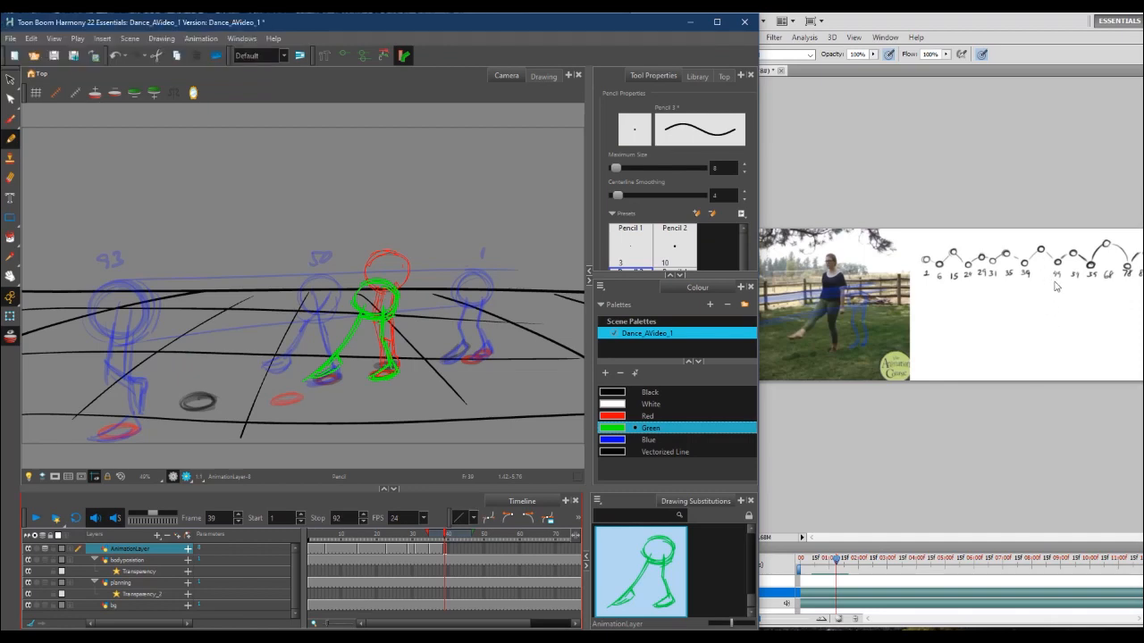
Go to frame 49 in Harmony, include only the frame 39 pose in the onion skin, and set the Photoshop reference to frame 50
click(482, 535)
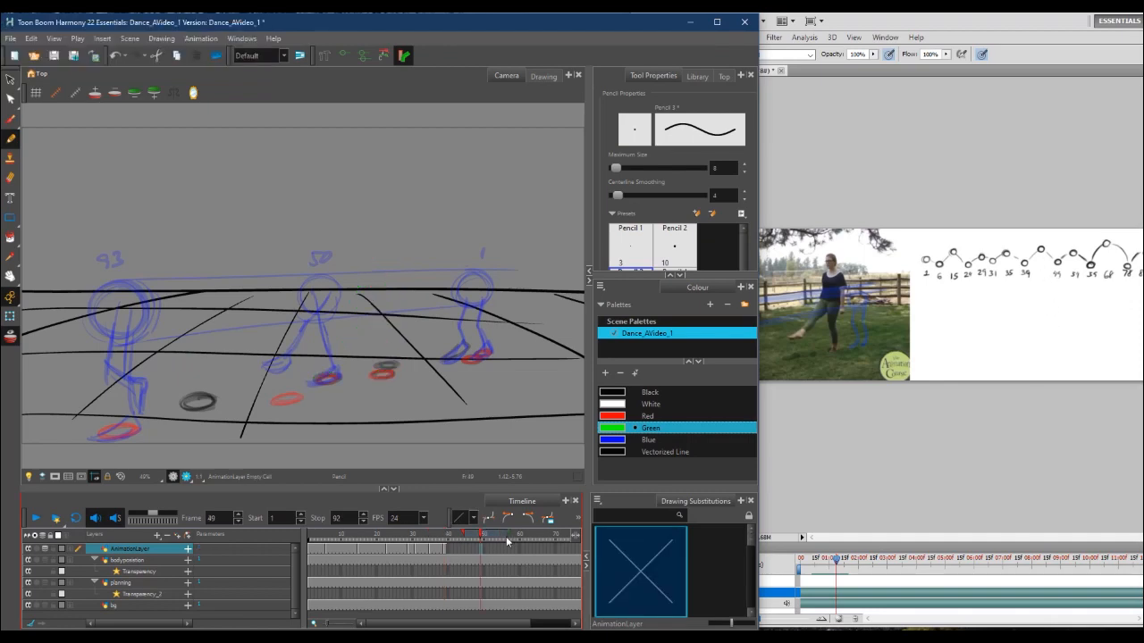
drag(449, 535, 444, 534)
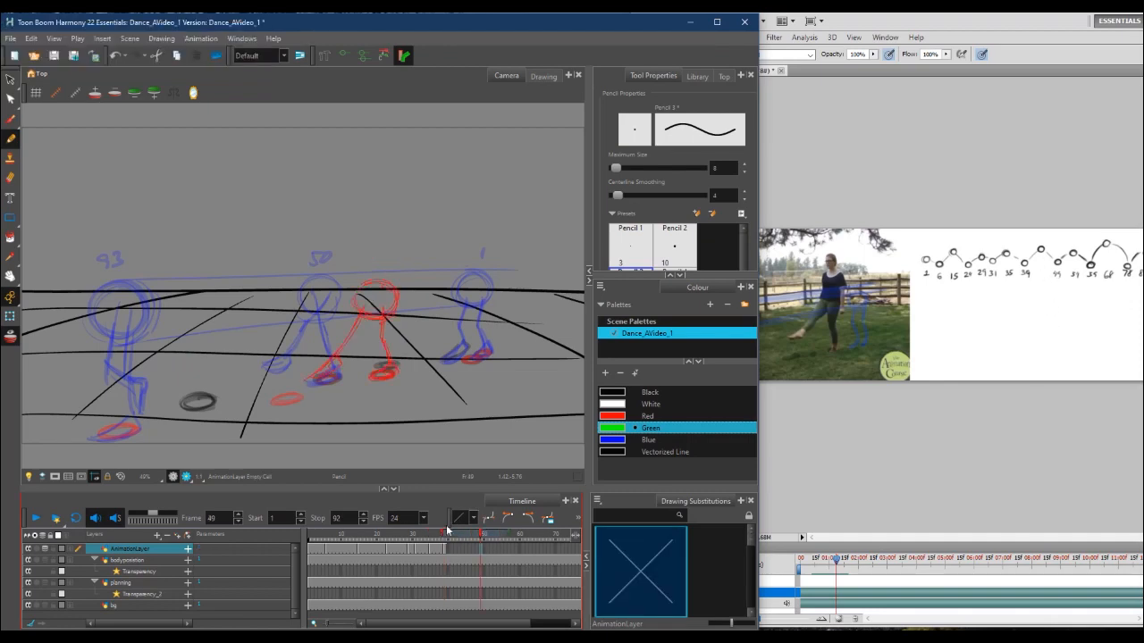
click(840, 563)
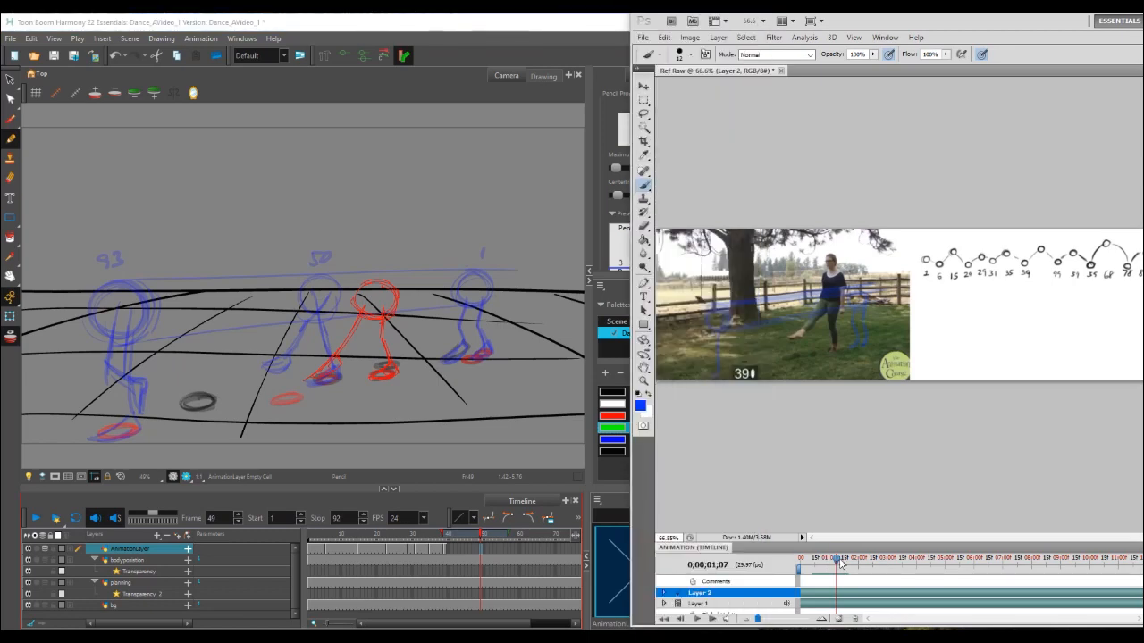
click(846, 563)
drag(845, 563, 849, 563)
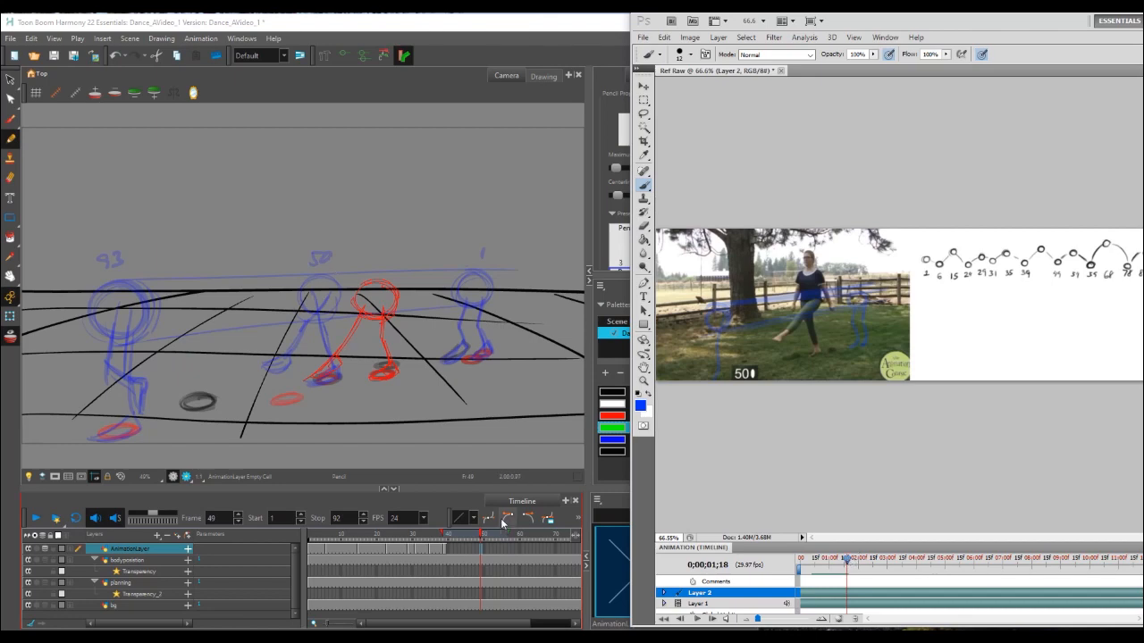
Draw the frame 49 pose in green: a foot on the footprint under marker 50, a bent supporting leg, a low body circle and a forward leg
click(306, 382)
drag(309, 383, 337, 371)
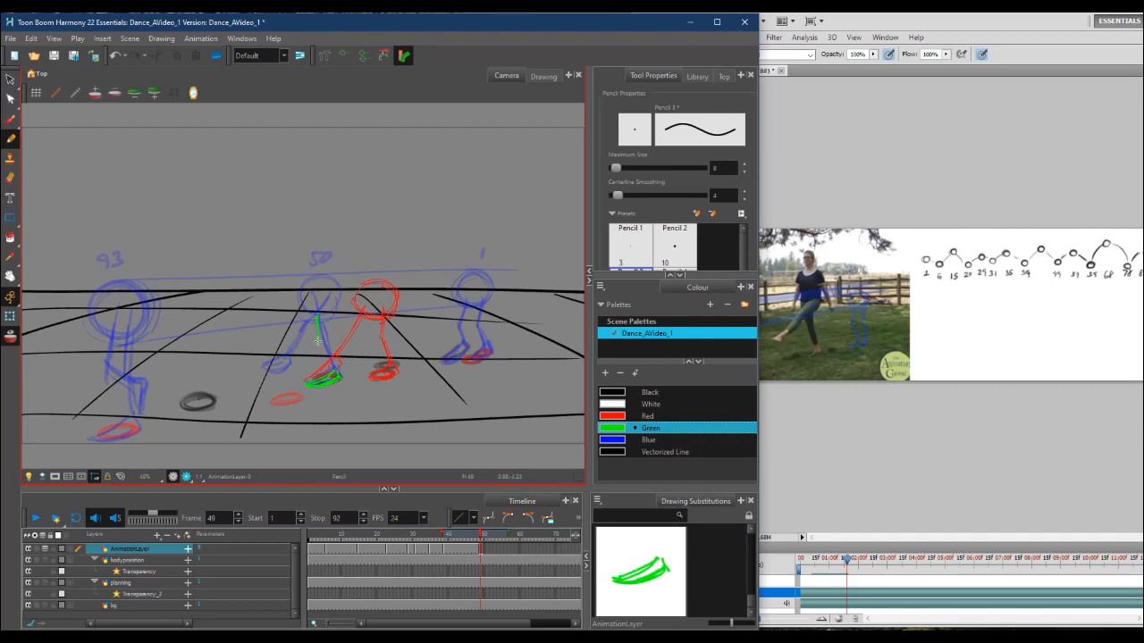
drag(317, 314, 332, 364)
mouse_move(329, 292)
mouse_down()
mouse_move(299, 305)
mouse_move(315, 327)
mouse_move(342, 309)
mouse_move(329, 292)
mouse_up()
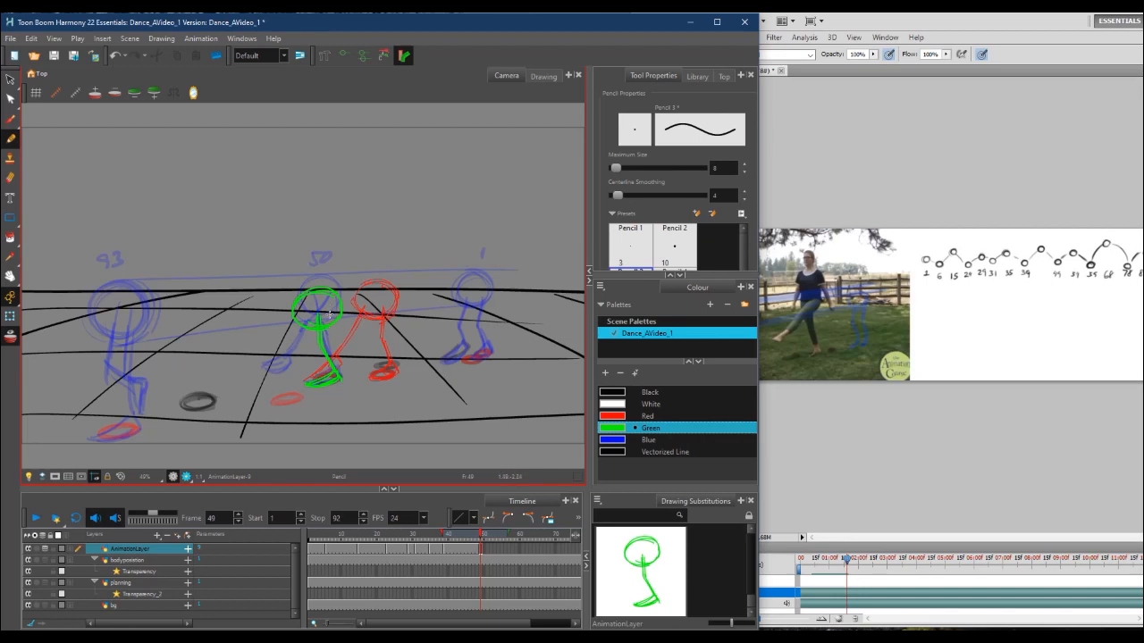
drag(318, 323, 273, 368)
drag(268, 369, 269, 383)
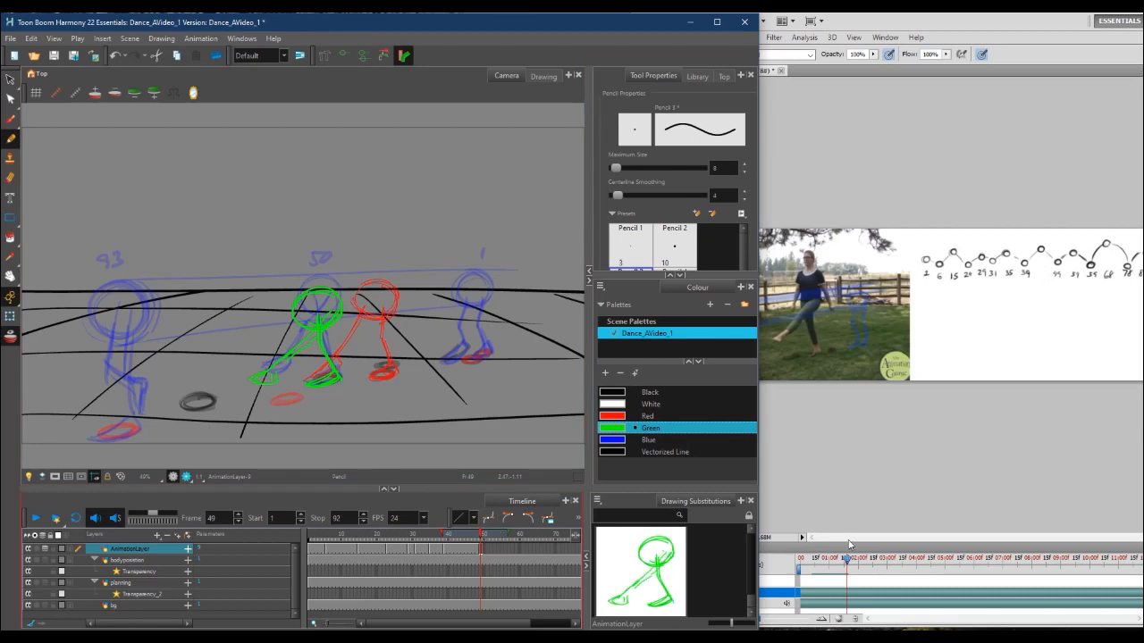
Clear the held drawing on AnimationLayer from frame 45 up to the frame 49 pose, and set the Photoshop reference to frame 44
click(463, 539)
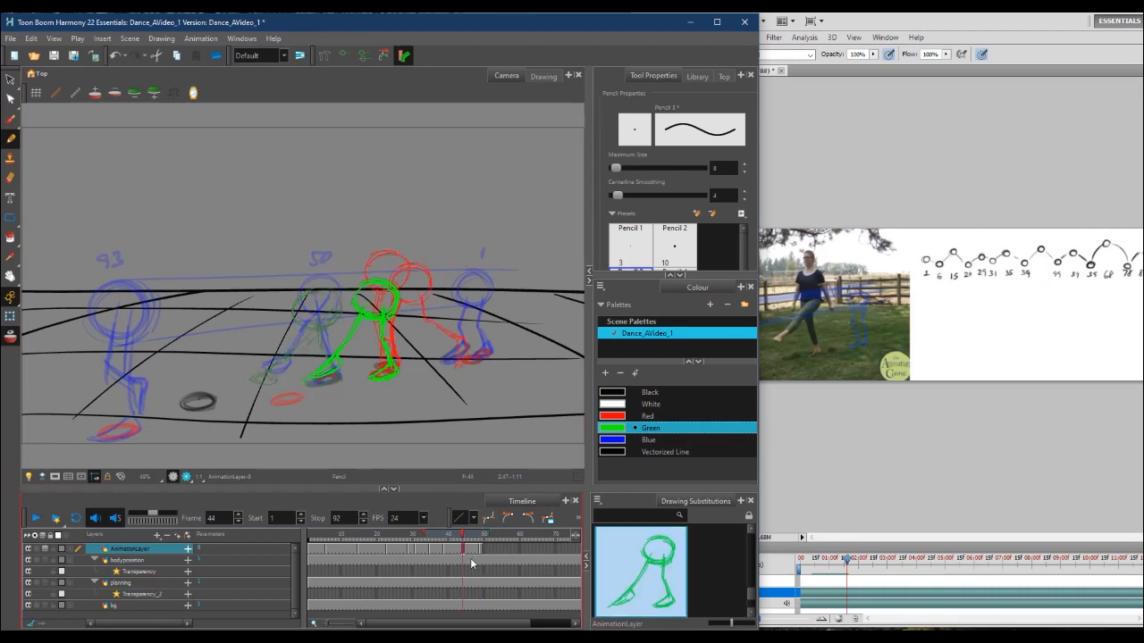
key(period)
right_click(474, 547)
click(502, 534)
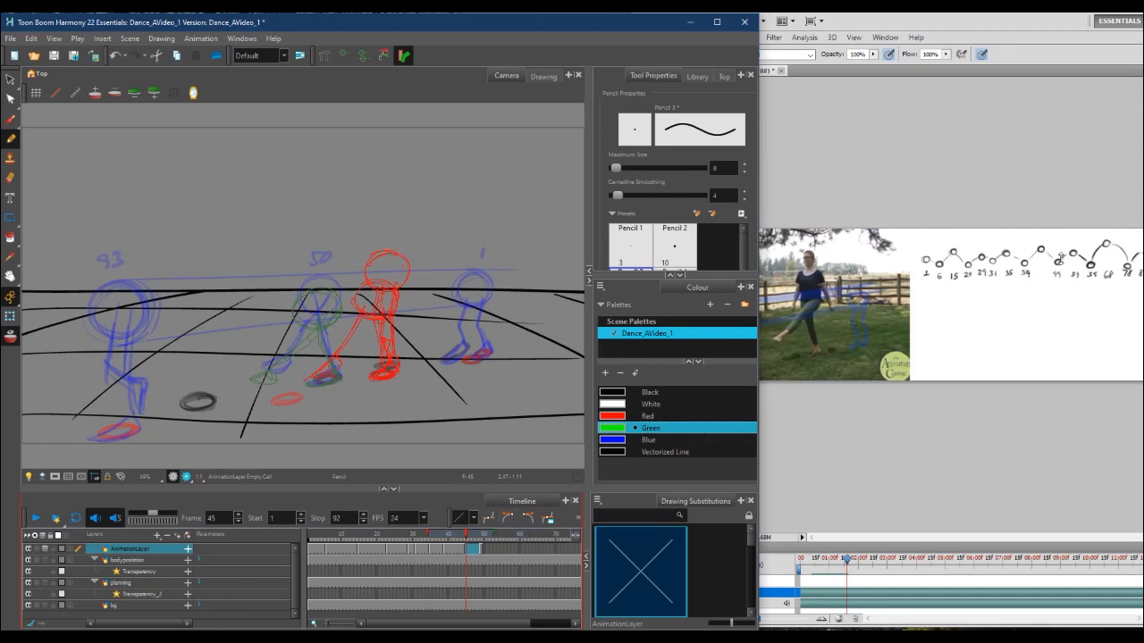
click(849, 563)
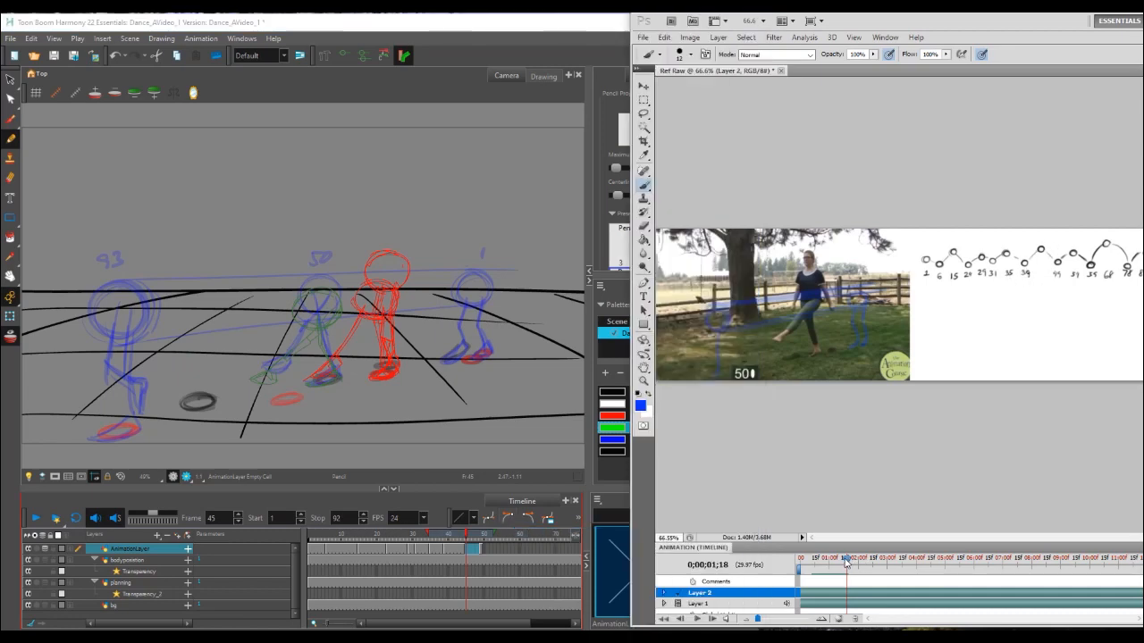
drag(849, 563, 844, 563)
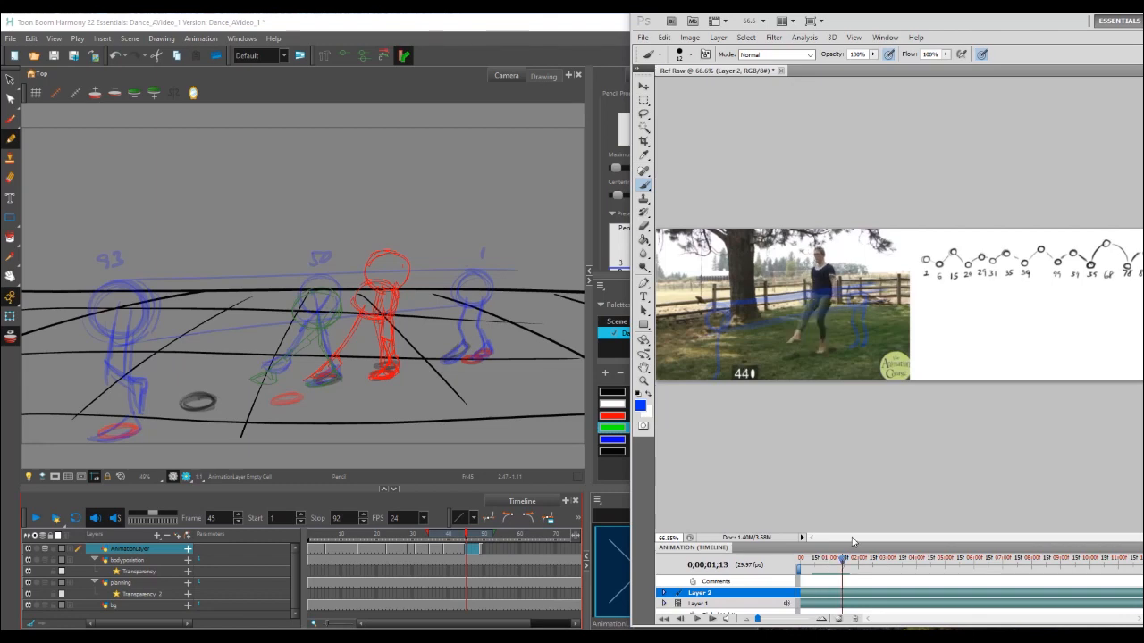
Draw a raised green body circle on frame 45 between the frame 39 and 49 poses, and check it against the previous pose
mouse_move(341, 290)
mouse_down()
mouse_move(356, 264)
mouse_move(365, 272)
mouse_move(322, 266)
mouse_up()
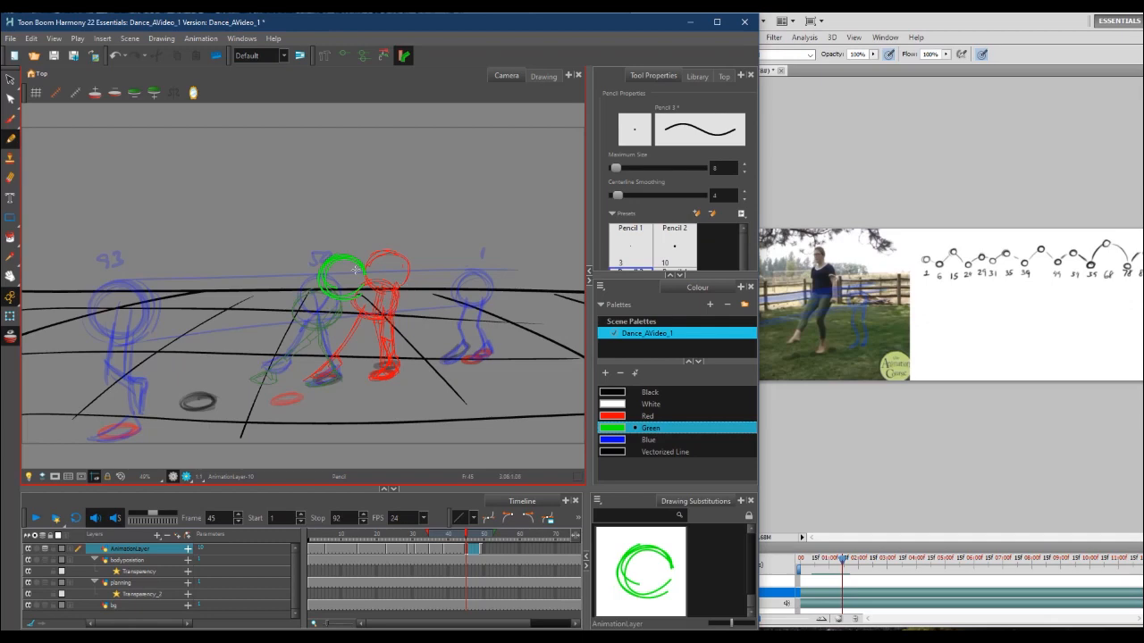
click(463, 536)
mouse_move(465, 536)
mouse_down()
mouse_move(484, 534)
mouse_move(466, 538)
mouse_up()
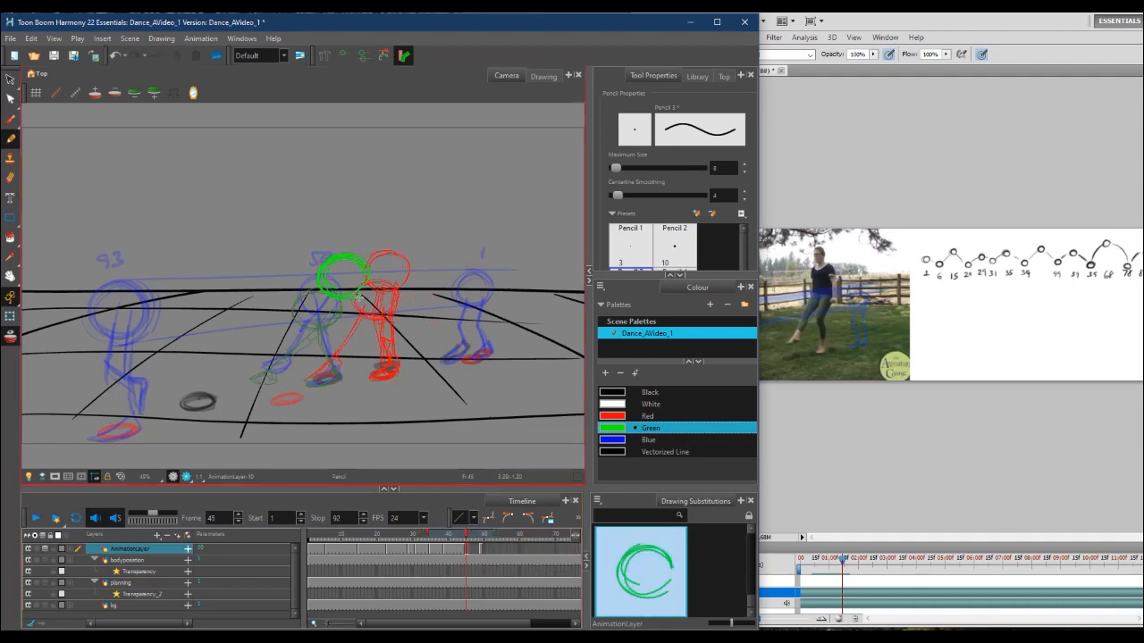
Try frame 45 legs in green, with the rear leg trailing near the previous footprint and the front leg reaching toward the next one
mouse_move(360, 340)
mouse_down()
mouse_move(370, 359)
mouse_move(353, 382)
mouse_up()
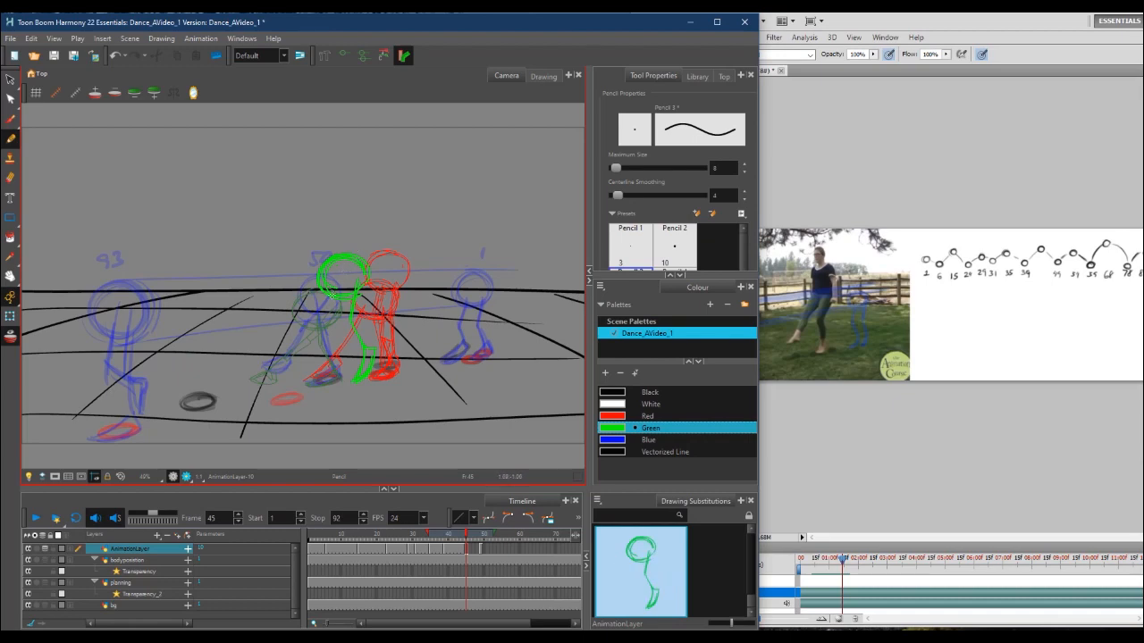
mouse_move(321, 316)
mouse_down()
mouse_move(296, 368)
mouse_move(314, 346)
mouse_move(313, 362)
mouse_move(296, 371)
mouse_move(318, 350)
mouse_up()
drag(329, 292, 320, 339)
mouse_move(470, 539)
mouse_down()
mouse_move(483, 539)
mouse_move(468, 541)
mouse_up()
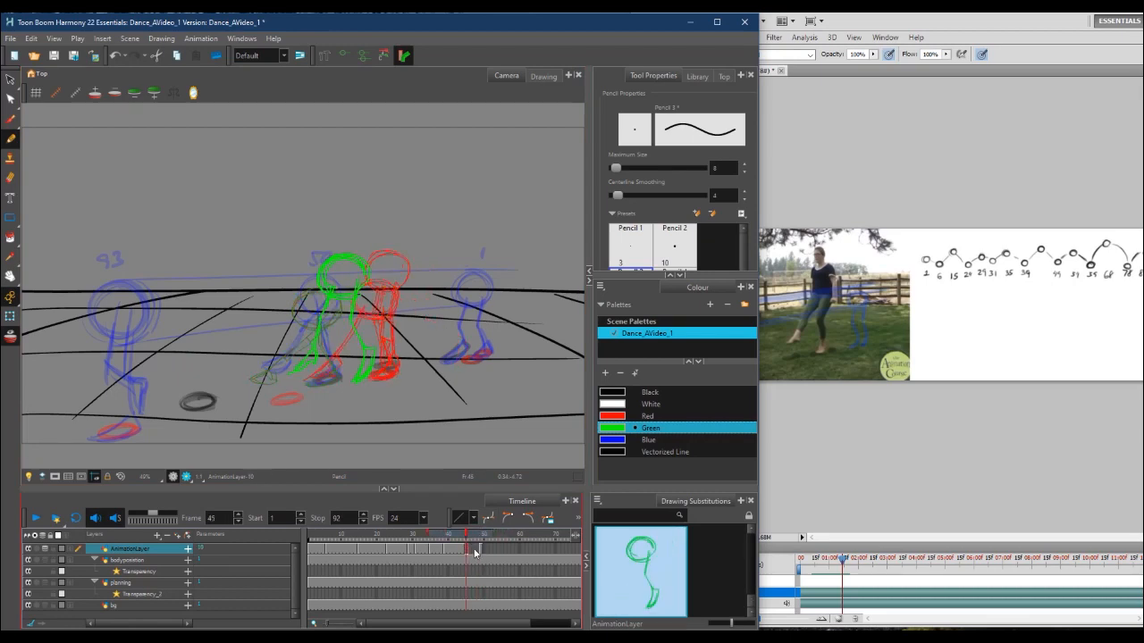
Set the Photoshop reference to frame 46 and erase both legs from the frame 45 drawing, keeping the body circle
drag(843, 560, 844, 565)
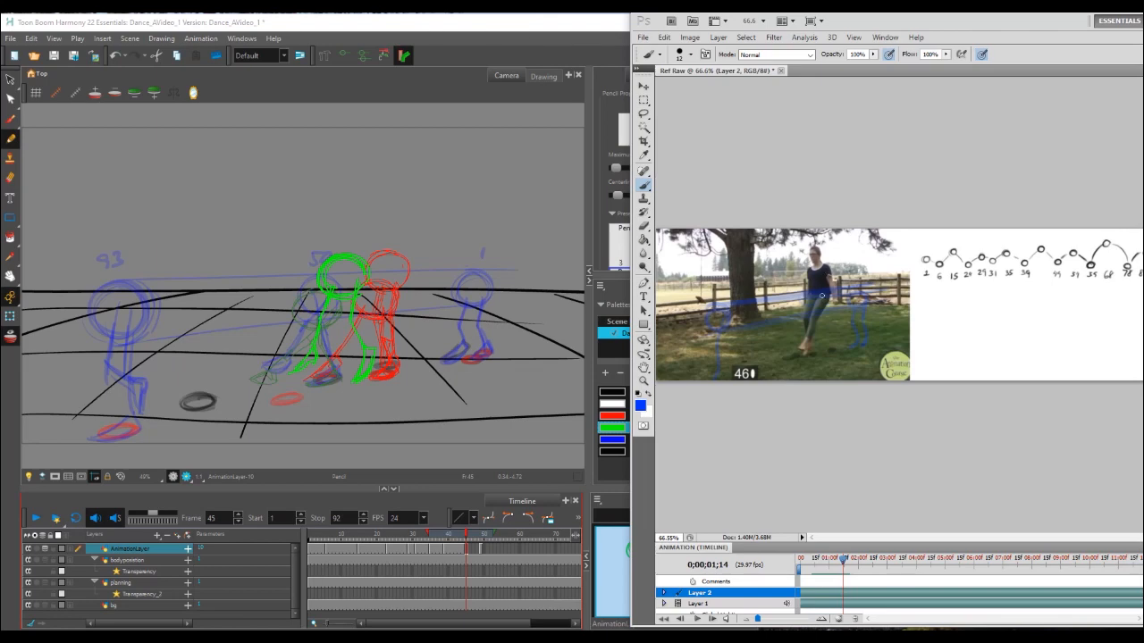
click(324, 314)
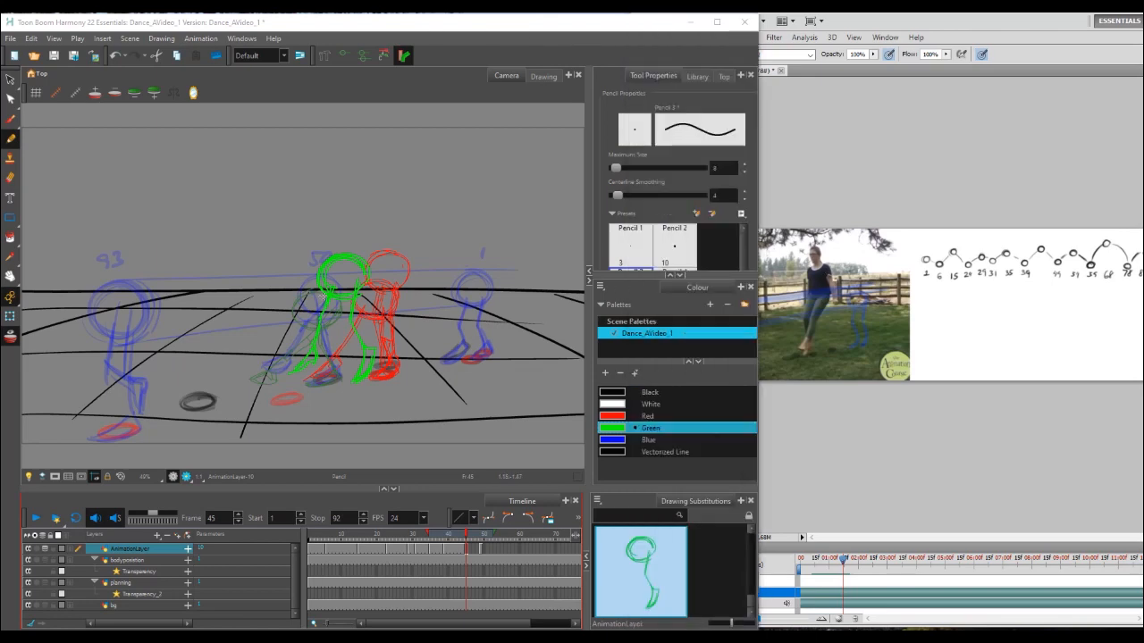
click(325, 304)
mouse_move(322, 307)
mouse_down()
mouse_move(292, 374)
mouse_move(312, 367)
mouse_move(315, 341)
mouse_move(322, 356)
mouse_move(355, 301)
mouse_up()
mouse_move(363, 340)
mouse_down()
mouse_move(370, 373)
mouse_move(356, 318)
mouse_up()
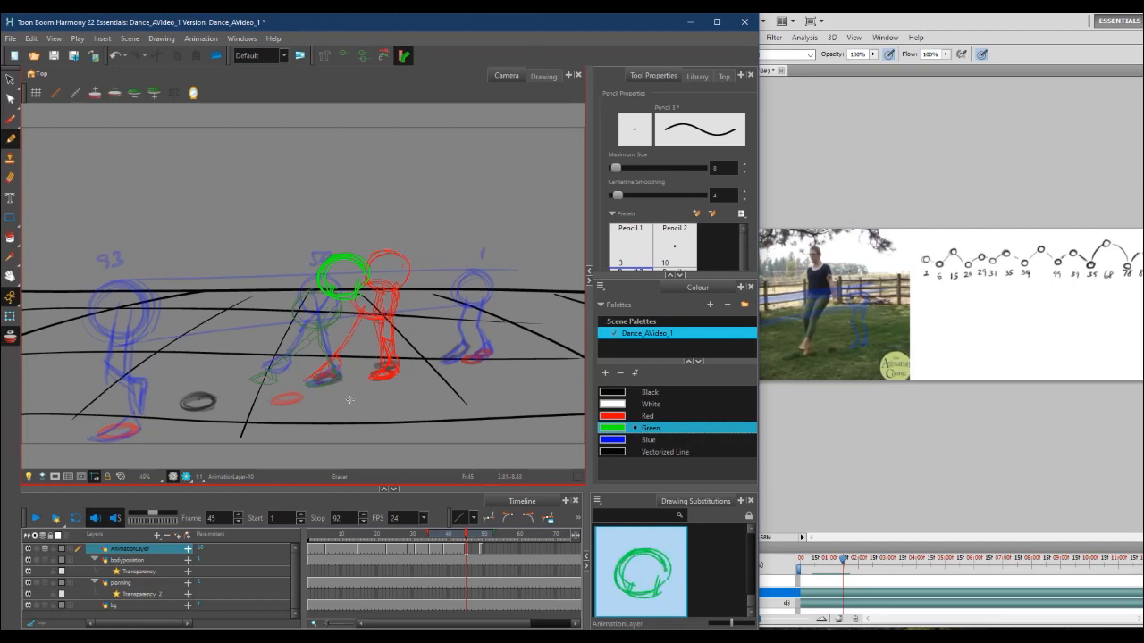
Redraw the frame 45 legs close together, reaching down to the footprint under marker 50, and compare the pose with frame 44
mouse_move(343, 300)
mouse_down()
mouse_move(302, 375)
mouse_move(319, 378)
mouse_move(308, 378)
mouse_move(315, 364)
mouse_move(302, 382)
mouse_move(341, 323)
mouse_up()
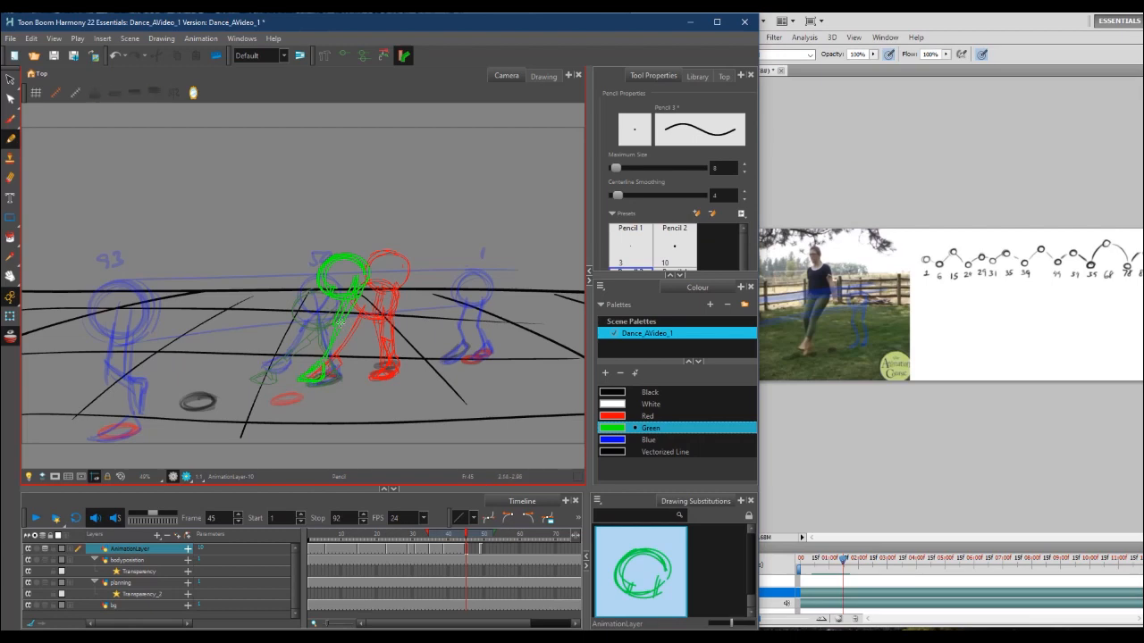
drag(321, 366, 324, 363)
drag(322, 328, 329, 359)
click(464, 537)
mouse_move(464, 537)
mouse_down()
mouse_move(476, 534)
mouse_move(462, 537)
mouse_up()
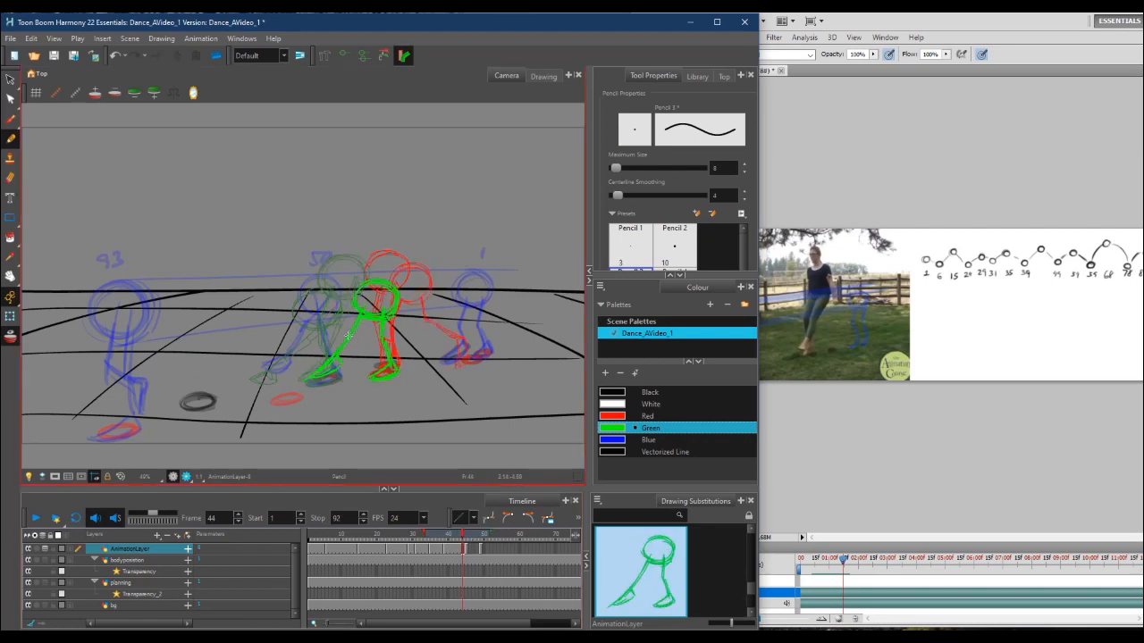
click(466, 536)
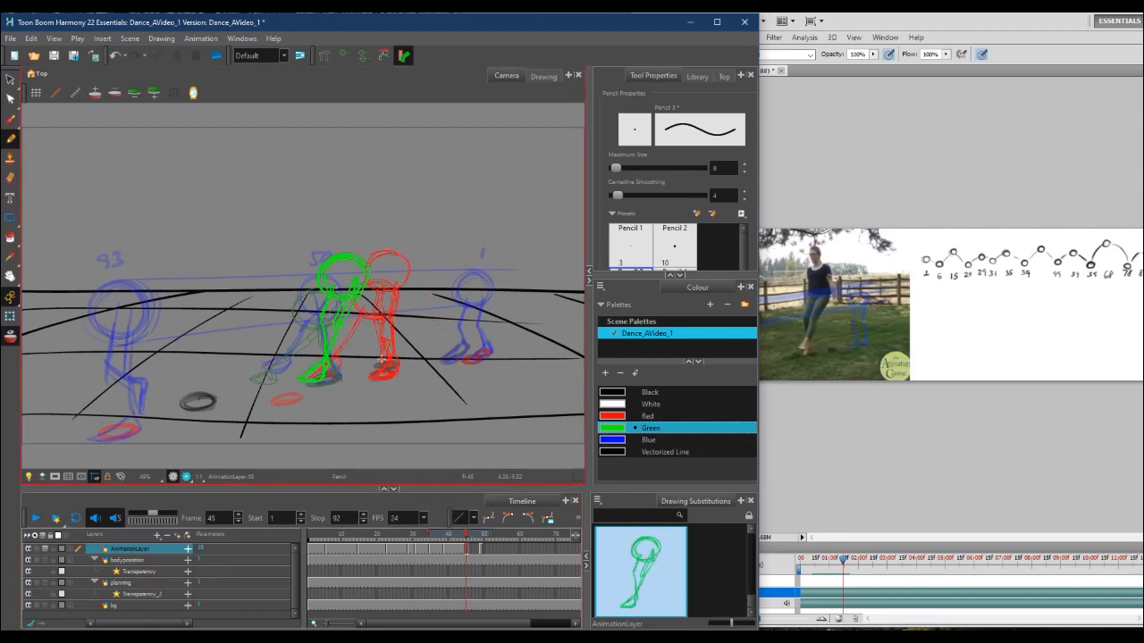
Go to the frame 42 pose in Harmony and set the Photoshop reference video to frame 44
drag(467, 539, 459, 532)
click(844, 562)
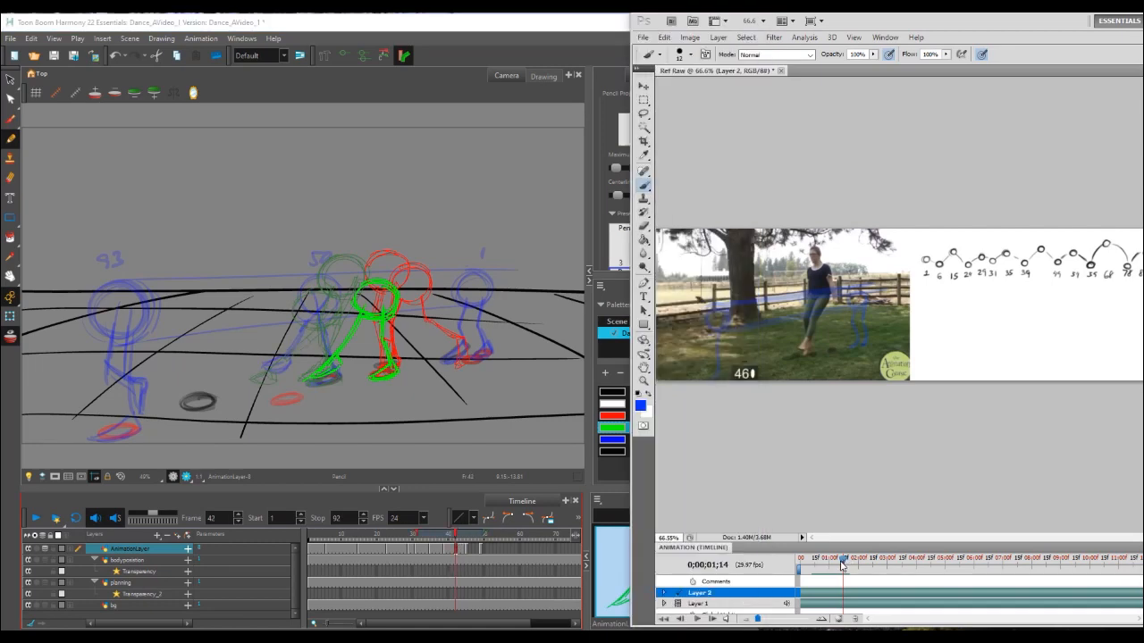
drag(841, 562, 843, 567)
click(681, 619)
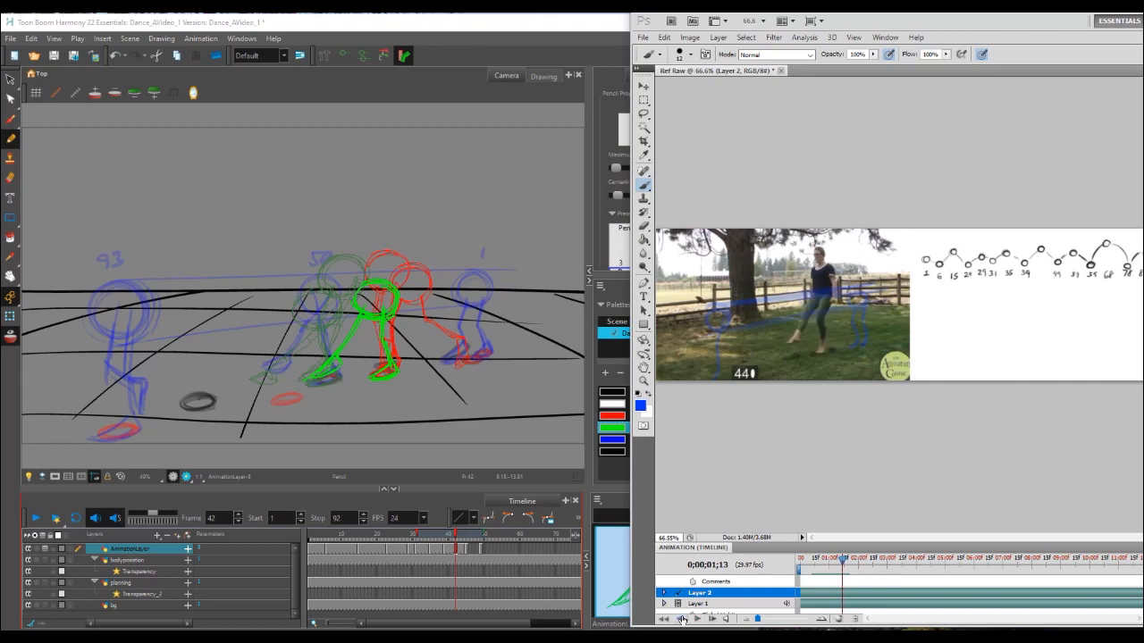
In Harmony, clear the animation layer's exposure at frame 43 and limit the onion skin to the nearest previous pose
click(461, 541)
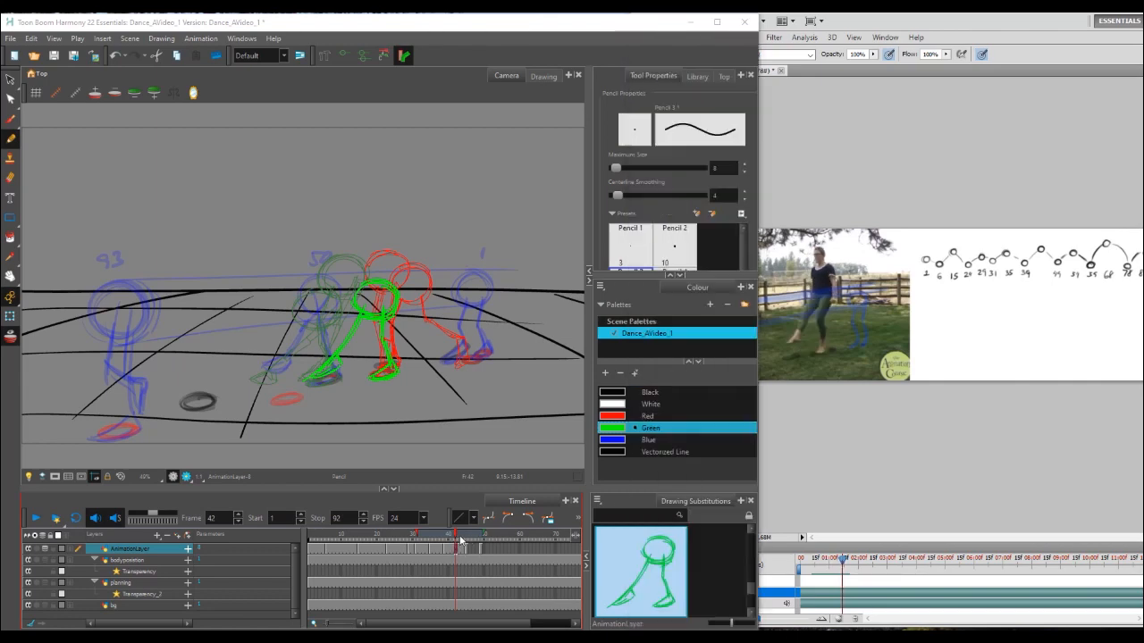
click(459, 538)
right_click(463, 554)
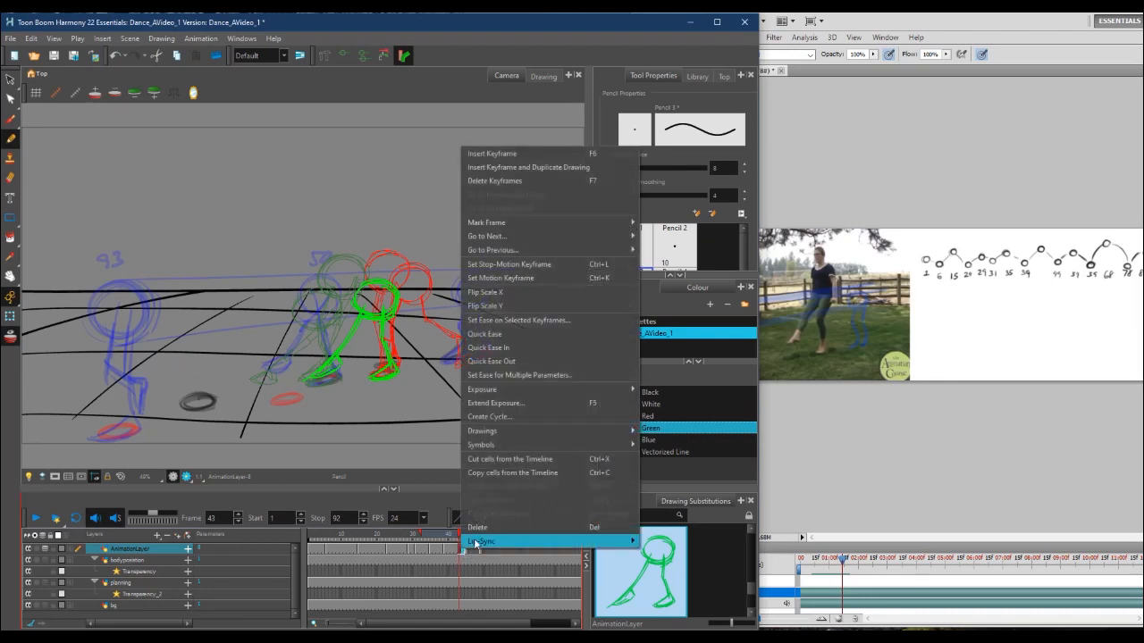
click(511, 519)
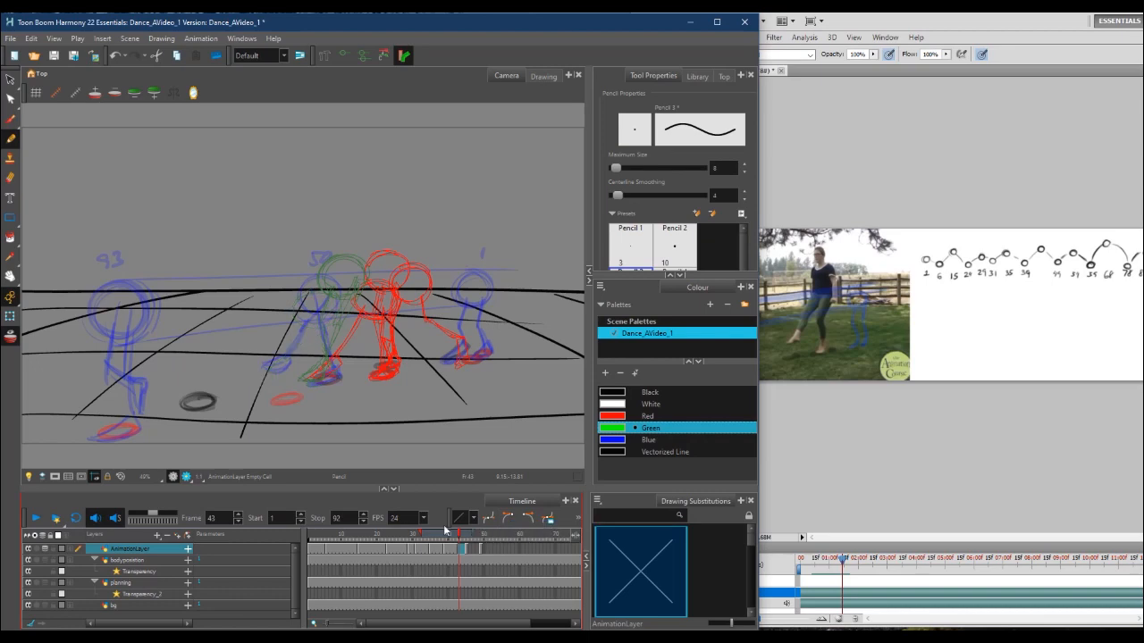
drag(419, 535, 450, 536)
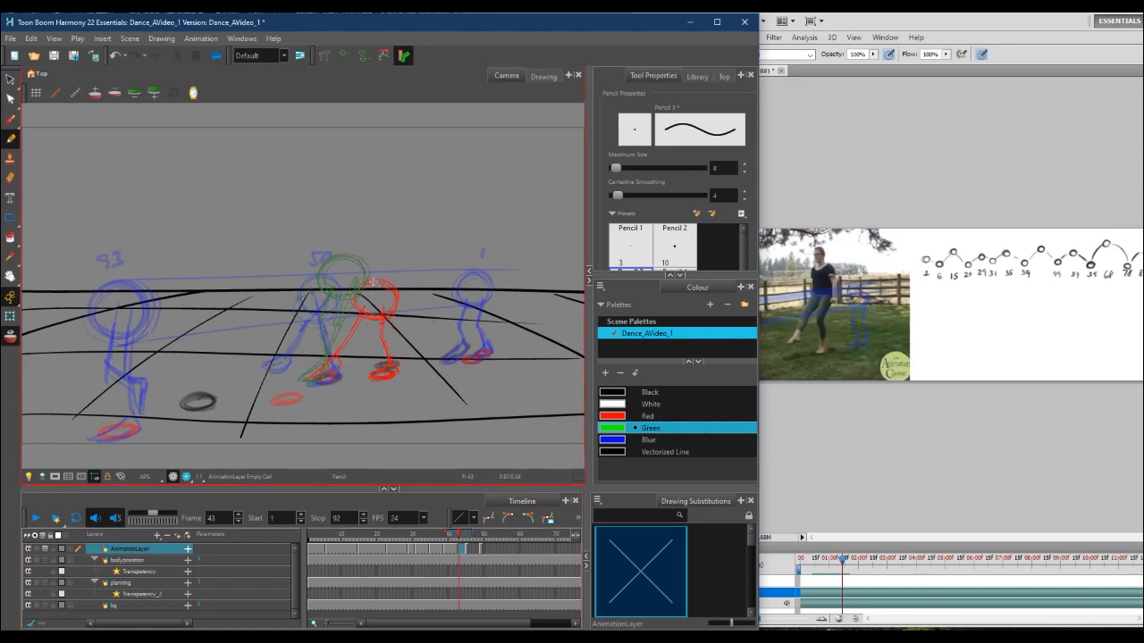
Draw the frame 43 pose in green, with a body circle between the neighbouring poses and both legs reaching their footprints
drag(382, 269, 377, 301)
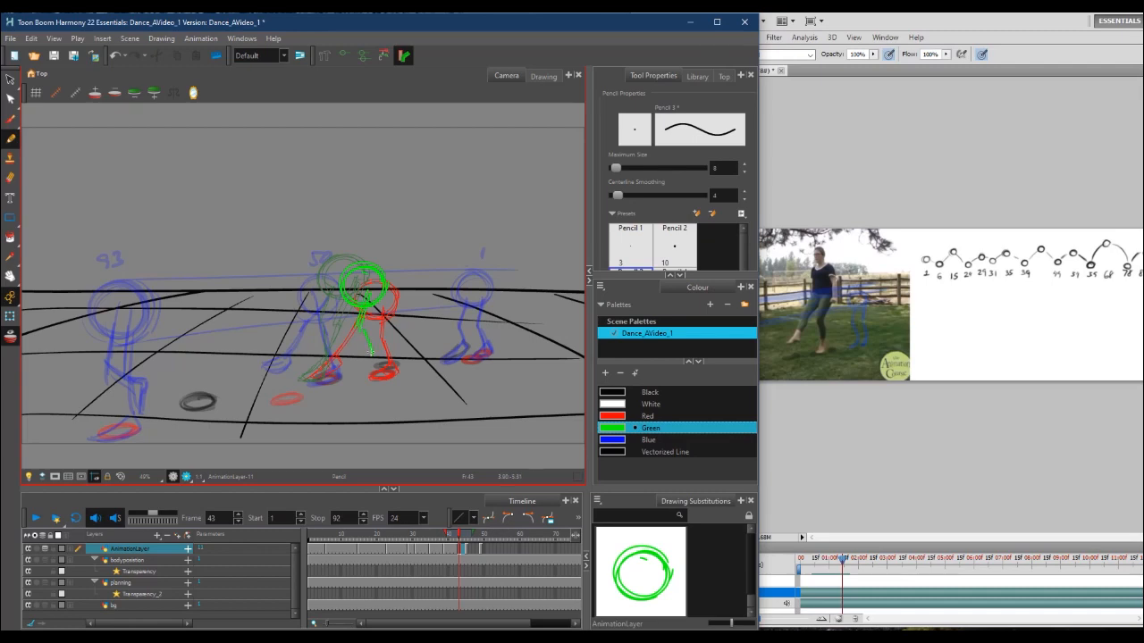
mouse_move(370, 361)
mouse_down()
mouse_move(364, 377)
mouse_move(381, 350)
mouse_up()
mouse_move(354, 293)
mouse_down()
mouse_move(319, 363)
mouse_move(331, 358)
mouse_up()
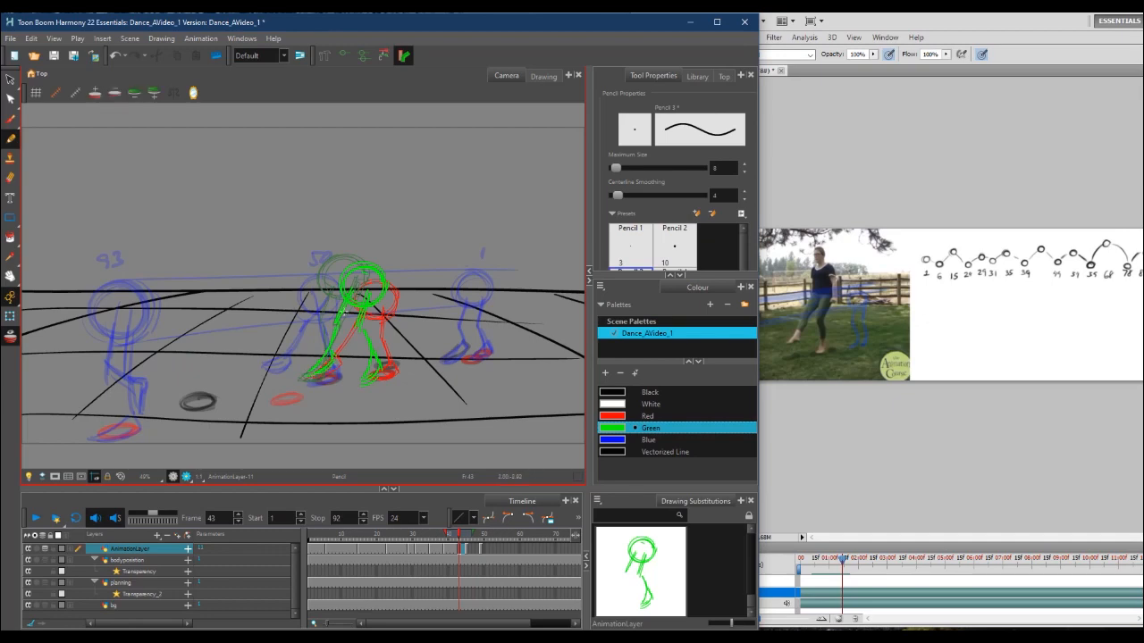
Select the animation layer cells from the frame 43 drawing to the frame 49 drawing and fill the empty cells
mouse_move(463, 537)
mouse_down()
mouse_move(452, 536)
mouse_move(472, 544)
mouse_move(444, 549)
mouse_move(481, 547)
mouse_move(472, 561)
mouse_move(459, 552)
mouse_up()
shift+click(480, 548)
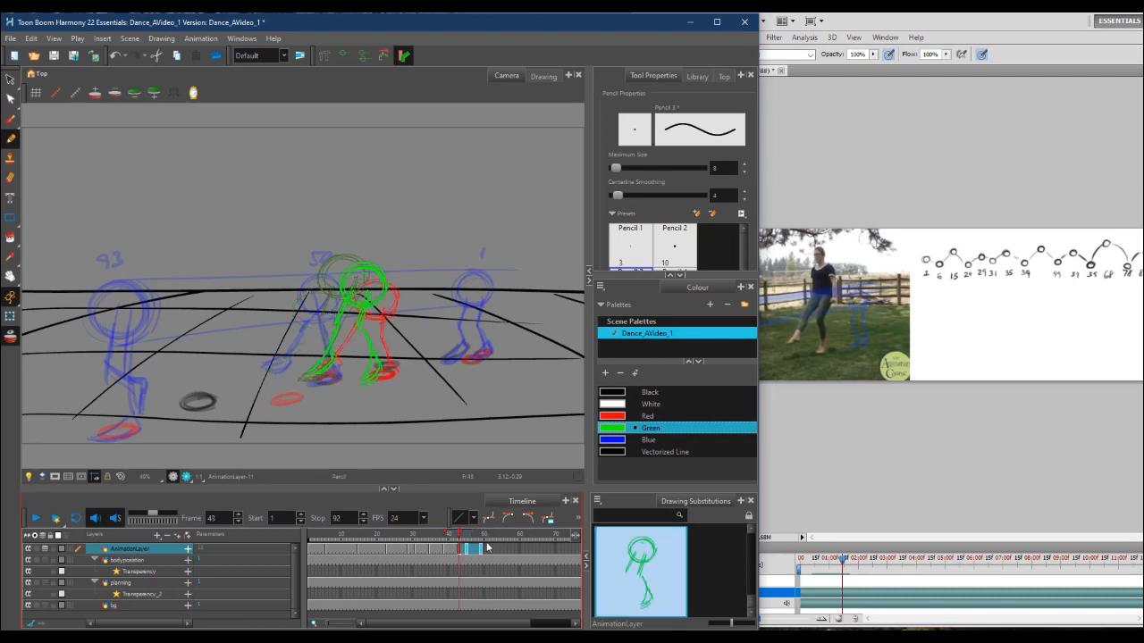
right_click(478, 551)
mouse_move(534, 393)
click(706, 503)
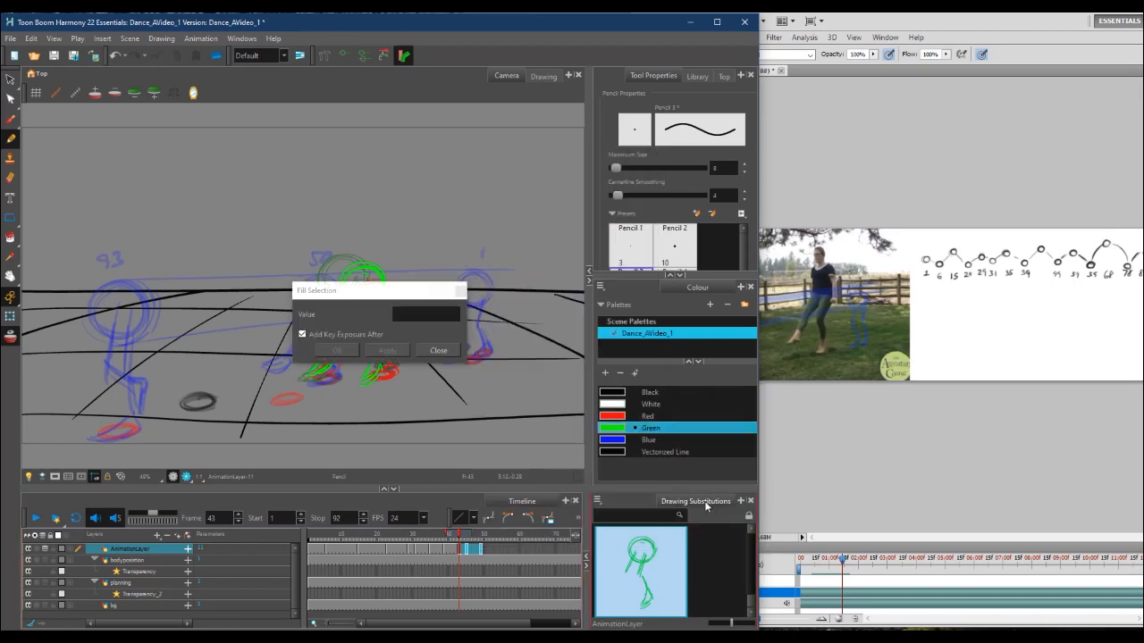
click(438, 350)
right_click(462, 550)
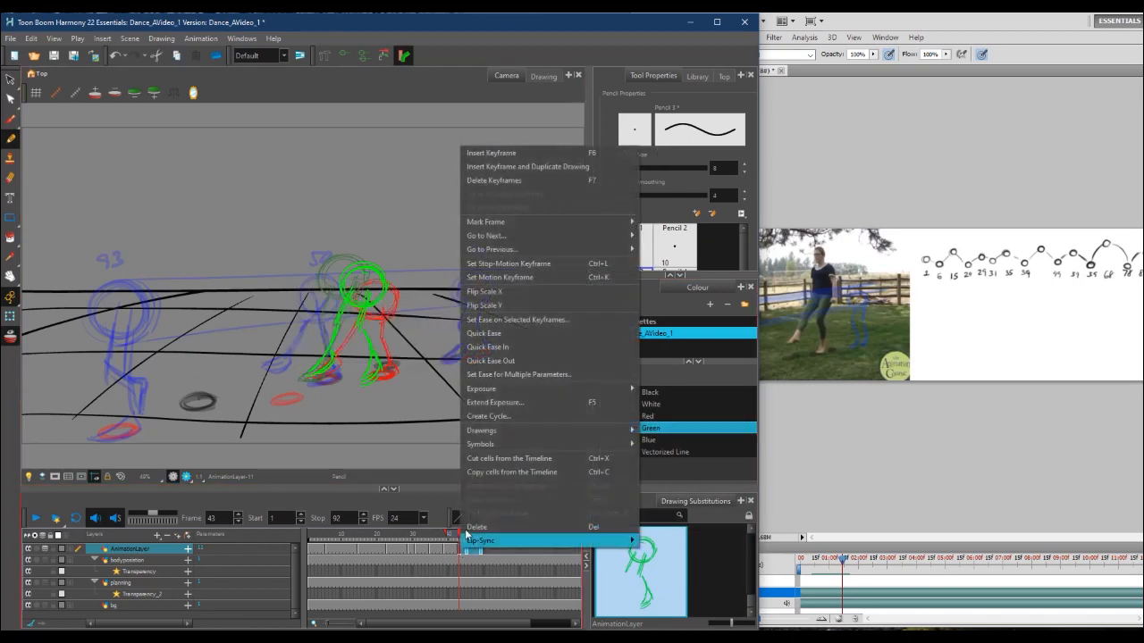
mouse_move(504, 396)
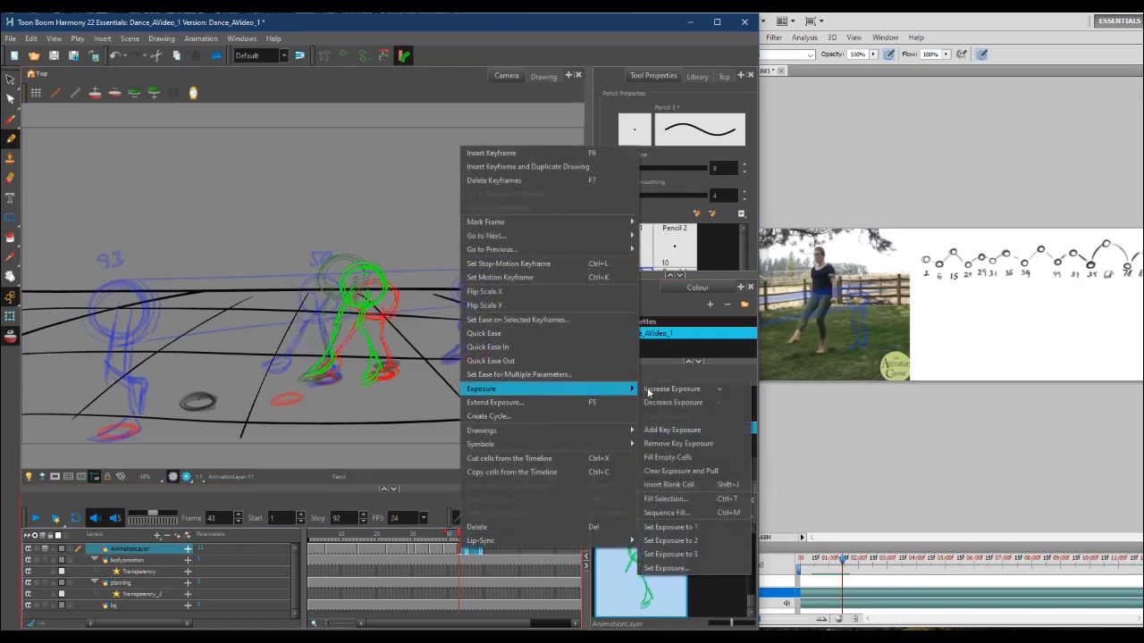
click(690, 459)
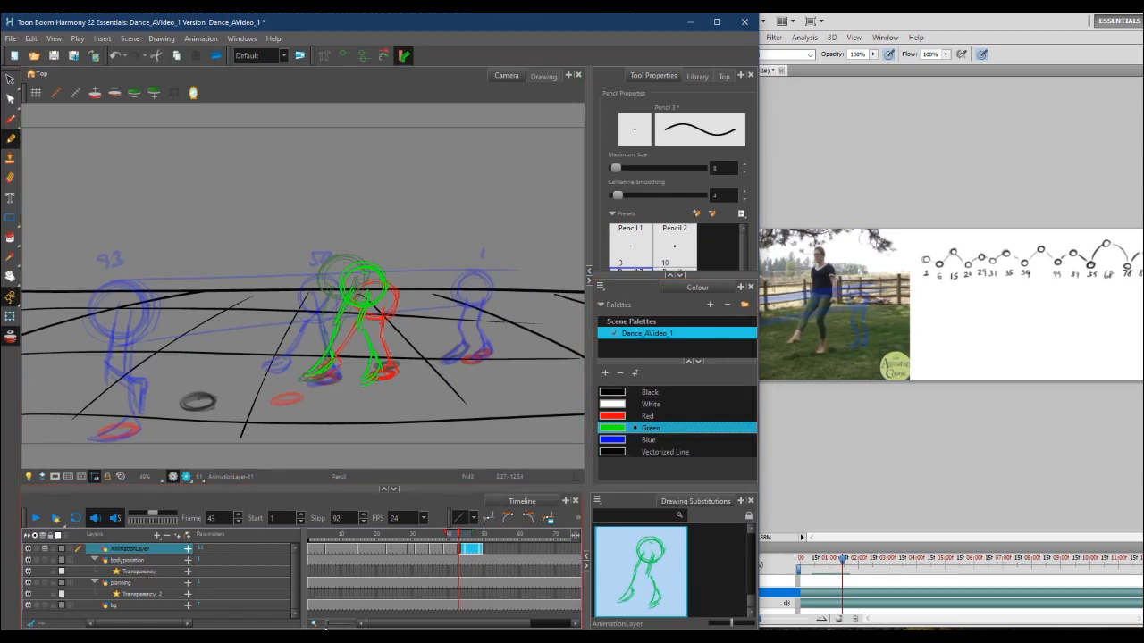
Scrub through the poses from the start of the animation past frame 50, ending on the frame 49 pose
key(alt+Tab)
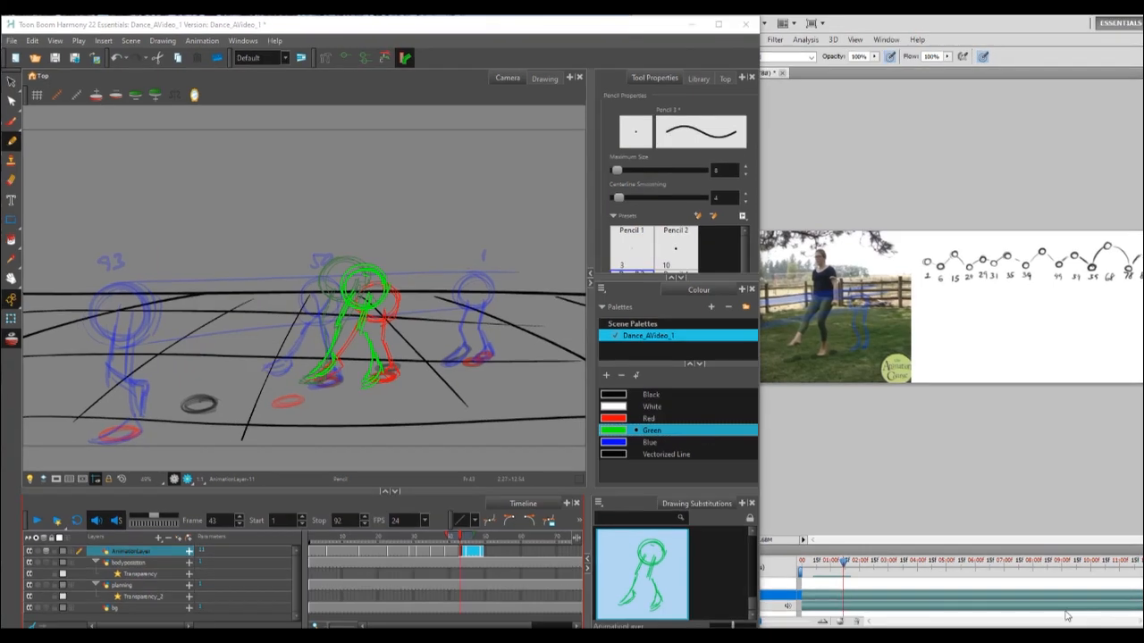
drag(449, 539, 442, 540)
mouse_move(313, 539)
mouse_down()
mouse_move(507, 549)
mouse_move(321, 546)
mouse_move(496, 550)
mouse_up()
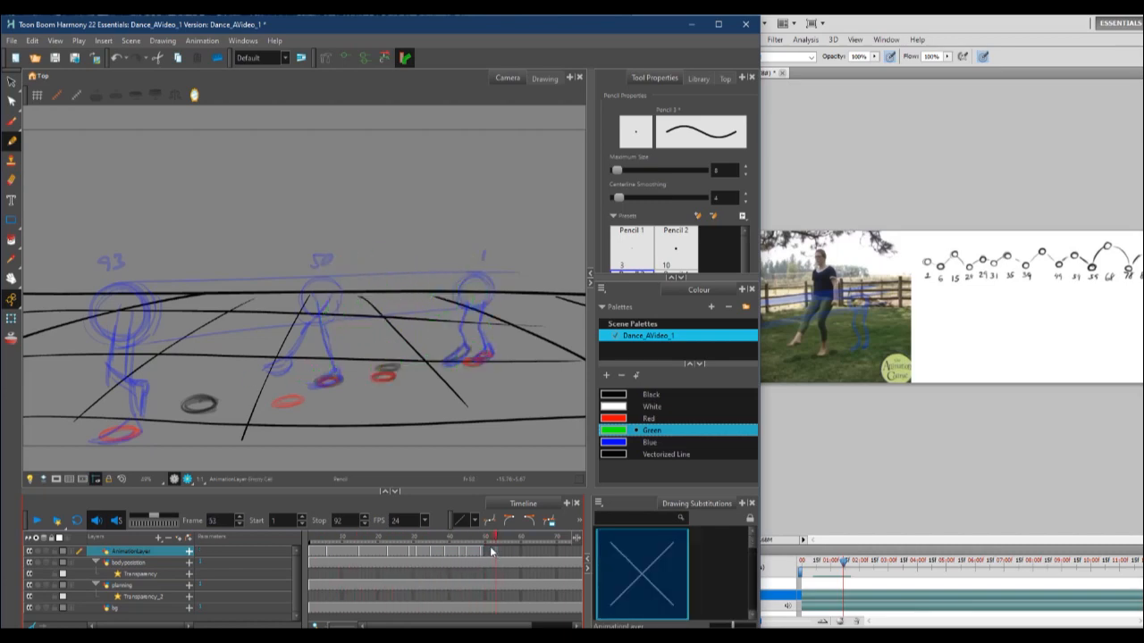
drag(400, 625, 476, 626)
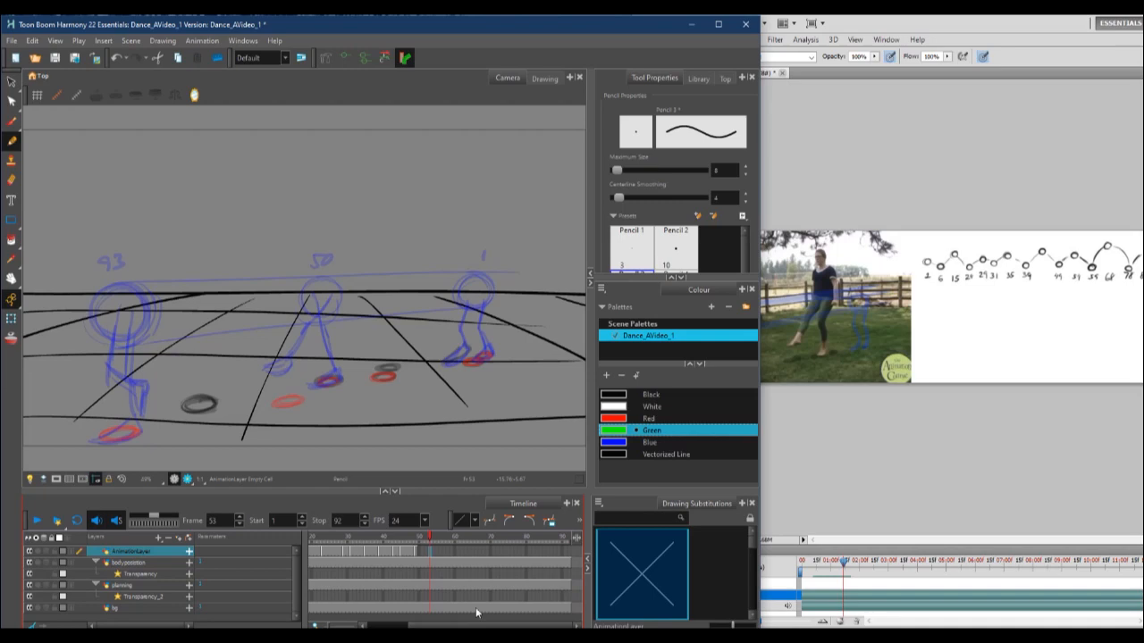
click(417, 539)
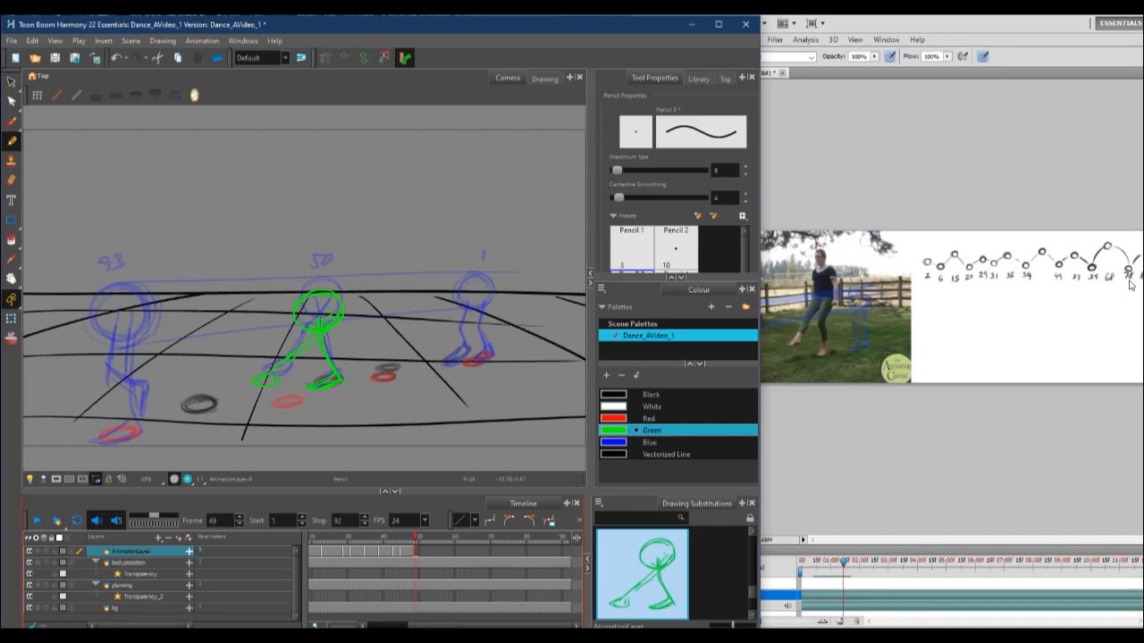
Set the Photoshop reference to frame 59, go to frame 59 in Harmony and extend the onion skin back to the frame 49 pose
drag(846, 566, 860, 566)
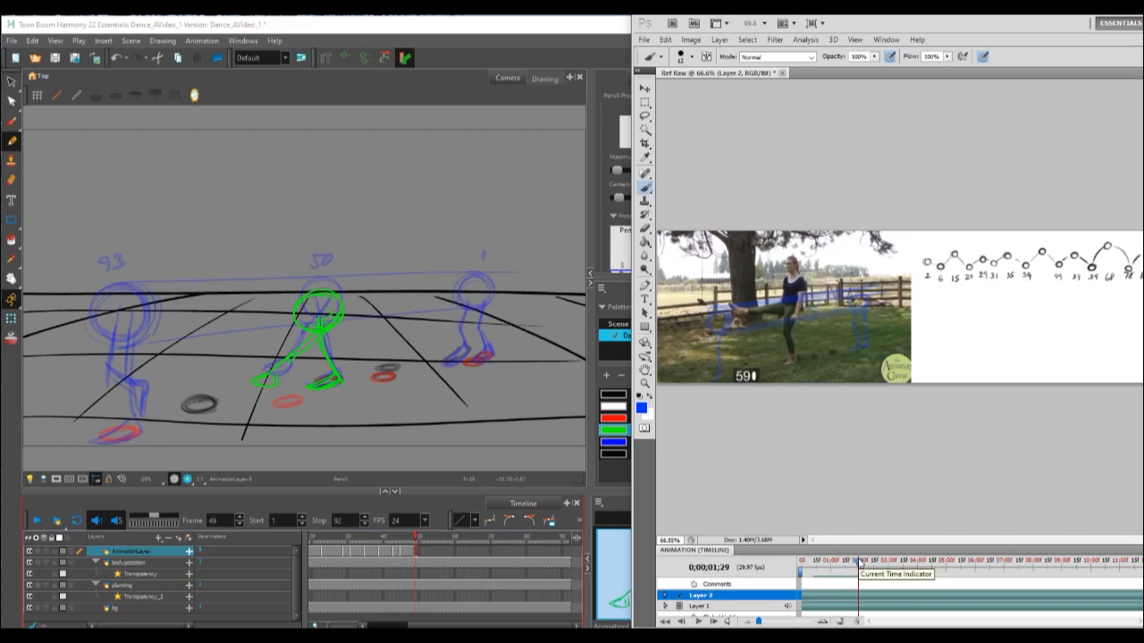
click(442, 552)
click(455, 536)
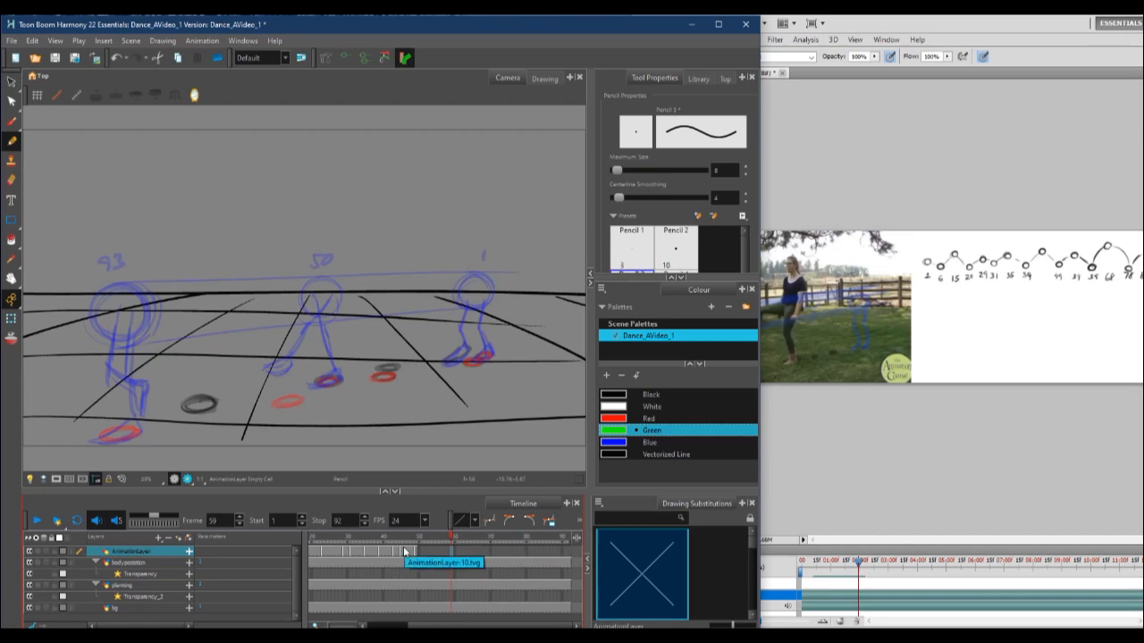
drag(444, 540, 411, 536)
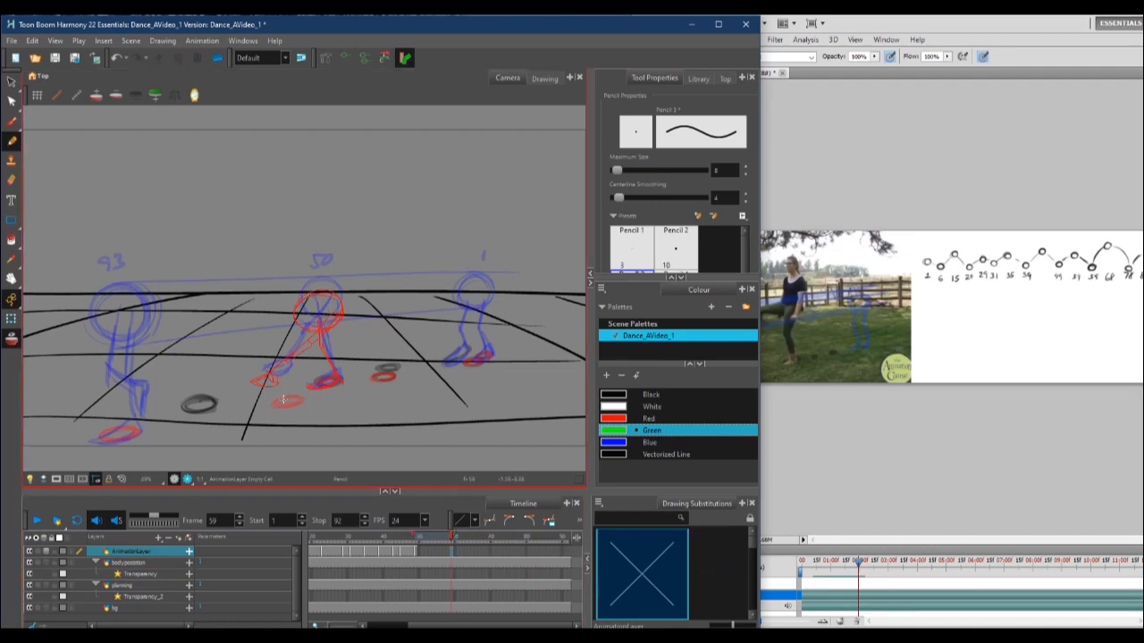
Draw the frame 59 pose in green, with the supporting foot on the red footprint, the body circle above and the other leg kicked forward
drag(268, 407, 302, 399)
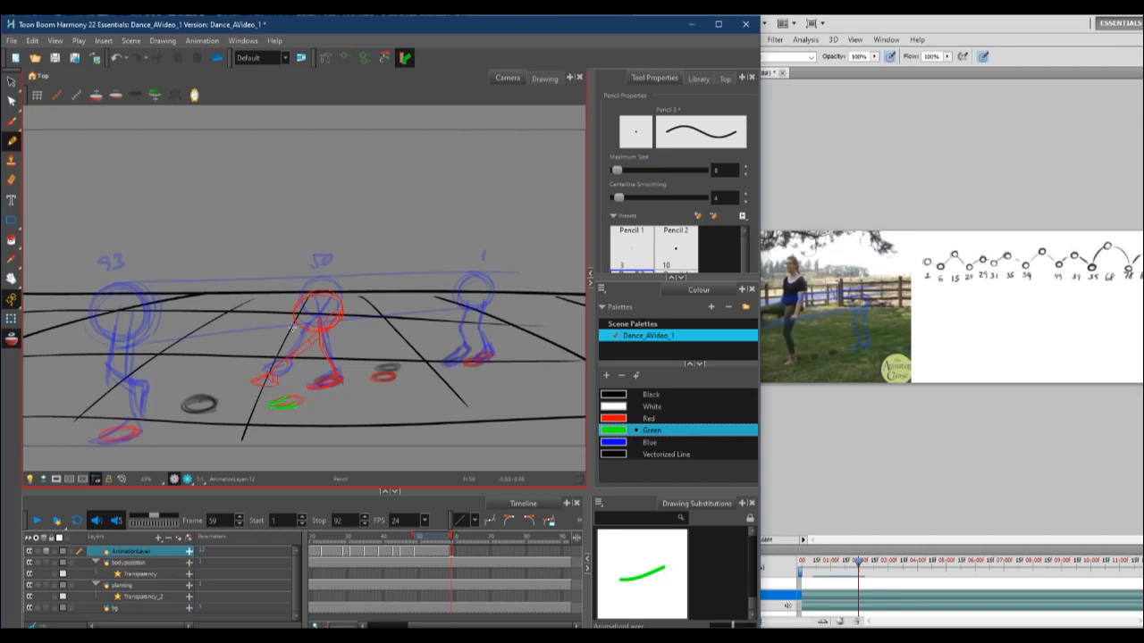
mouse_move(293, 326)
mouse_down()
mouse_move(286, 367)
mouse_move(302, 401)
mouse_move(270, 404)
mouse_move(303, 403)
mouse_move(301, 301)
mouse_move(304, 323)
mouse_move(275, 332)
mouse_move(255, 319)
mouse_move(308, 313)
mouse_up()
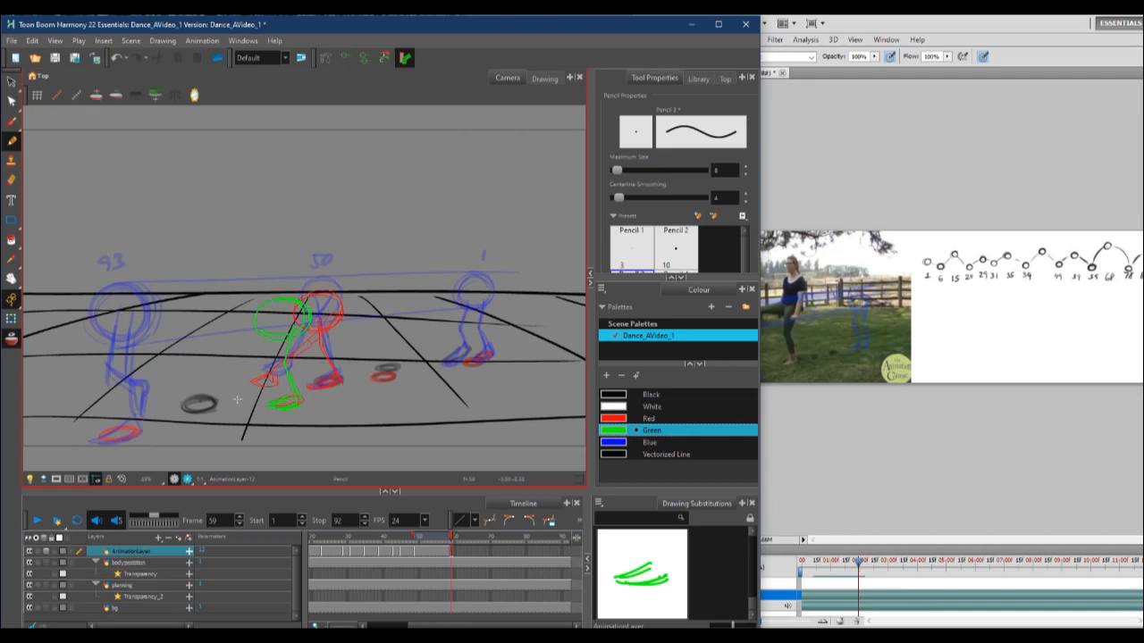
click(856, 433)
click(253, 334)
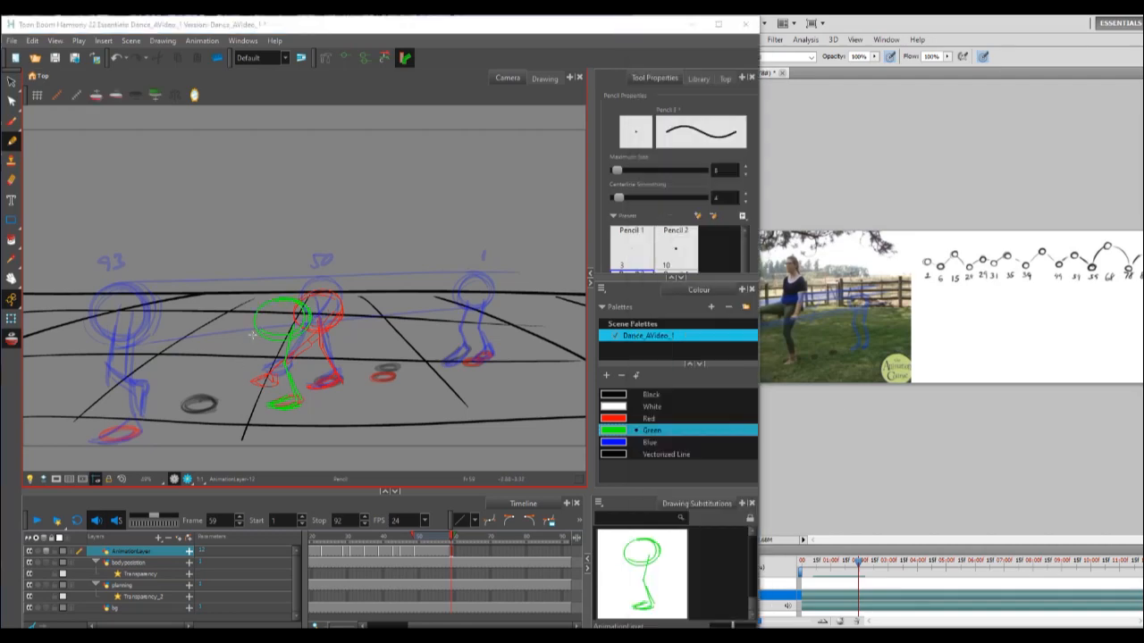
mouse_move(251, 332)
mouse_down()
mouse_move(170, 338)
mouse_move(195, 354)
mouse_up()
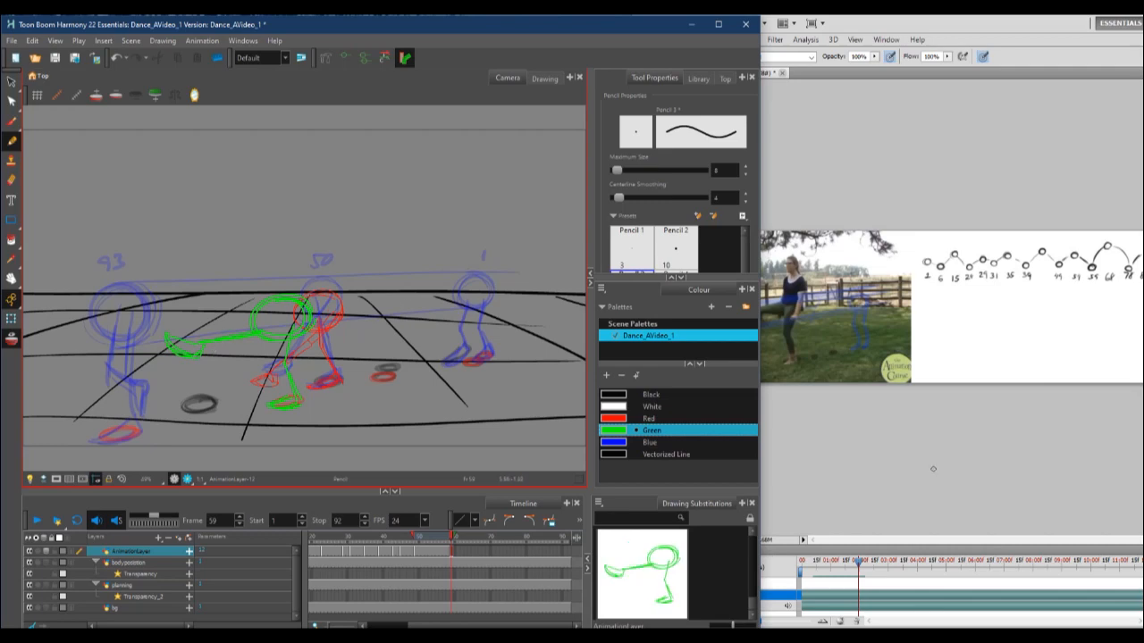
Set the Photoshop reference to frame 77, go to frame 78 in Harmony and extend the onion skin back over the previous poses
click(861, 566)
drag(859, 563, 876, 569)
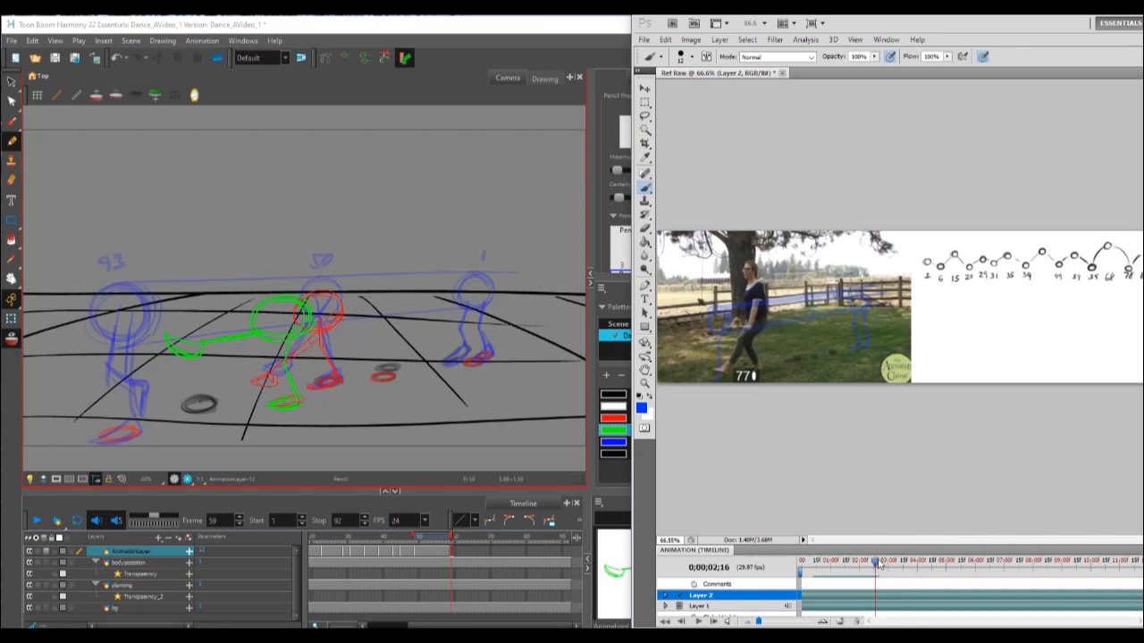
click(488, 540)
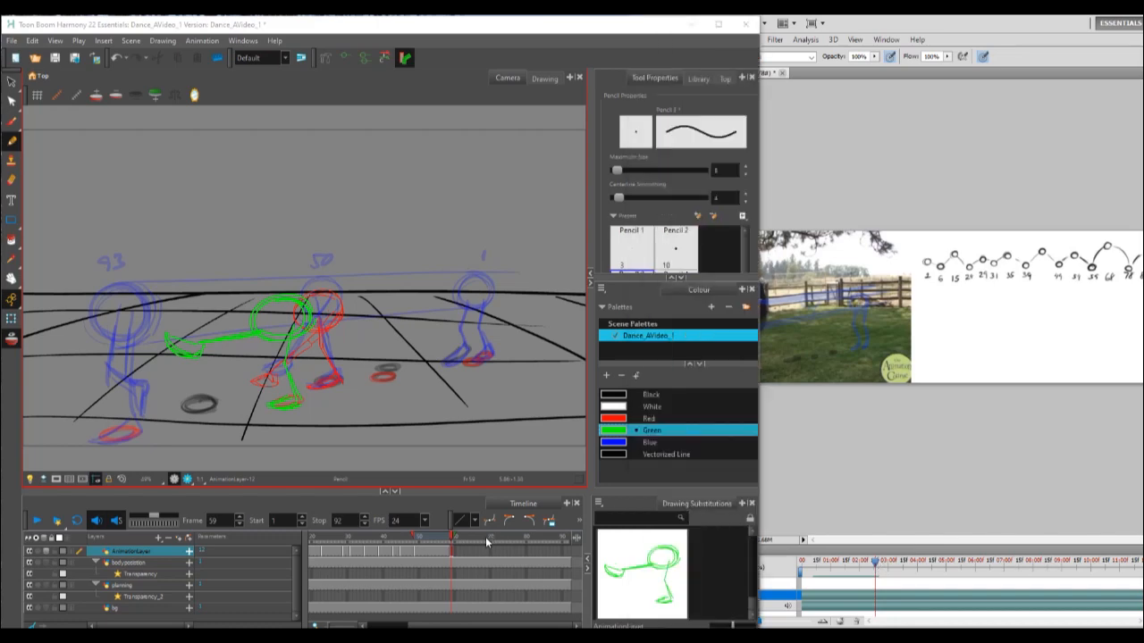
click(520, 541)
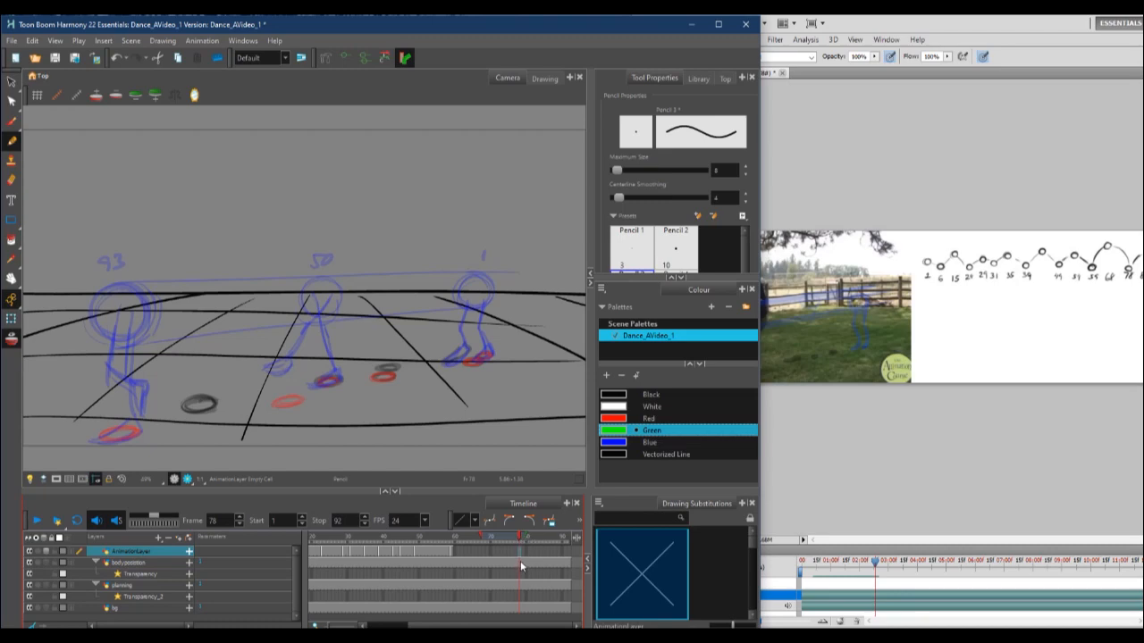
drag(485, 542, 432, 537)
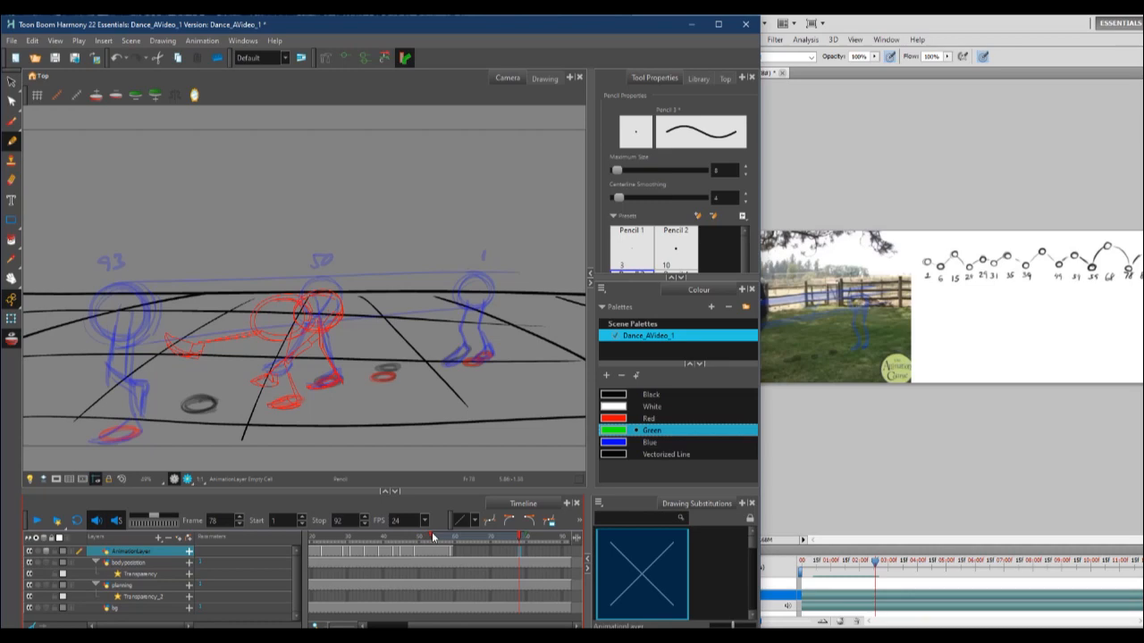
Check the reference and draw the frame 78 supporting leg in green on the black footprint, with the body circle above it
click(913, 493)
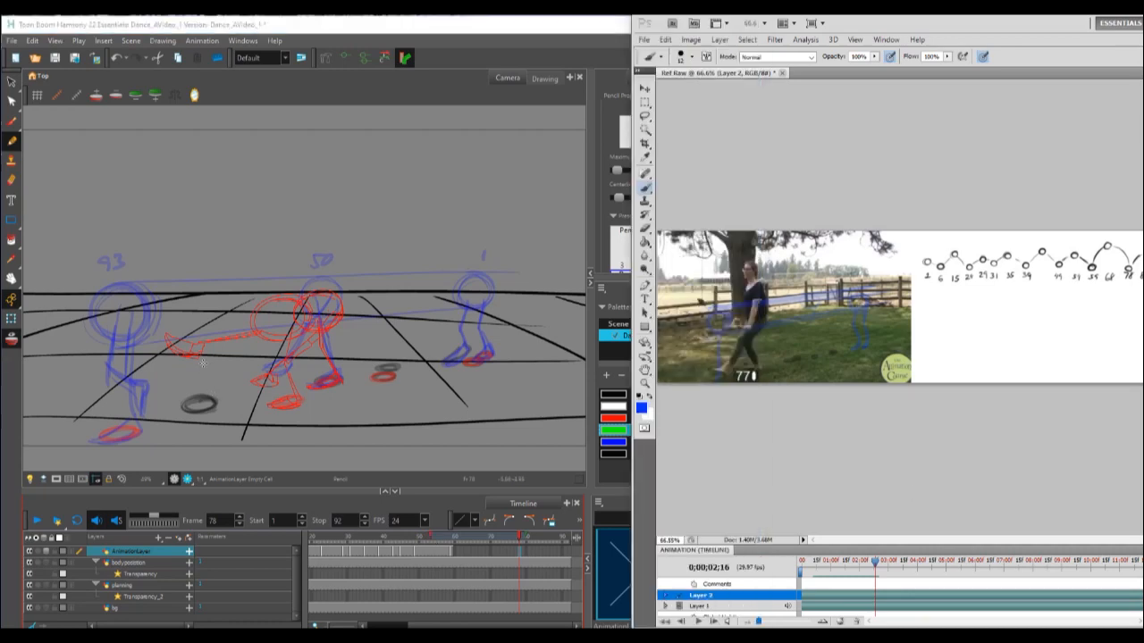
click(211, 331)
mouse_move(209, 328)
mouse_down()
mouse_move(195, 374)
mouse_move(211, 398)
mouse_move(189, 414)
mouse_move(212, 403)
mouse_move(170, 413)
mouse_move(205, 402)
mouse_up()
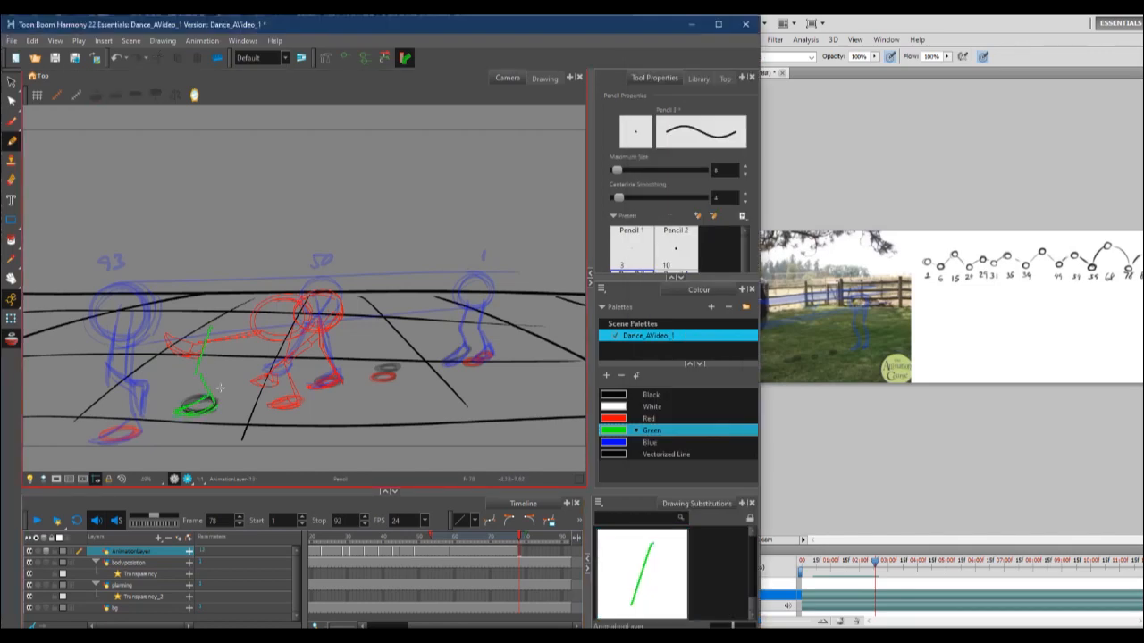
mouse_move(209, 311)
mouse_down()
mouse_move(239, 330)
mouse_move(181, 328)
mouse_move(203, 311)
mouse_move(234, 320)
mouse_move(236, 351)
mouse_move(237, 322)
mouse_move(207, 351)
mouse_move(178, 333)
mouse_move(223, 313)
mouse_up()
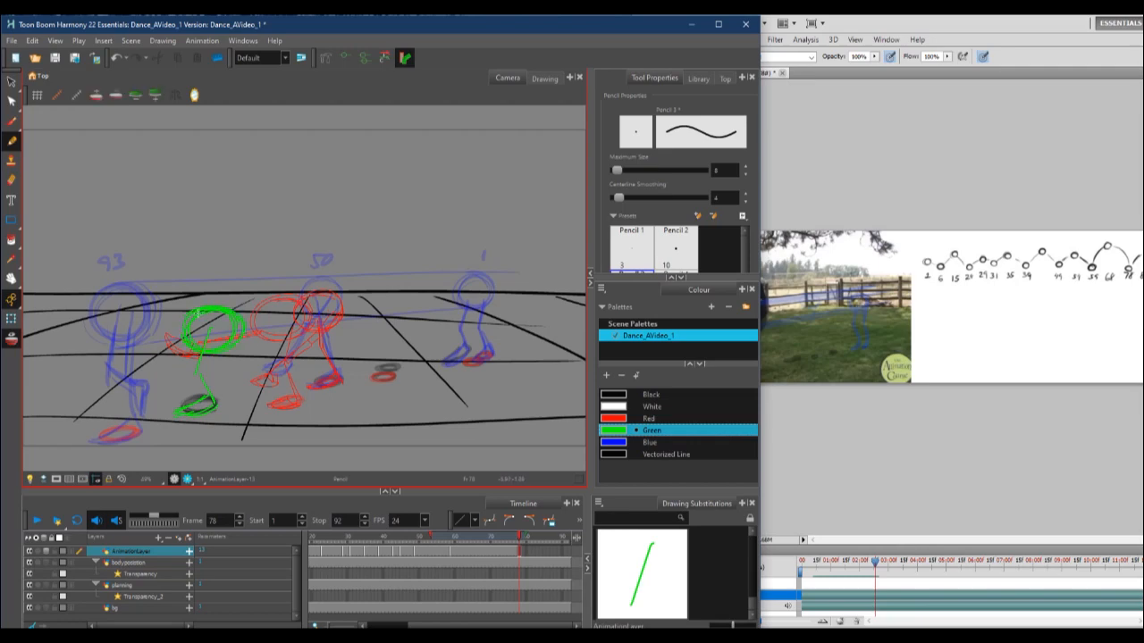
Add the second frame 78 leg with its foot just ahead of the black footprint, and check the pose against the reference
drag(327, 287, 192, 307)
mouse_move(234, 349)
mouse_down()
mouse_move(362, 316)
mouse_move(242, 346)
mouse_move(358, 279)
mouse_up()
mouse_move(275, 301)
mouse_down()
mouse_move(321, 287)
mouse_move(249, 304)
mouse_move(311, 295)
mouse_up()
mouse_move(244, 355)
mouse_down()
mouse_move(223, 357)
mouse_move(349, 317)
mouse_move(325, 333)
mouse_up()
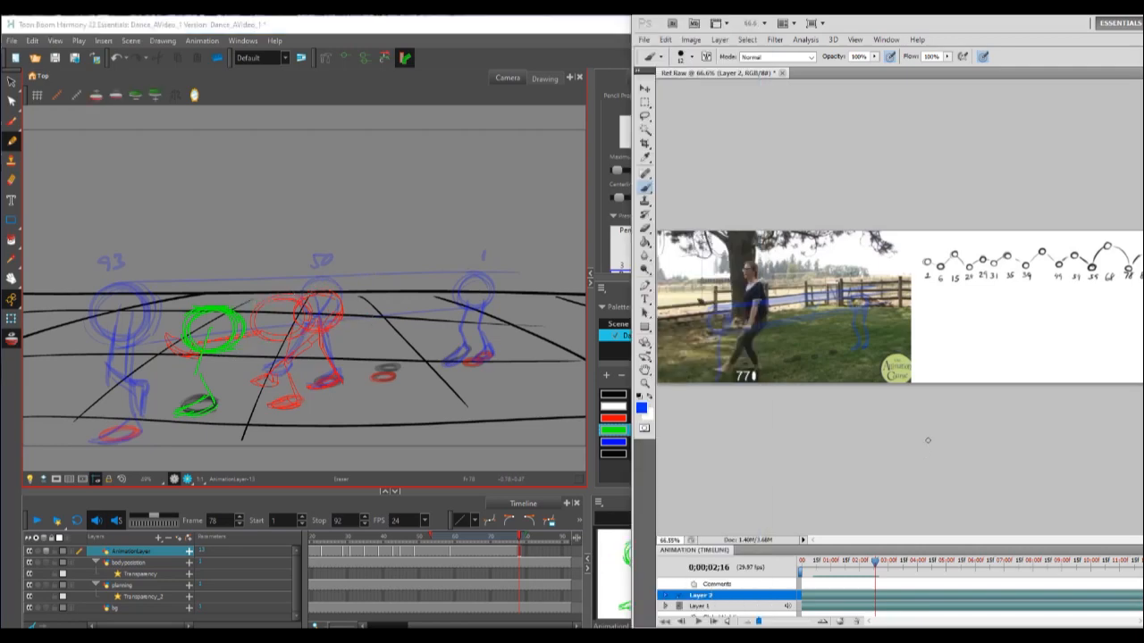
click(214, 354)
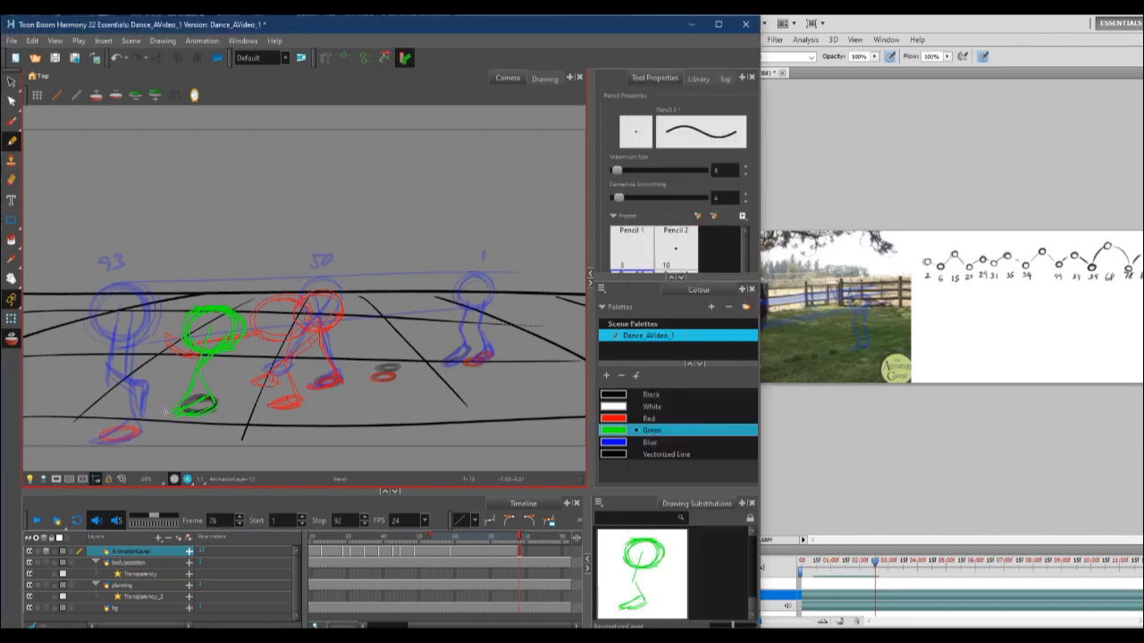
mouse_move(178, 423)
mouse_down()
mouse_move(186, 401)
mouse_move(158, 420)
mouse_move(189, 406)
mouse_up()
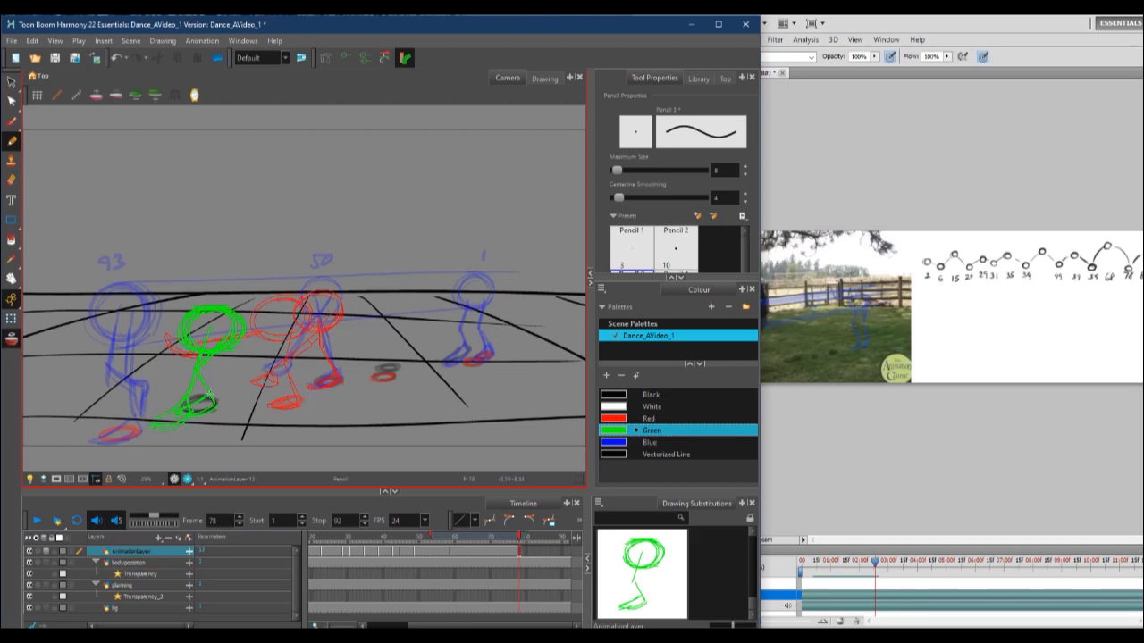
drag(211, 404, 195, 413)
click(894, 470)
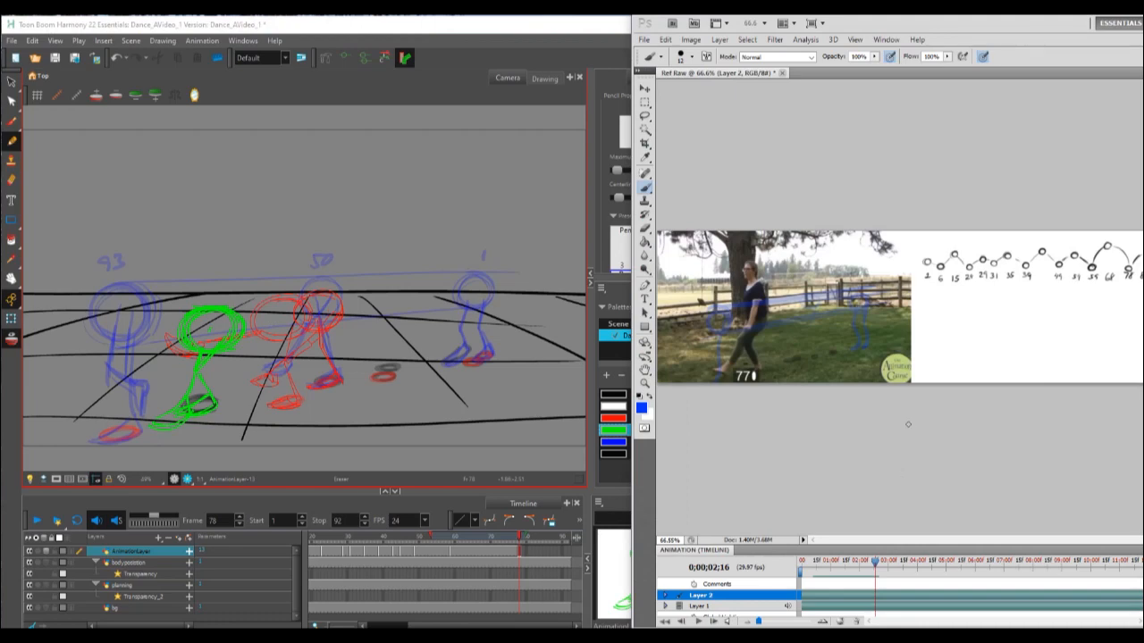
Mark the hip joint and one leg of the frame 78 pose in black, and erase the surplus lines around the foot
click(225, 334)
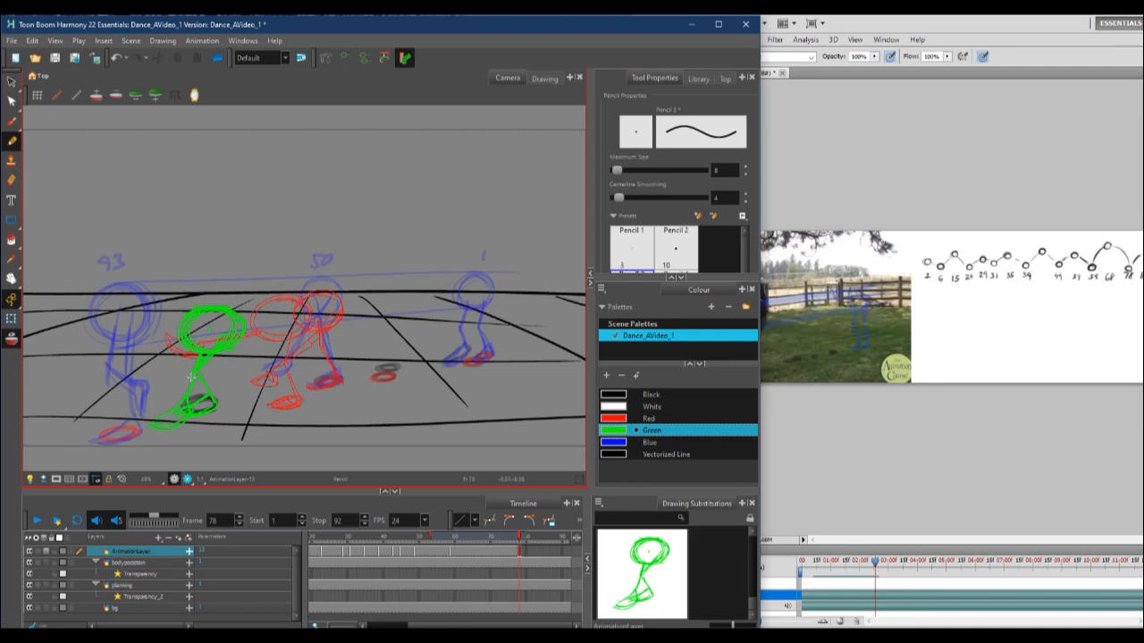
click(626, 394)
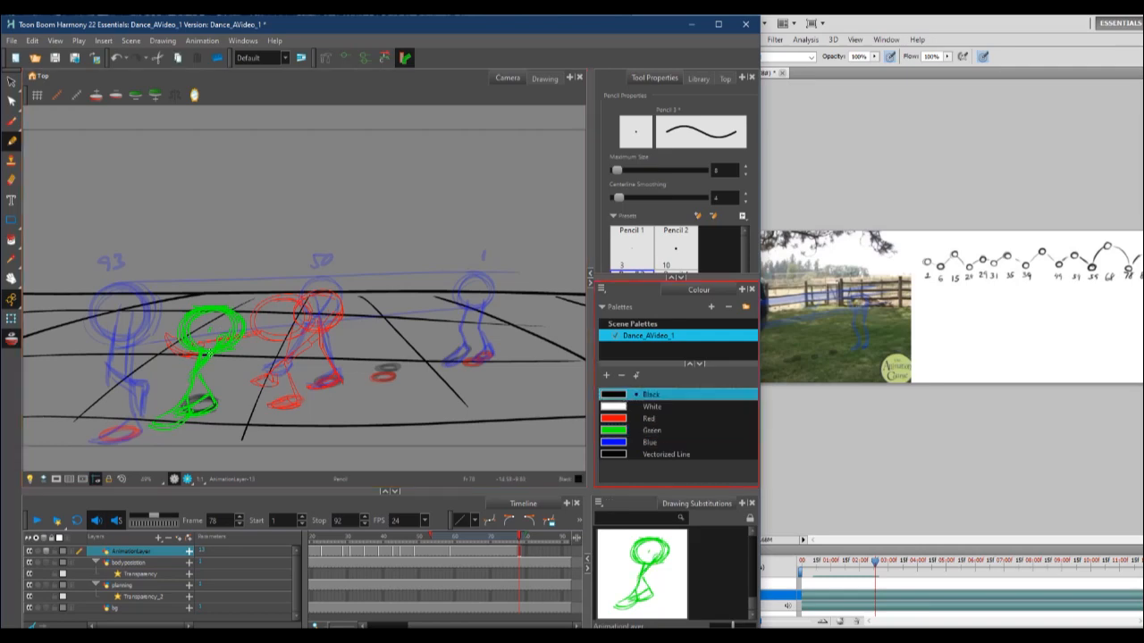
mouse_move(191, 376)
mouse_down()
mouse_move(209, 403)
mouse_move(225, 338)
mouse_up()
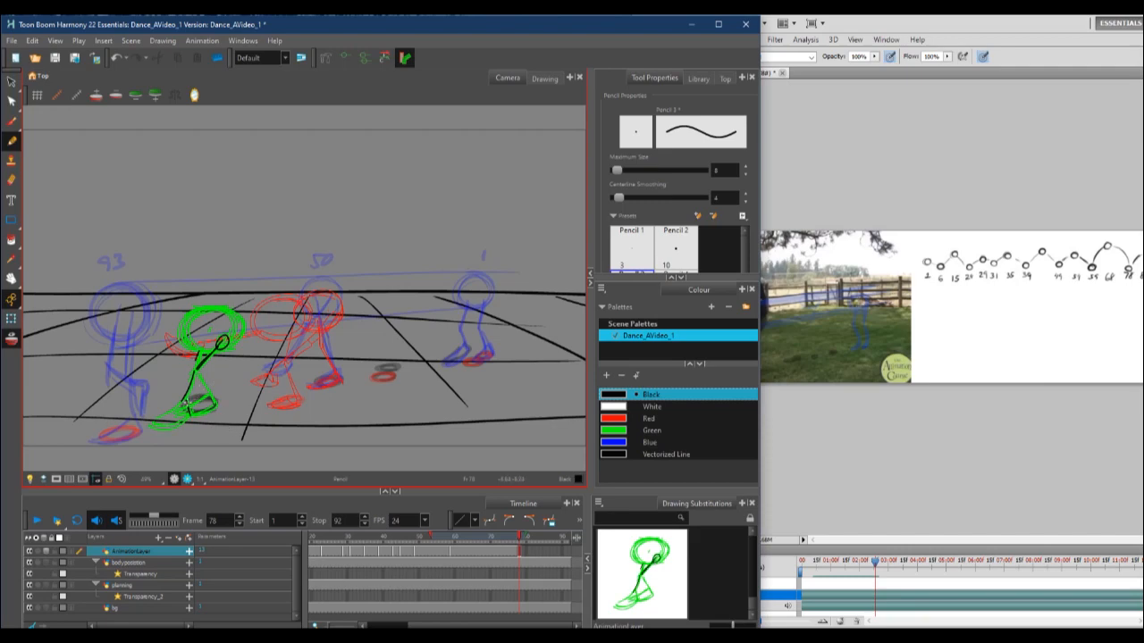
key(alt+e)
Go to frame 54 and adjust the onion skin to the nearest previous poses and the following kick pose
click(519, 541)
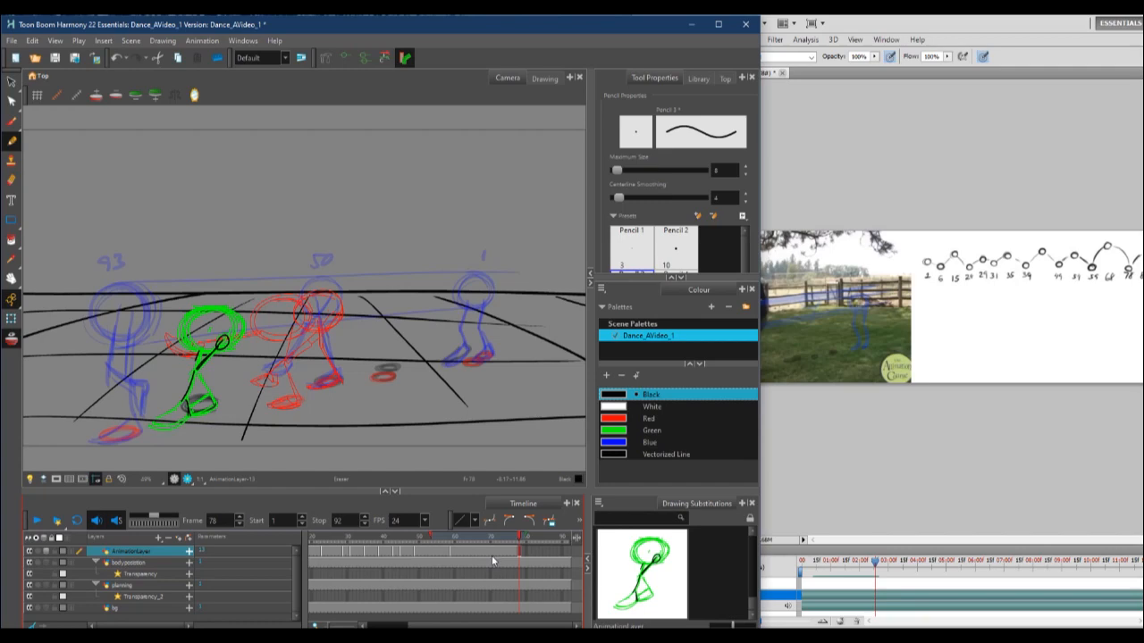
click(436, 538)
click(435, 538)
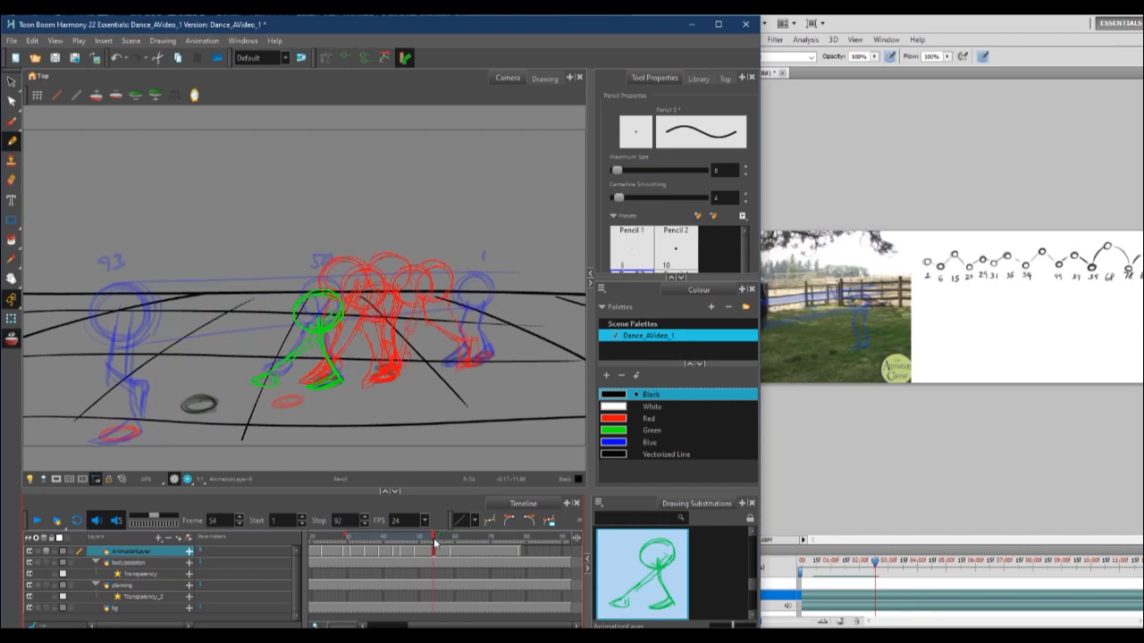
mouse_move(346, 538)
mouse_down()
mouse_move(420, 550)
mouse_move(391, 553)
mouse_up()
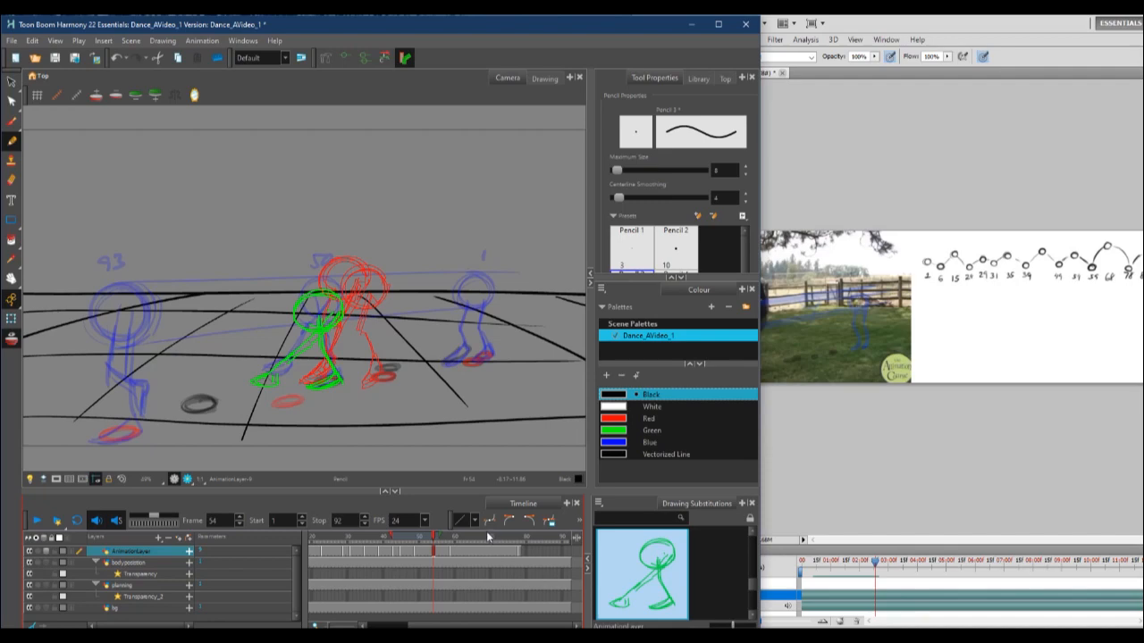
drag(441, 537, 464, 536)
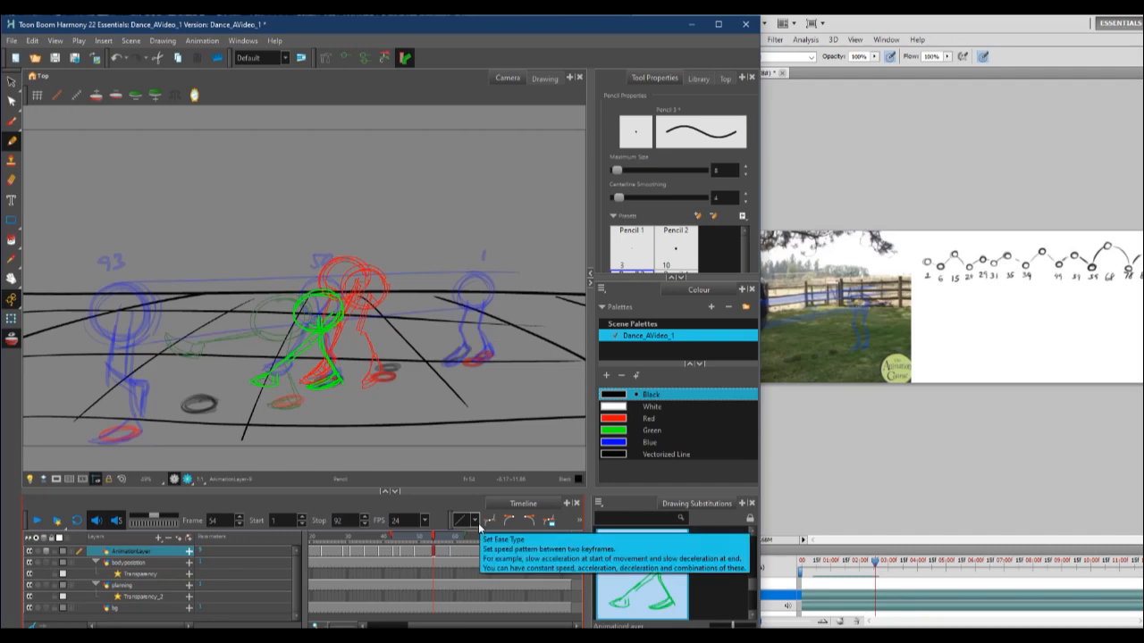
Delete the old pose drawing from the cells starting at frame 54, up to the next pose
click(446, 554)
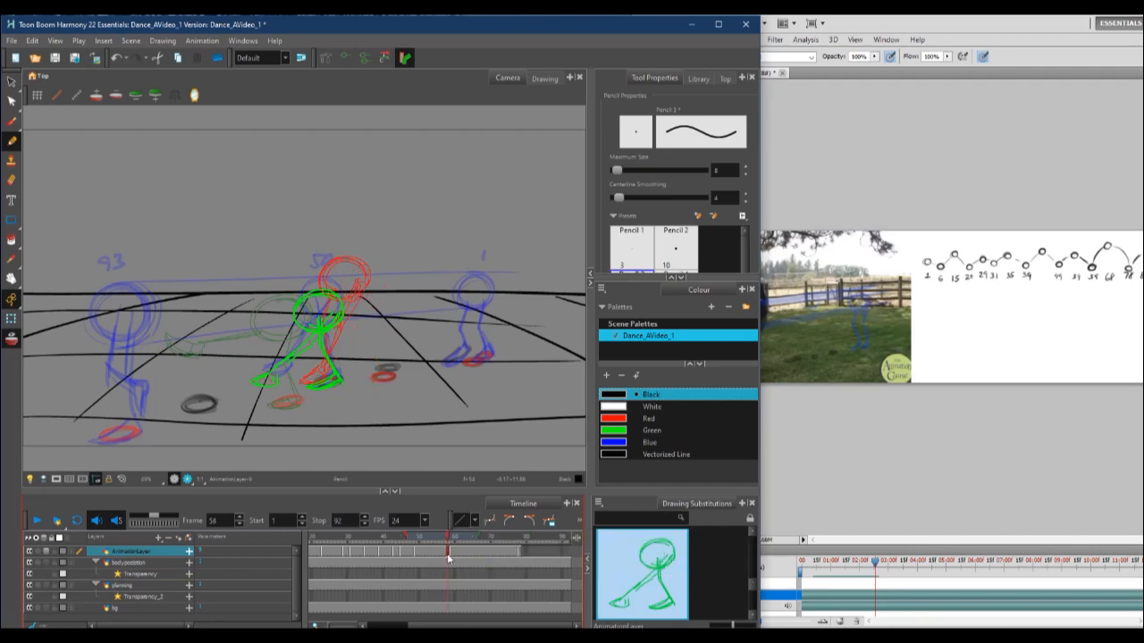
click(436, 554)
right_click(445, 552)
click(462, 541)
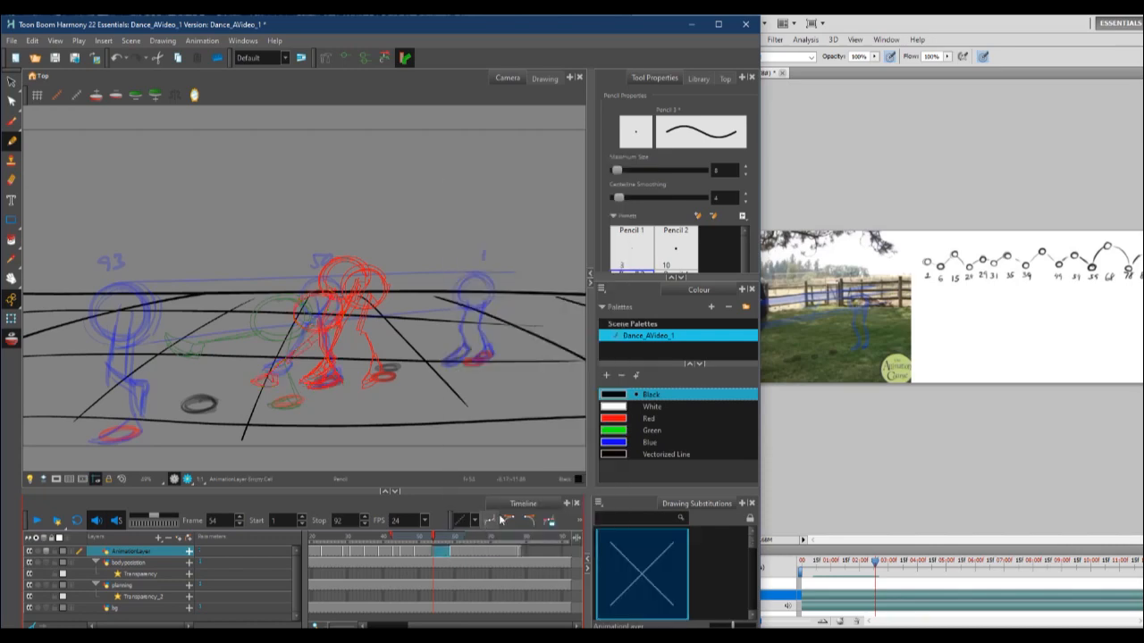
Draw a new frame 54 body circle in green, ahead of the previous poses, and set the Photoshop reference to frame 54
drag(275, 287, 305, 275)
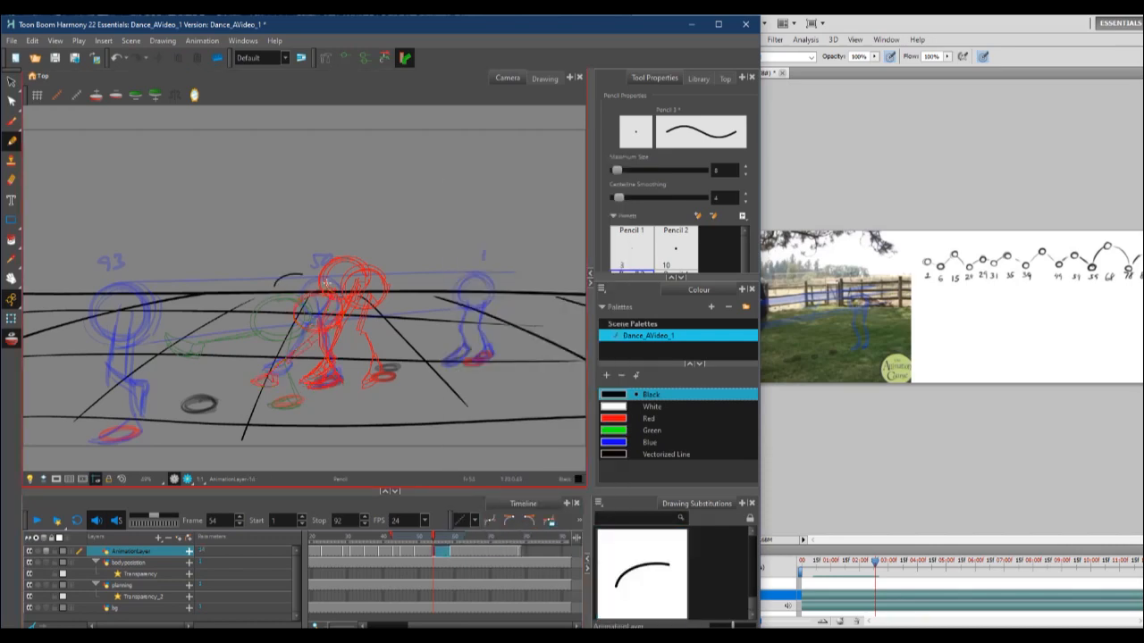
click(634, 430)
mouse_move(309, 279)
mouse_down()
mouse_move(305, 310)
mouse_move(283, 304)
mouse_move(310, 268)
mouse_up()
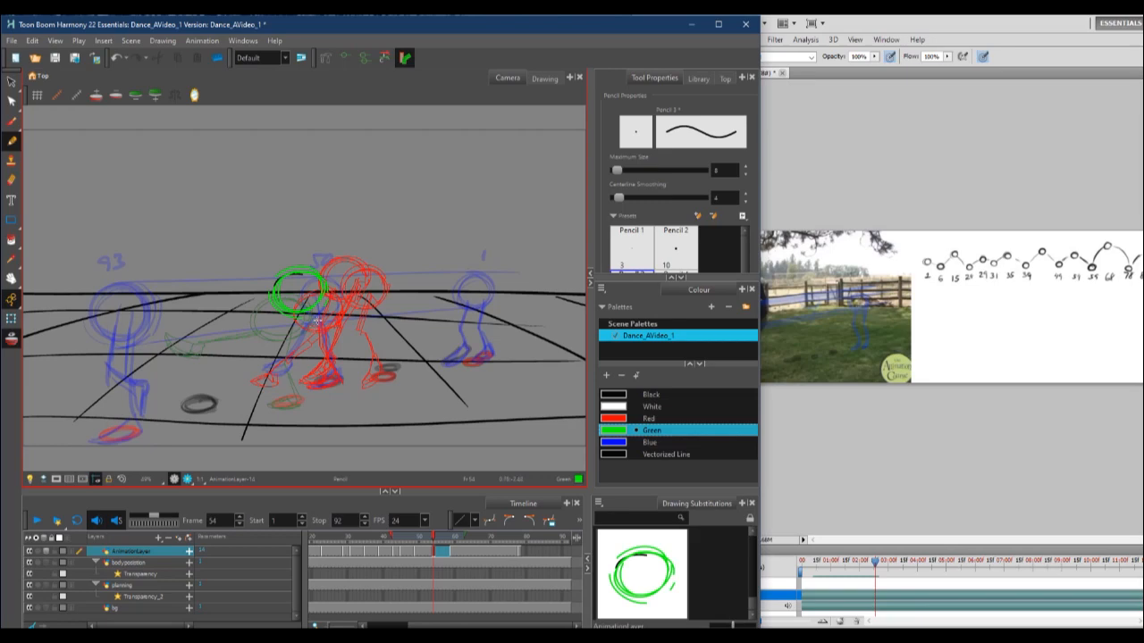
click(931, 465)
drag(874, 566, 854, 563)
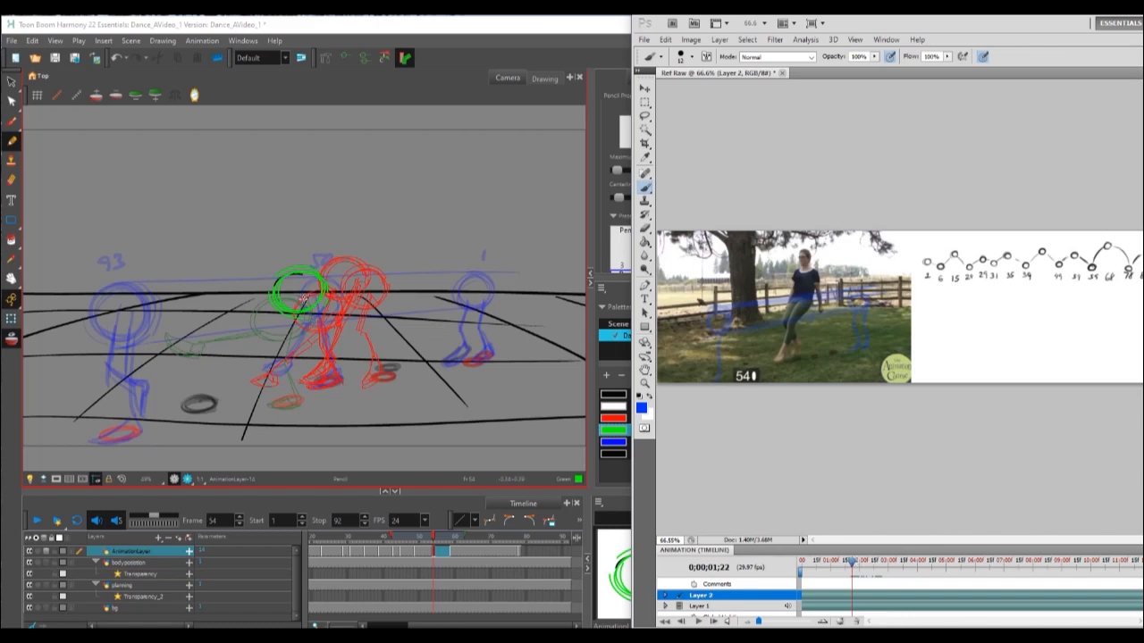
Draw the frame 54 front leg reaching toward the red footprint and the bent second leg in green, and fill the empty cells
click(317, 270)
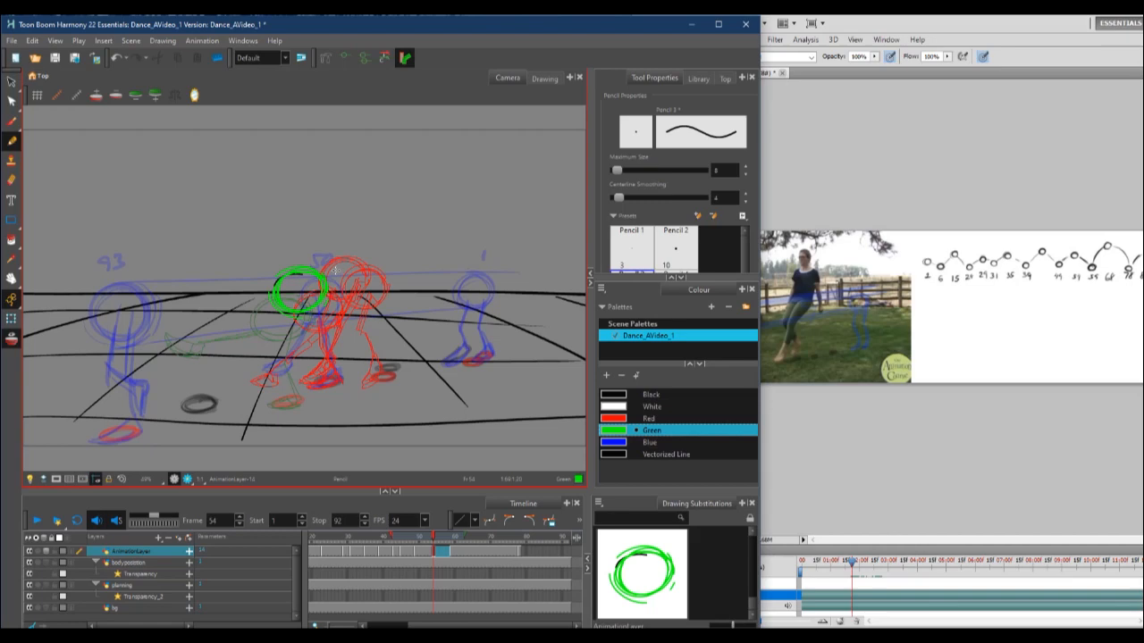
drag(303, 308, 261, 399)
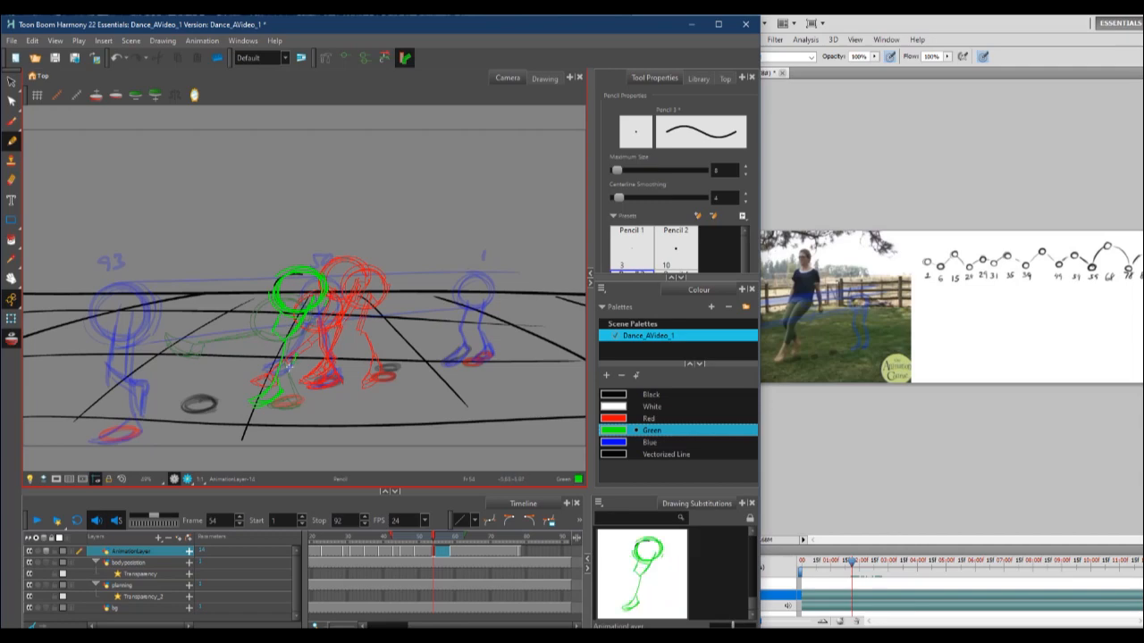
mouse_move(289, 382)
mouse_down()
mouse_move(291, 350)
mouse_move(275, 328)
mouse_move(309, 356)
mouse_move(287, 379)
mouse_up()
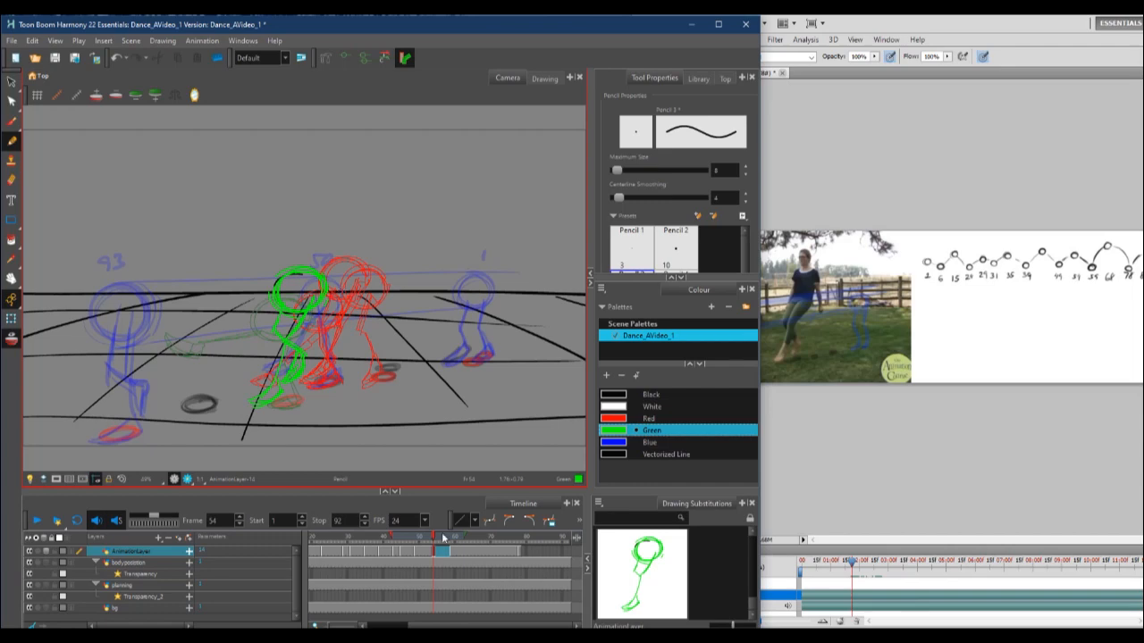
mouse_move(434, 536)
mouse_down()
mouse_move(419, 536)
mouse_move(457, 537)
mouse_move(425, 545)
mouse_move(434, 539)
mouse_up()
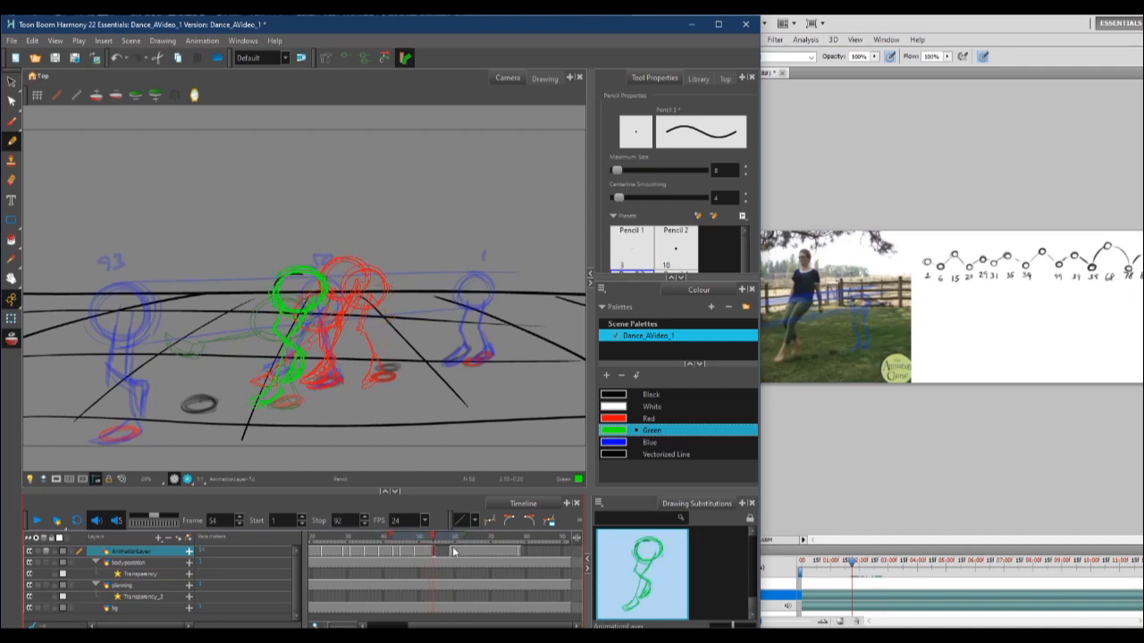
right_click(446, 555)
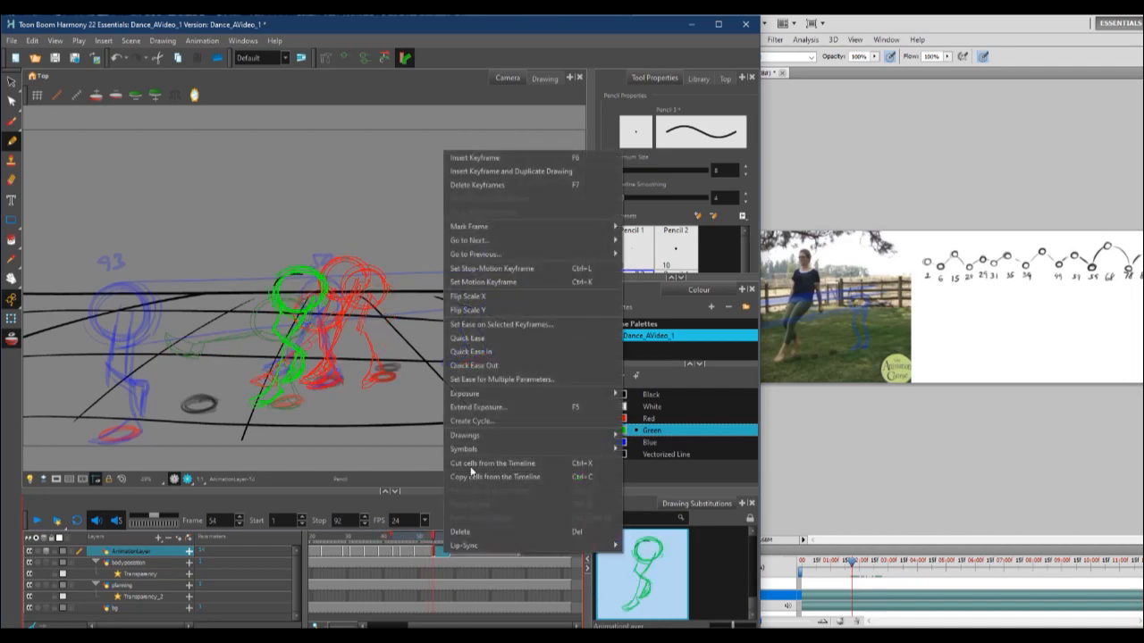
mouse_move(484, 393)
click(677, 462)
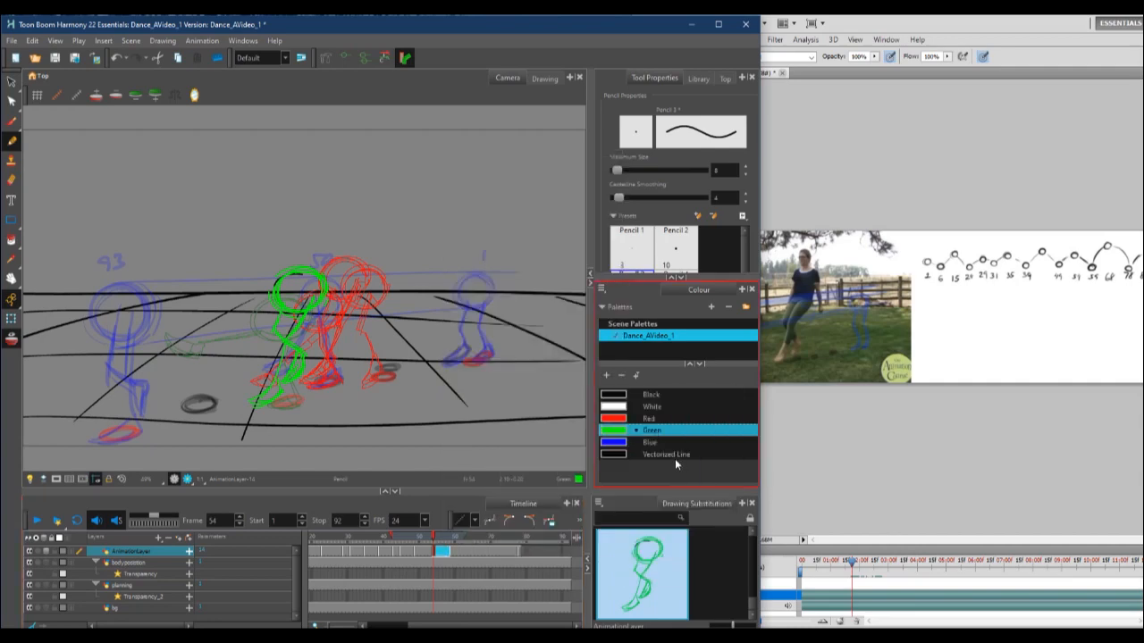
Go to frame 68 in Harmony and set the Photoshop reference to frame 68
click(489, 539)
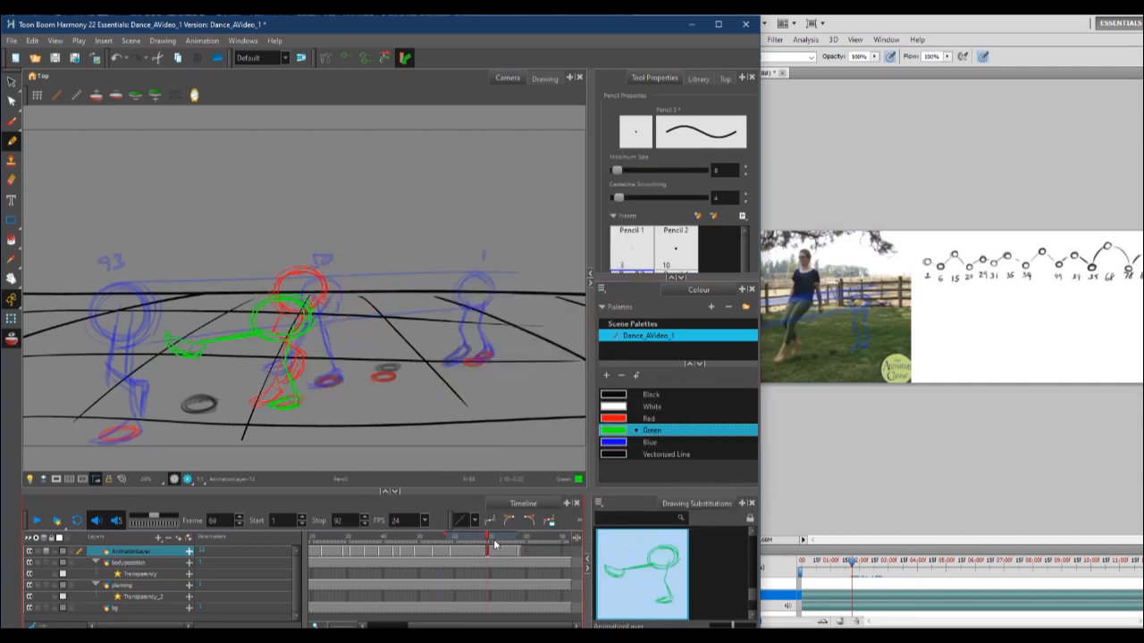
click(486, 539)
click(922, 514)
drag(849, 567, 867, 565)
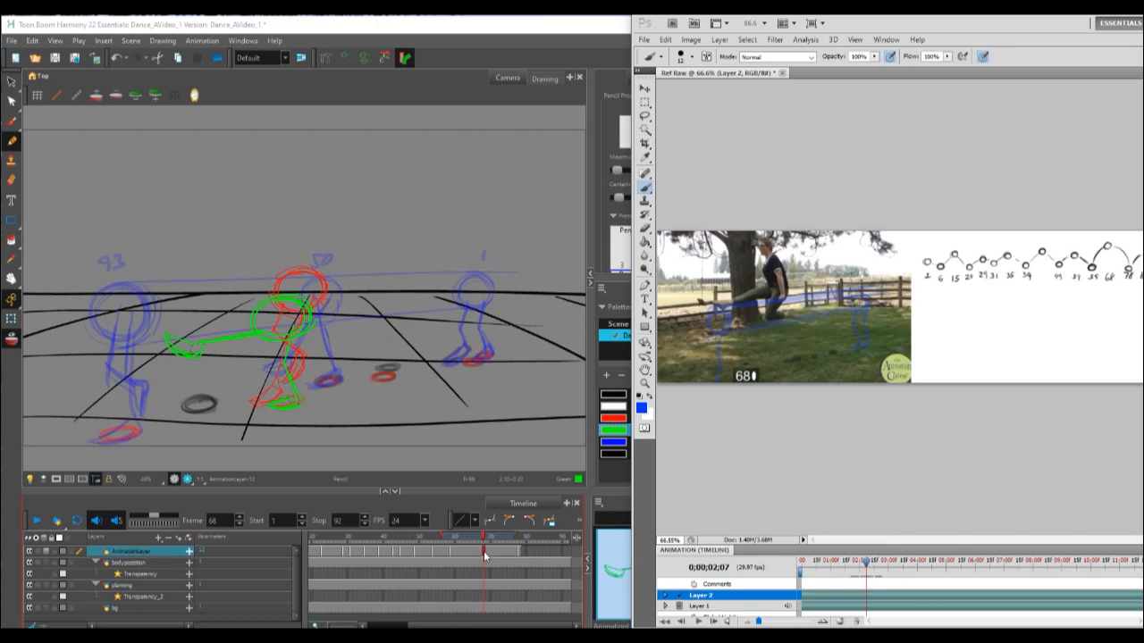
Delete the drawing from frame 68 up to the frame 78 pose, and extend the onion skin over the earlier and next poses
click(514, 551)
click(516, 552)
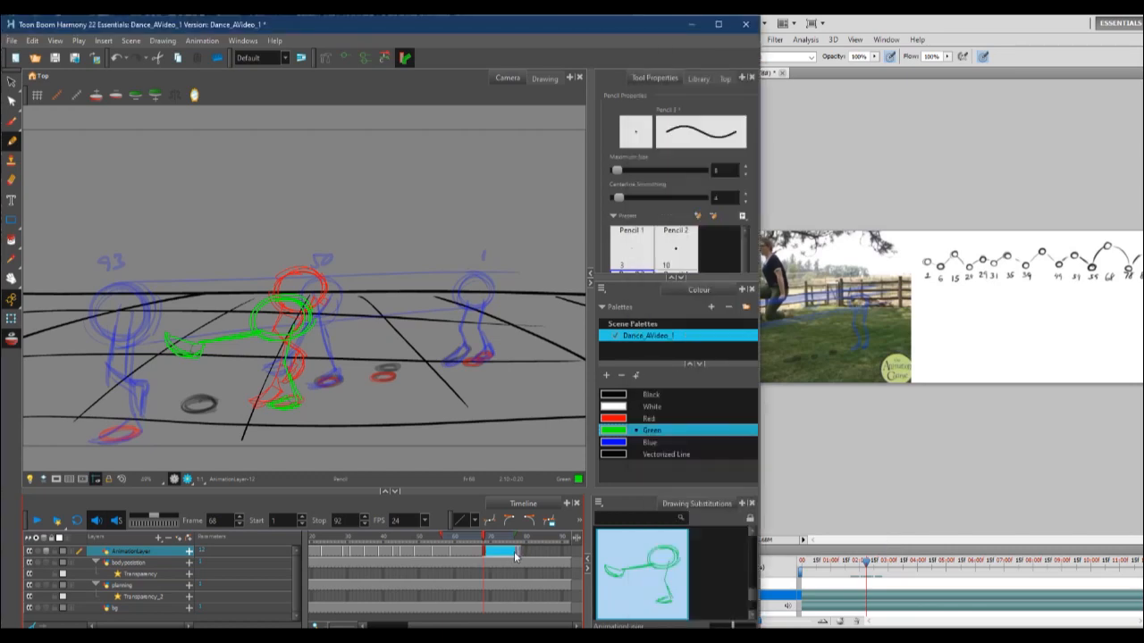
right_click(513, 554)
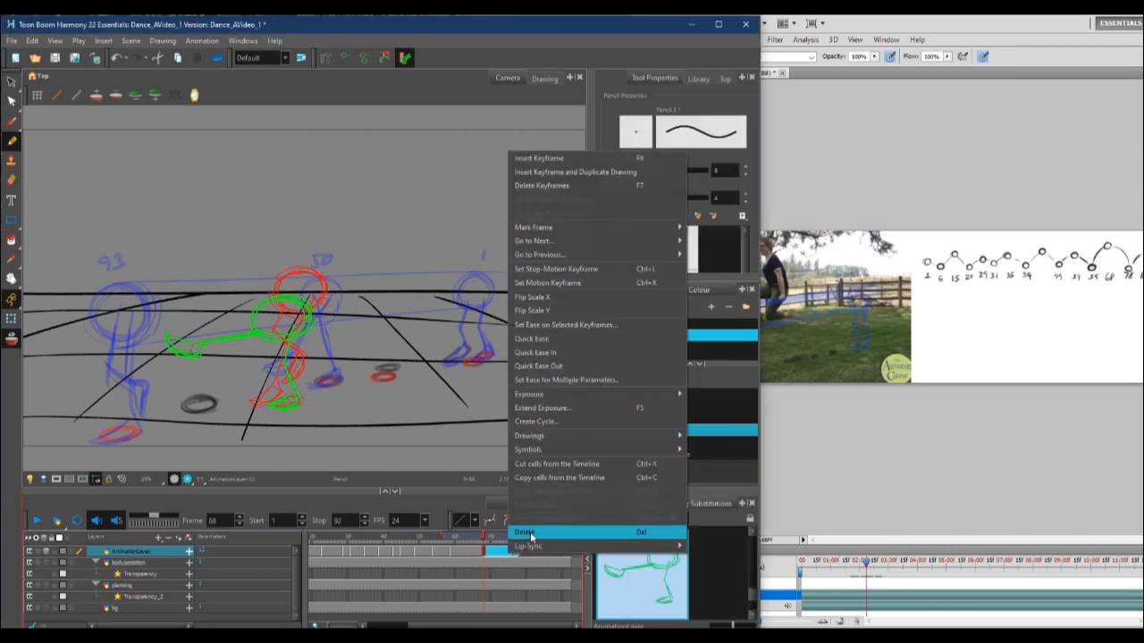
click(550, 530)
drag(442, 539, 407, 539)
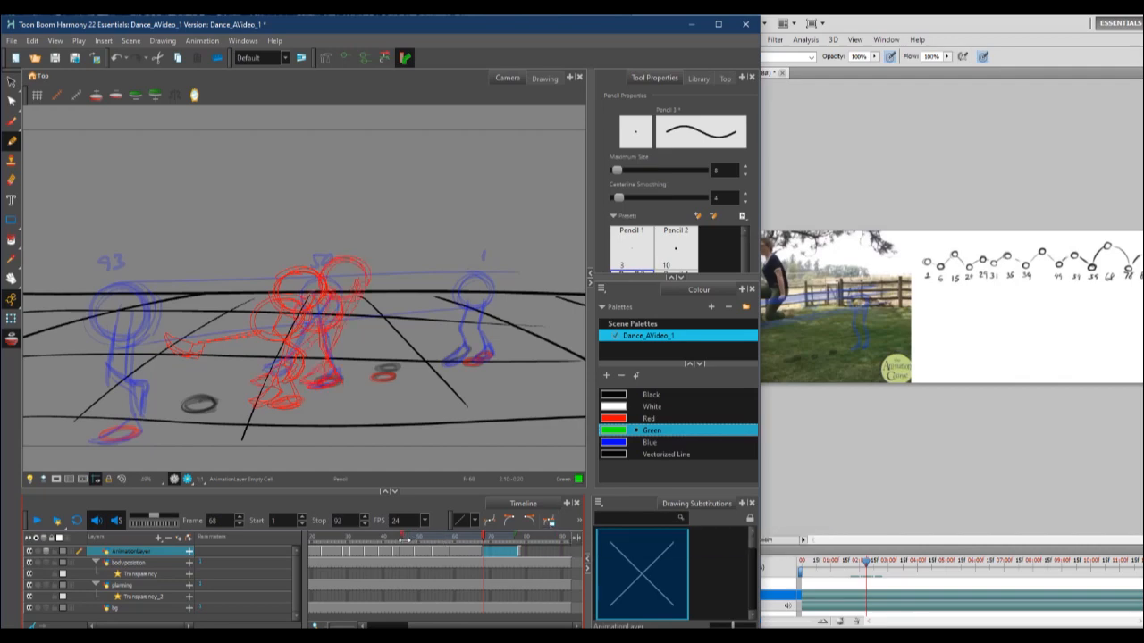
drag(516, 538, 525, 537)
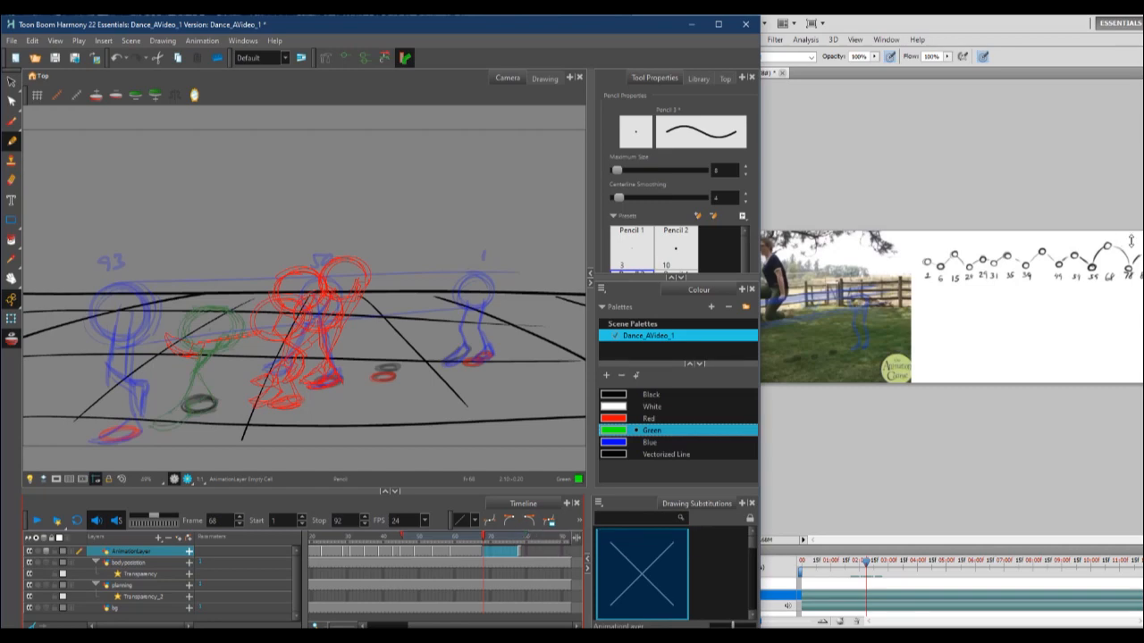
Draw the frame 68 body circle in green above the neighbouring poses with the rear leg folded back, and check the reference
click(242, 256)
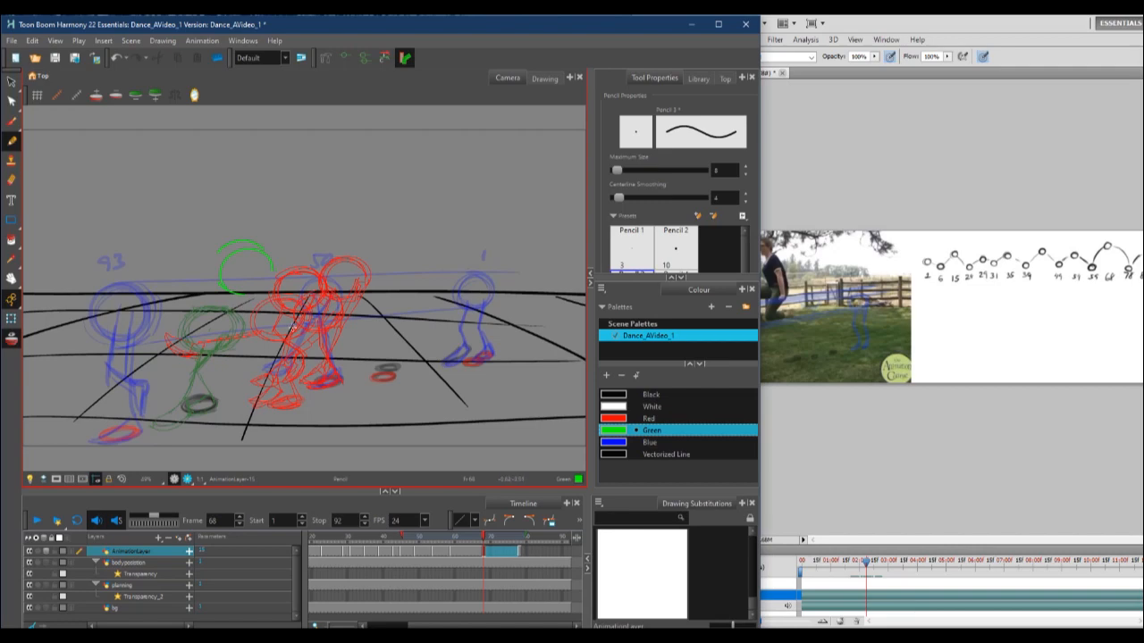
mouse_move(268, 260)
mouse_down()
mouse_move(243, 315)
mouse_move(283, 314)
mouse_move(266, 315)
mouse_move(298, 317)
mouse_up()
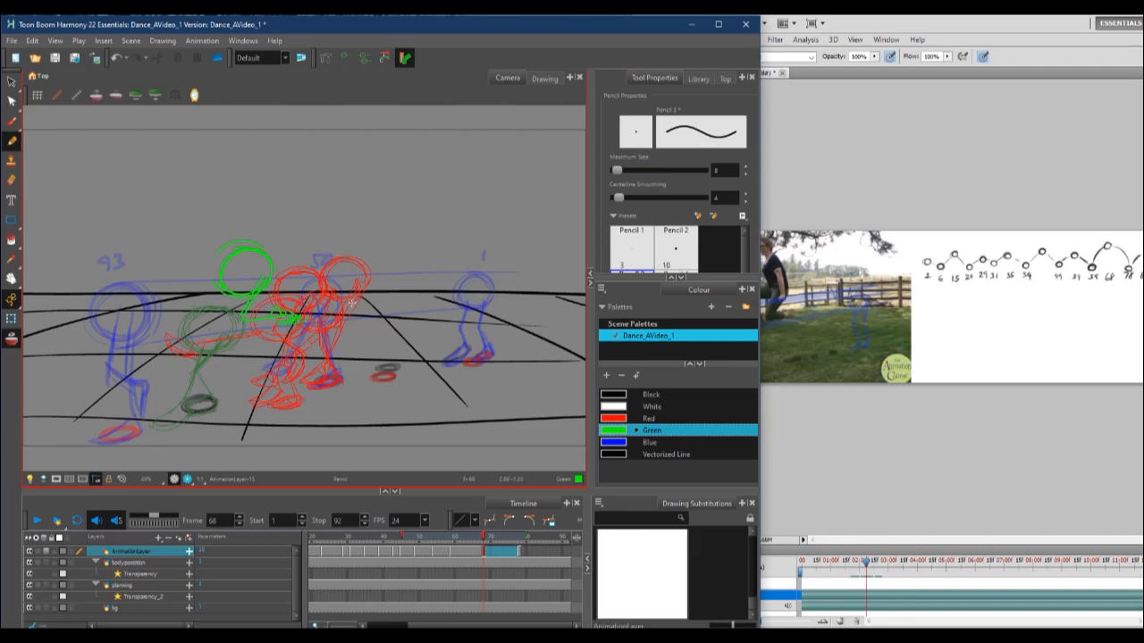
click(879, 435)
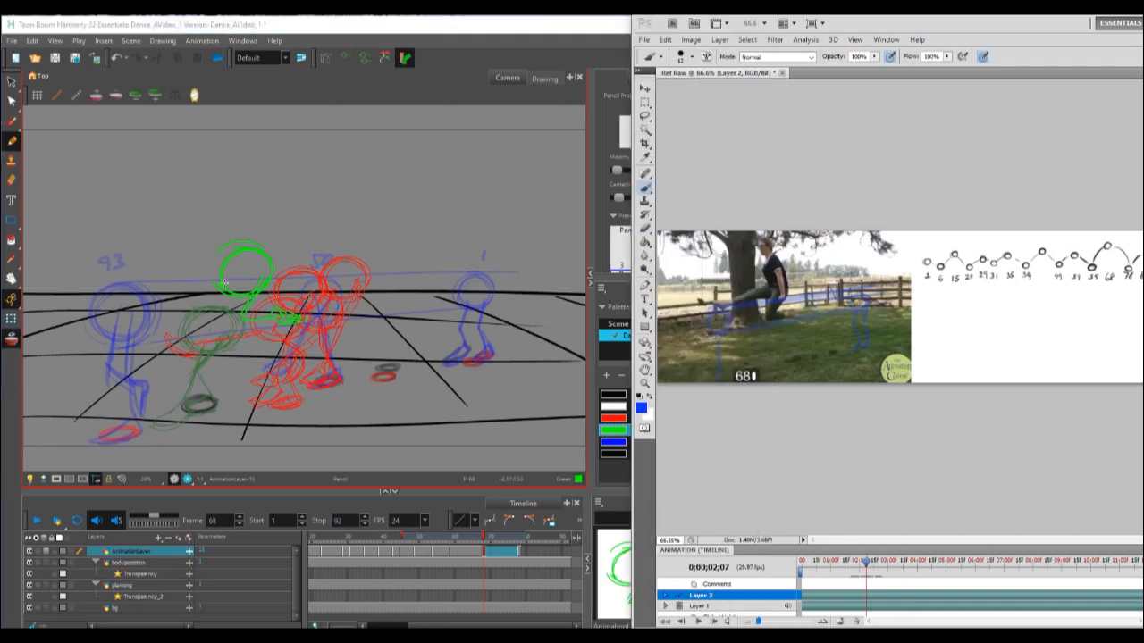
Draw the other frame 68 leg in green, kicked straight forward with its foot over the blue frame 93 body circle
click(193, 297)
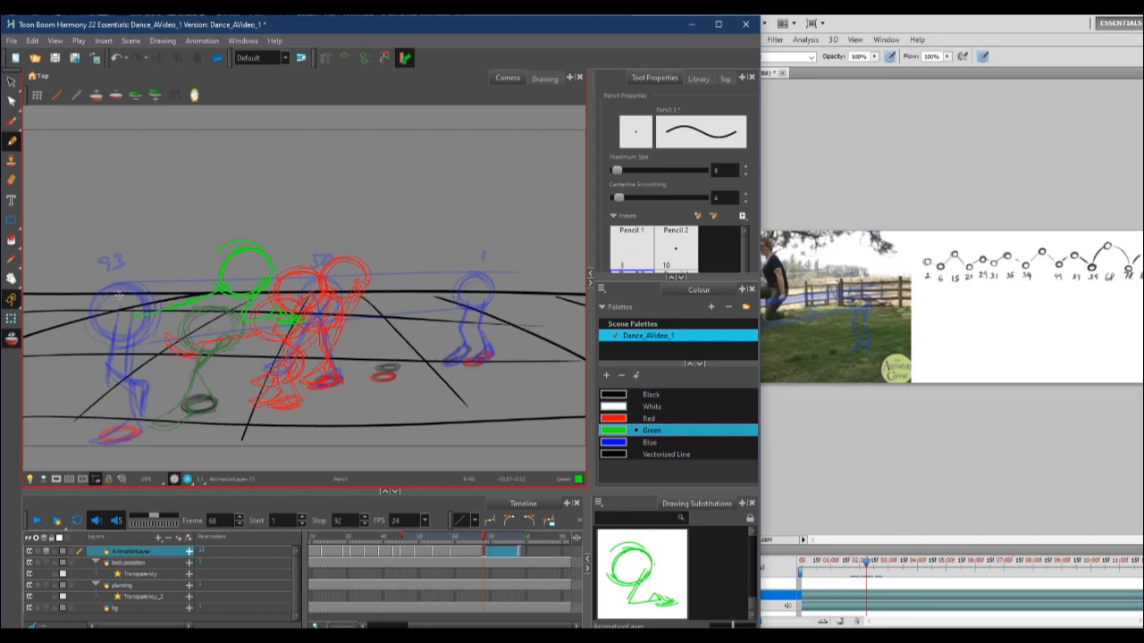
click(878, 447)
click(126, 308)
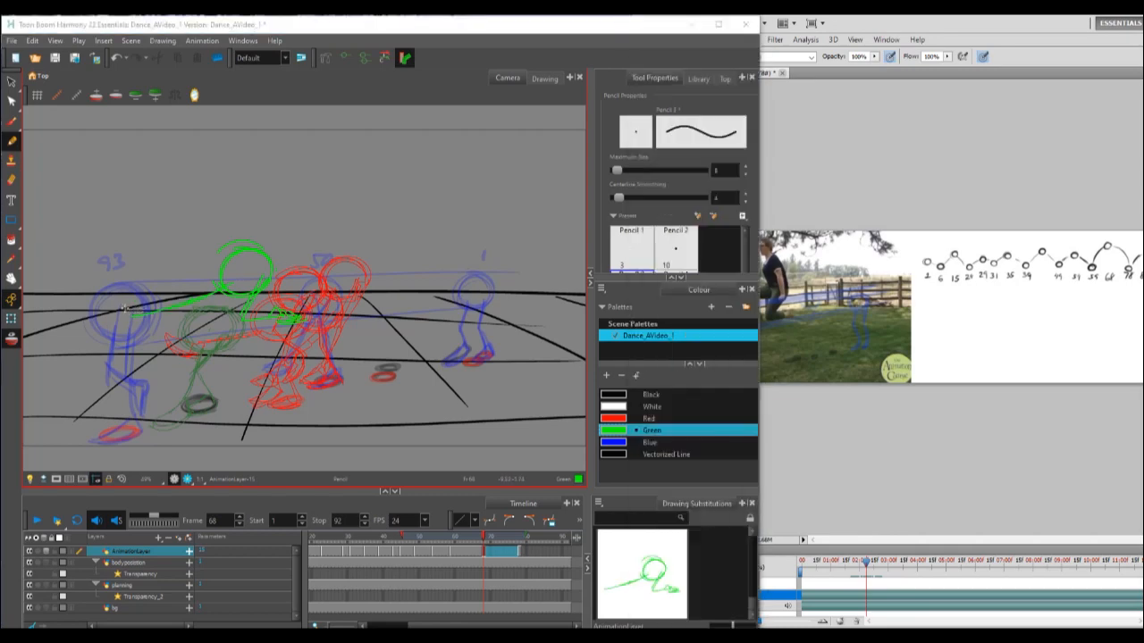
mouse_move(131, 312)
mouse_down()
mouse_move(175, 297)
mouse_move(124, 305)
mouse_move(153, 324)
mouse_move(252, 278)
mouse_up()
drag(115, 307, 163, 317)
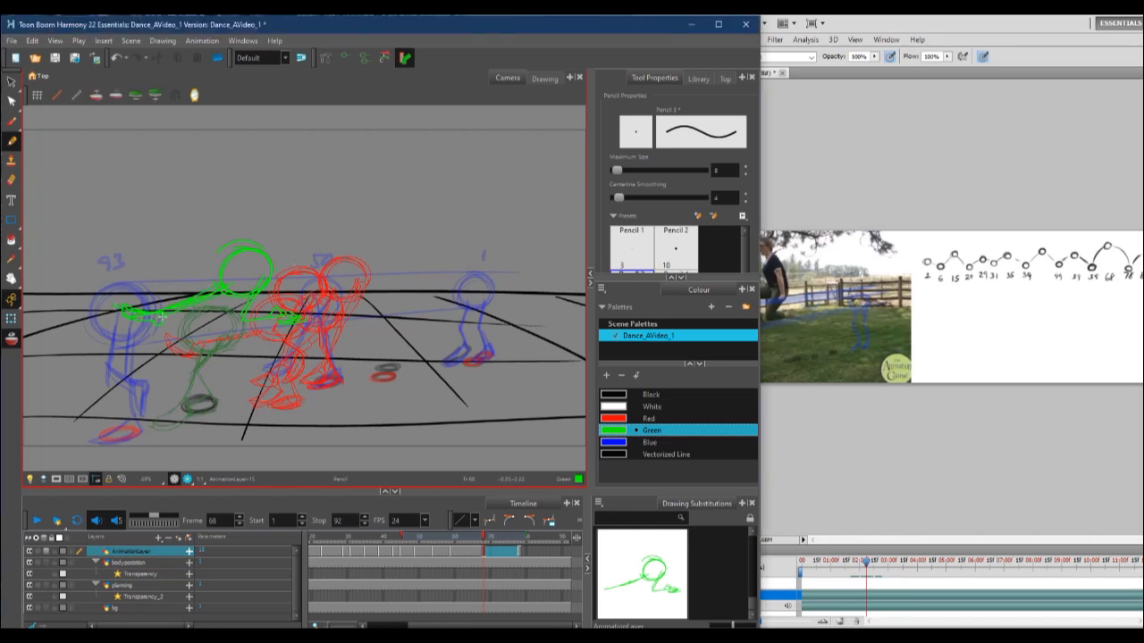
Fill the empty cells between the frame 68 pose and the frame 78 pose
right_click(513, 553)
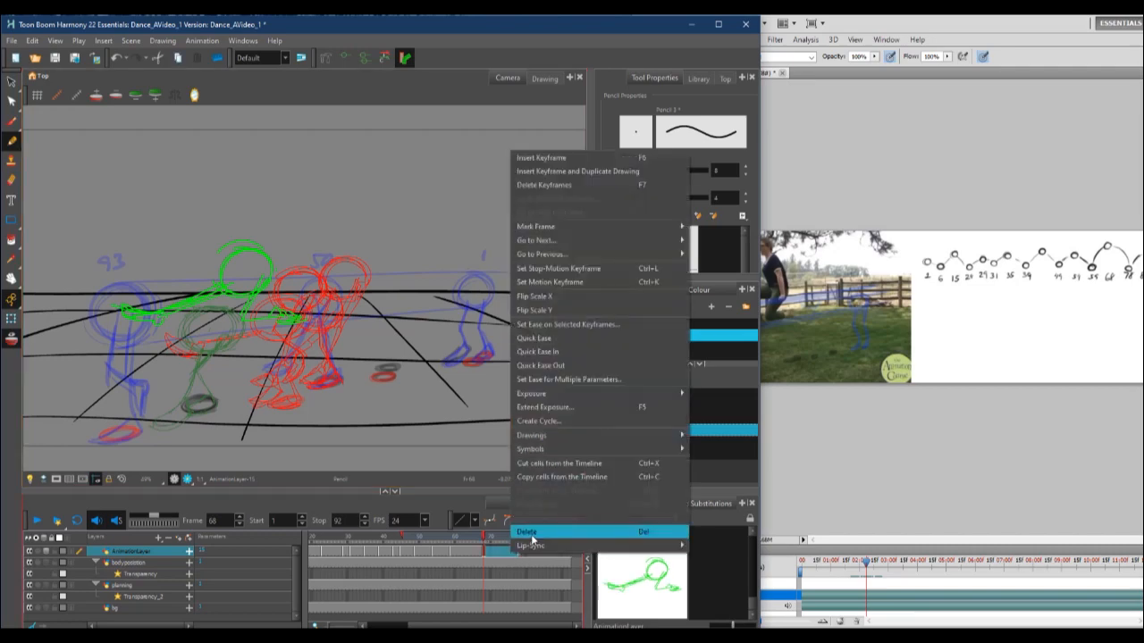
mouse_move(551, 436)
mouse_move(618, 395)
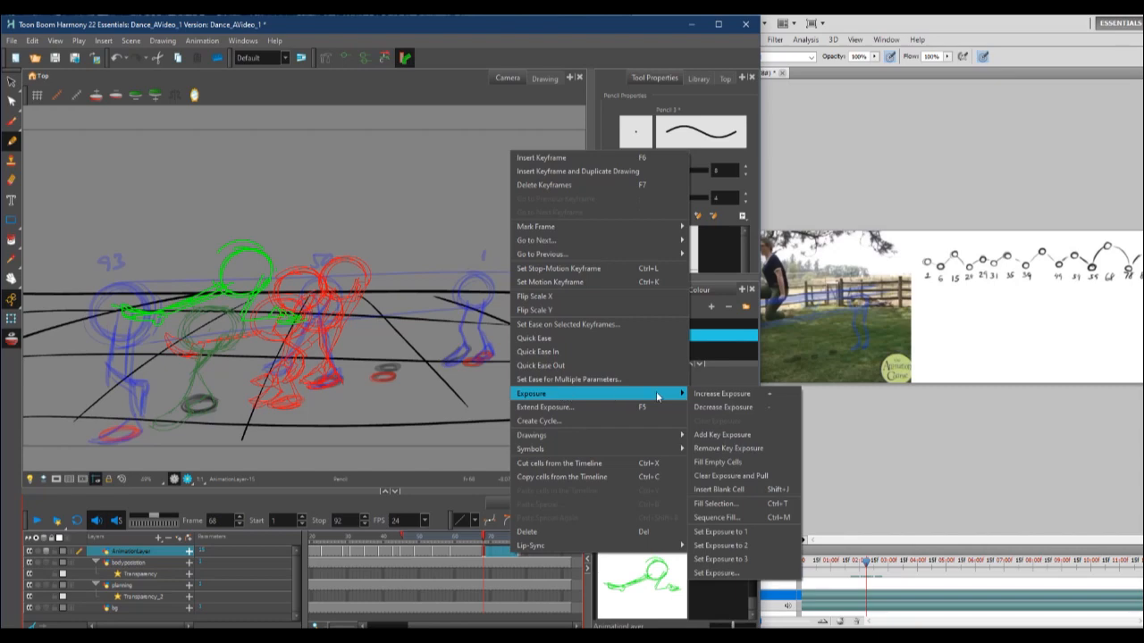
click(754, 460)
Go back to around frame 62 in Harmony and compare the kick pose with reference frames 62 and 68
mouse_move(486, 540)
mouse_down()
mouse_move(421, 546)
mouse_move(522, 541)
mouse_move(466, 542)
mouse_up()
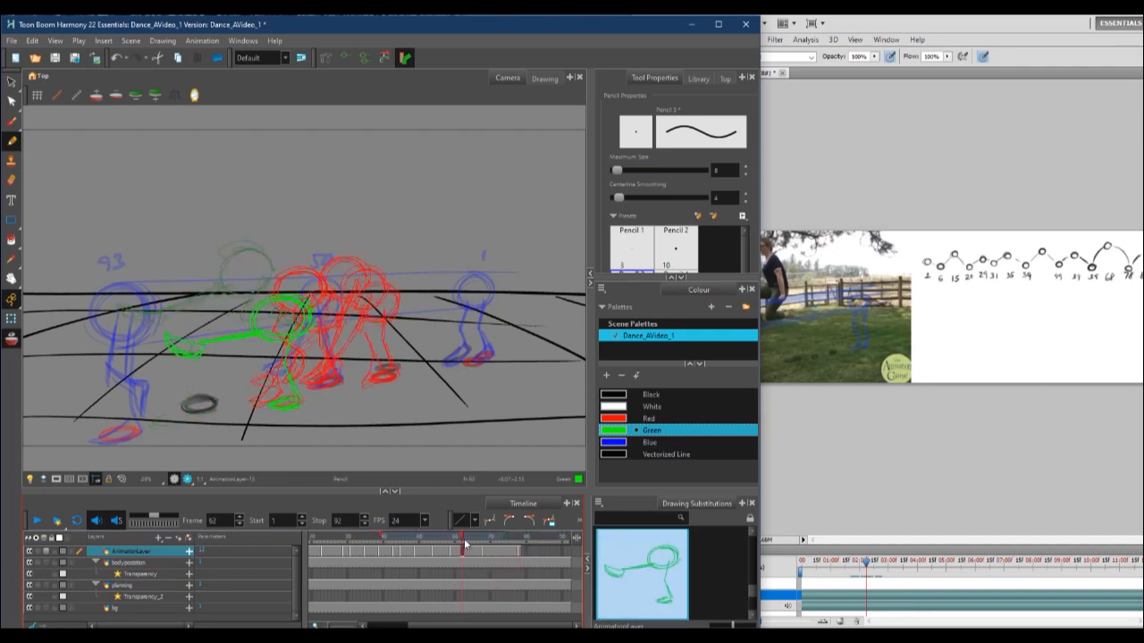
click(897, 470)
drag(867, 565, 861, 566)
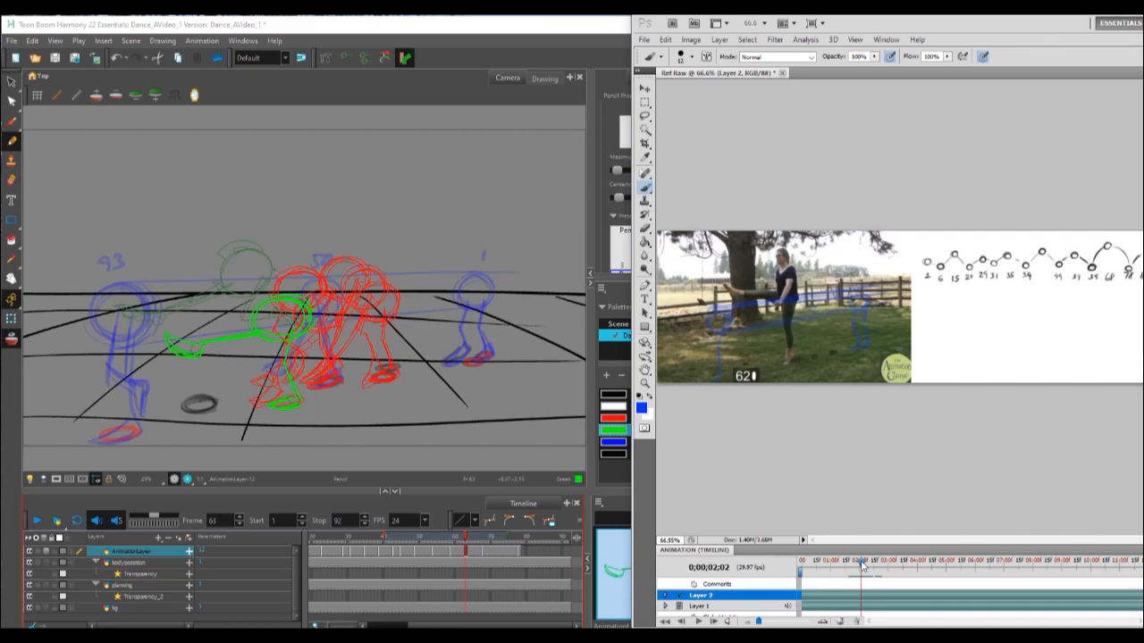
drag(861, 566, 866, 565)
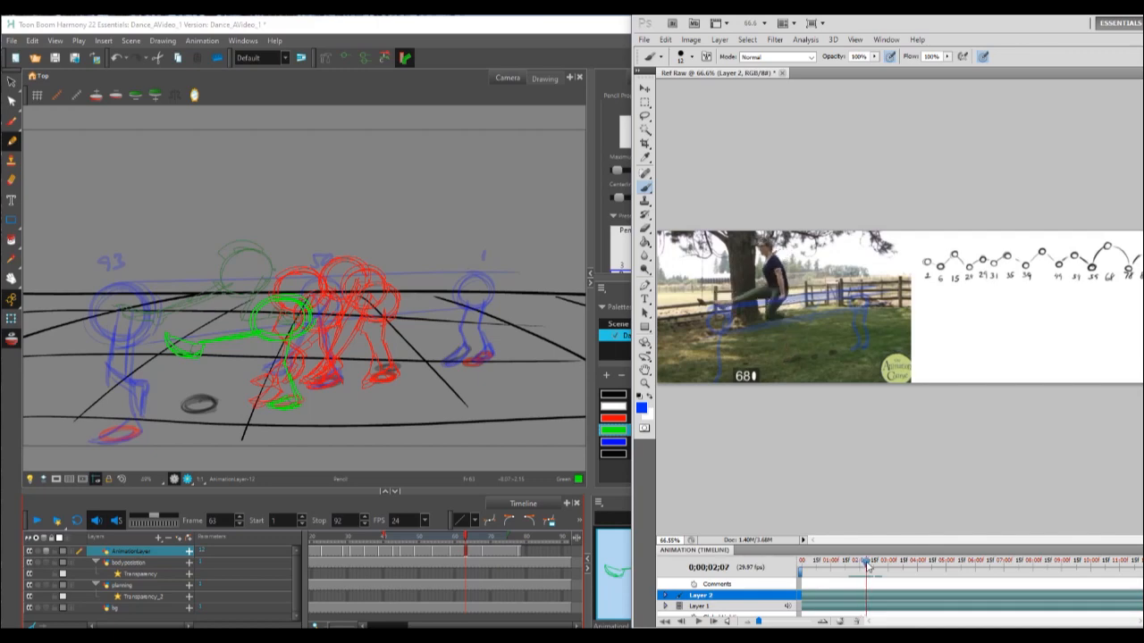
Check reference frame 62 and clear the drawing cells from frame 62 up to the frame 68 pose
drag(866, 566, 861, 566)
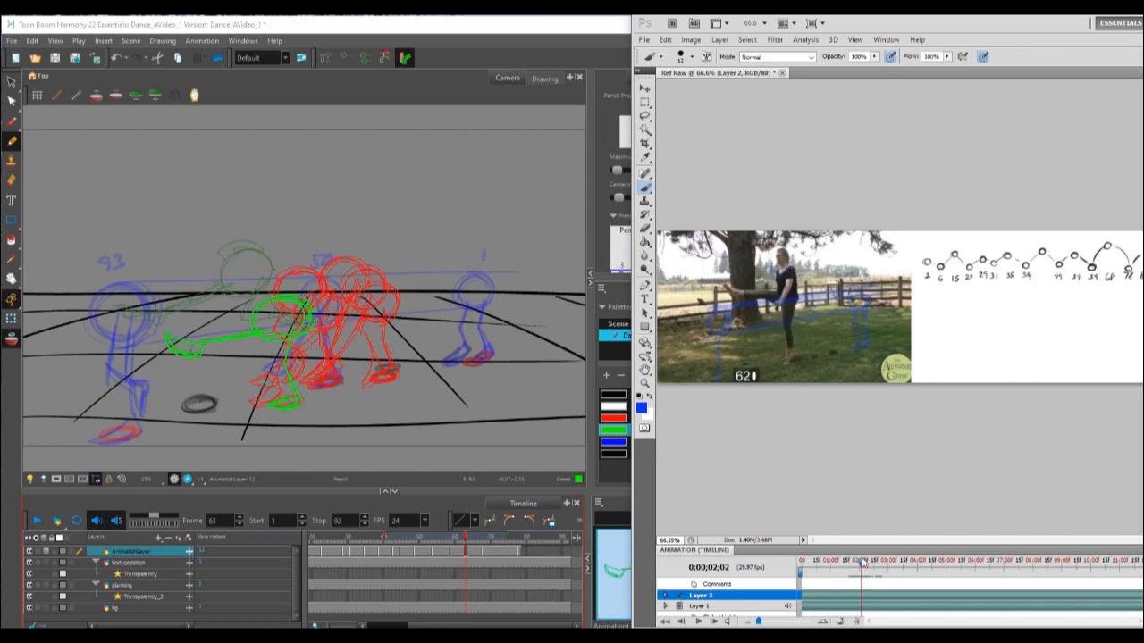
click(467, 542)
drag(467, 542, 462, 538)
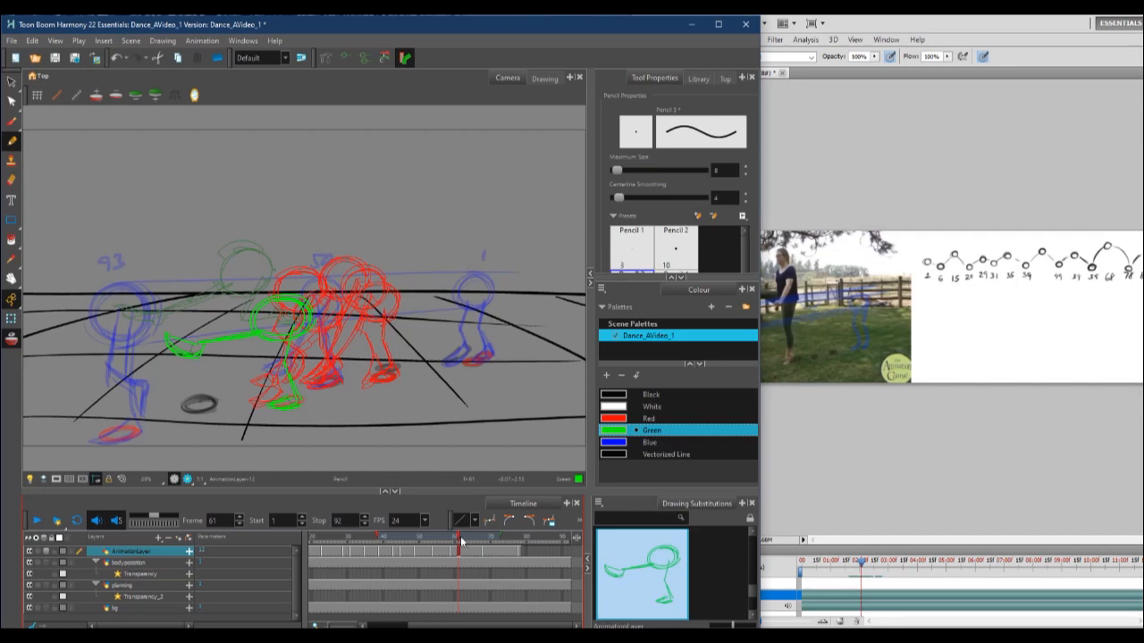
click(462, 538)
click(474, 551)
right_click(477, 550)
click(503, 529)
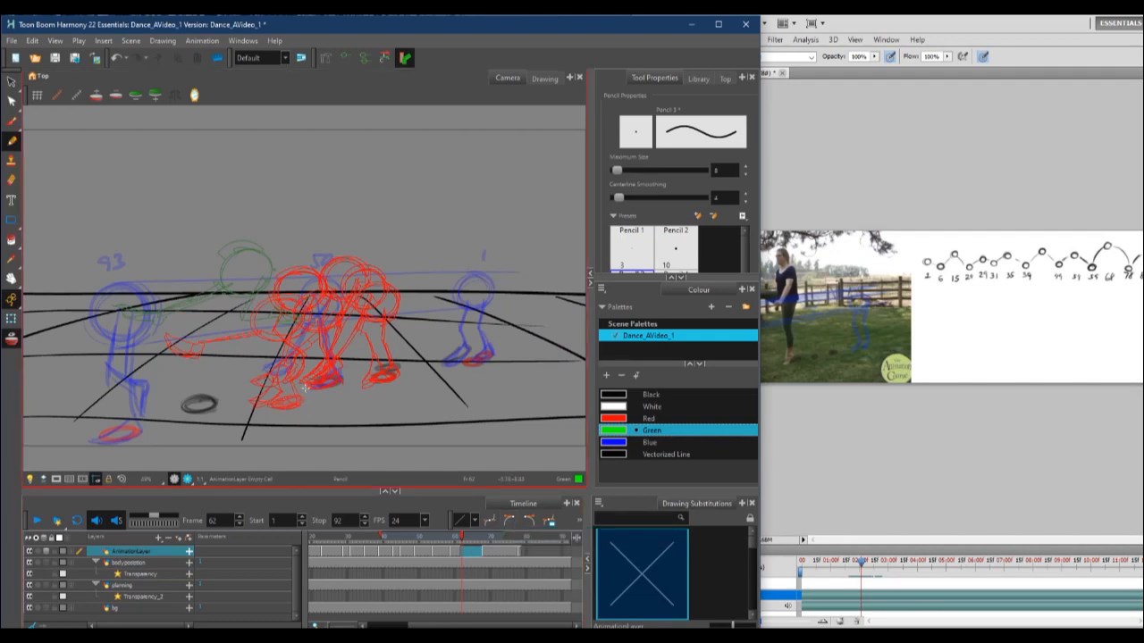
Draw the frame 62 pose in green with a straight planted leg, the body circle above it and the other leg kicked forward horizontally
mouse_move(288, 387)
mouse_down()
mouse_move(292, 398)
mouse_move(273, 407)
mouse_move(295, 392)
mouse_up()
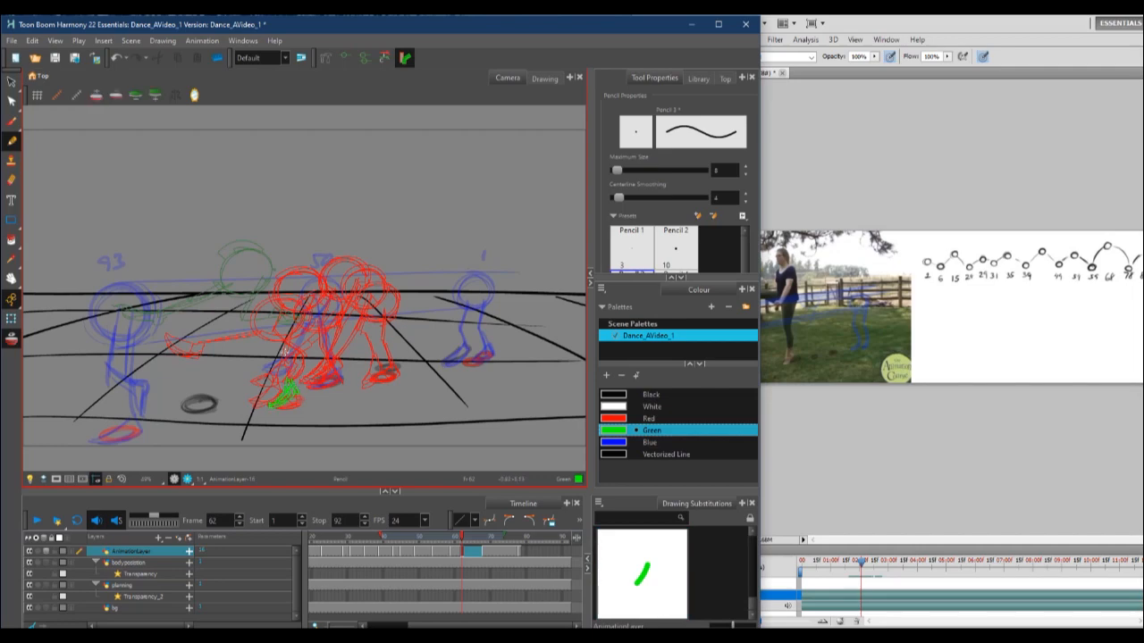
drag(273, 307, 286, 398)
mouse_move(276, 258)
mouse_down()
mouse_move(284, 292)
mouse_move(260, 258)
mouse_up()
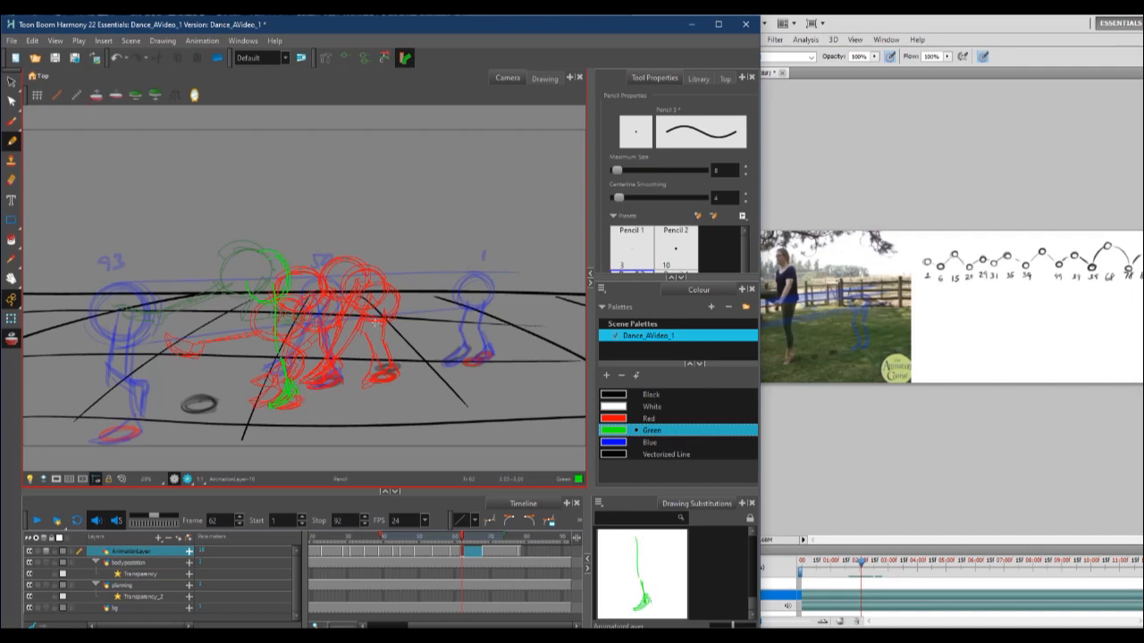
mouse_move(266, 286)
mouse_down()
mouse_move(158, 283)
mouse_move(191, 293)
mouse_move(122, 279)
mouse_move(155, 300)
mouse_up()
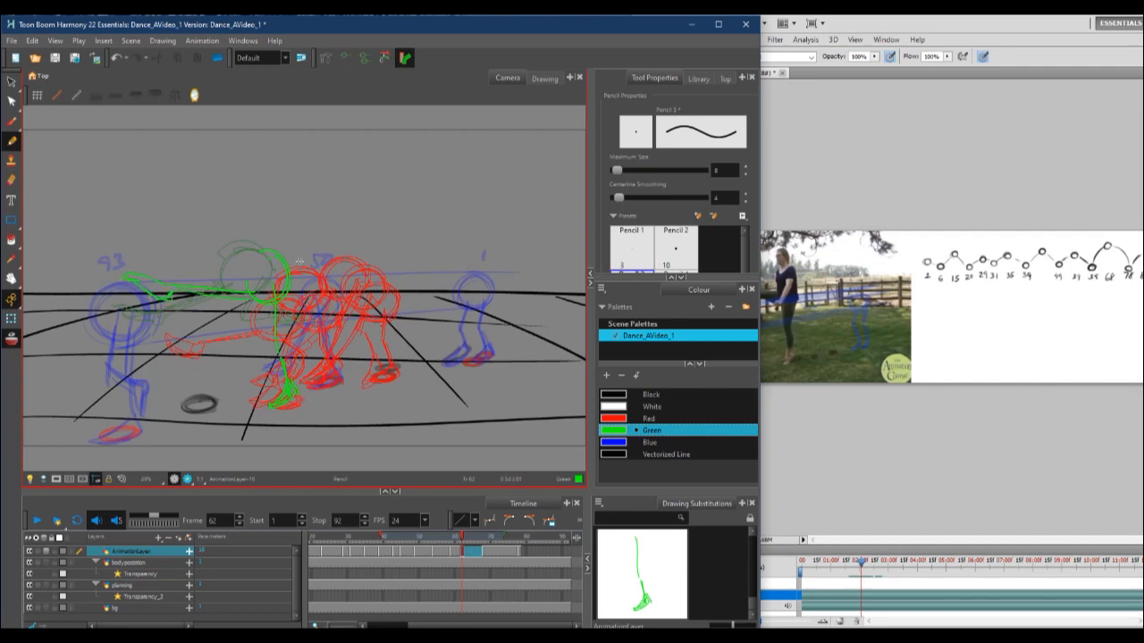
drag(280, 293, 272, 409)
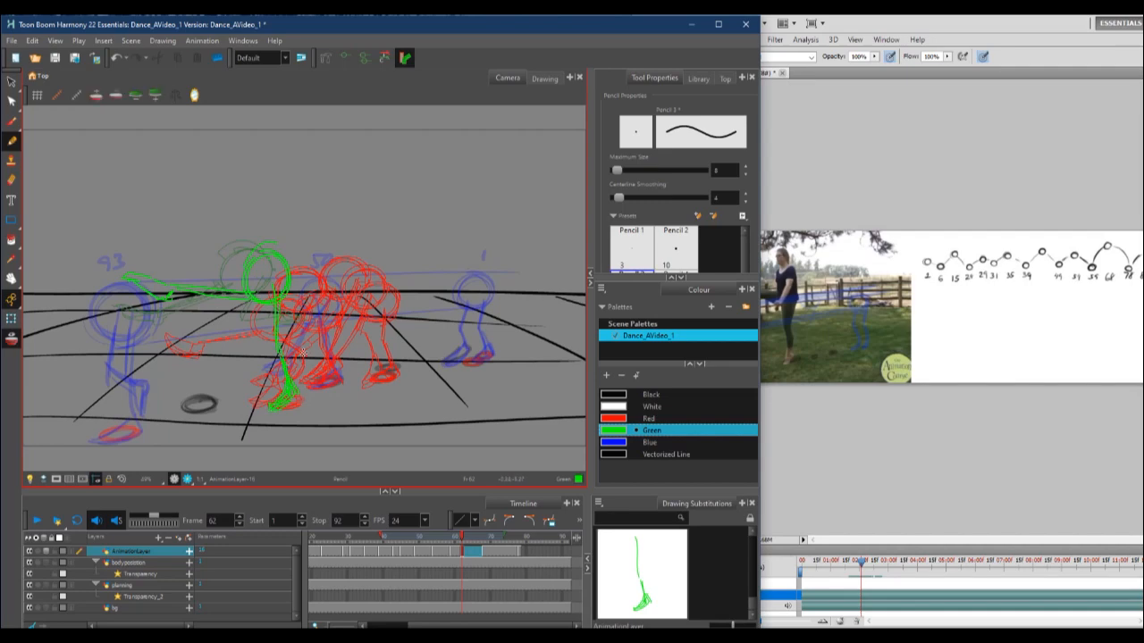
Fill the empty cells between the frame 62 pose and the frame 68 pose
click(481, 554)
right_click(482, 554)
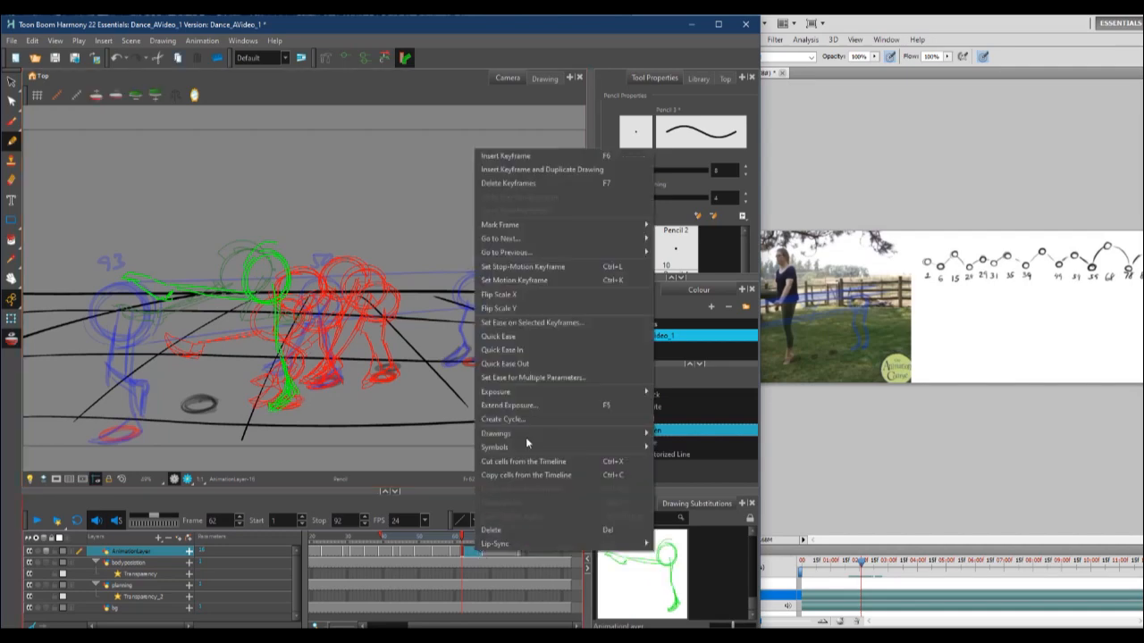
mouse_move(529, 392)
click(709, 458)
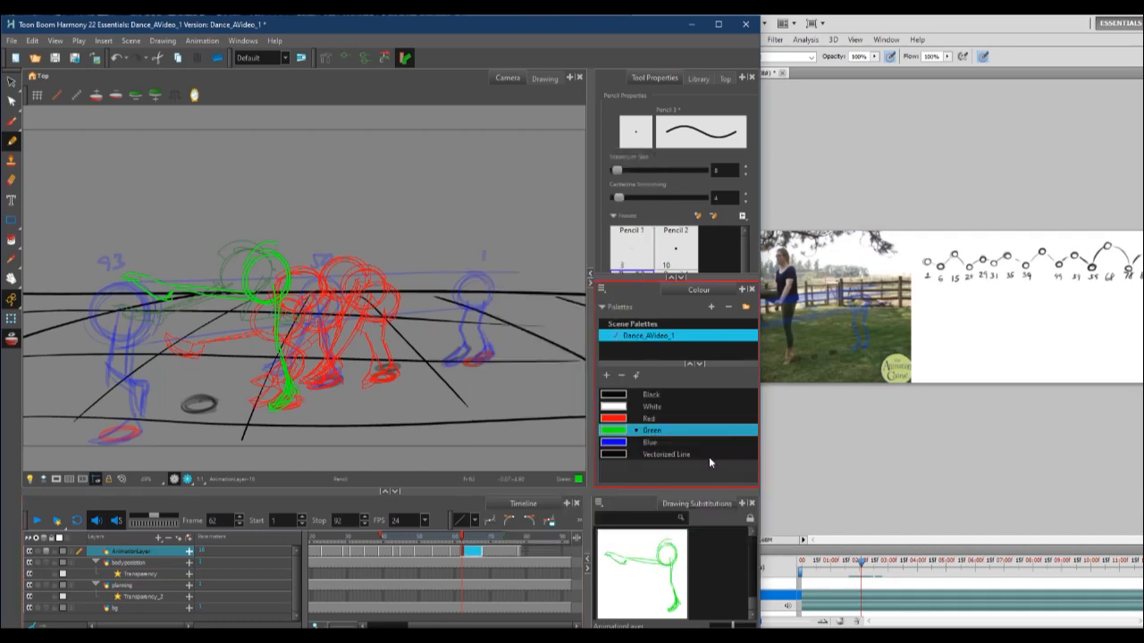
Erase the frame 68 body circle and kicked leg and redraw them in green, reaching the foot farther across the top of frame 93's circle
mouse_move(461, 538)
mouse_down()
mouse_move(423, 541)
mouse_move(502, 541)
mouse_move(414, 543)
mouse_move(519, 539)
mouse_move(472, 541)
mouse_move(511, 539)
mouse_move(484, 539)
mouse_up()
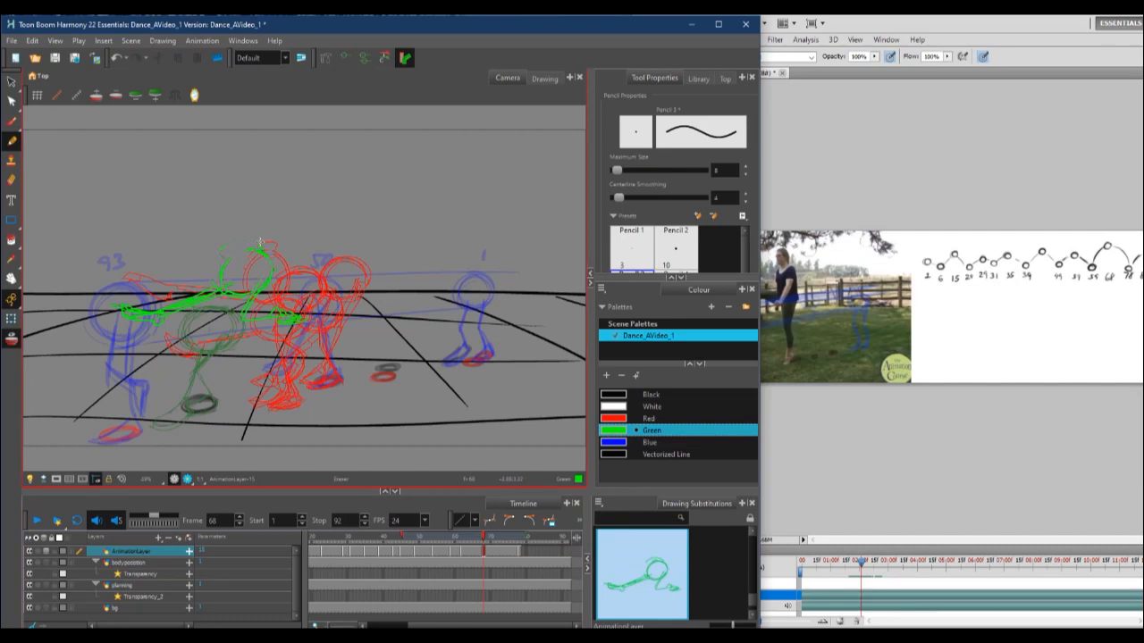
mouse_move(203, 288)
mouse_down()
mouse_move(270, 267)
mouse_move(220, 303)
mouse_move(249, 297)
mouse_up()
drag(230, 282, 213, 276)
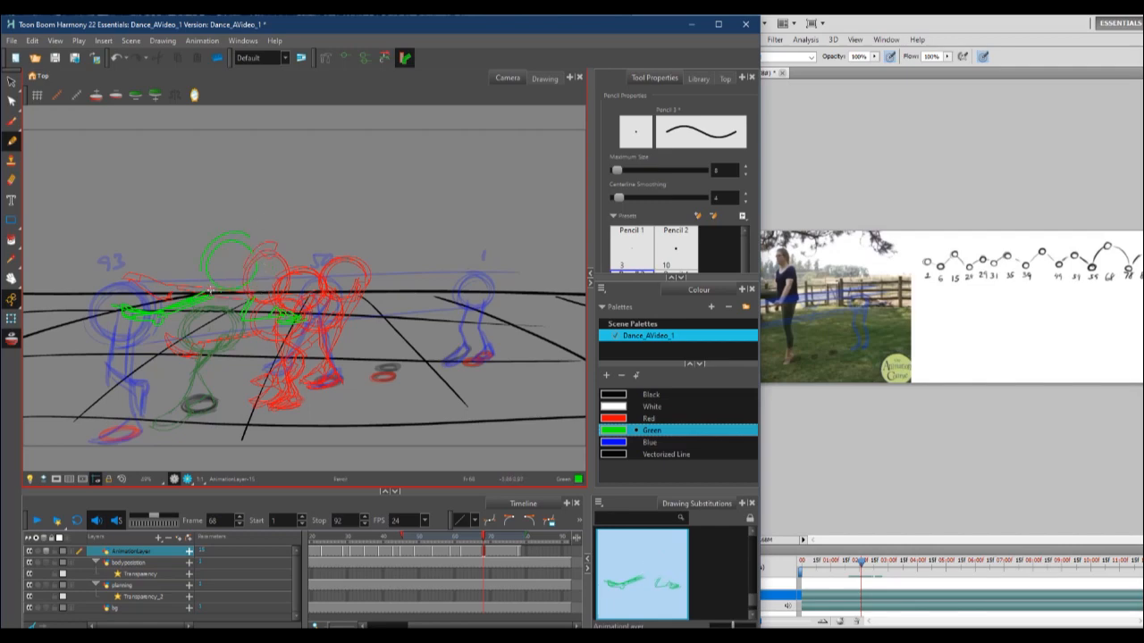
mouse_move(166, 314)
mouse_down()
mouse_move(109, 306)
mouse_move(196, 298)
mouse_move(152, 322)
mouse_move(112, 313)
mouse_move(128, 318)
mouse_move(84, 339)
mouse_up()
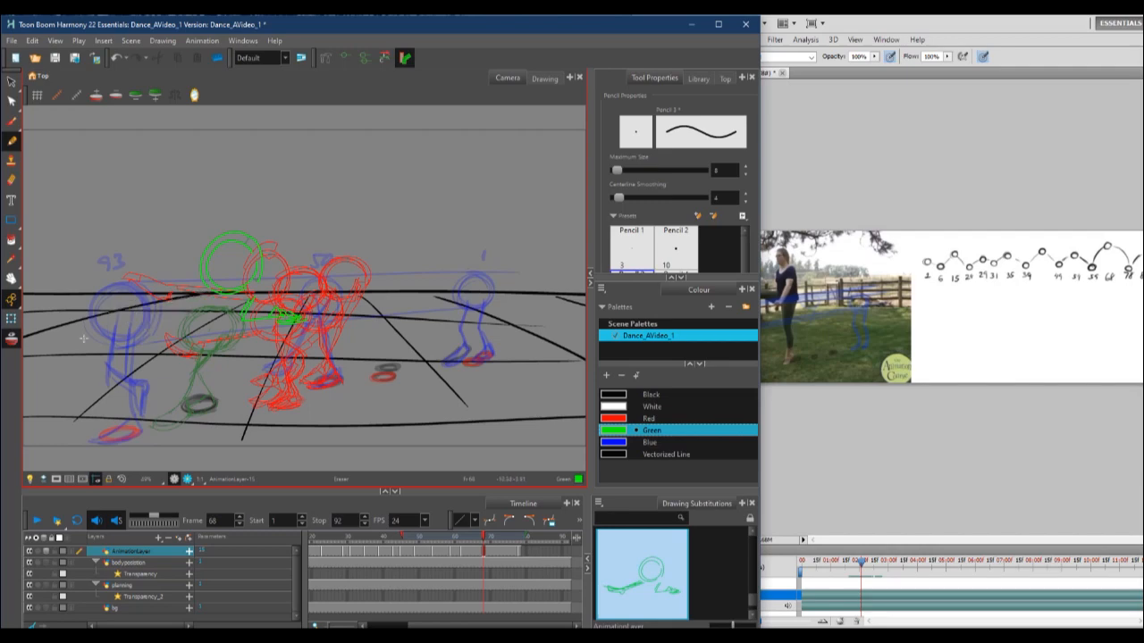
drag(127, 308, 224, 282)
mouse_move(138, 296)
mouse_down()
mouse_move(82, 305)
mouse_move(127, 308)
mouse_up()
Check reference frame 73 and clear the drawing cells from frame 73 up to the frame 78 pose
mouse_move(496, 540)
mouse_down()
mouse_move(434, 540)
mouse_move(512, 536)
mouse_move(401, 541)
mouse_move(527, 538)
mouse_move(502, 538)
mouse_up()
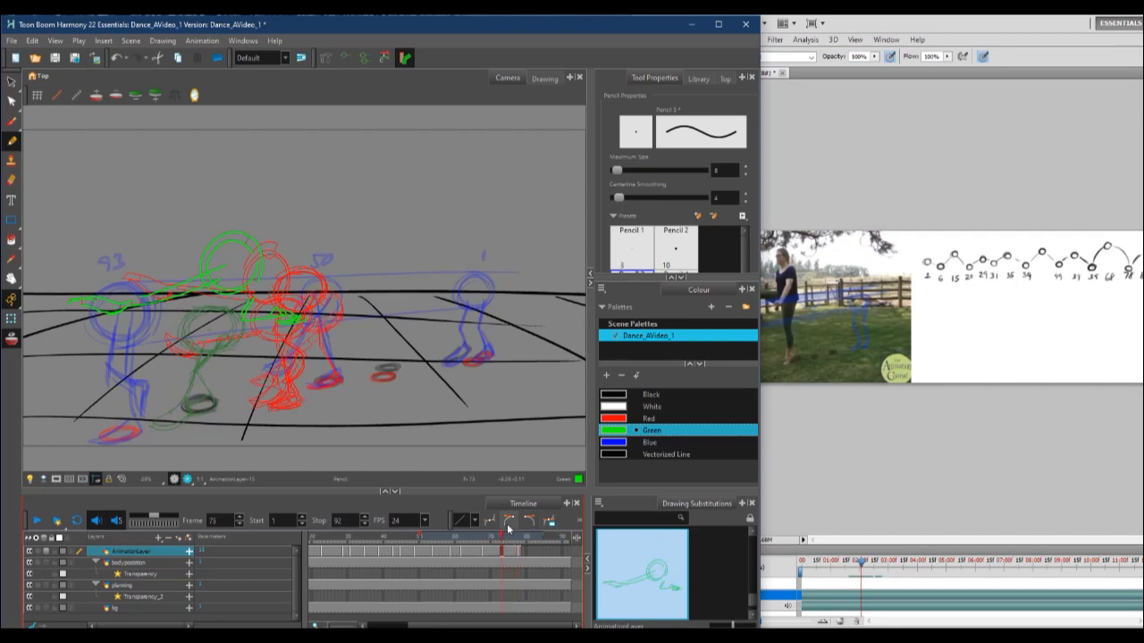
click(951, 461)
drag(863, 562, 871, 565)
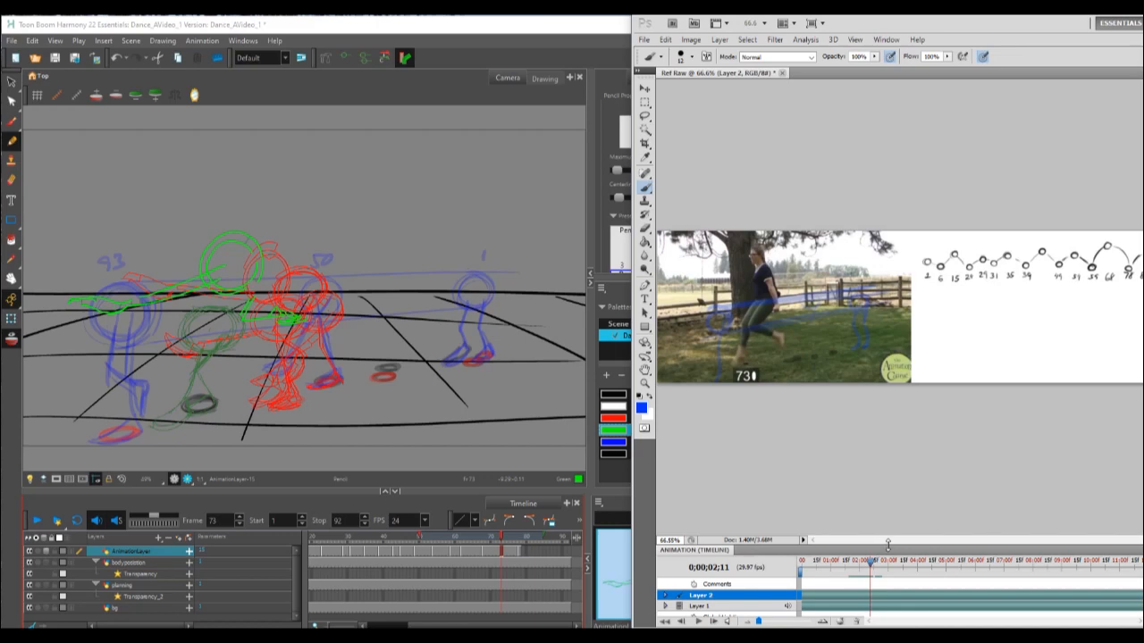
click(516, 556)
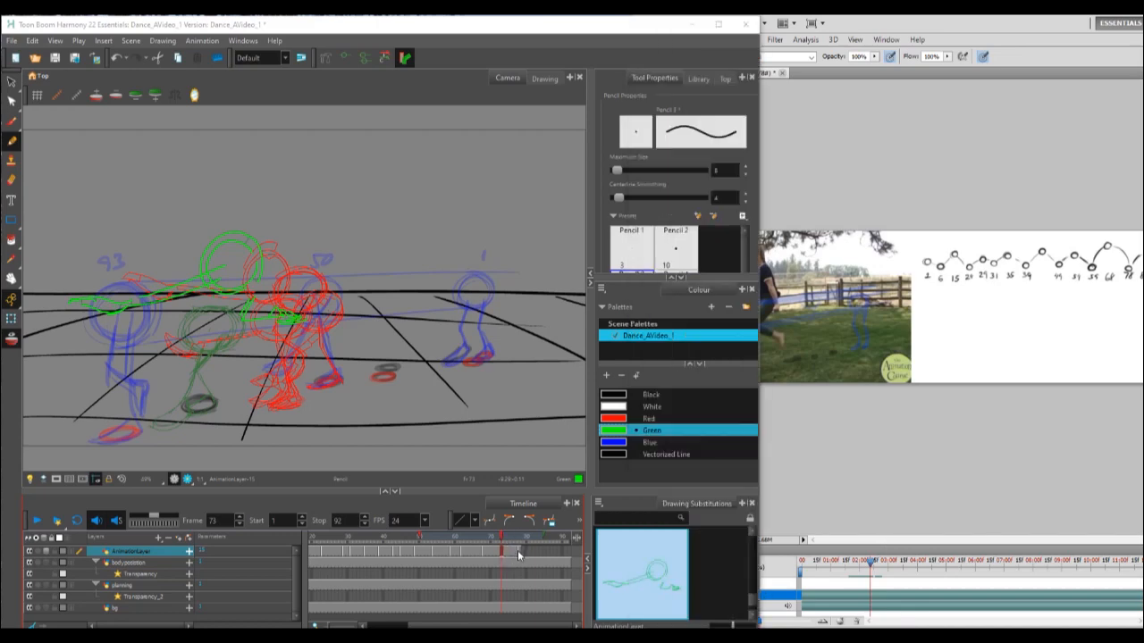
click(514, 555)
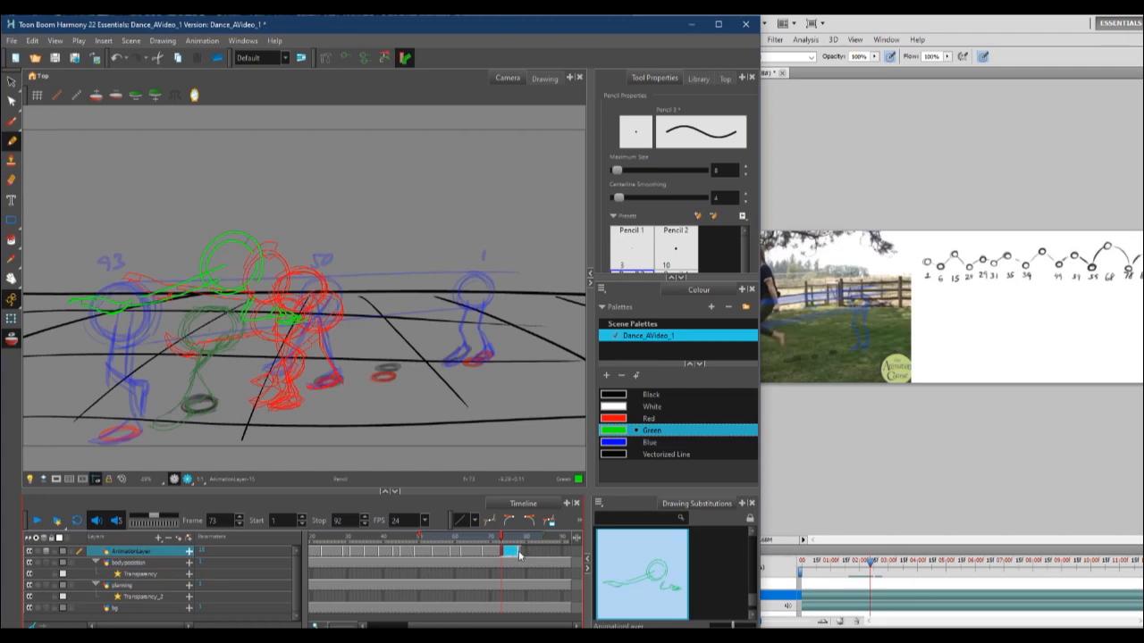
right_click(514, 557)
click(547, 528)
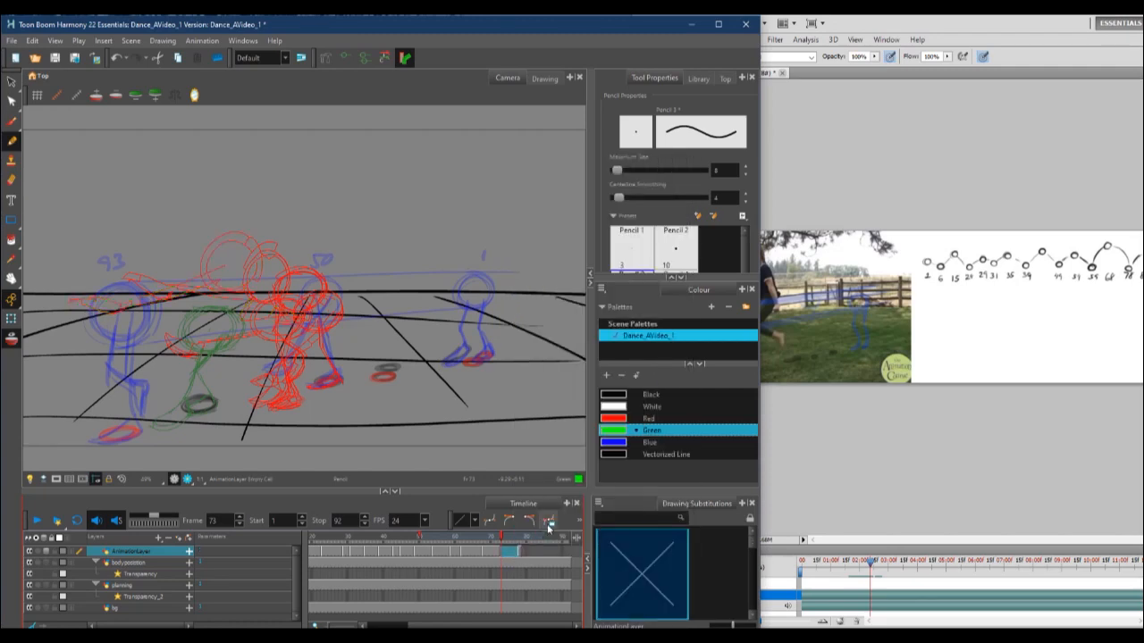
click(908, 442)
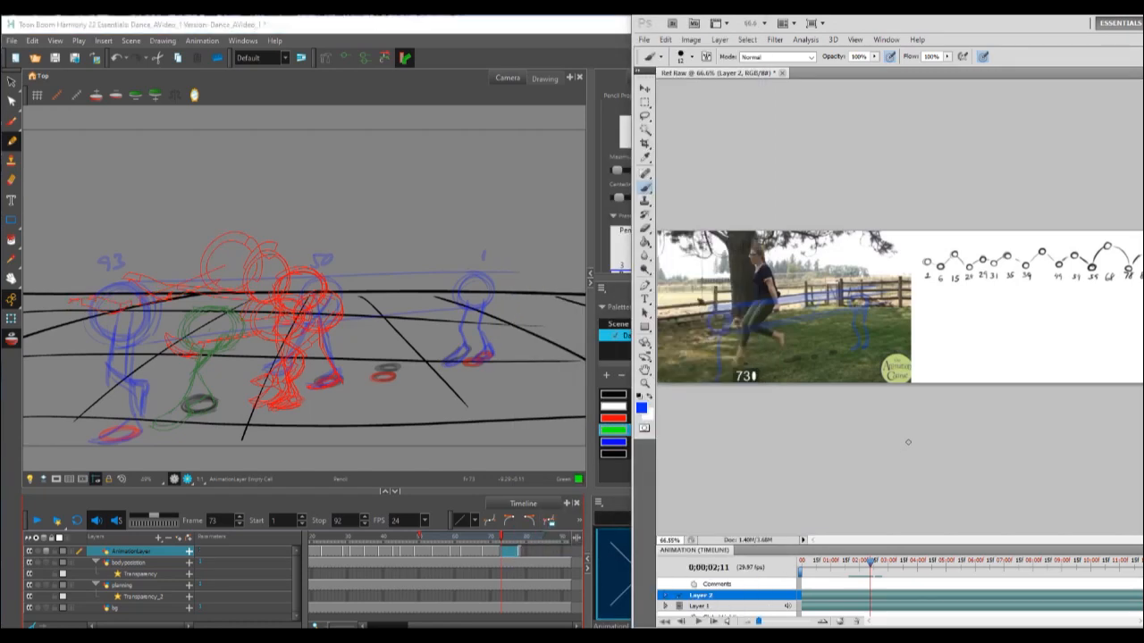
Draw the frame 73 landing leg in green down to the black footprint, with the body circle just below the frame 68 circle
click(214, 312)
mouse_move(208, 311)
mouse_down()
mouse_move(180, 408)
mouse_move(203, 395)
mouse_move(200, 374)
mouse_move(206, 392)
mouse_move(179, 413)
mouse_up()
drag(201, 375, 178, 414)
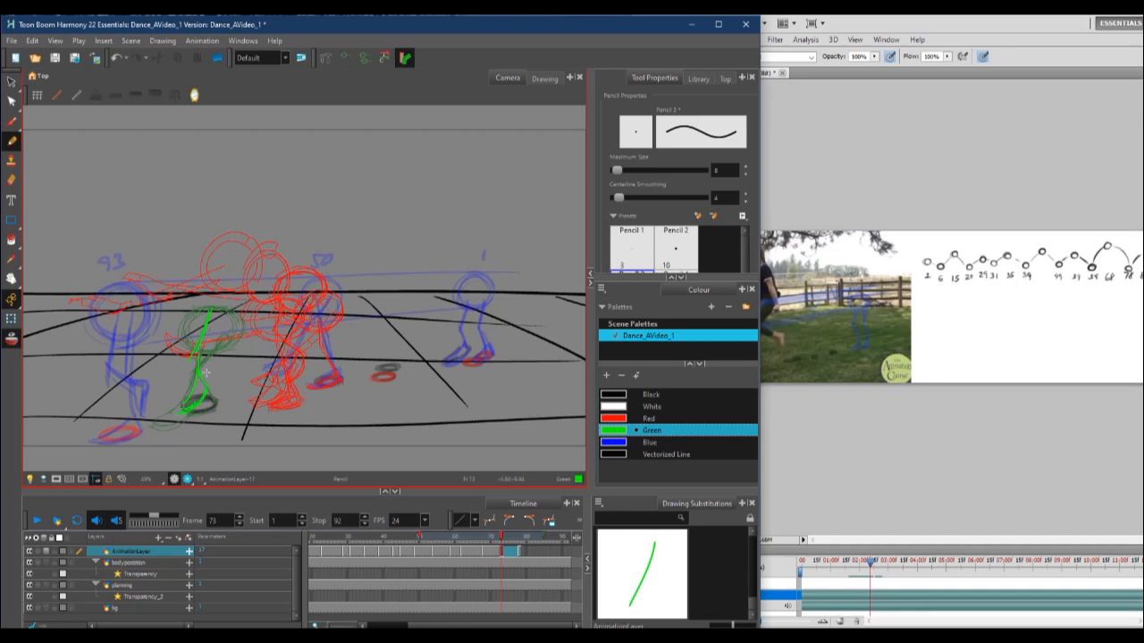
click(878, 463)
mouse_move(225, 268)
mouse_down()
mouse_move(211, 315)
mouse_move(248, 285)
mouse_move(219, 323)
mouse_up()
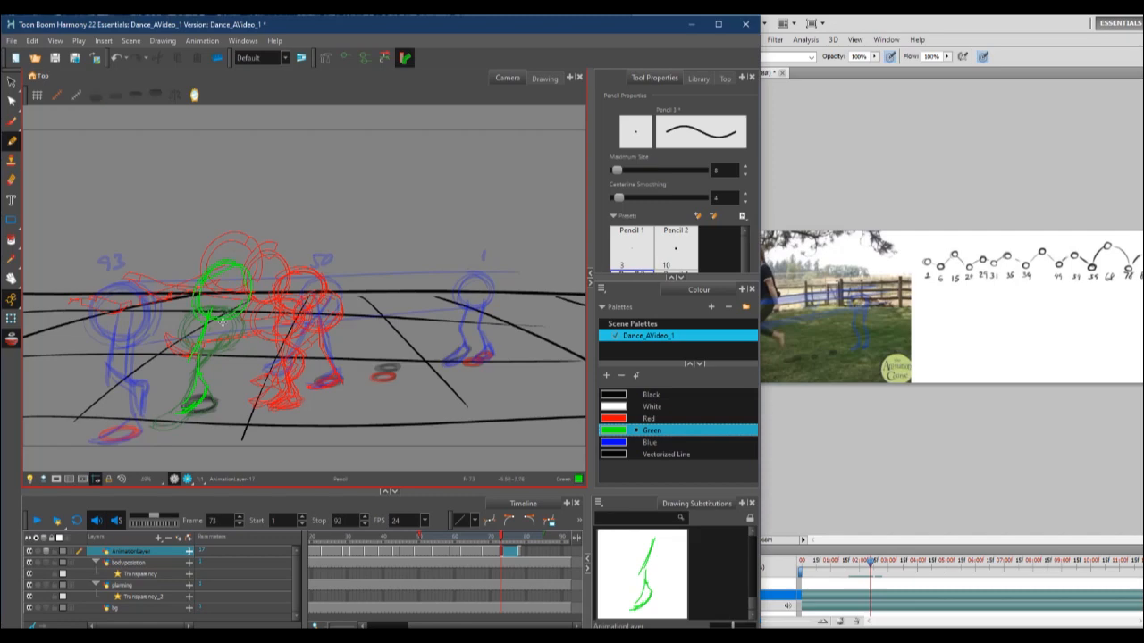
Compare with reference frame 73 and draw the trailing leg bent back in green, then retrace it in black
click(872, 448)
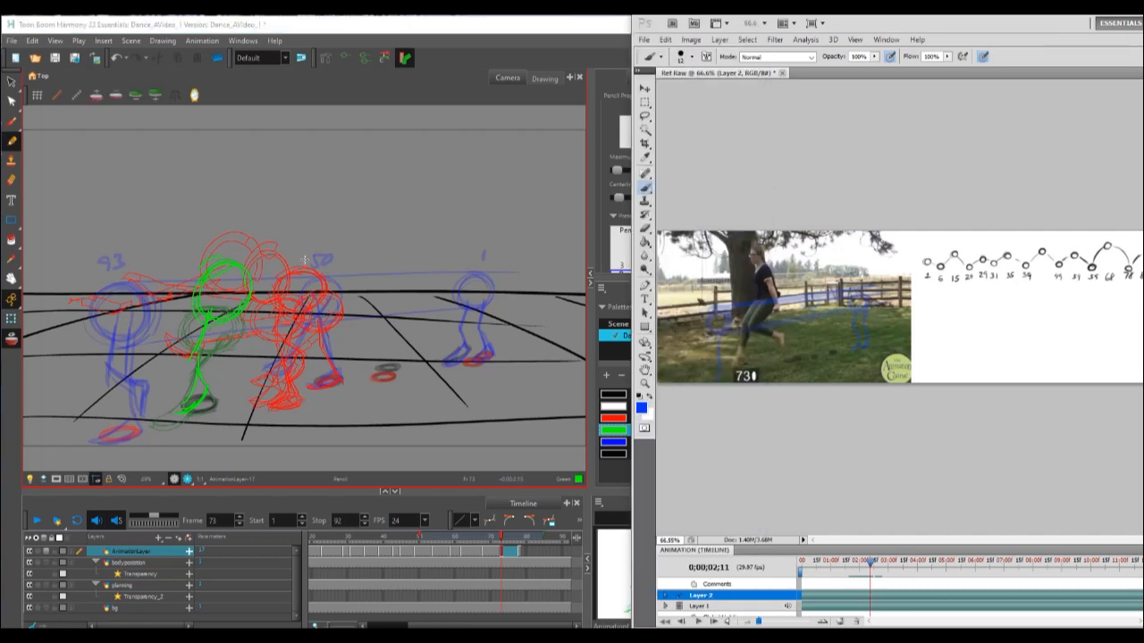
click(217, 332)
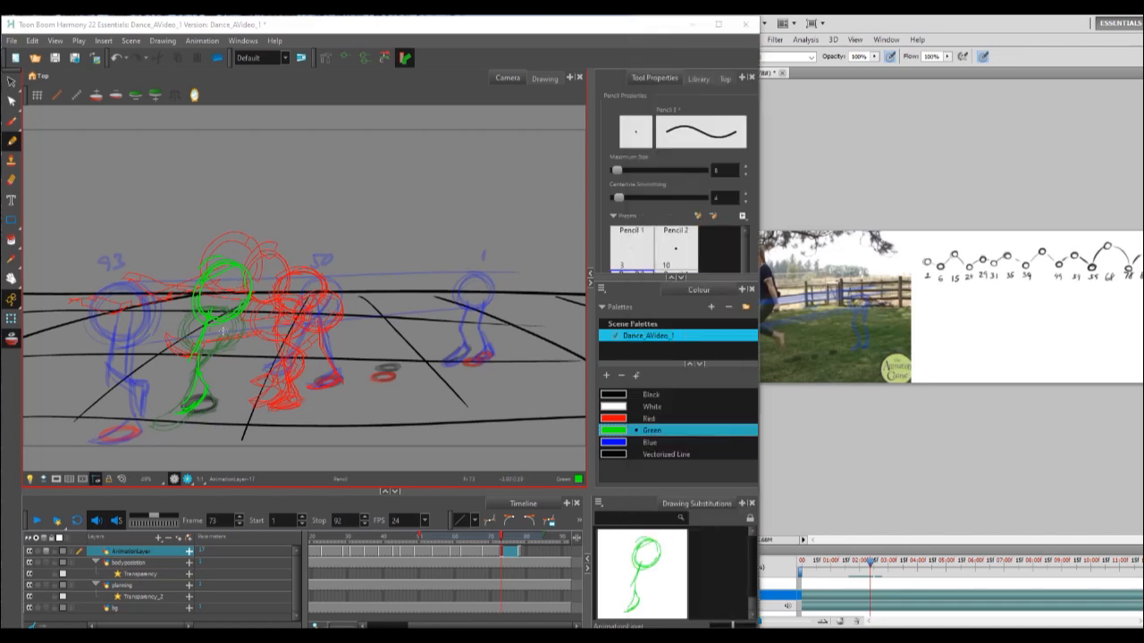
mouse_move(231, 299)
mouse_down()
mouse_move(212, 345)
mouse_move(260, 365)
mouse_up()
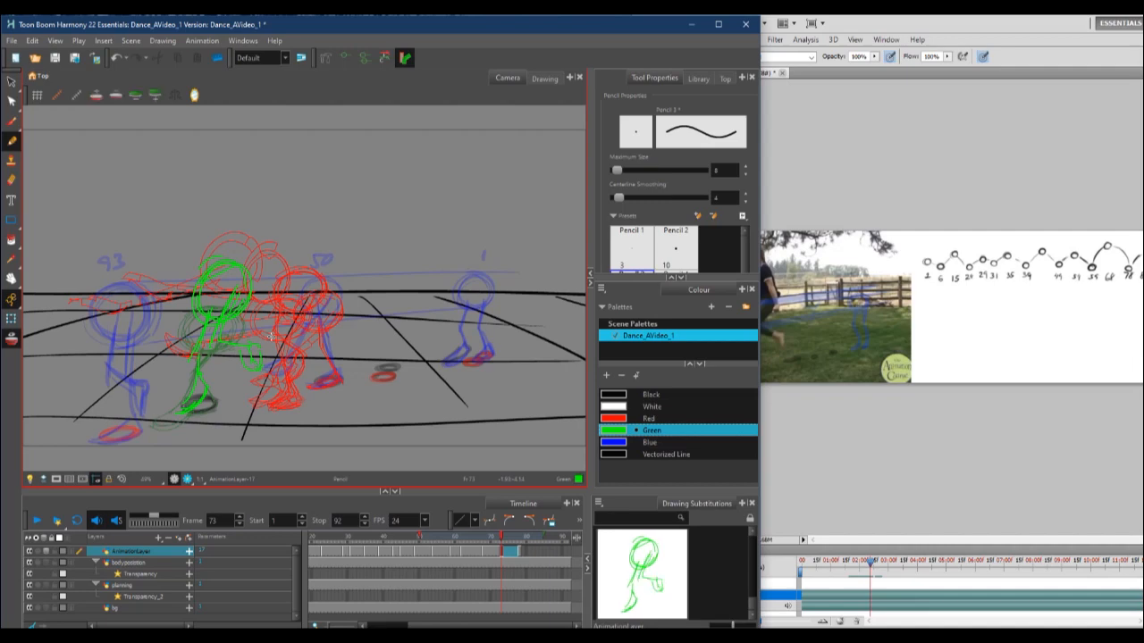
click(631, 395)
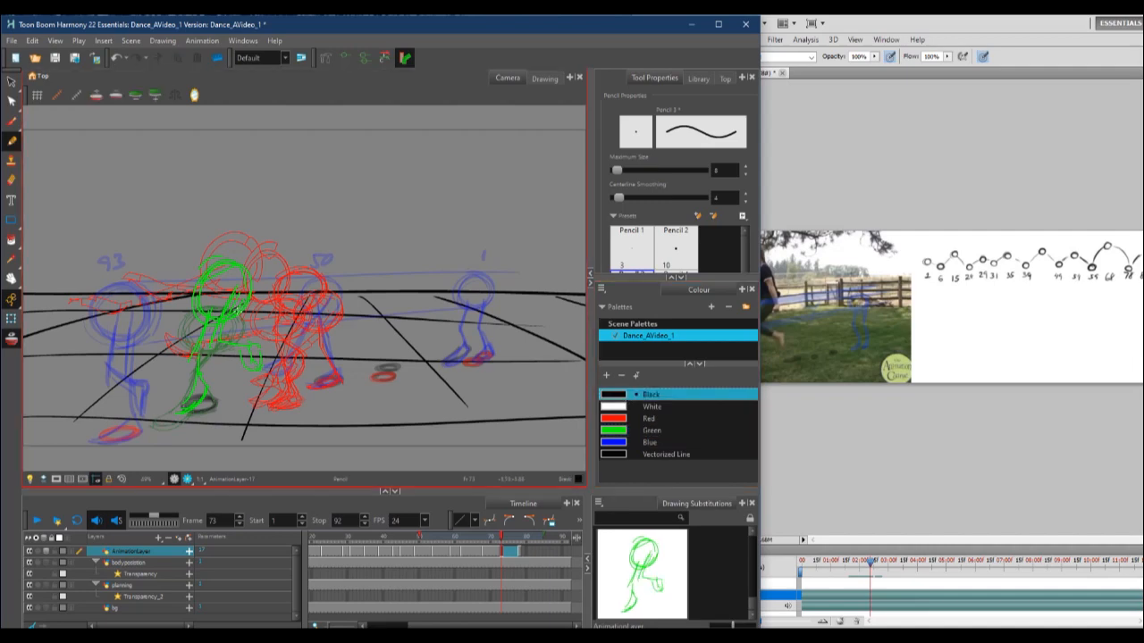
mouse_move(230, 288)
mouse_down()
mouse_move(214, 336)
mouse_move(261, 347)
mouse_move(252, 370)
mouse_move(260, 361)
mouse_up()
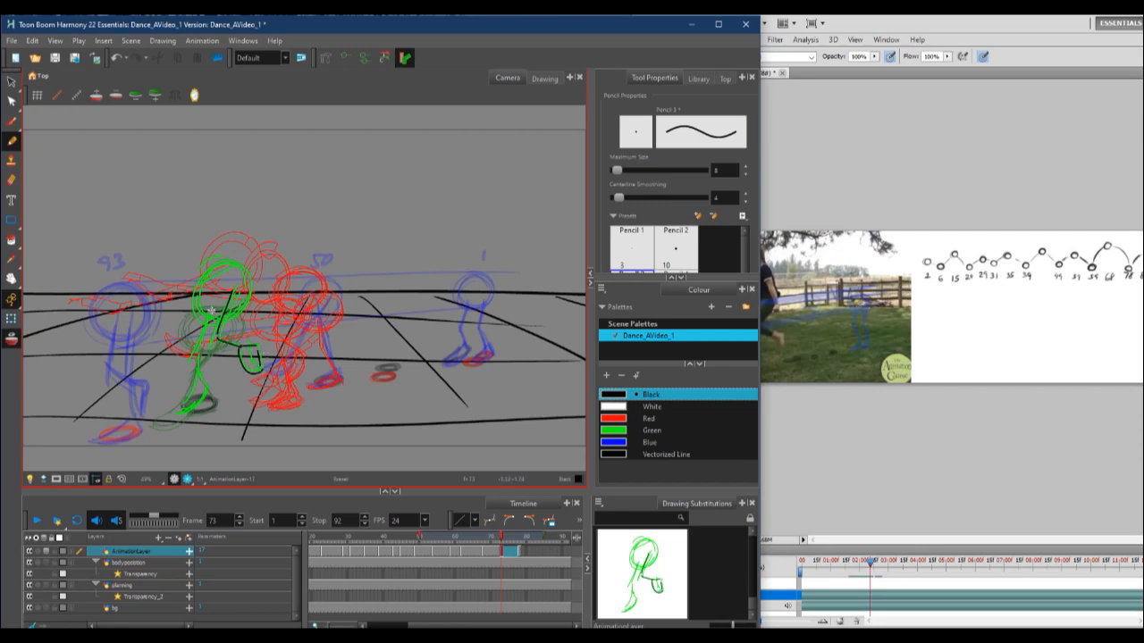
Turn off the onion skin and fill the empty cells between the frame 73 and frame 78 poses
click(12, 341)
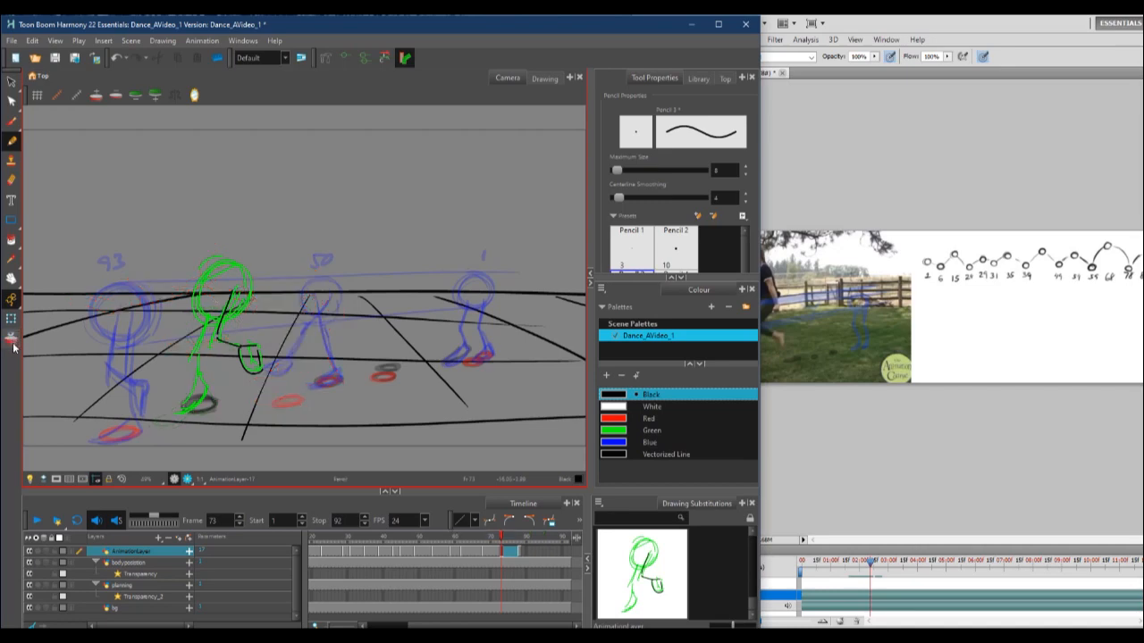
right_click(508, 553)
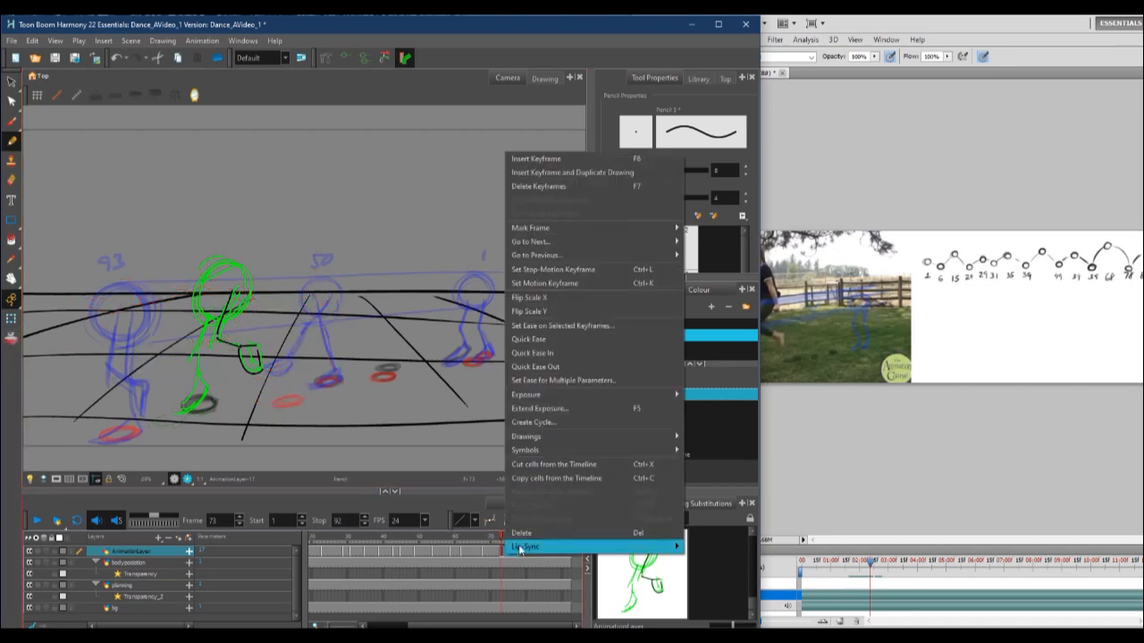
mouse_move(558, 395)
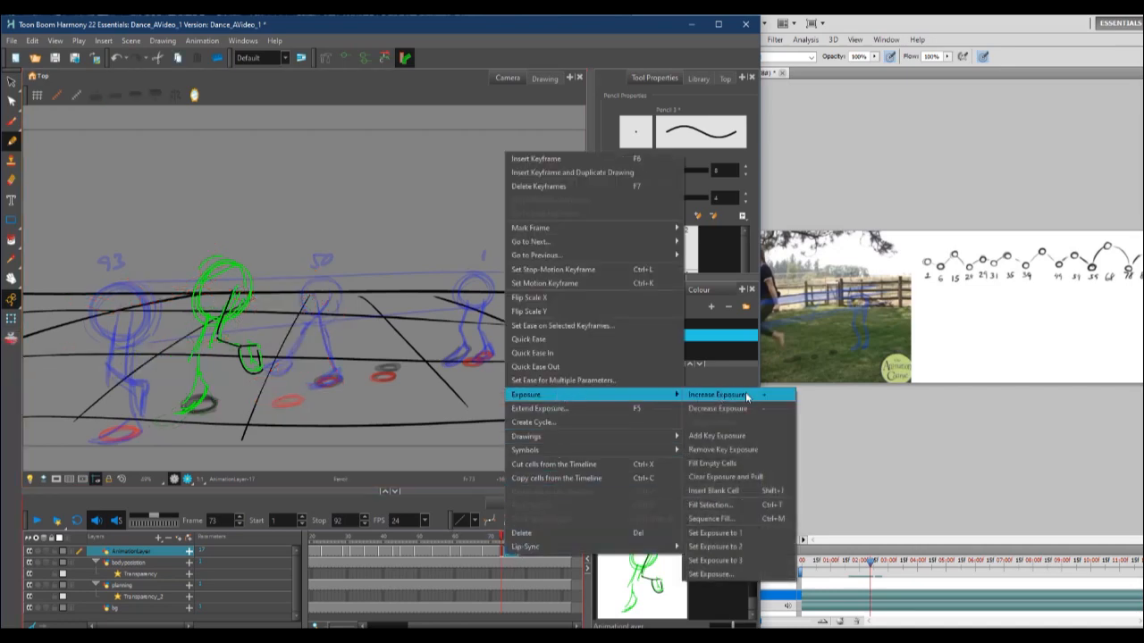
click(755, 461)
Go to frame 79 and shift the Photoshop window until the whole body-height chart is in view
mouse_move(528, 539)
mouse_down()
mouse_move(393, 548)
mouse_move(540, 545)
mouse_move(507, 549)
mouse_move(523, 547)
mouse_up()
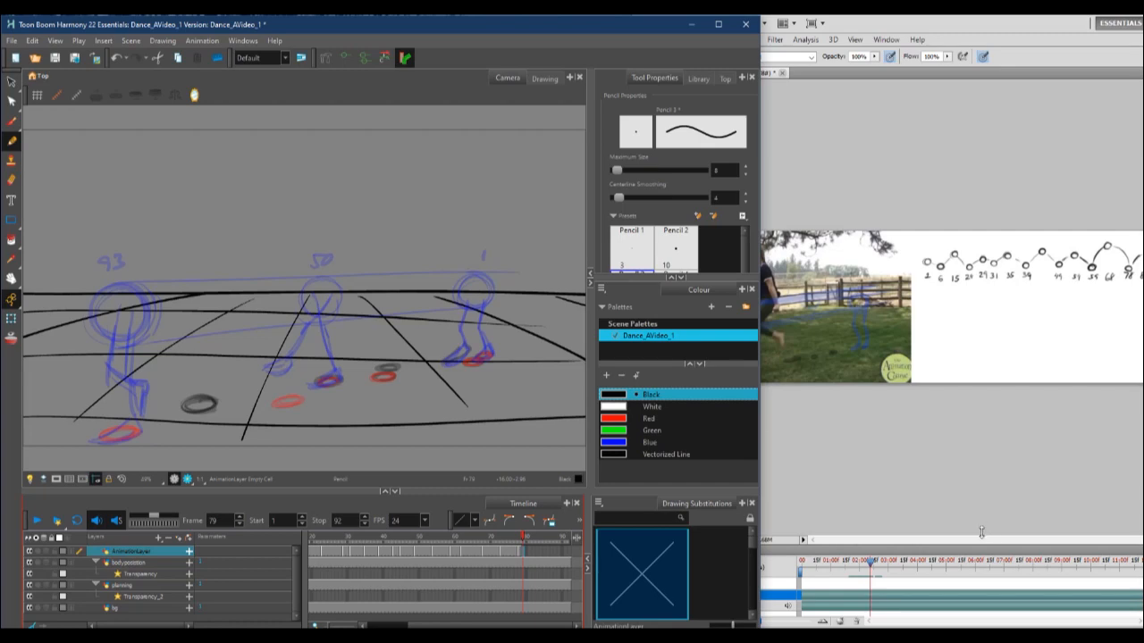
drag(978, 38, 907, 33)
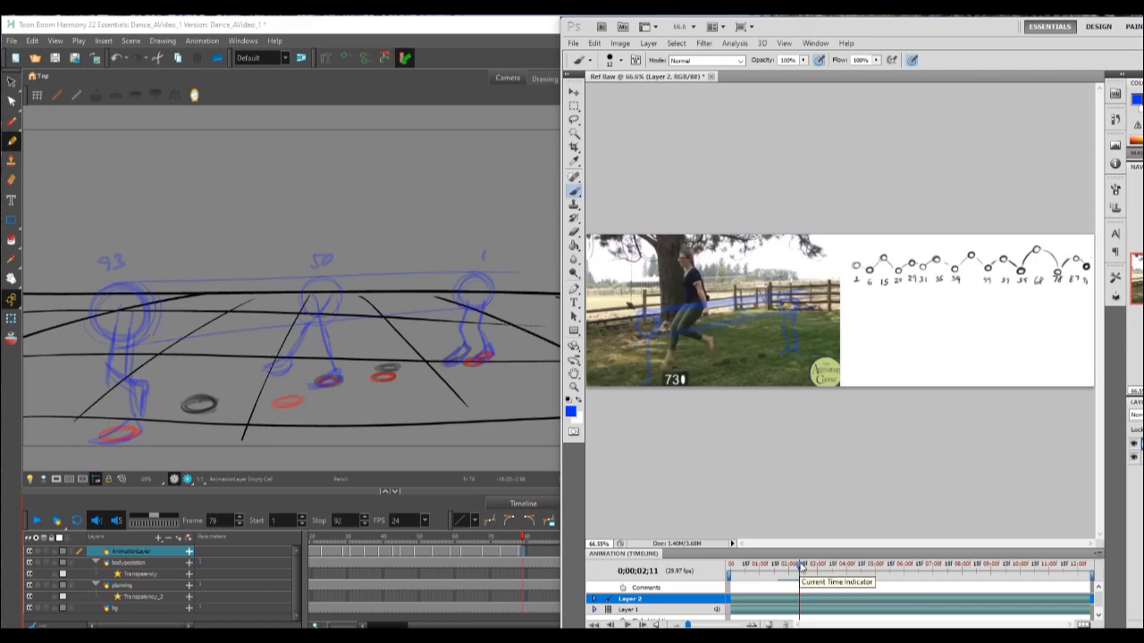
click(552, 543)
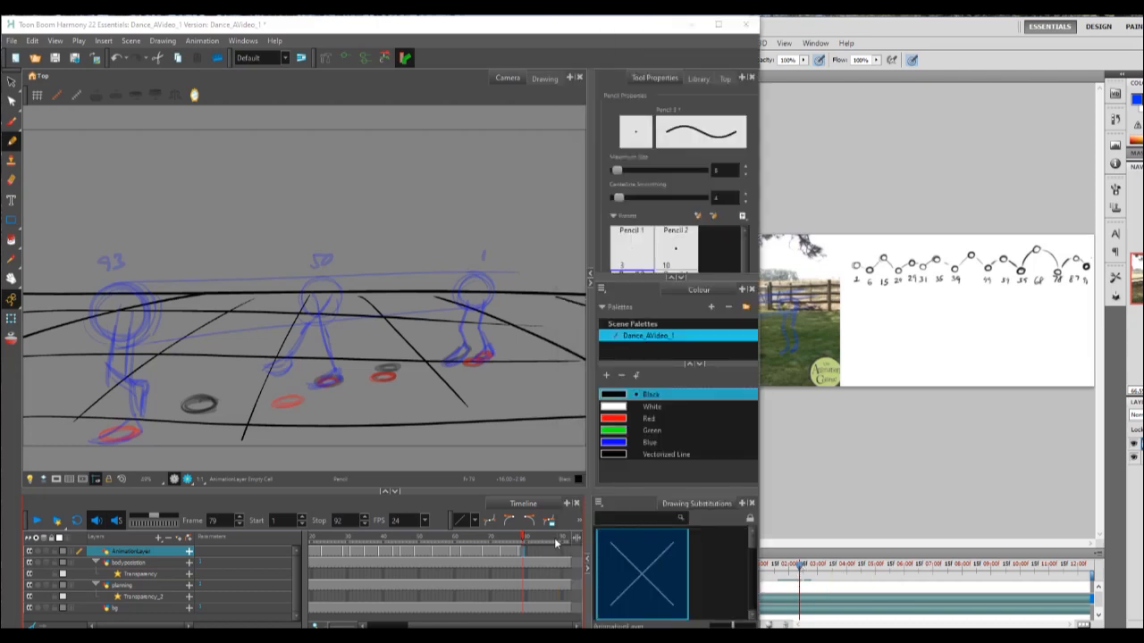
Consult reference frame 93 and, with the onion skin on, draw the final pose's body circle in green over the blue 93 guide
click(564, 537)
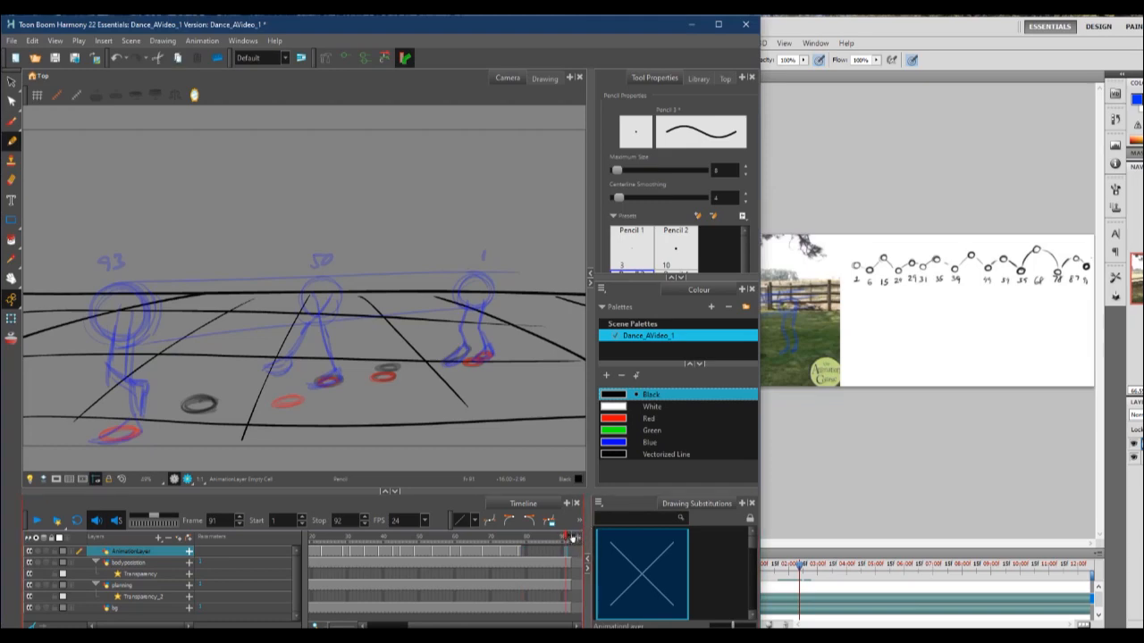
click(935, 465)
drag(800, 566, 827, 564)
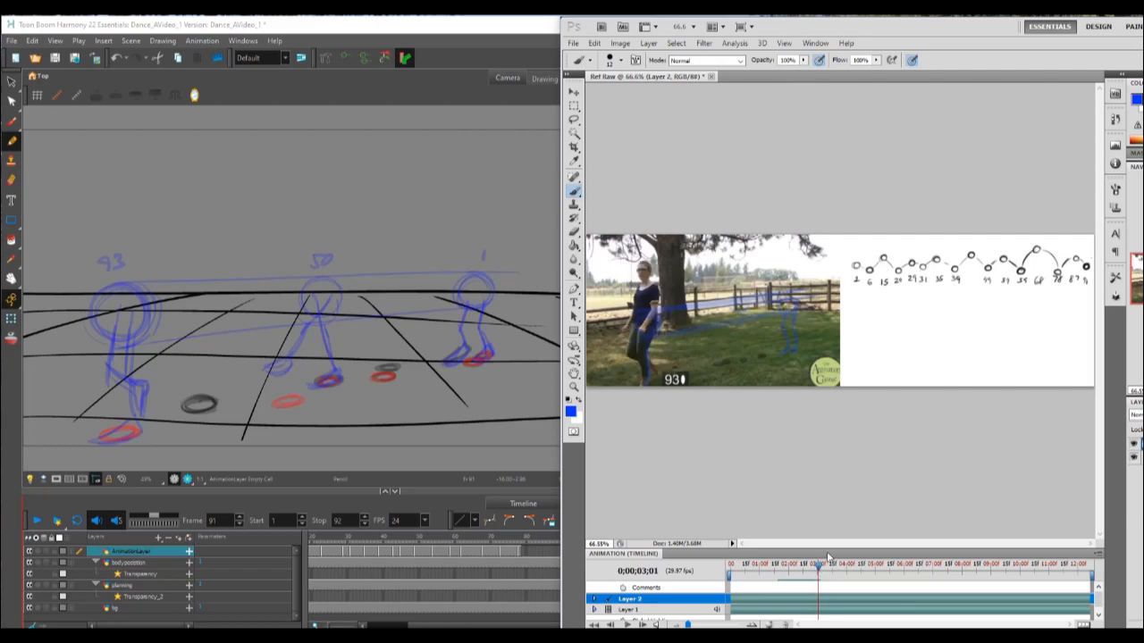
click(542, 543)
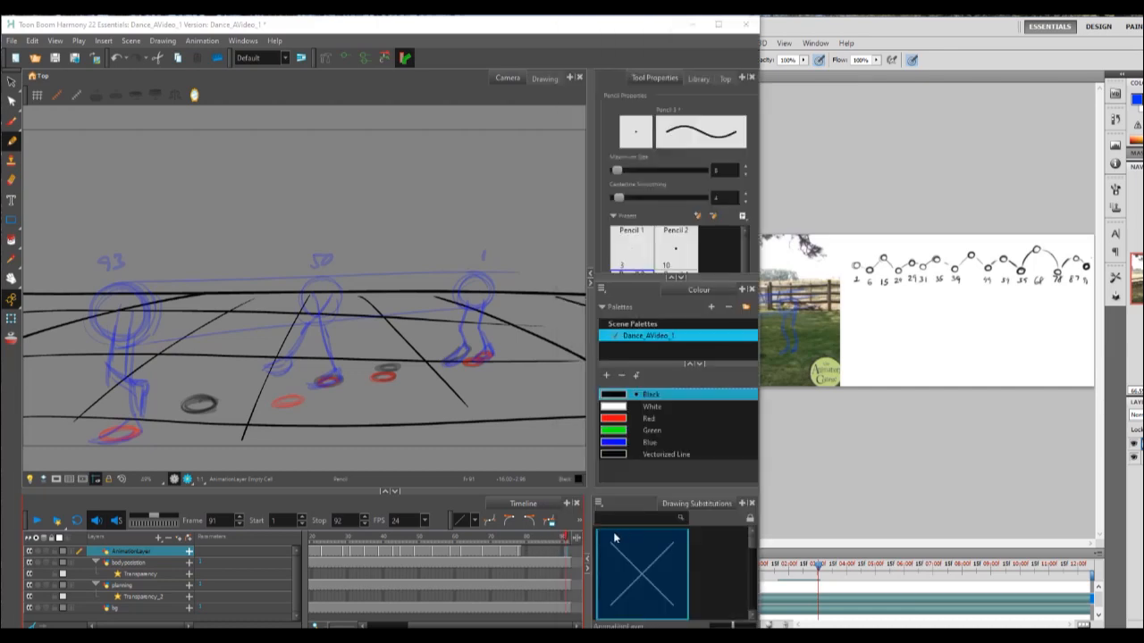
drag(139, 316, 149, 314)
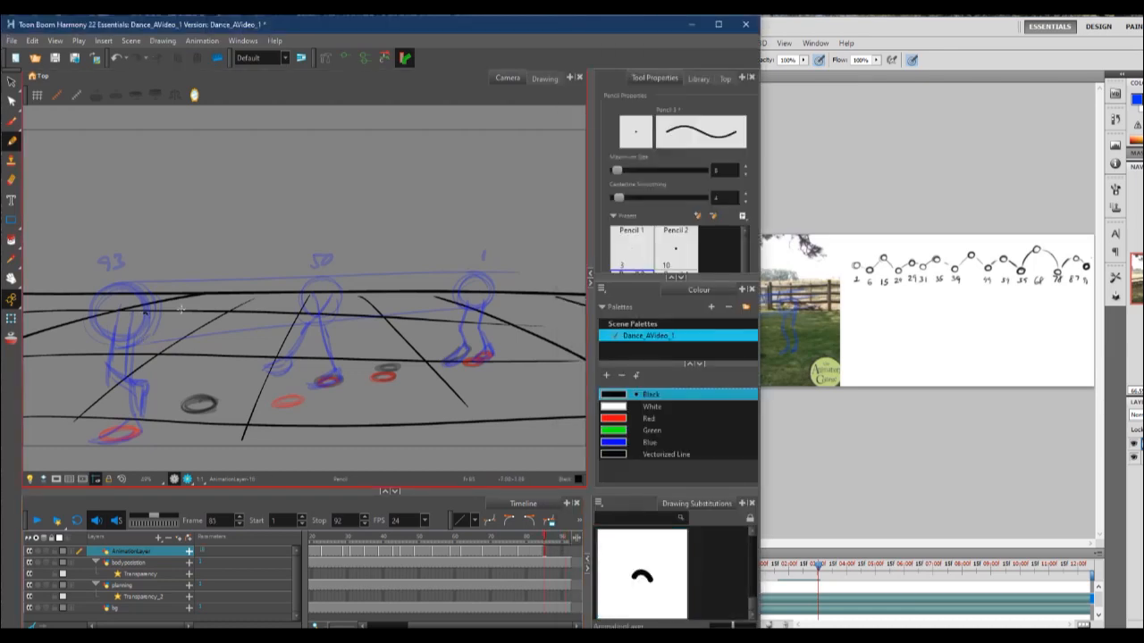
click(652, 430)
click(14, 340)
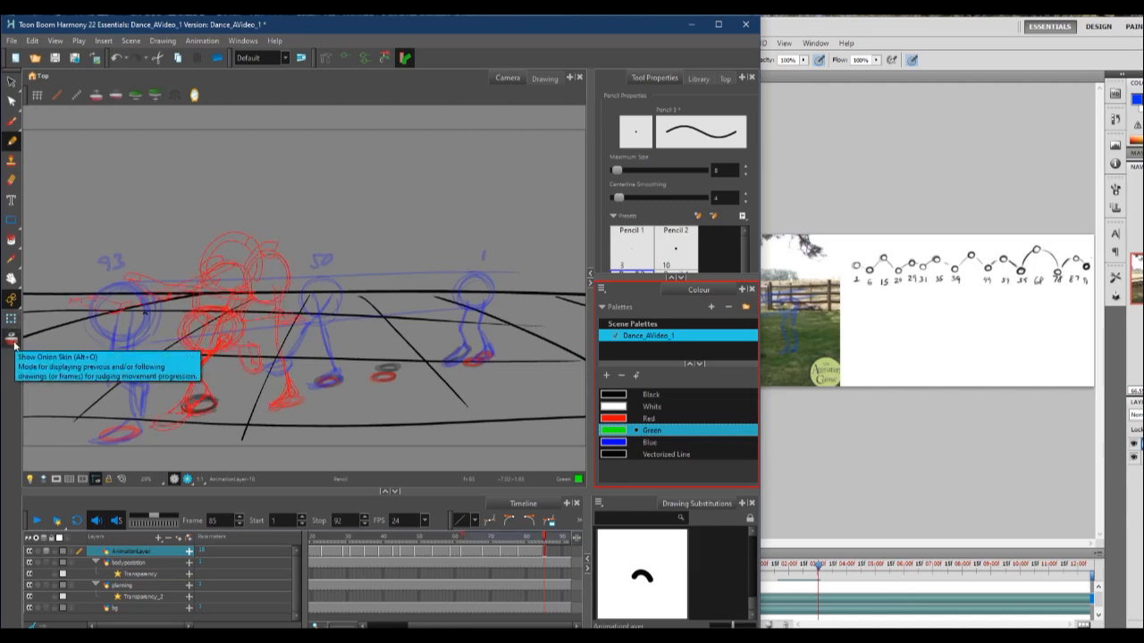
mouse_move(130, 308)
mouse_down()
mouse_move(158, 326)
mouse_move(146, 304)
mouse_move(168, 333)
mouse_move(147, 309)
mouse_move(130, 353)
mouse_move(152, 345)
mouse_move(105, 323)
mouse_move(136, 303)
mouse_move(145, 341)
mouse_up()
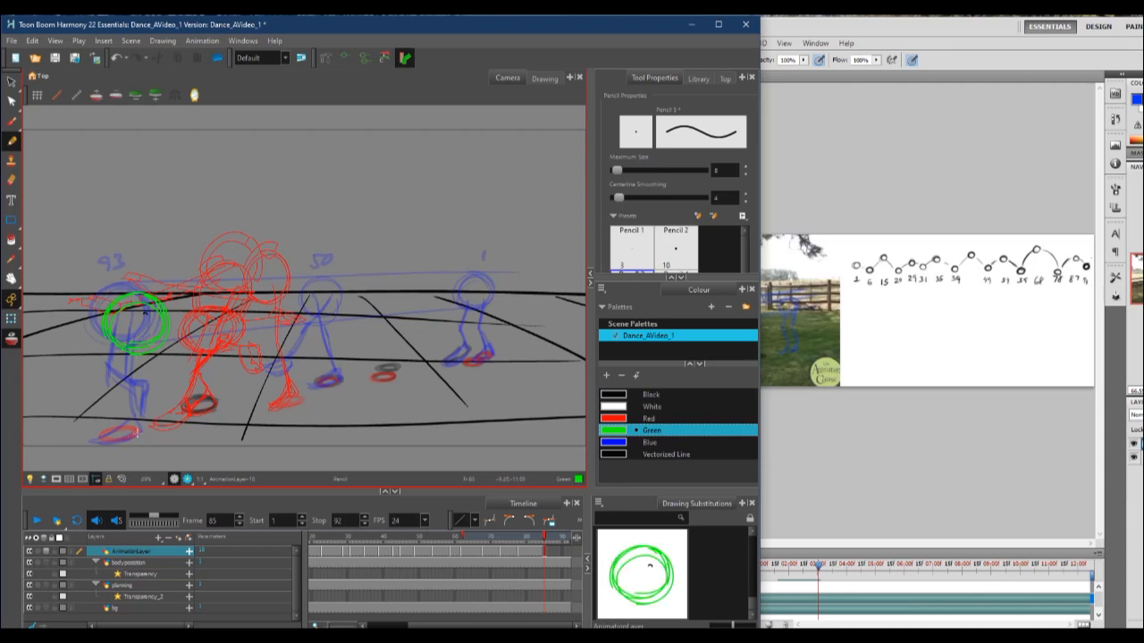
Draw the final pose's legs in green per reference frame 93, one foot on the red footprint and the other leg bent behind
click(859, 450)
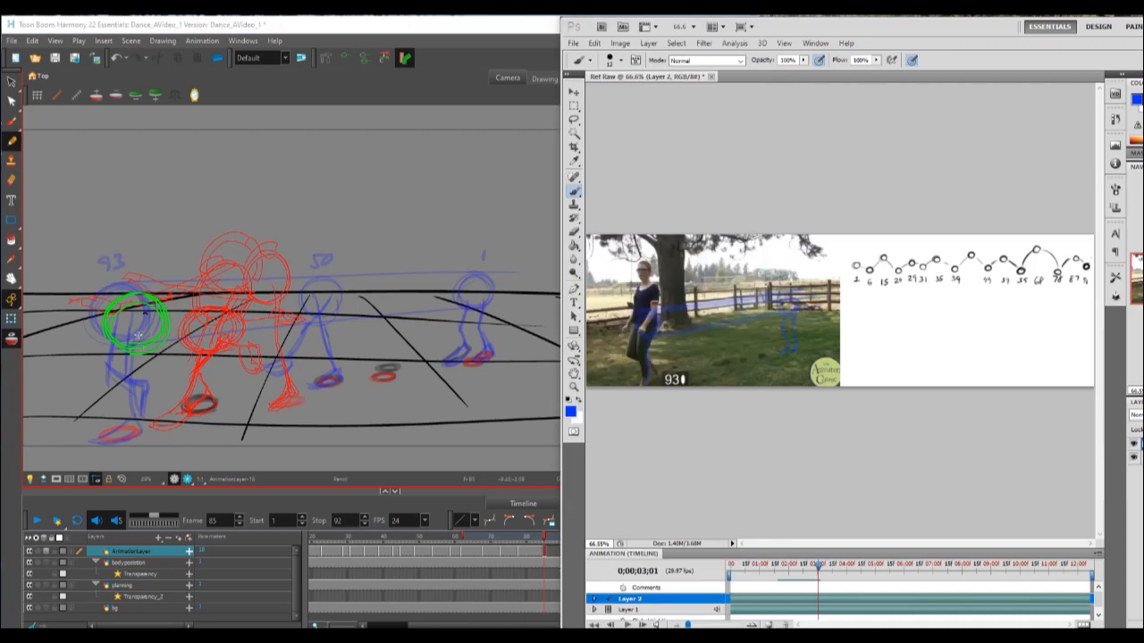
click(139, 336)
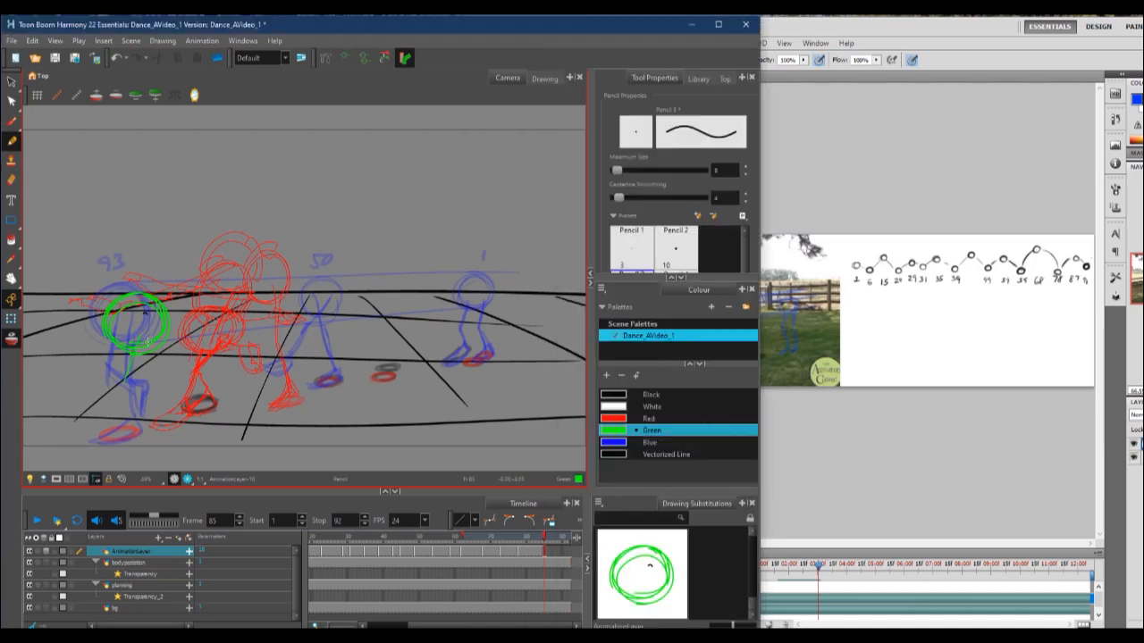
mouse_move(134, 346)
mouse_down()
mouse_move(123, 388)
mouse_move(138, 425)
mouse_move(87, 442)
mouse_move(134, 432)
mouse_up()
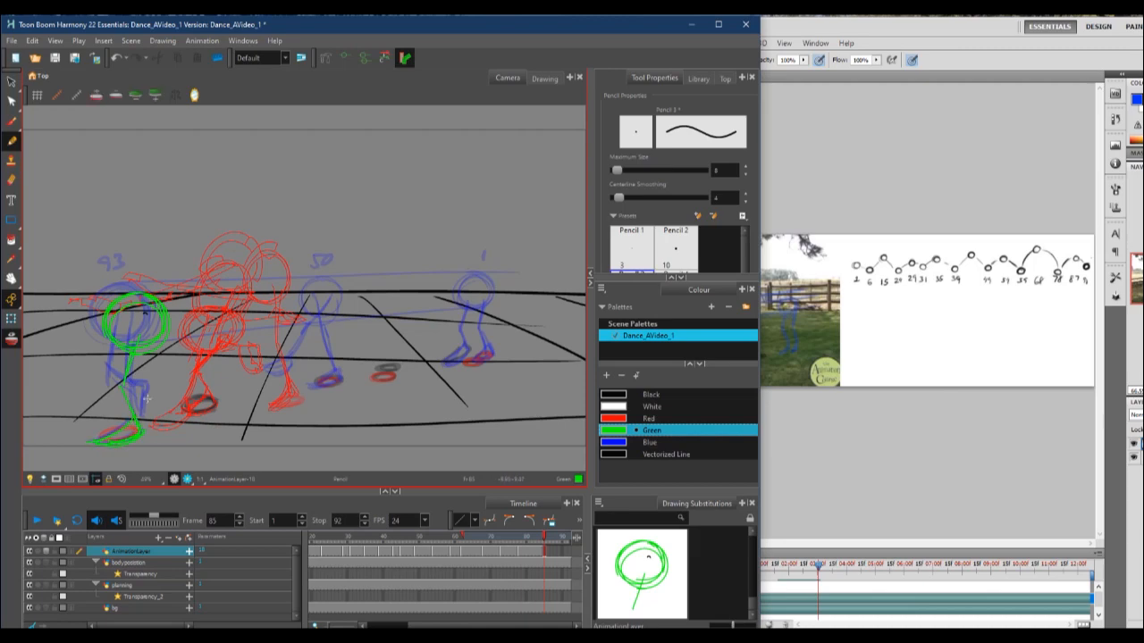
click(853, 468)
click(116, 353)
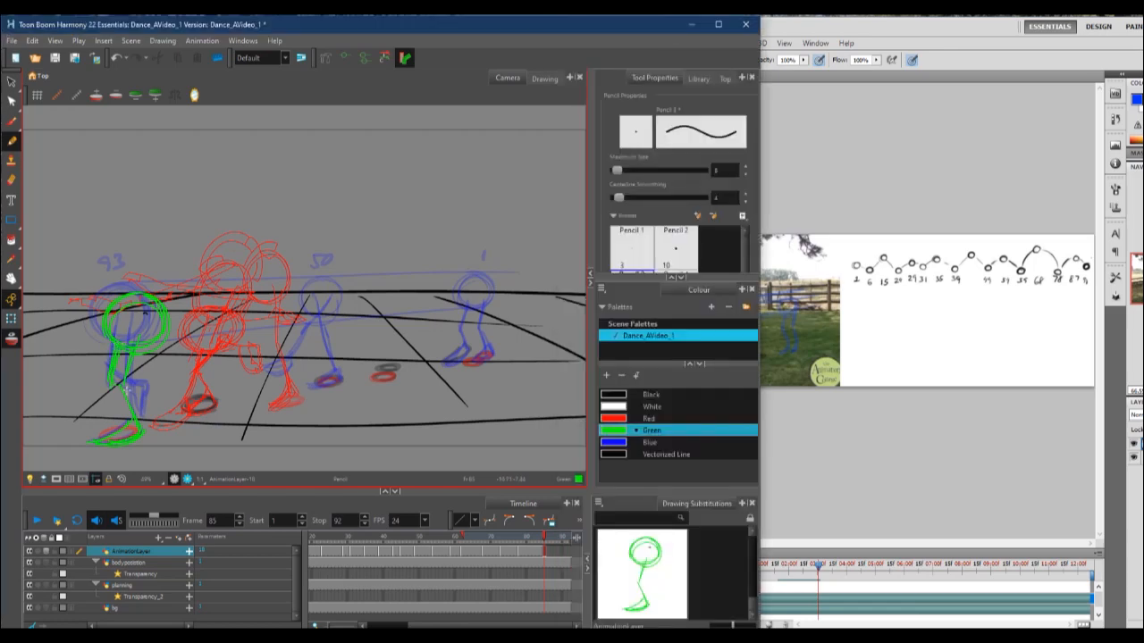
drag(140, 390, 163, 422)
Move the final pose's drawing from frame 85 to about frame 91 on the animation layer and scrub back to frame 82
click(544, 553)
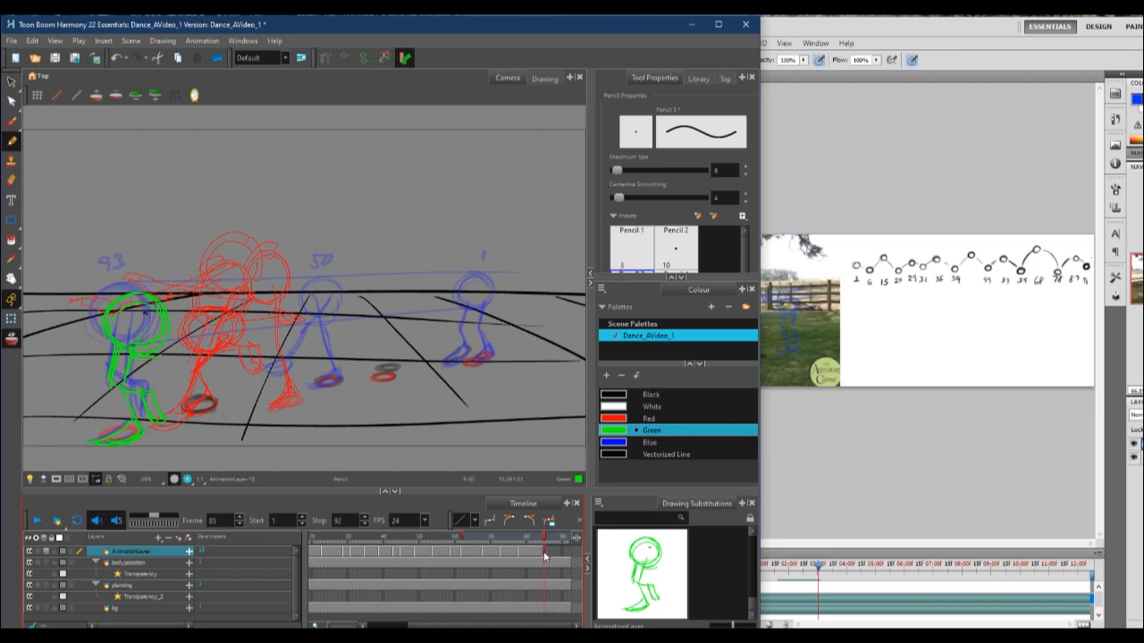
drag(545, 552, 566, 556)
click(567, 540)
click(571, 540)
drag(562, 538, 534, 538)
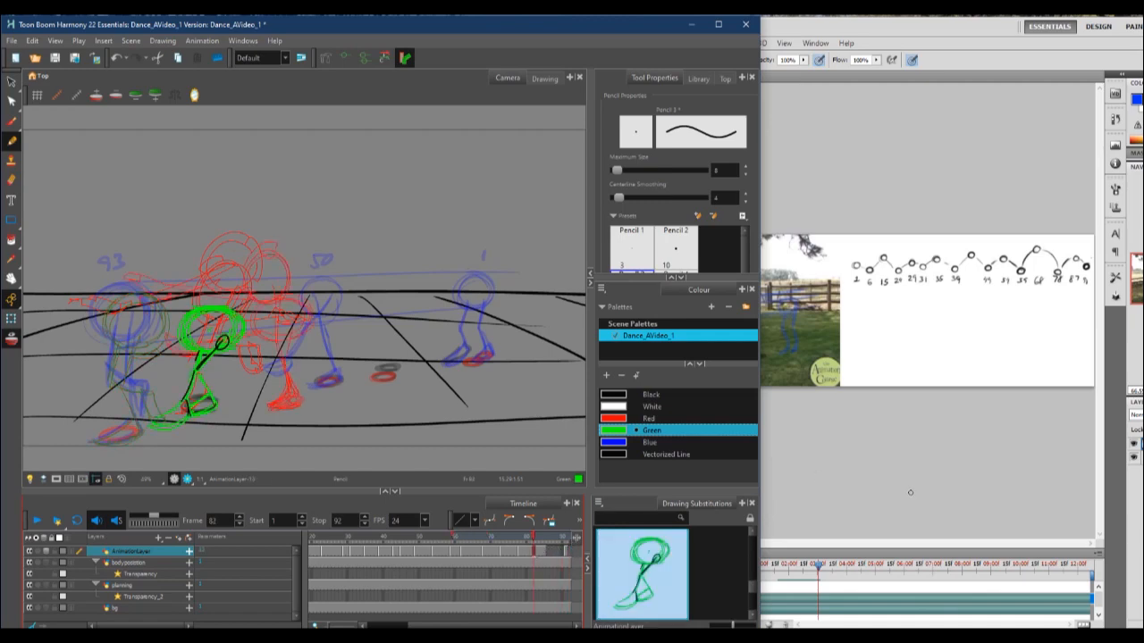
Consult reference frame 88 and draw a raised green body circle at frame 87, just before the final pose
click(548, 539)
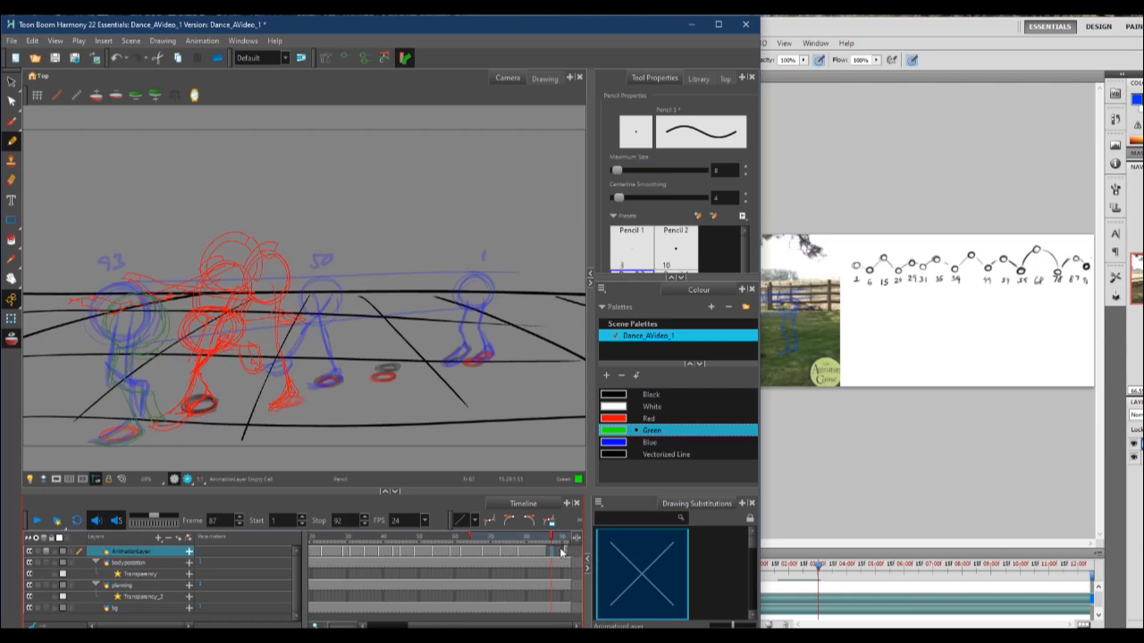
click(937, 478)
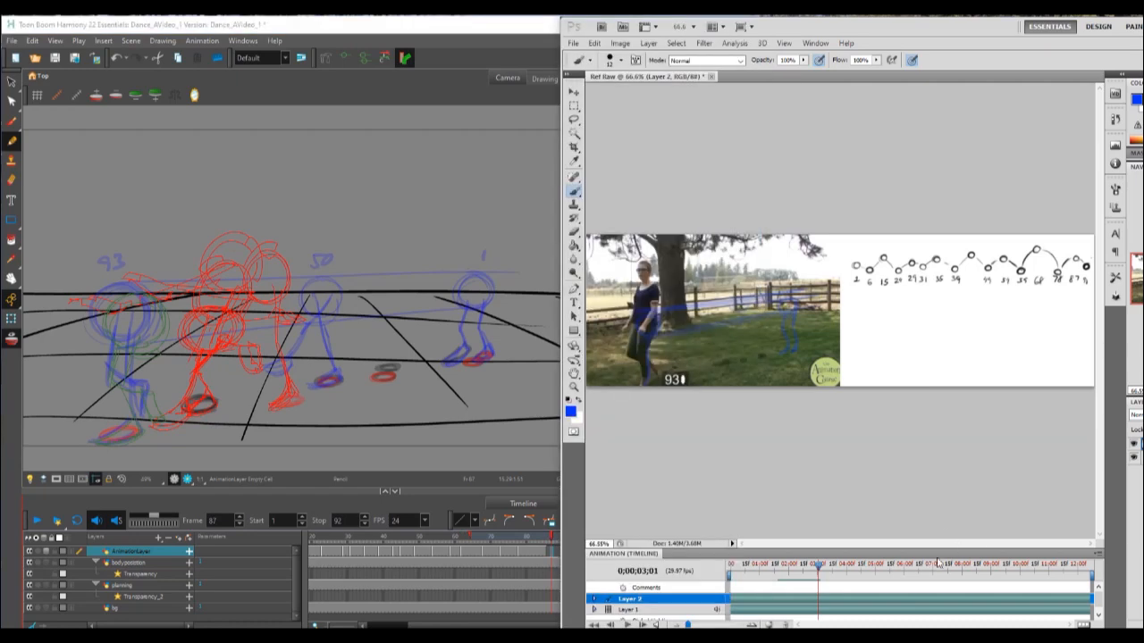
drag(817, 568, 816, 568)
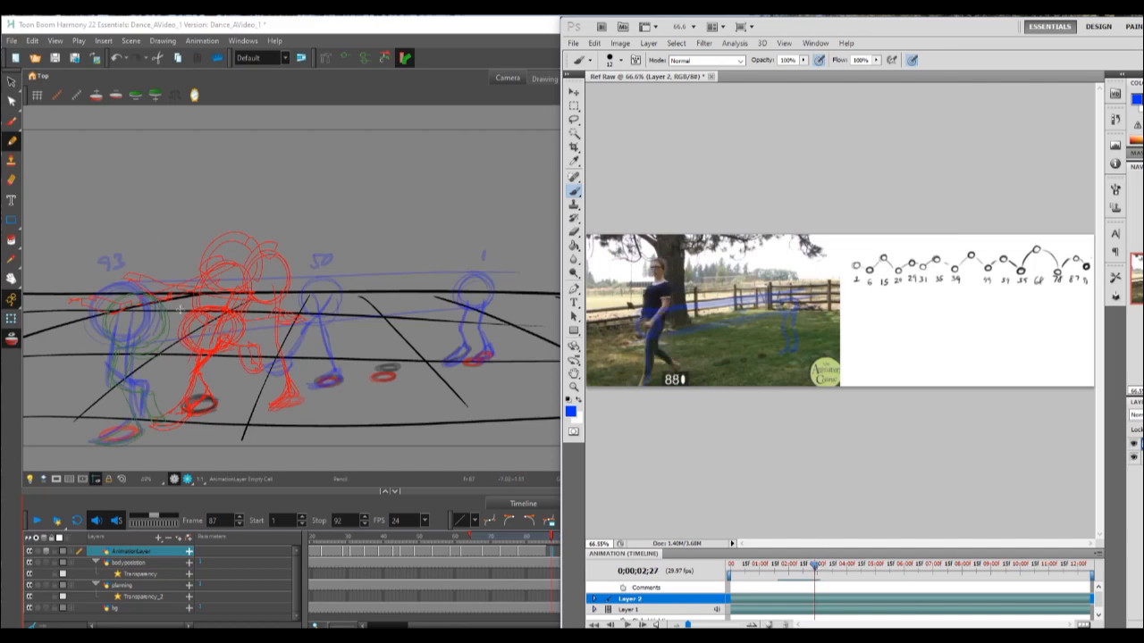
click(167, 287)
mouse_move(189, 266)
mouse_down()
mouse_move(134, 287)
mouse_move(184, 317)
mouse_up()
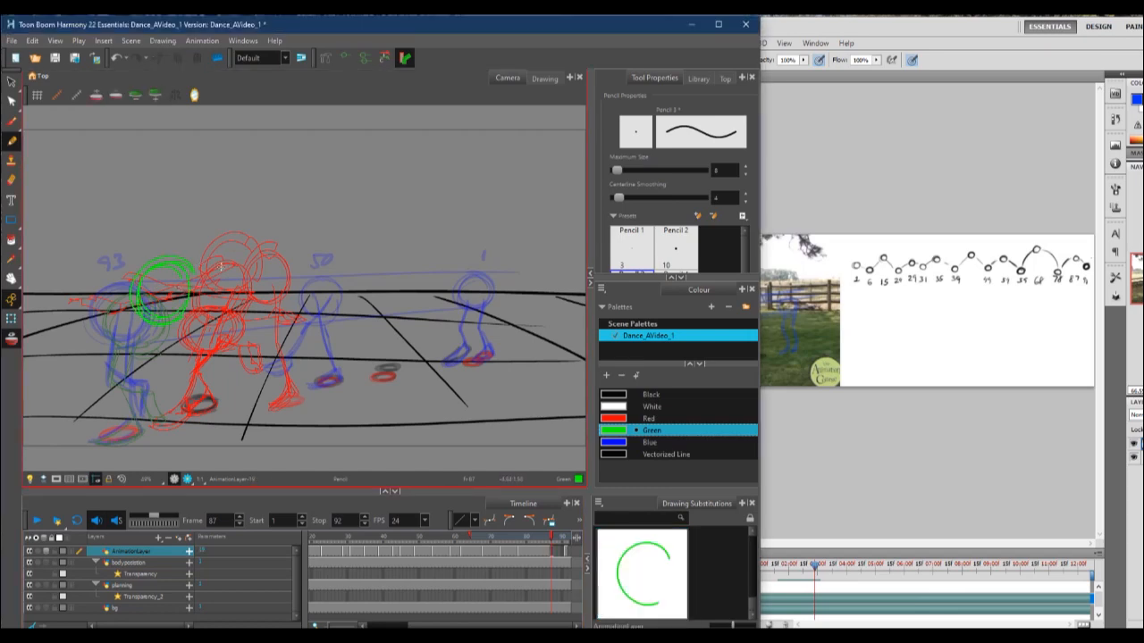
drag(148, 312, 164, 317)
Draw the frame 87 legs in green, the front foot on the final red footprint and the trailing leg stretched back to the black footprint
click(875, 463)
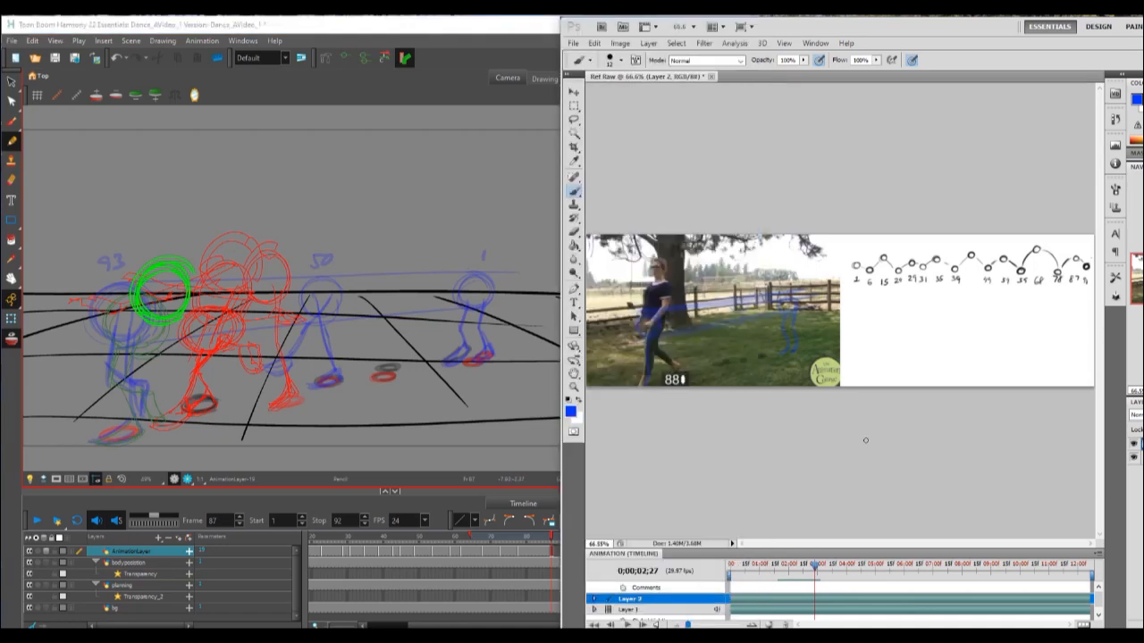
click(169, 295)
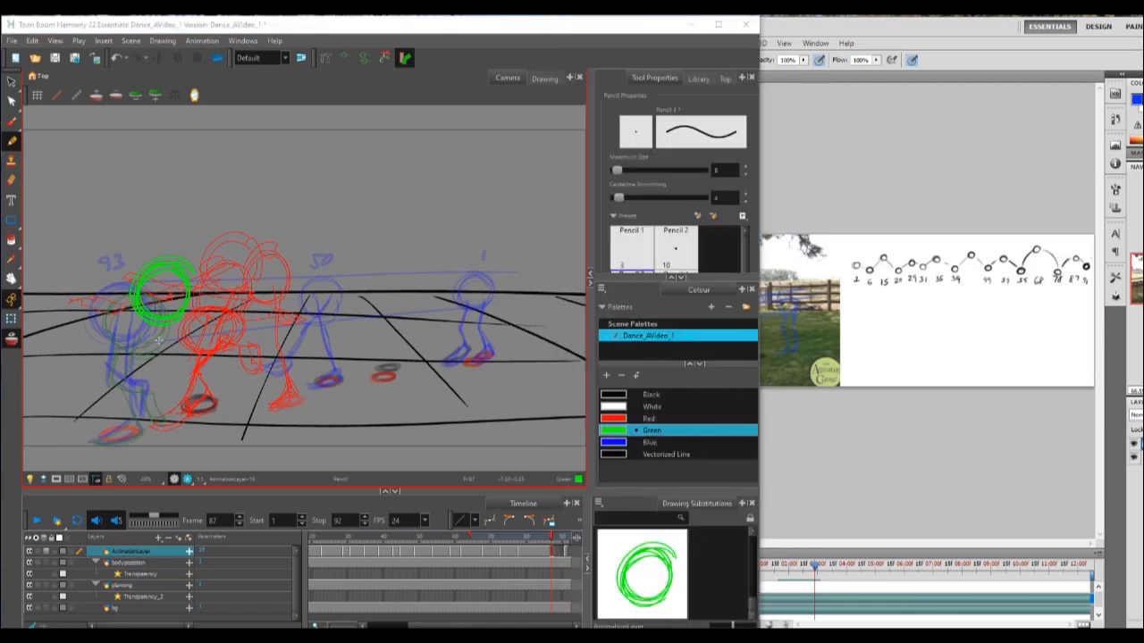
mouse_move(157, 345)
mouse_down()
mouse_move(145, 391)
mouse_move(143, 372)
mouse_move(114, 431)
mouse_move(143, 408)
mouse_move(150, 415)
mouse_move(113, 435)
mouse_move(143, 430)
mouse_up()
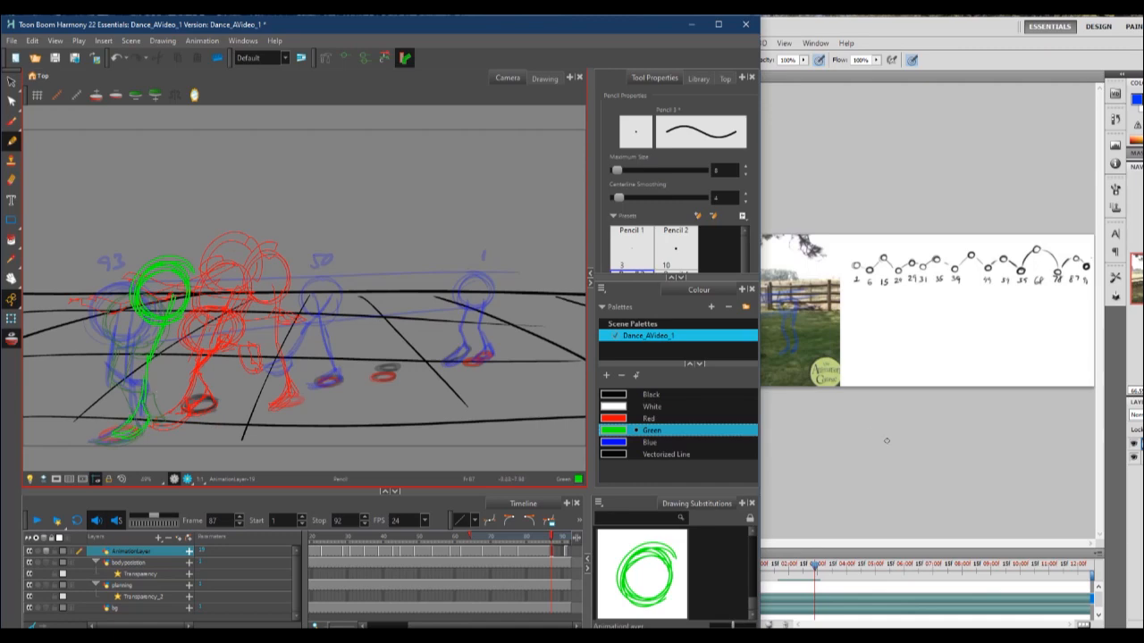
click(886, 441)
click(153, 314)
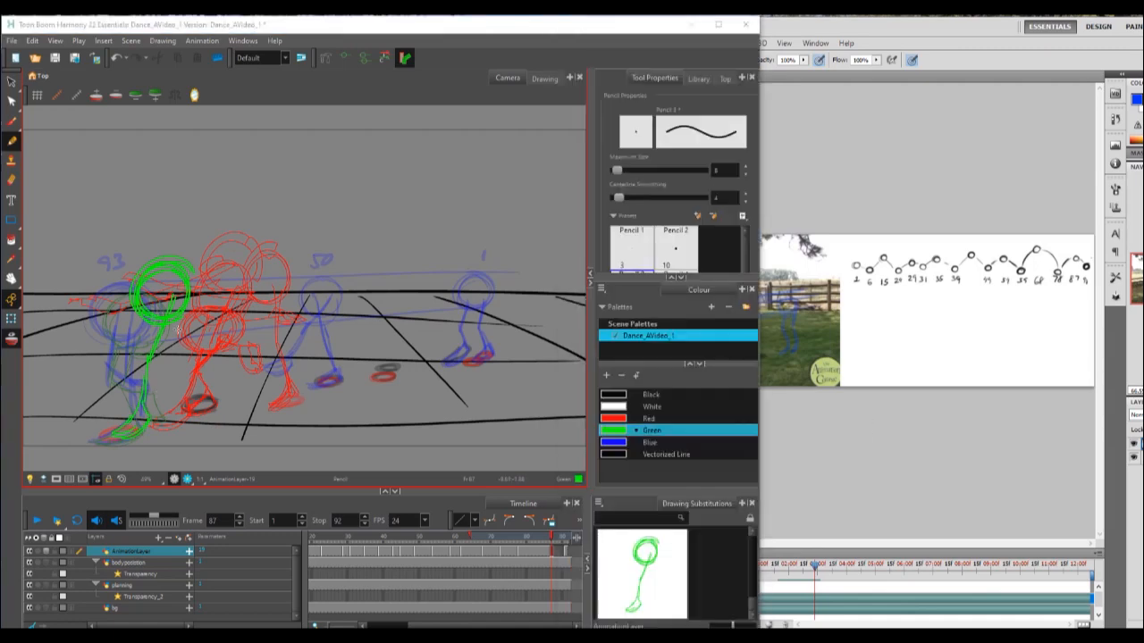
mouse_move(178, 366)
mouse_down()
mouse_move(181, 411)
mouse_move(194, 375)
mouse_move(200, 386)
mouse_move(189, 412)
mouse_move(202, 378)
mouse_move(160, 345)
mouse_move(167, 353)
mouse_move(152, 318)
mouse_move(182, 363)
mouse_up()
drag(181, 412, 184, 414)
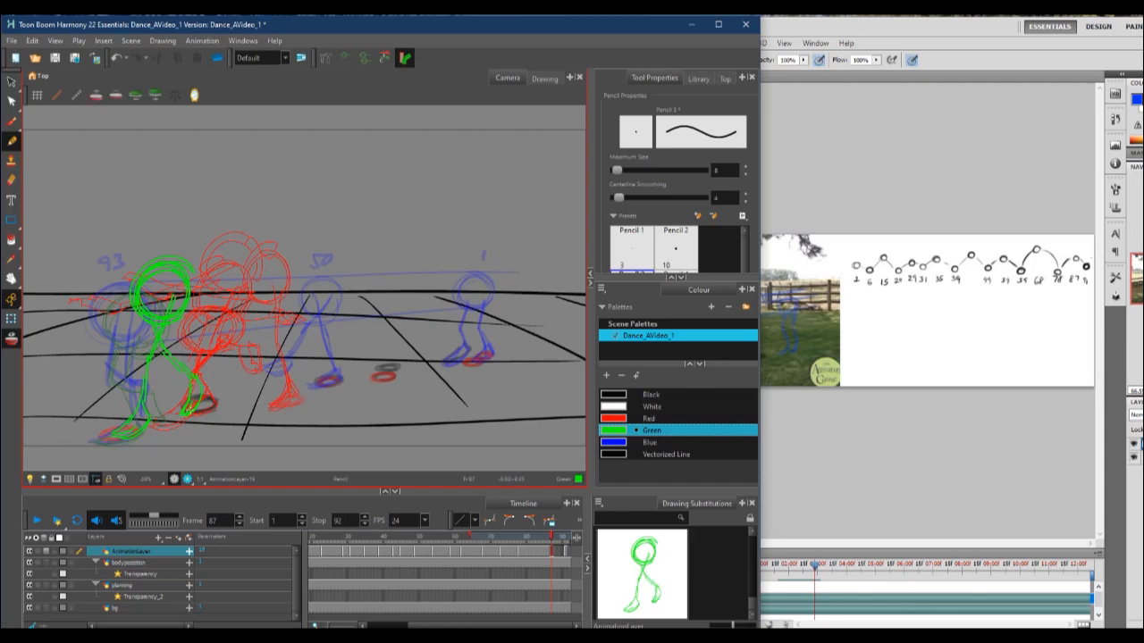
Fill the empty cells between the last poses through the end of the animation layer
drag(553, 538, 553, 541)
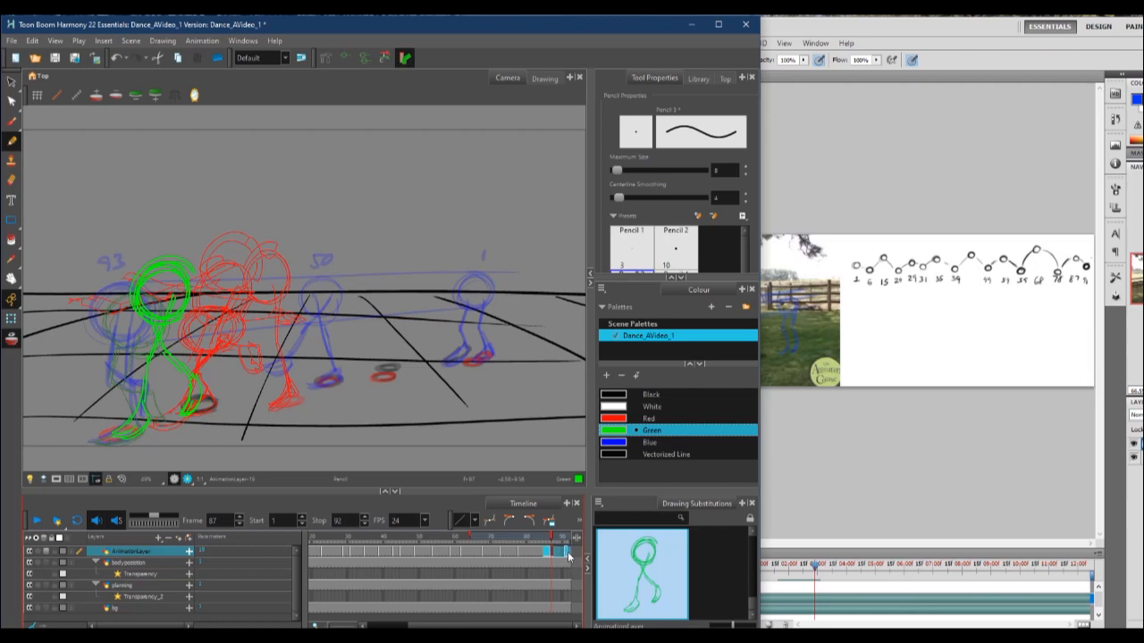
right_click(568, 556)
mouse_move(650, 394)
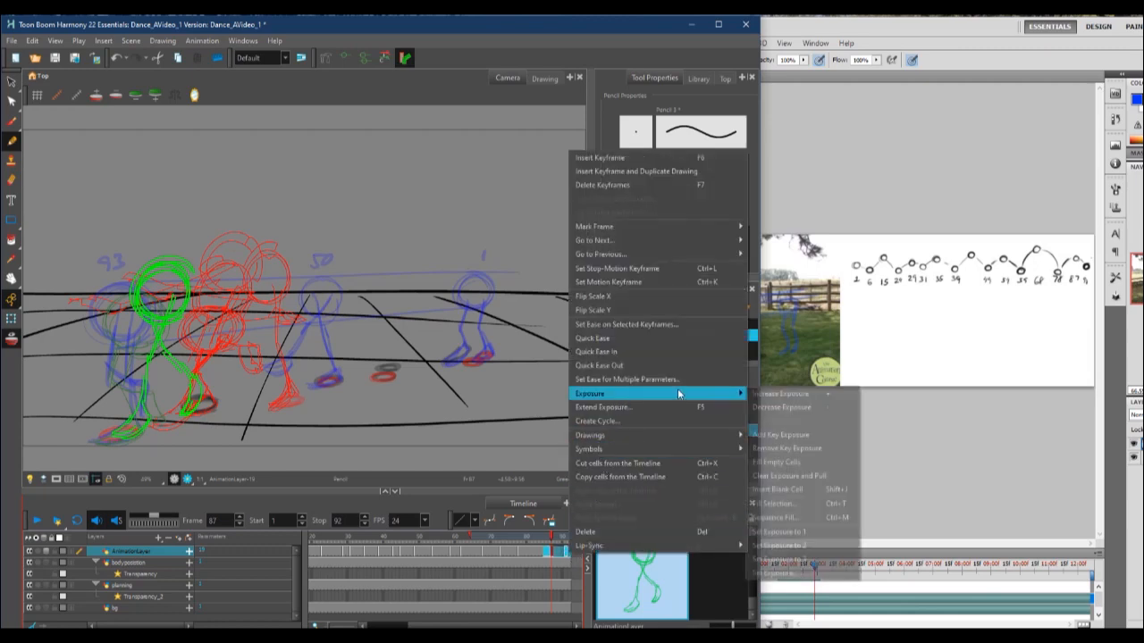
click(801, 463)
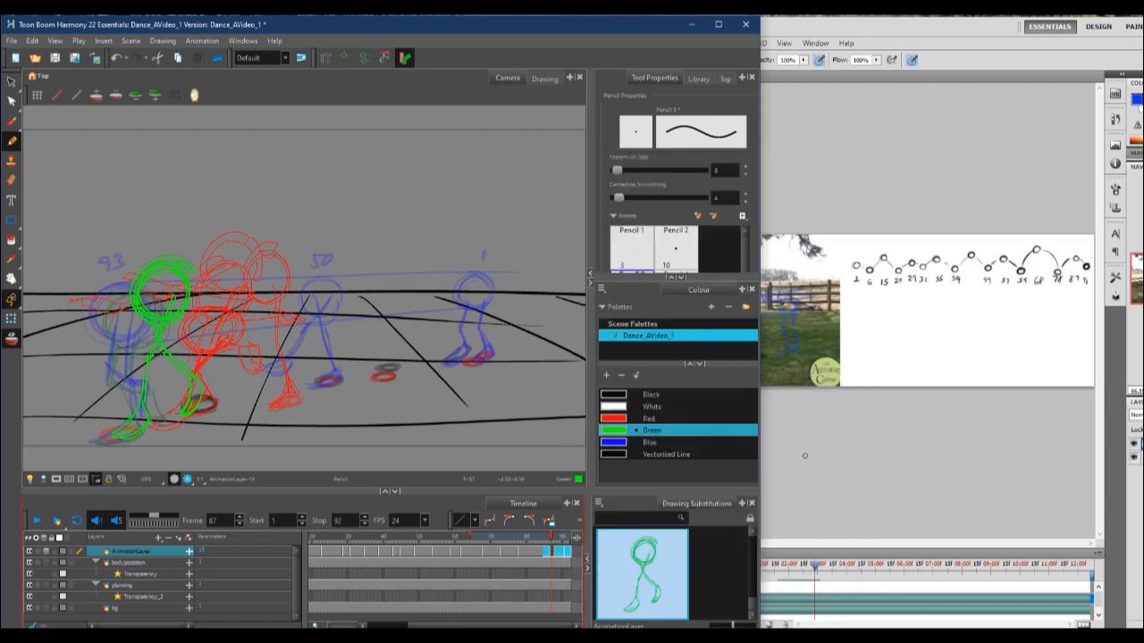
Compare the poses around frames 76 to 87 with the reference video to find where another pose is needed
click(973, 467)
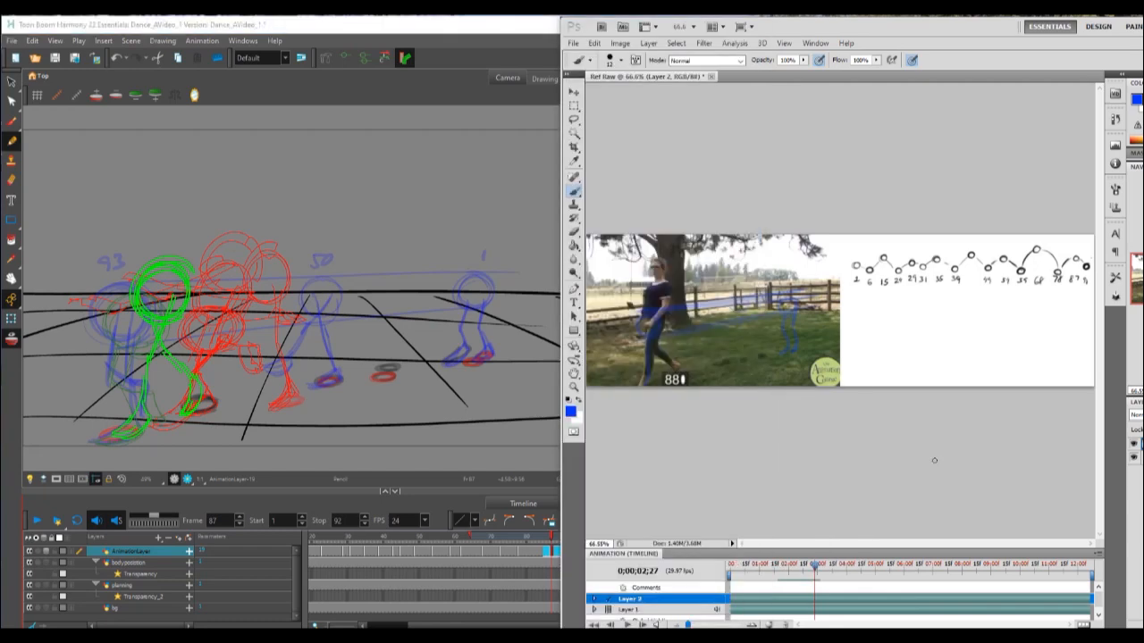
click(552, 539)
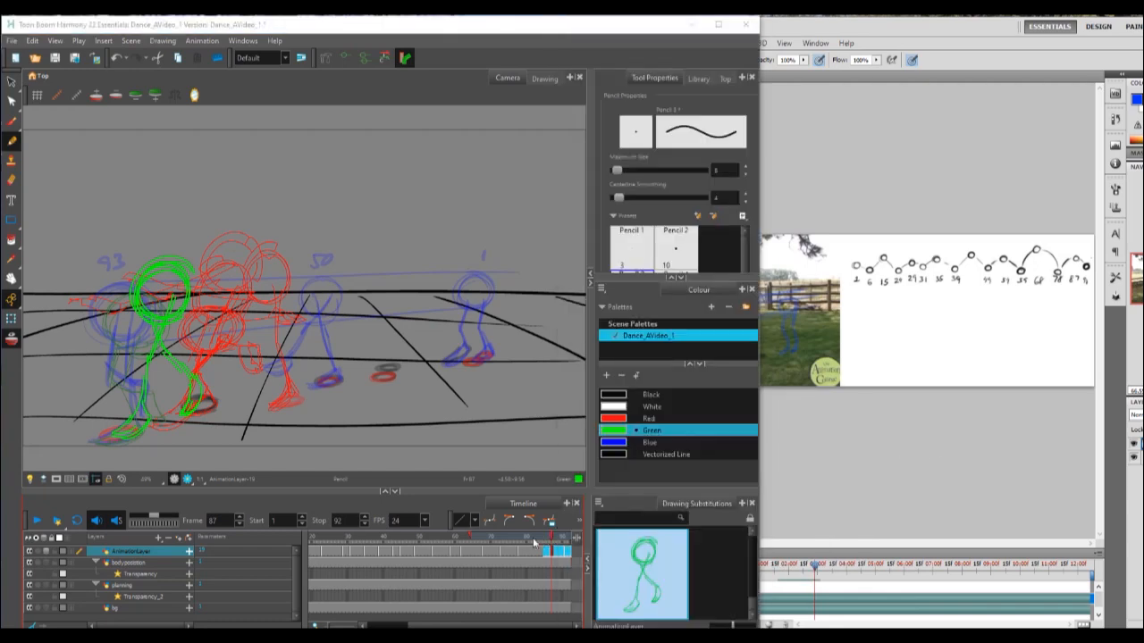
click(531, 539)
mouse_move(531, 540)
mouse_down()
mouse_move(554, 540)
mouse_move(474, 543)
mouse_move(555, 540)
mouse_move(538, 540)
mouse_up()
click(852, 494)
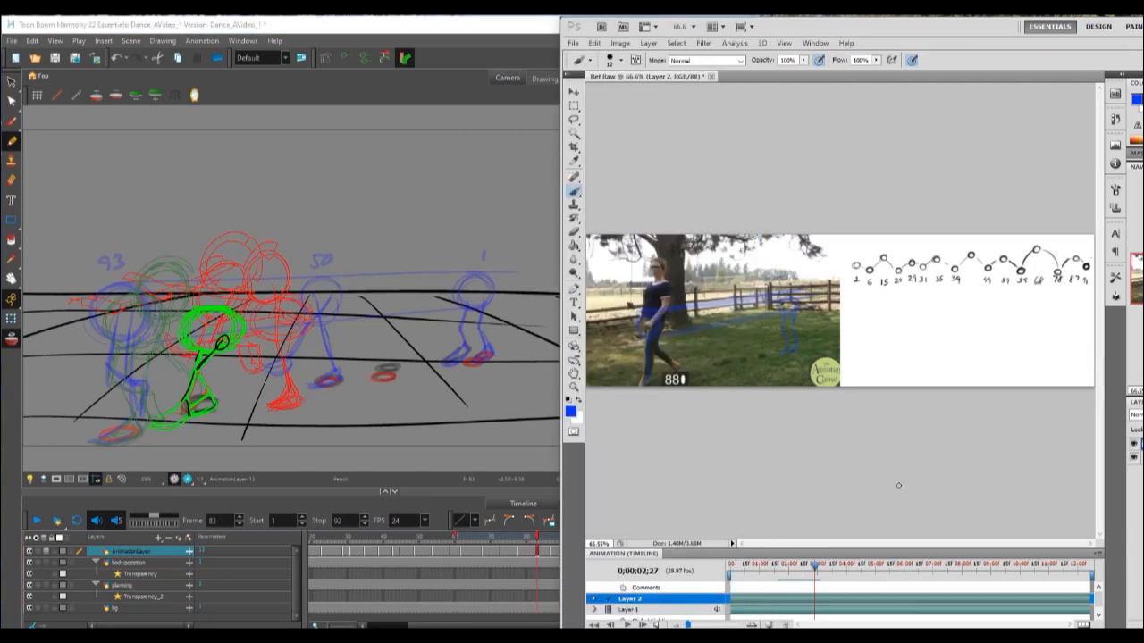
drag(816, 567, 797, 569)
click(537, 542)
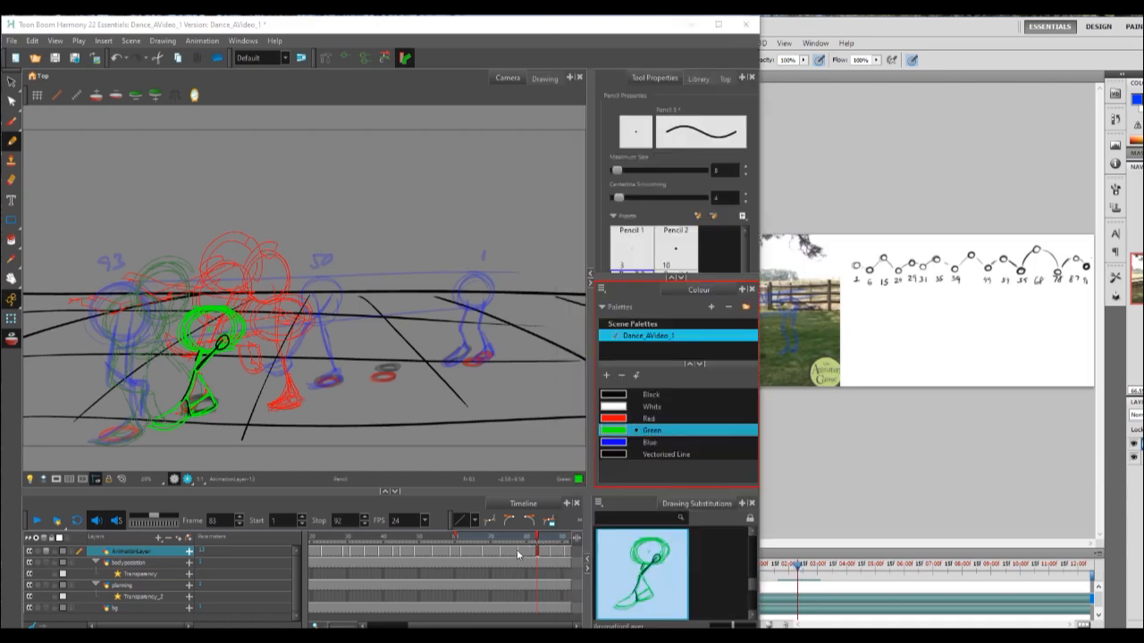
key(f)
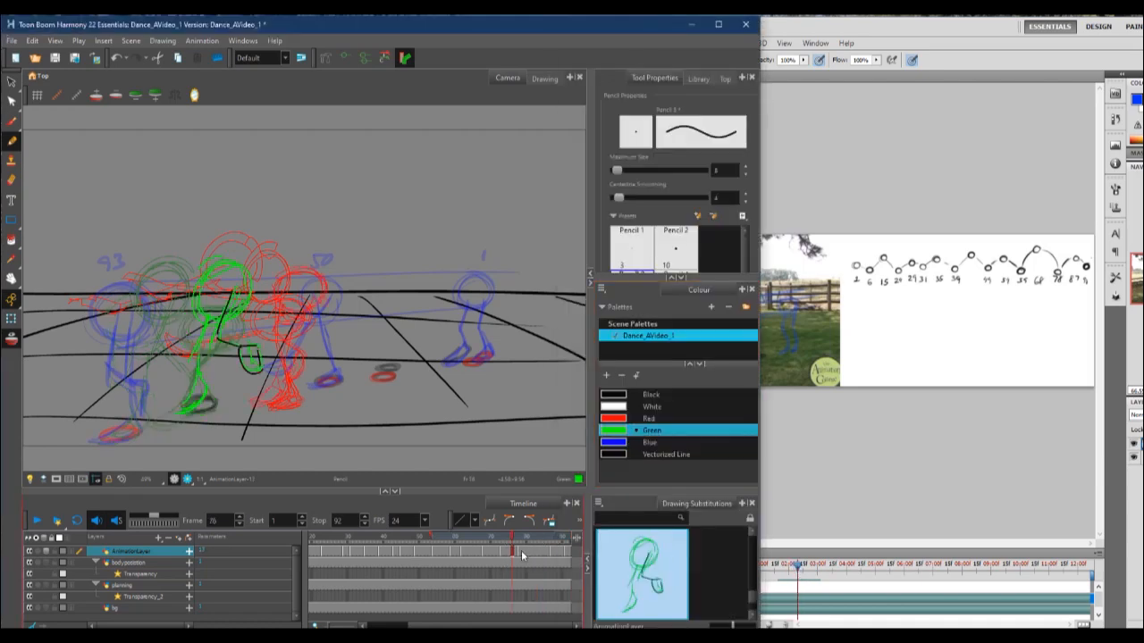
click(535, 541)
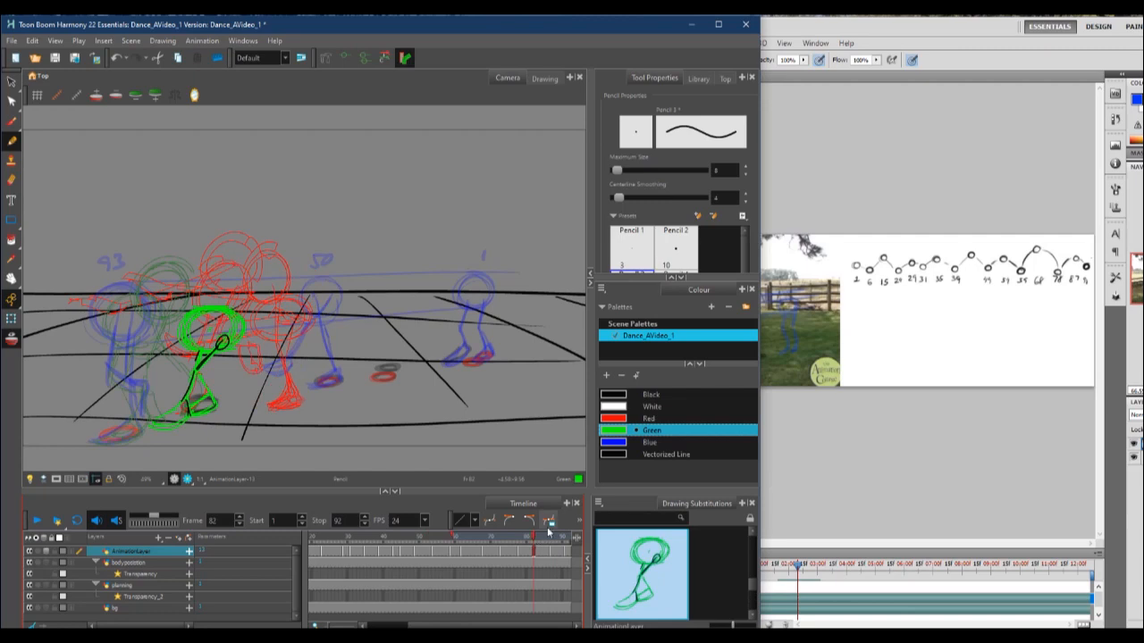
Bring the reference to frame 82 and clear the held drawing from frame 82 up to the frame 87 pose
drag(800, 566, 809, 569)
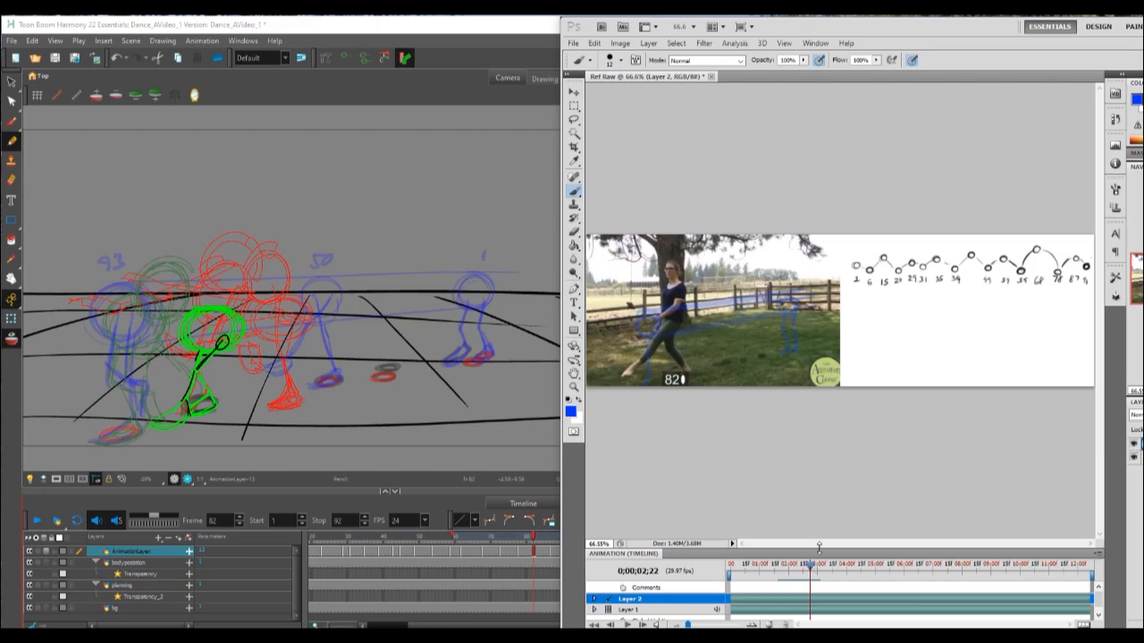
click(546, 555)
right_click(547, 554)
click(569, 540)
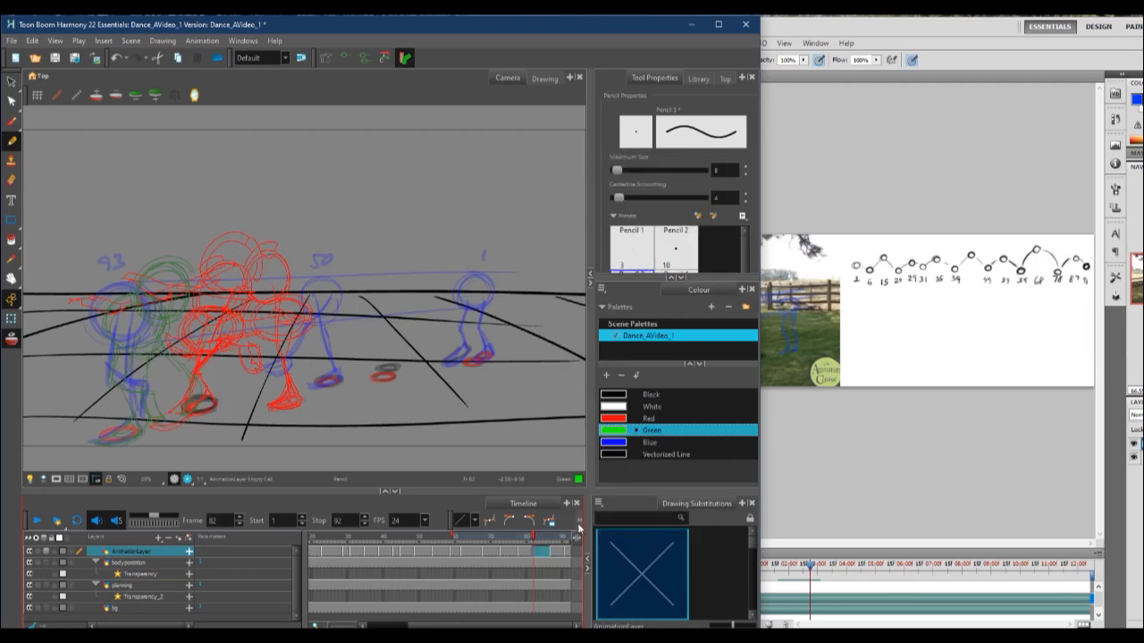
Shorten the onion skin to the nearest previous poses and draw the frame 82 body circle in green, lower than the frame 87 circle
mouse_move(453, 538)
mouse_down()
mouse_move(518, 539)
mouse_move(512, 549)
mouse_up()
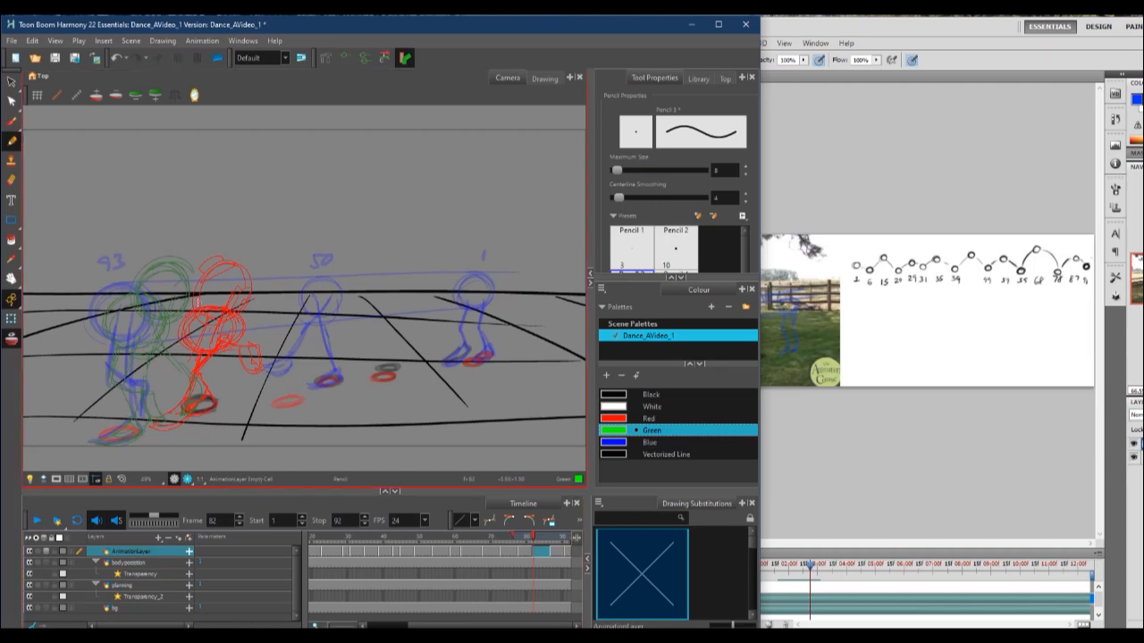
mouse_move(210, 296)
mouse_down()
mouse_move(188, 339)
mouse_move(220, 333)
mouse_up()
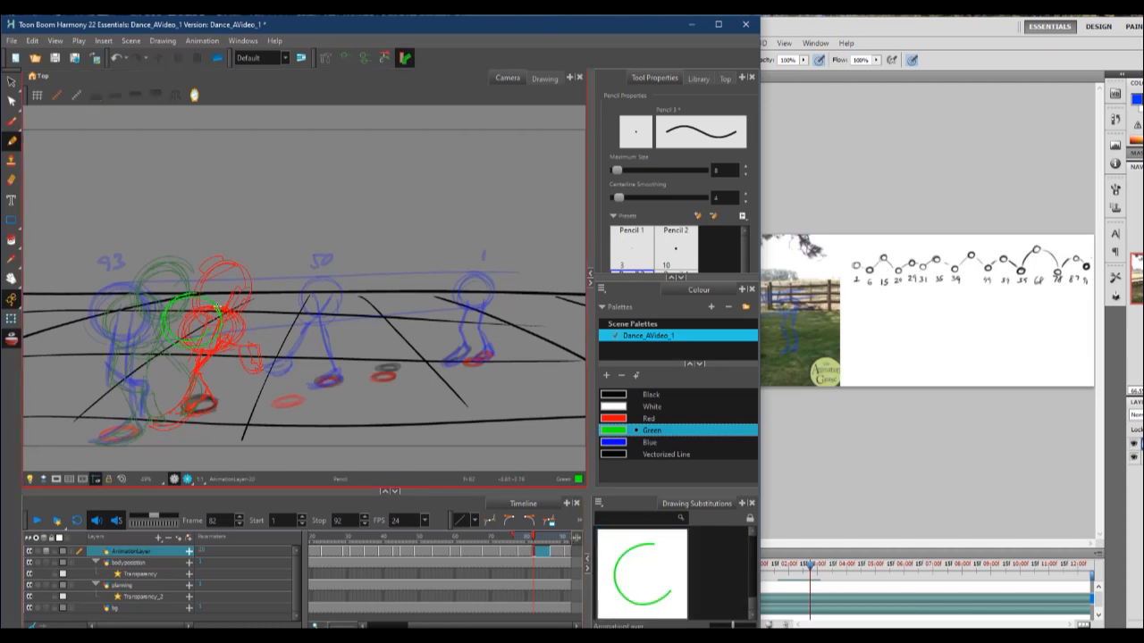
click(864, 470)
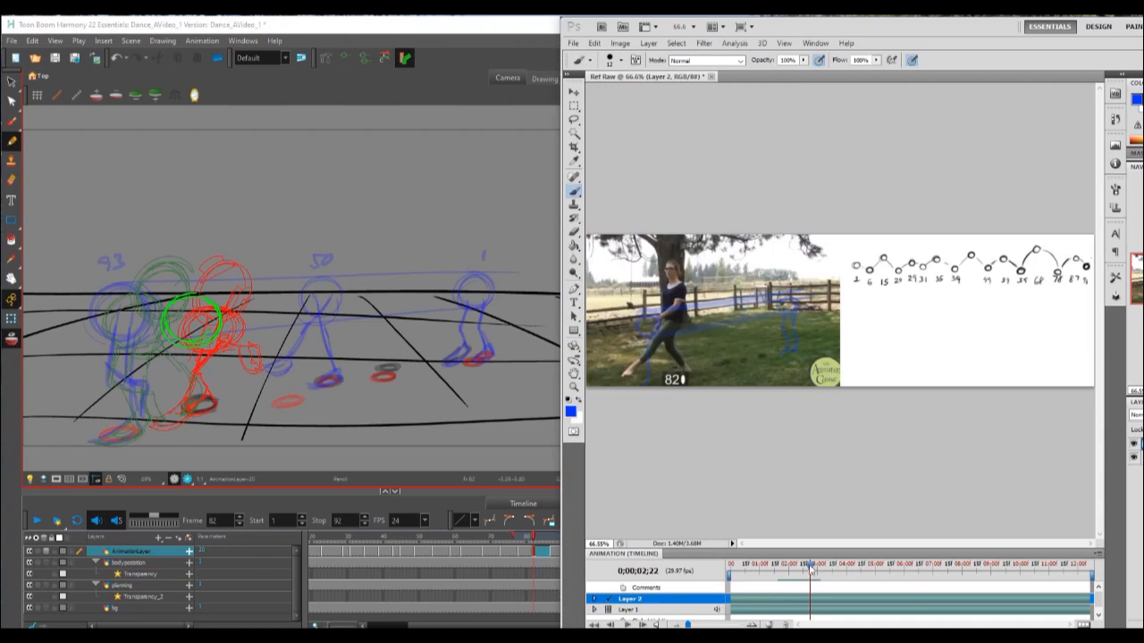
Draw the frame 82 pose's front leg in green, reaching from the body circle to a foot at the frame 93 footprint
drag(811, 569, 812, 566)
click(189, 314)
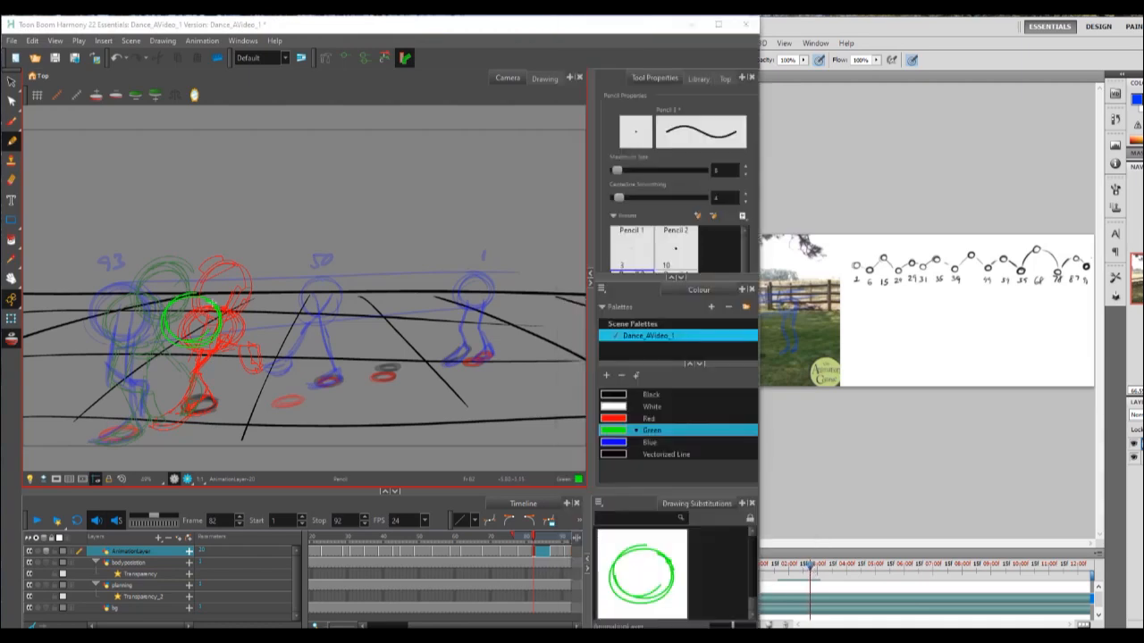
click(863, 480)
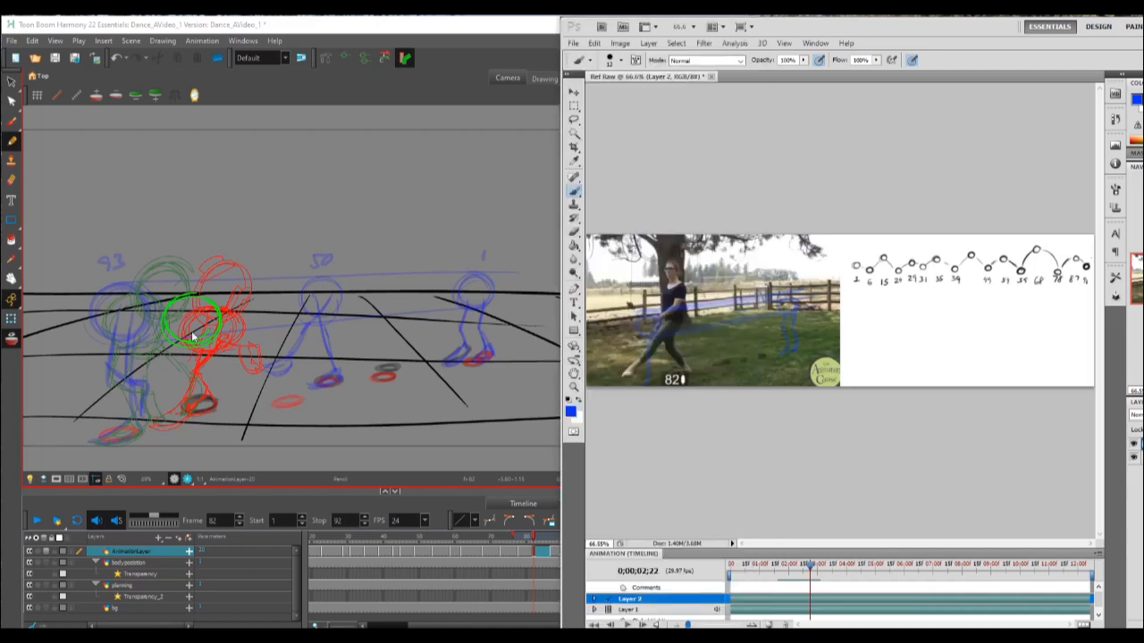
click(155, 376)
mouse_move(137, 411)
mouse_down()
mouse_move(112, 428)
mouse_move(143, 405)
mouse_move(154, 413)
mouse_move(109, 433)
mouse_move(139, 429)
mouse_up()
Draw the frame 82 pose's bent back leg in green, with its foot on the black footprint, matching the reference
click(888, 438)
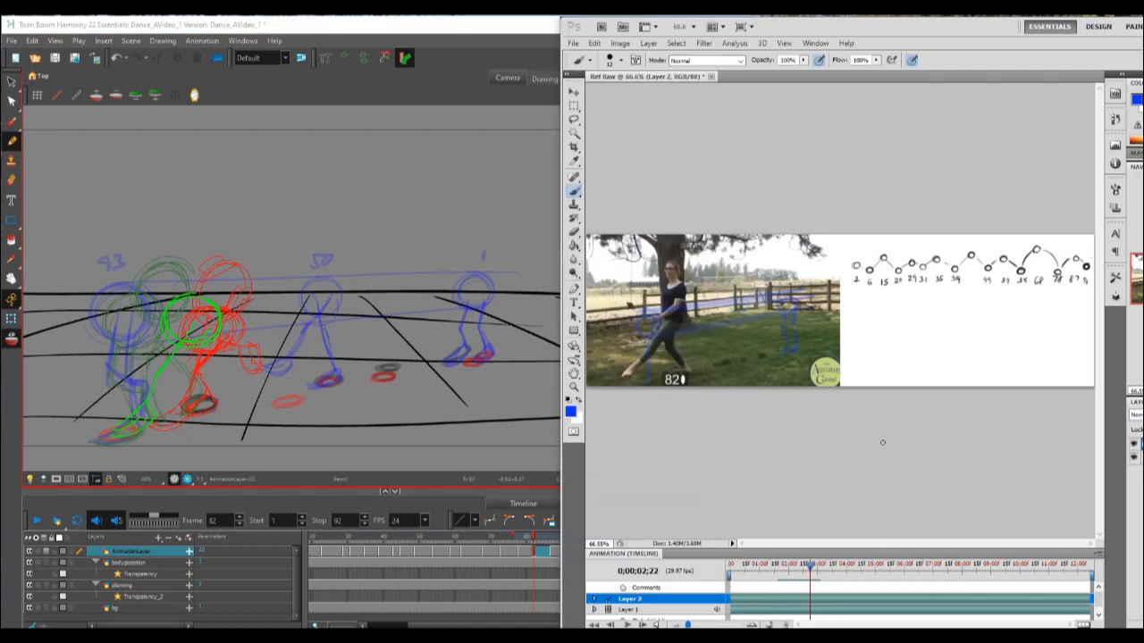
click(200, 400)
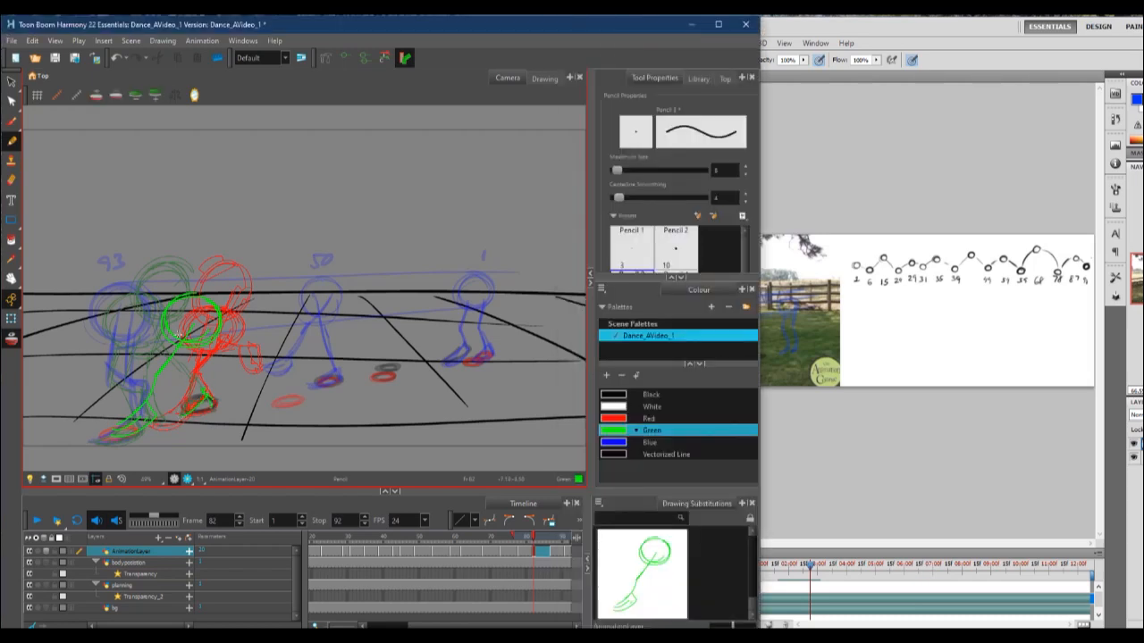
drag(180, 356, 202, 396)
Fill the empty cells between the frame 82 drawing and the frame 87 pose on the animation layer
right_click(540, 552)
mouse_move(597, 393)
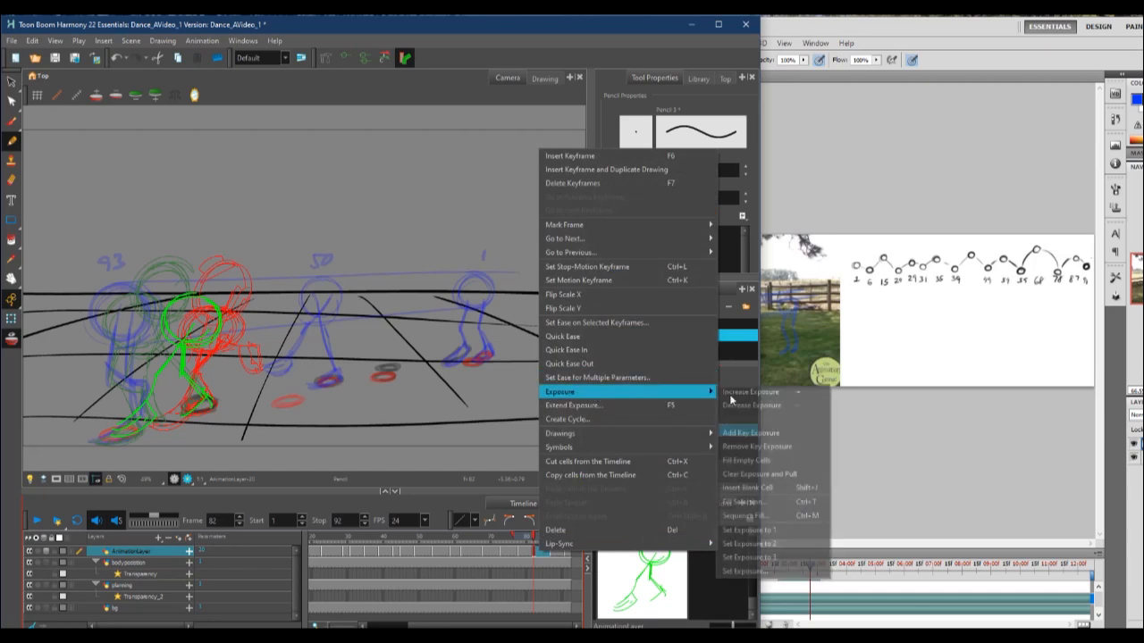
click(780, 460)
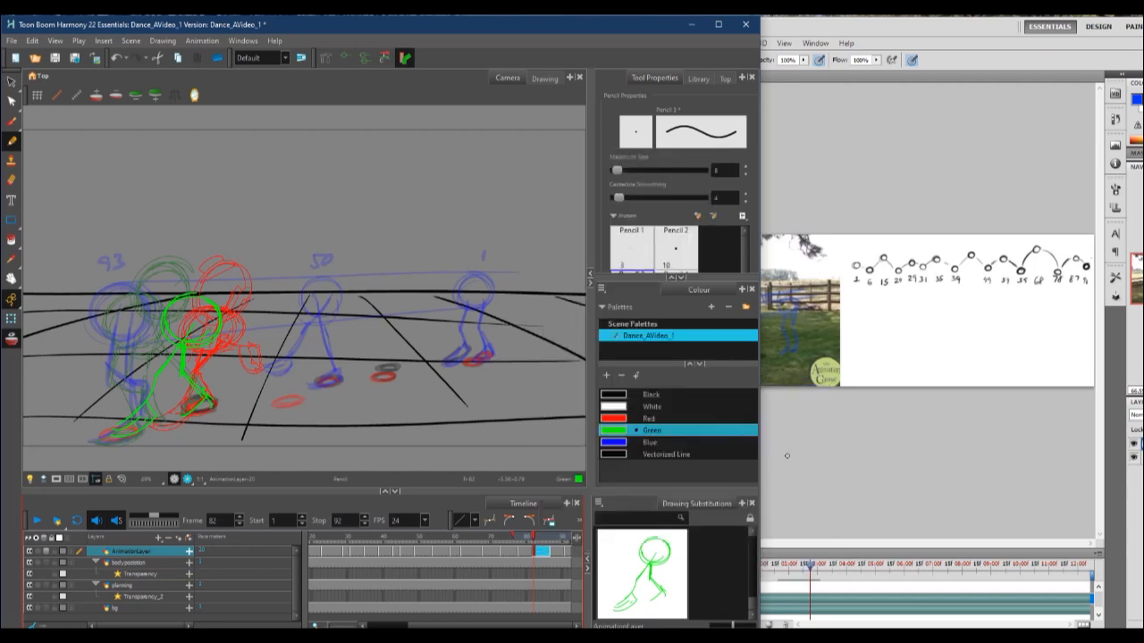
Turn off the onion skin and loop the animation to review the full sequence of poses
key(alt+o)
click(37, 521)
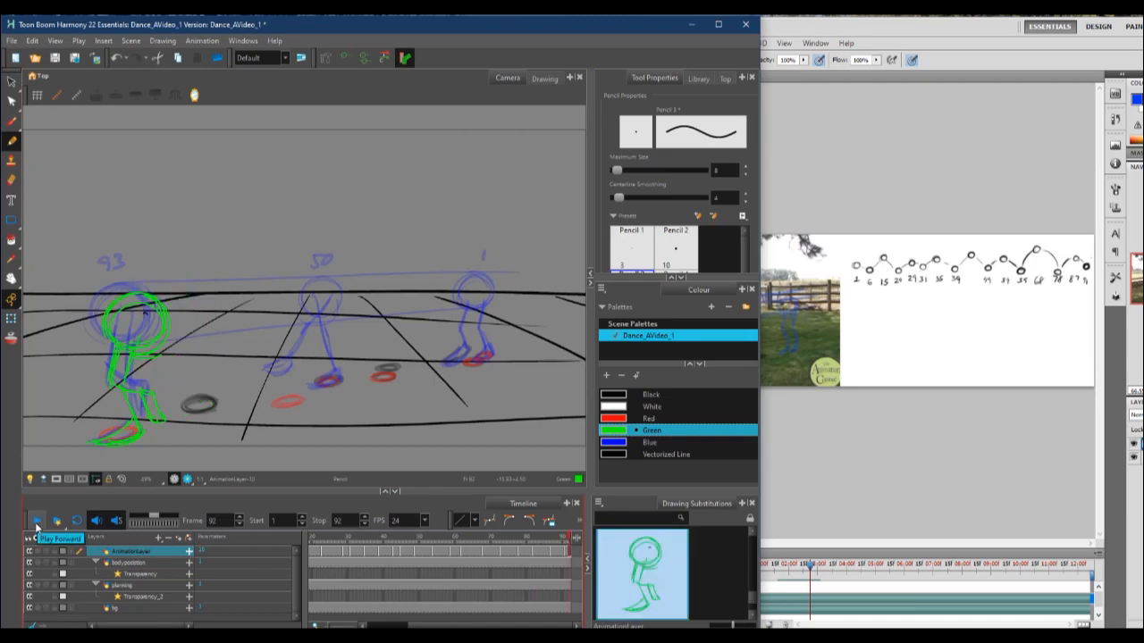
click(38, 523)
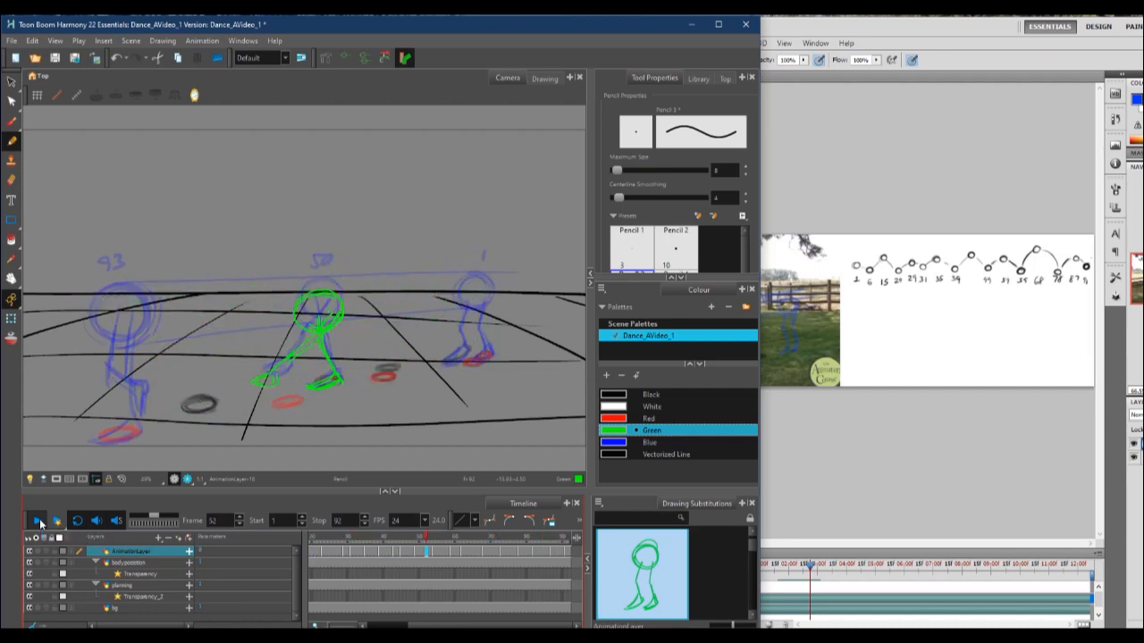
Go back to frame 82 and reinforce the green leg and foot lines of the pose
click(515, 542)
mouse_move(515, 541)
mouse_down()
mouse_move(546, 542)
mouse_move(536, 540)
mouse_up()
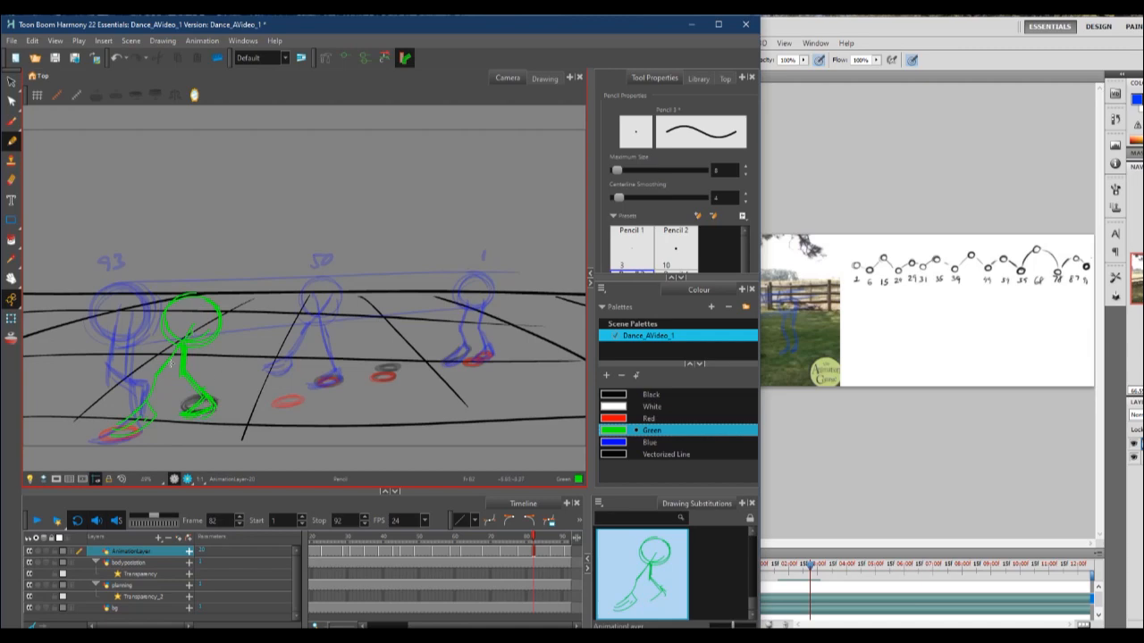
mouse_move(138, 411)
mouse_down()
mouse_move(103, 437)
mouse_move(117, 438)
mouse_up()
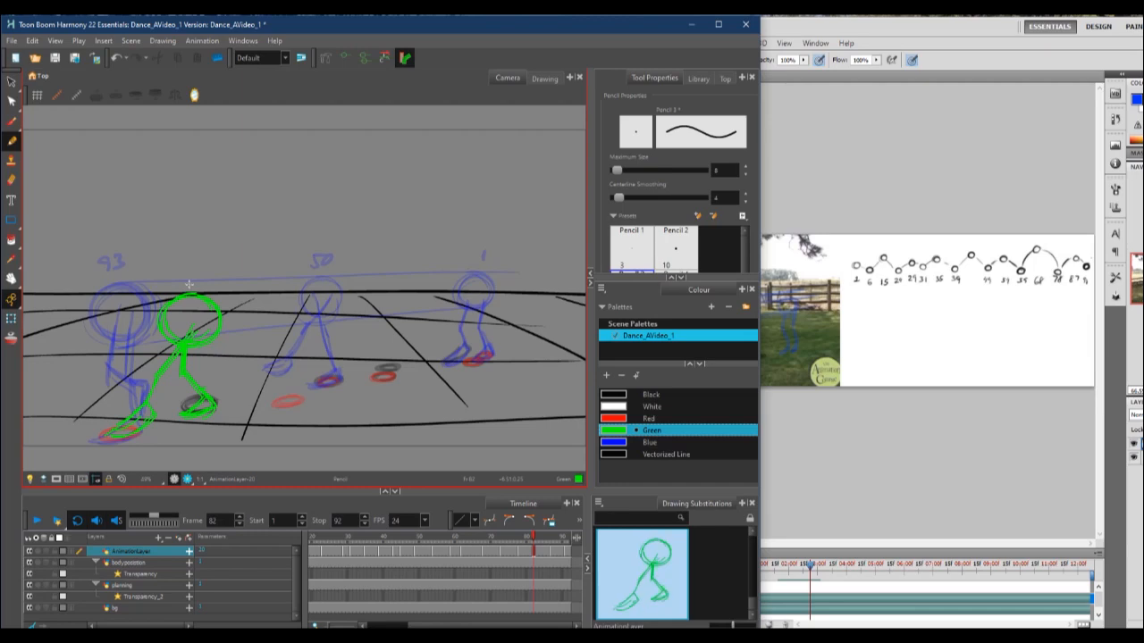
Hide the planning and body position layers, and add a white colour card beneath the bg layer
click(29, 587)
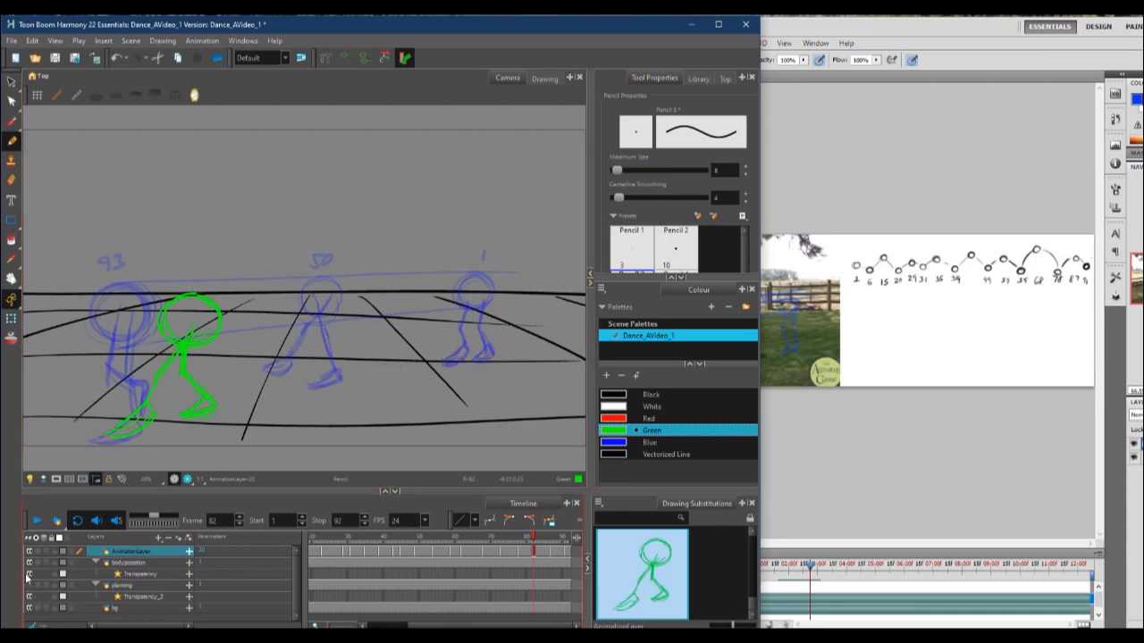
click(29, 565)
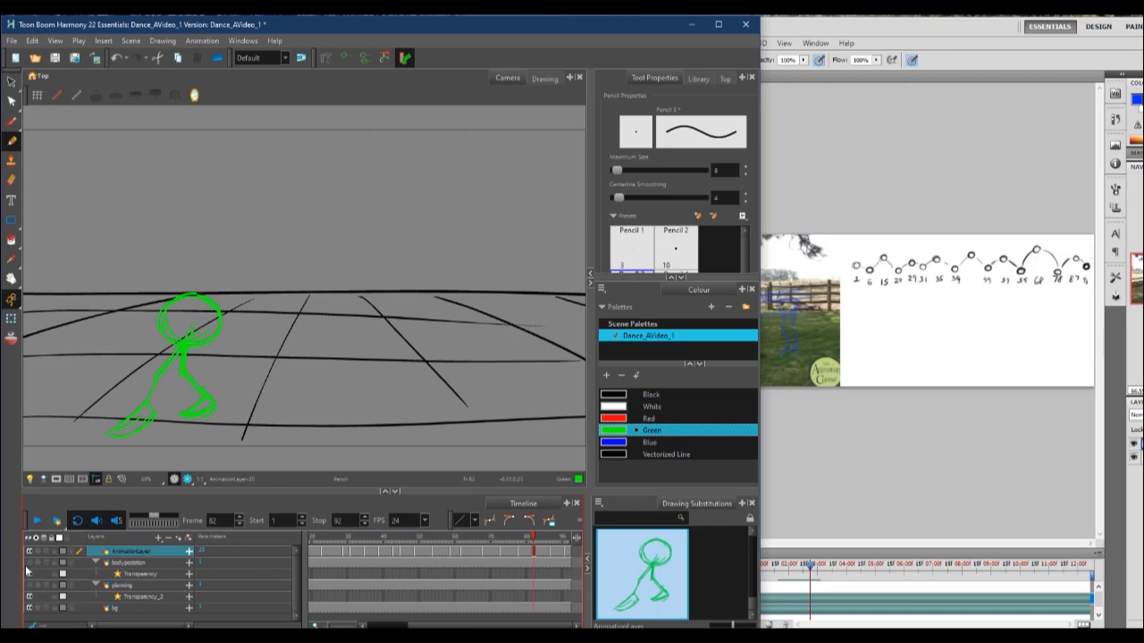
click(158, 538)
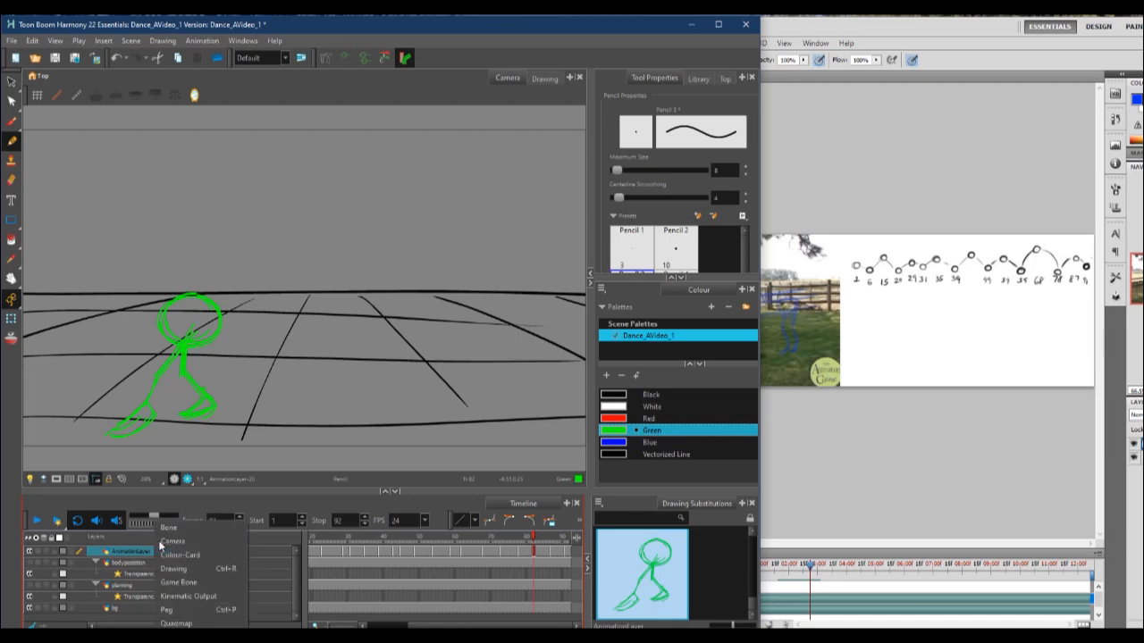
click(232, 550)
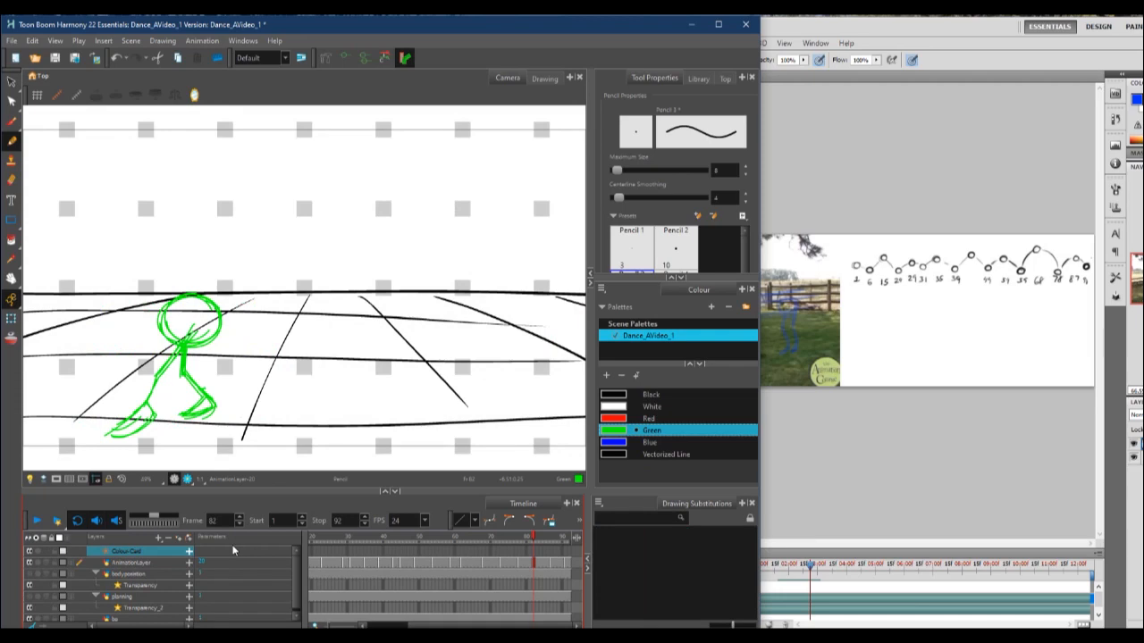
scroll(143, 621, down, 1)
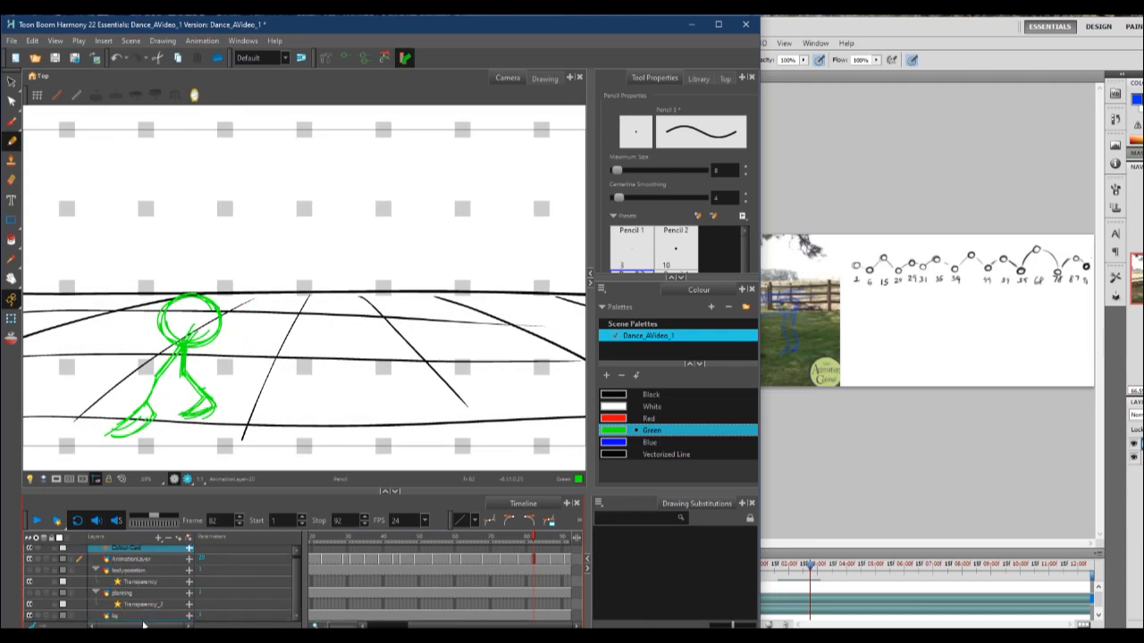
drag(143, 626, 143, 622)
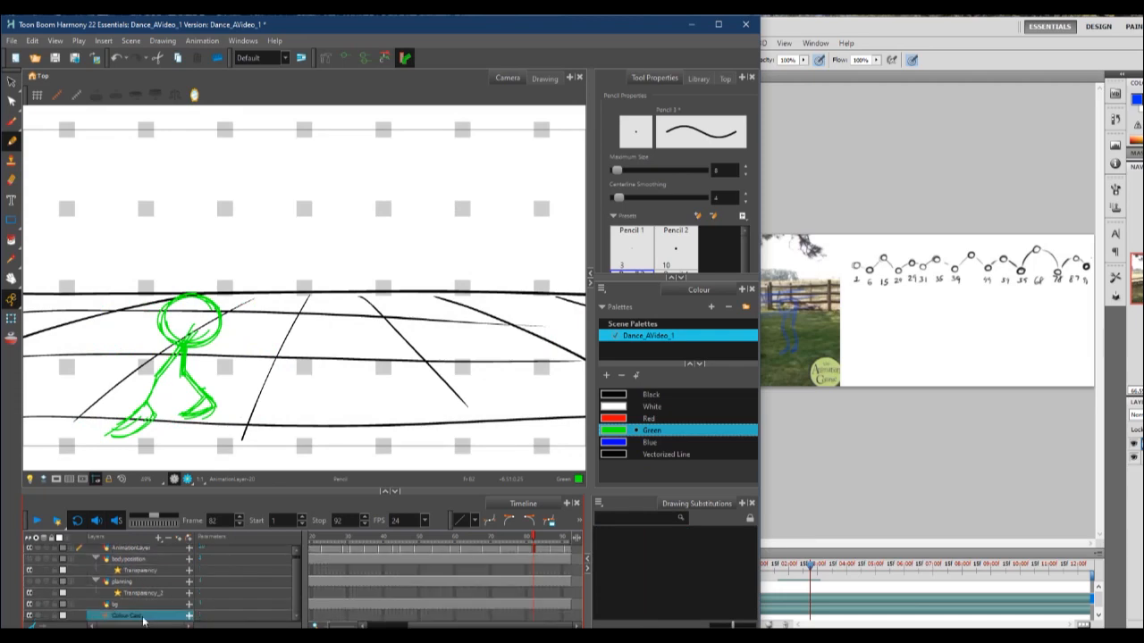
Play the animation against the white background, scrub to the kick pose at frame 62, and maximize the Harmony window
click(37, 520)
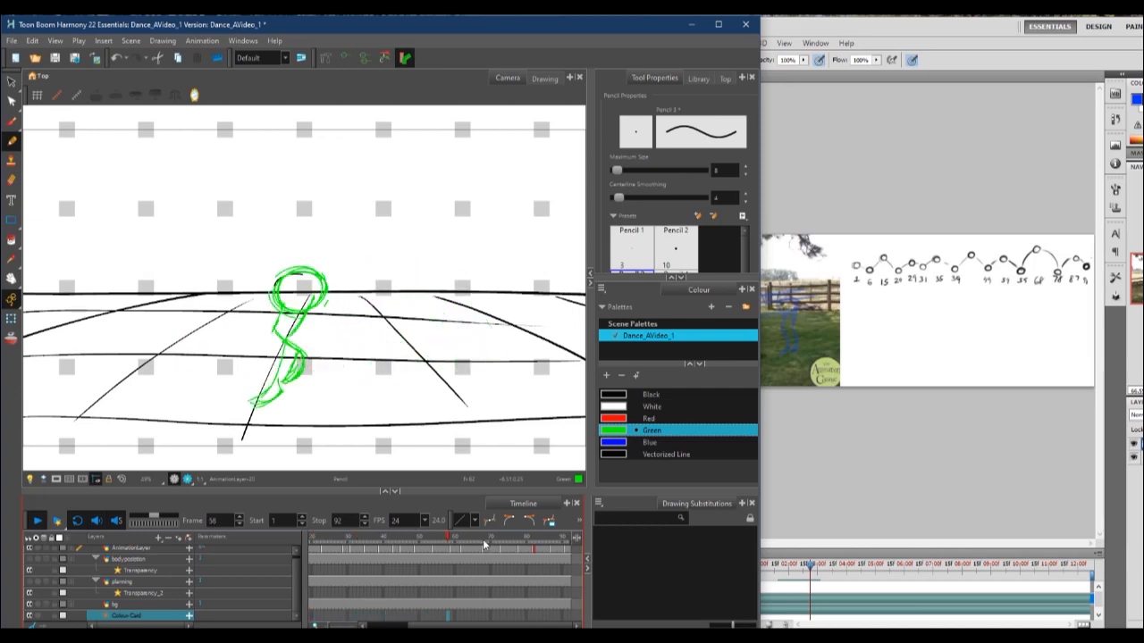
click(487, 541)
drag(487, 540, 458, 525)
click(718, 24)
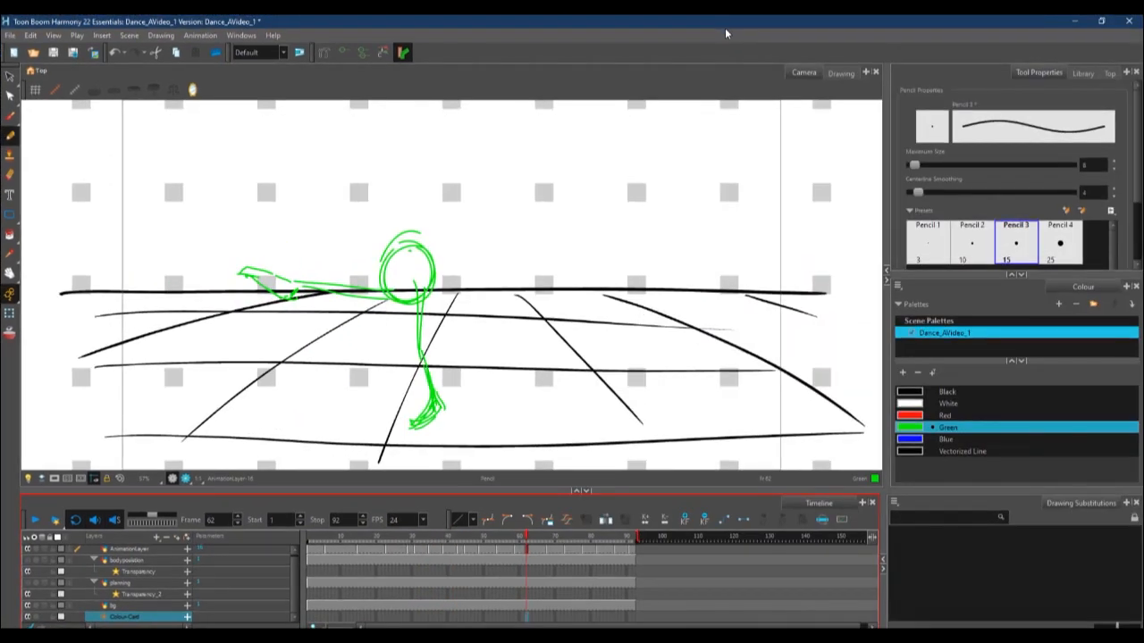